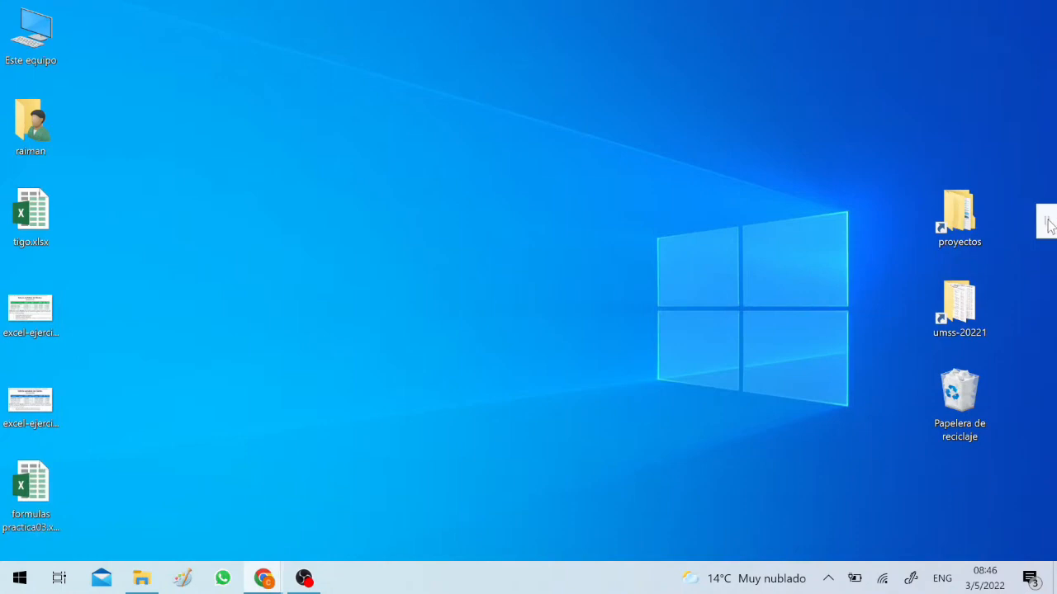
Empty the Recycle Bin on the desktop and confirm the deletion
right_click(955, 399)
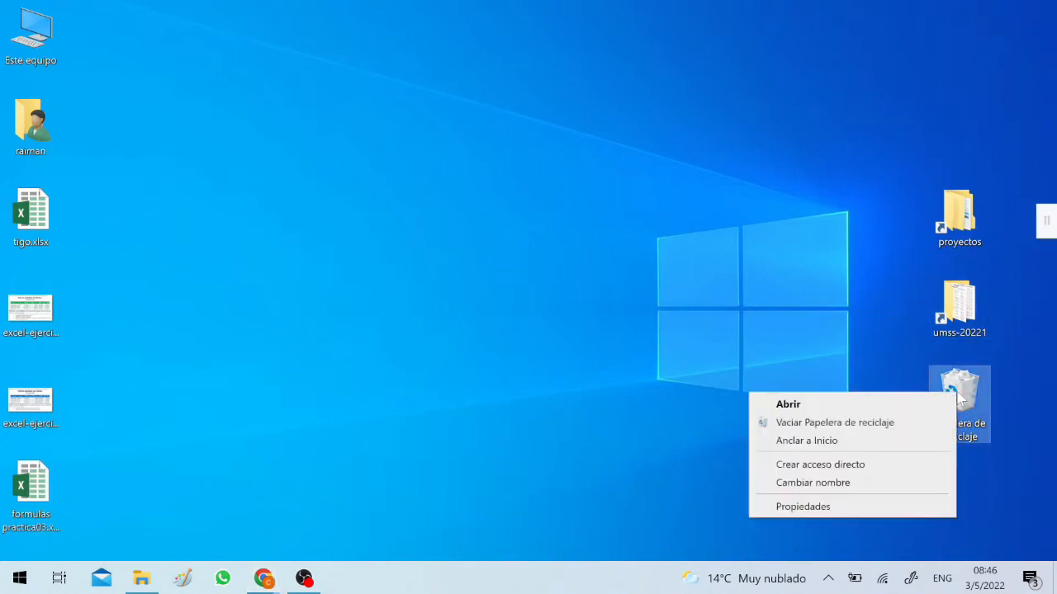
left_click(859, 421)
left_click(570, 308)
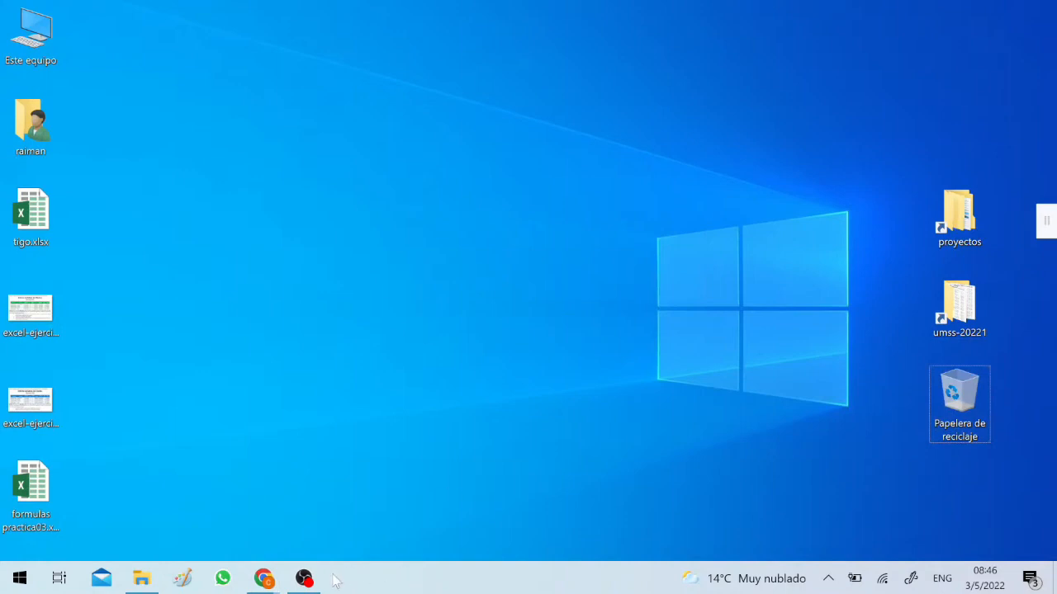
Open excel-ejercicio01A.jpg from the desktop in Paint and place its restored, enlarged window on the right half of the screen
left_click(37, 510)
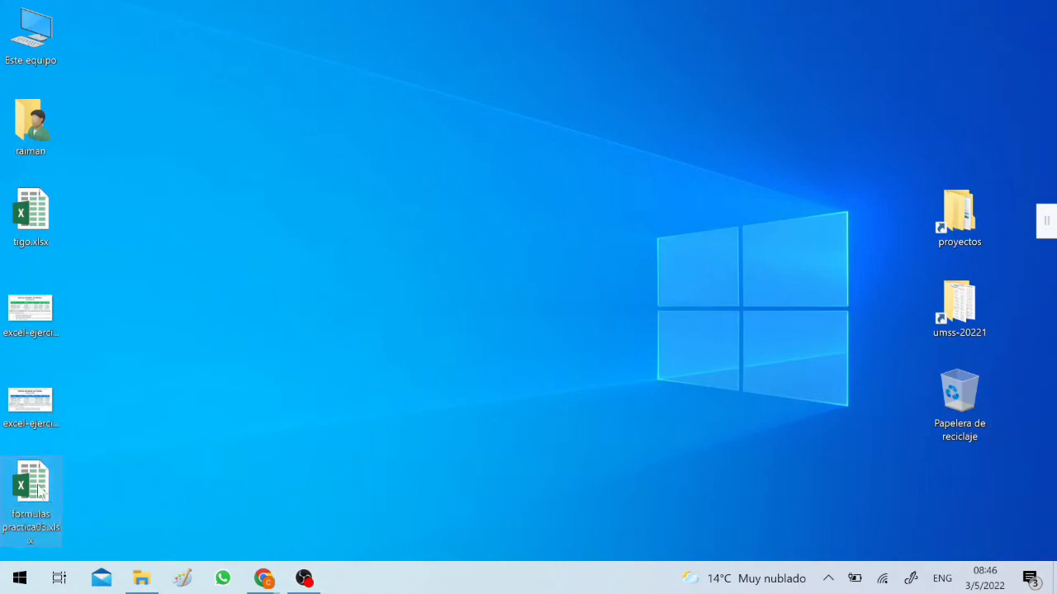
left_click(33, 312)
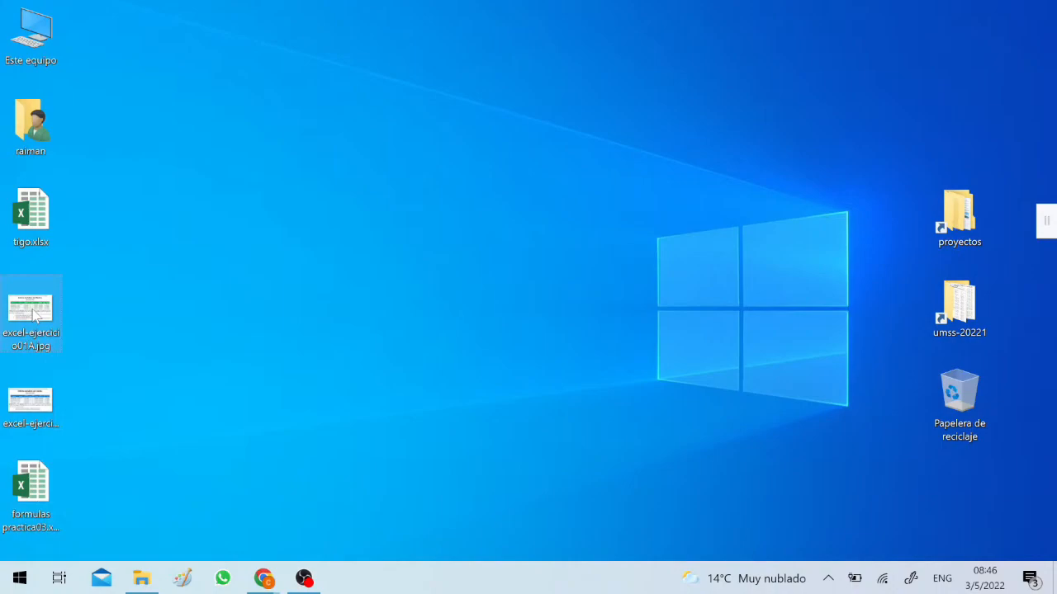
double_click(33, 312)
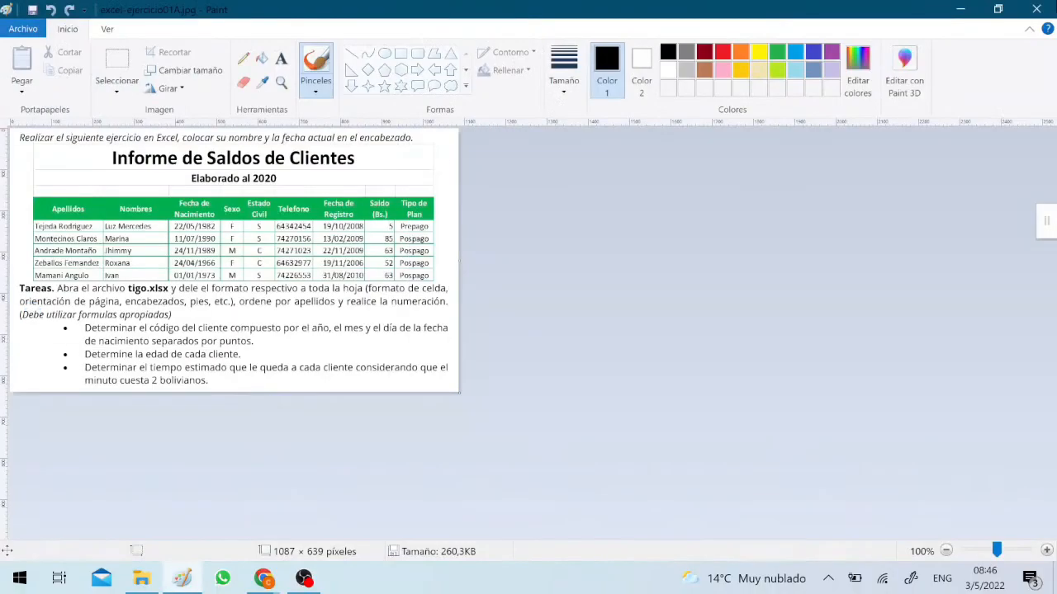
left_click(997, 9)
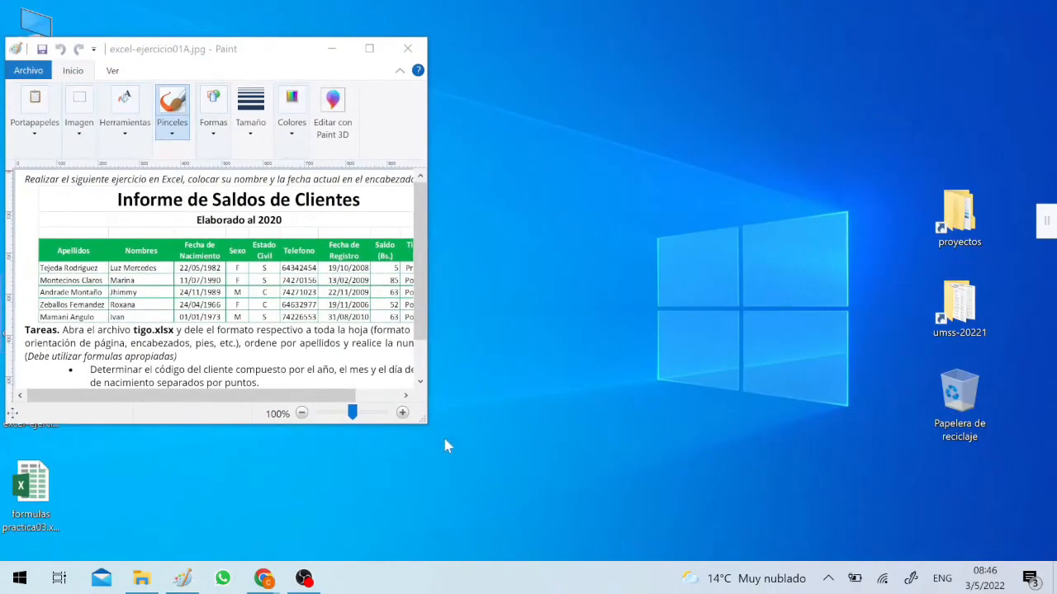
left_click_drag(426, 426, 490, 468)
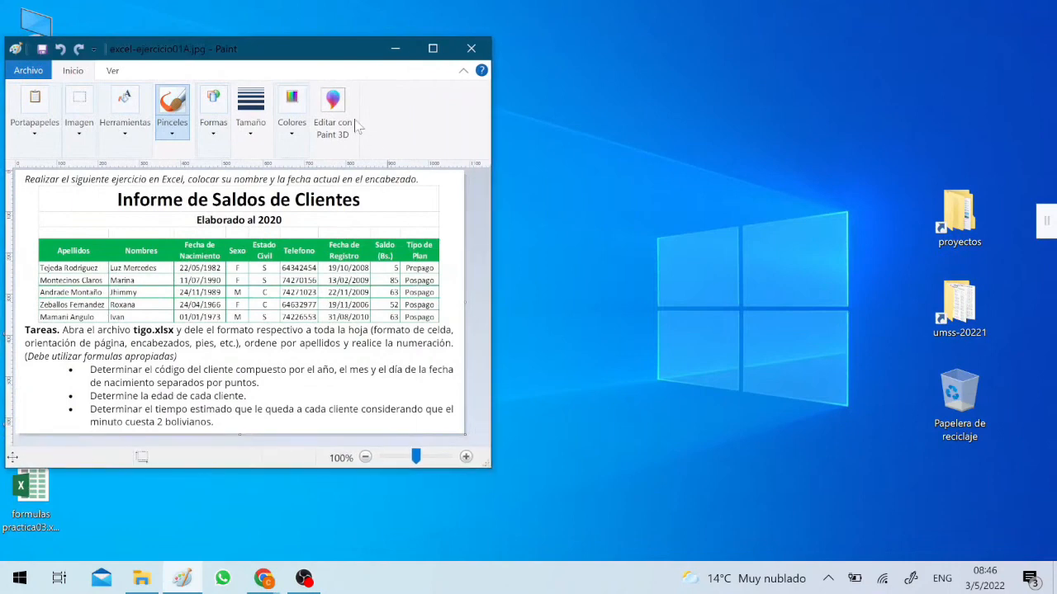
left_click_drag(288, 58, 787, 64)
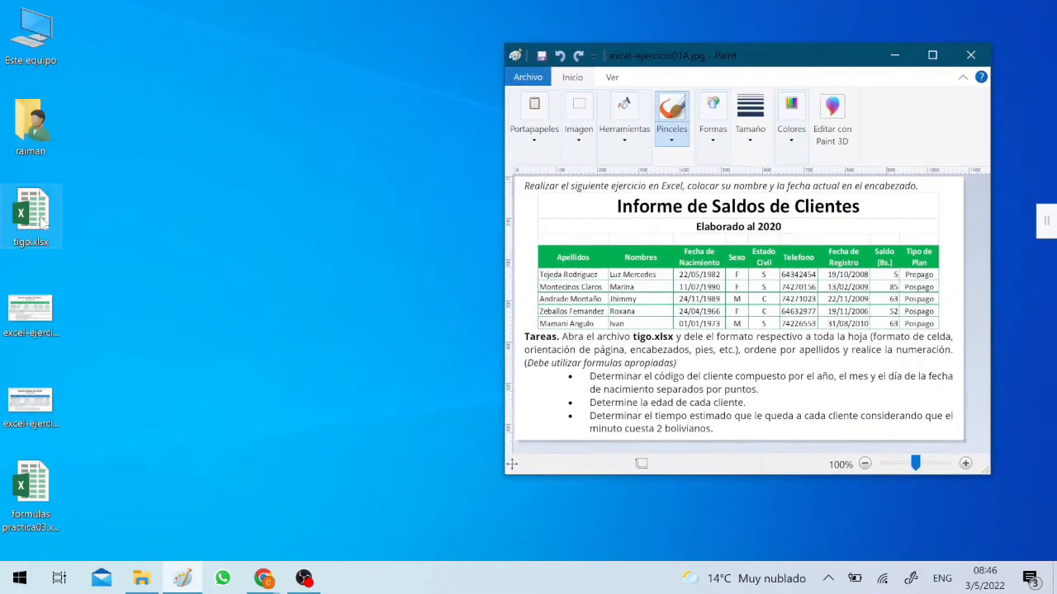
Open tigo.xlsx from the desktop in Excel and shrink and move its window so the exercise image behind stays reachable
double_click(43, 221)
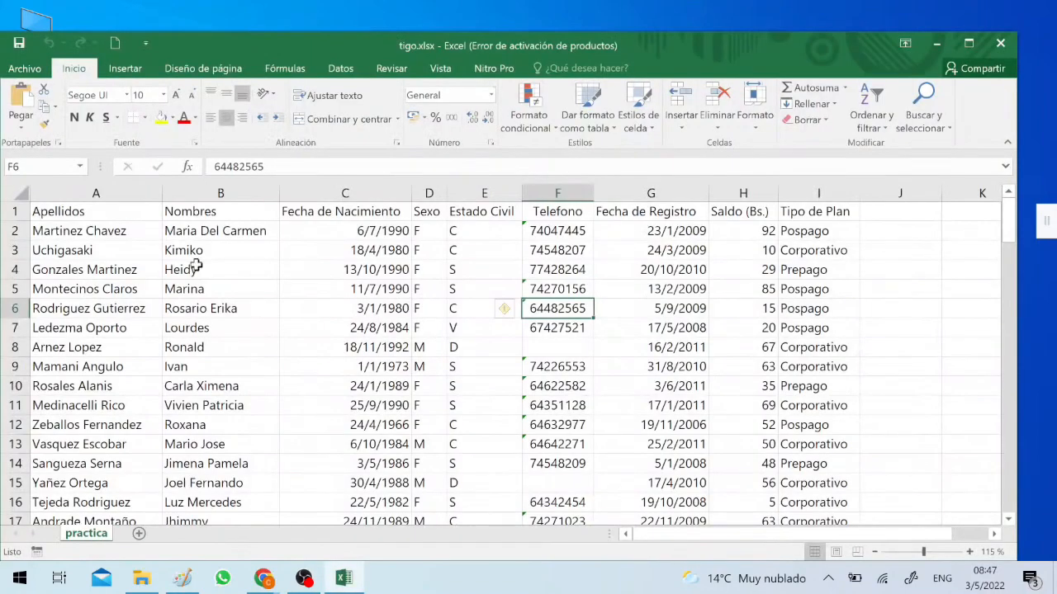
left_click(707, 94)
left_click(967, 43)
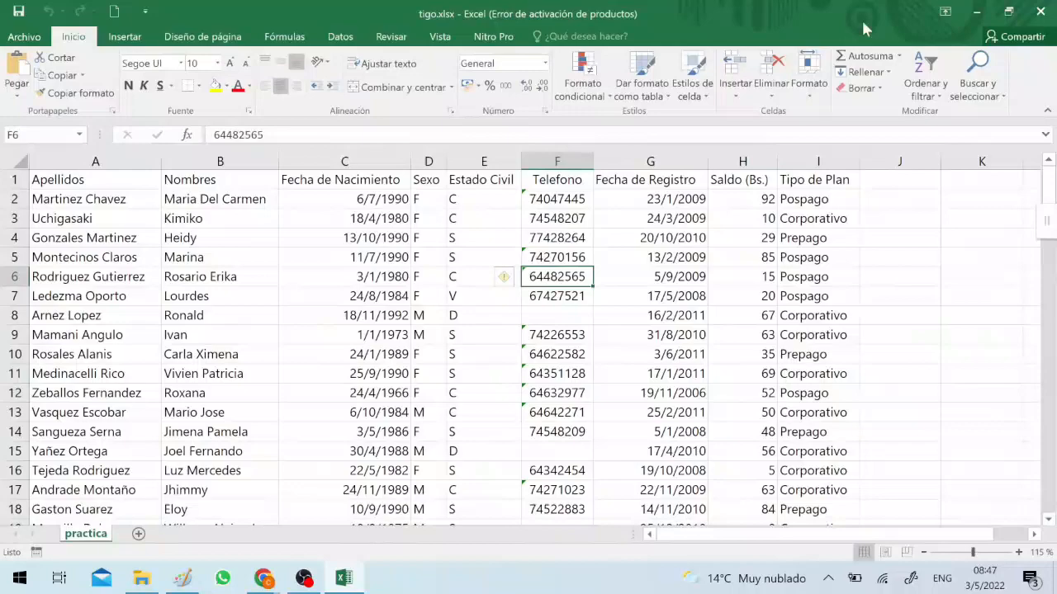
left_click(1010, 12)
left_click_drag(763, 47, 829, 22)
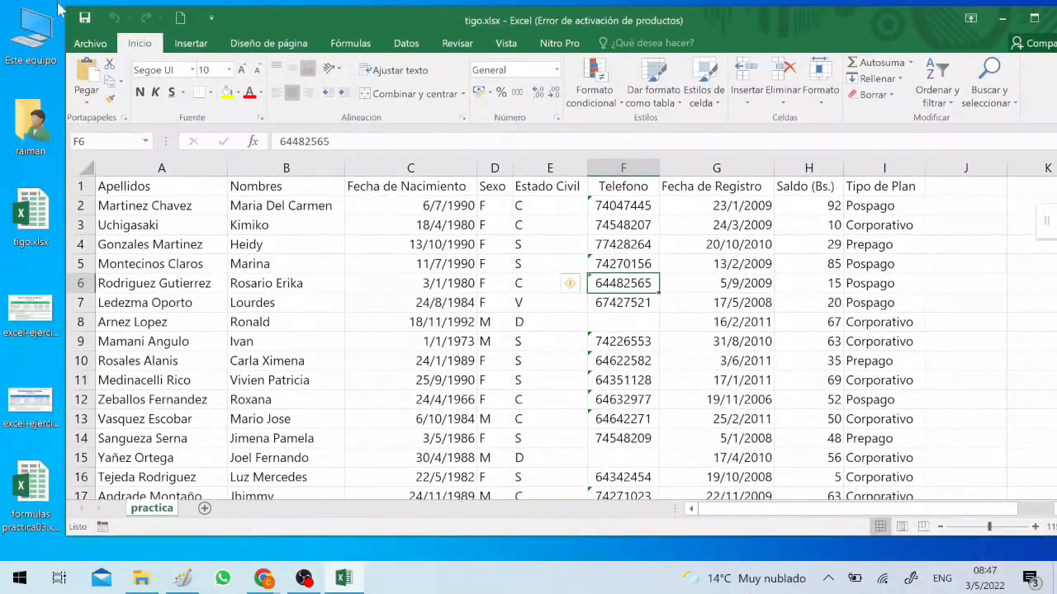
left_click_drag(66, 7, 228, 77)
left_click_drag(440, 87, 293, 79)
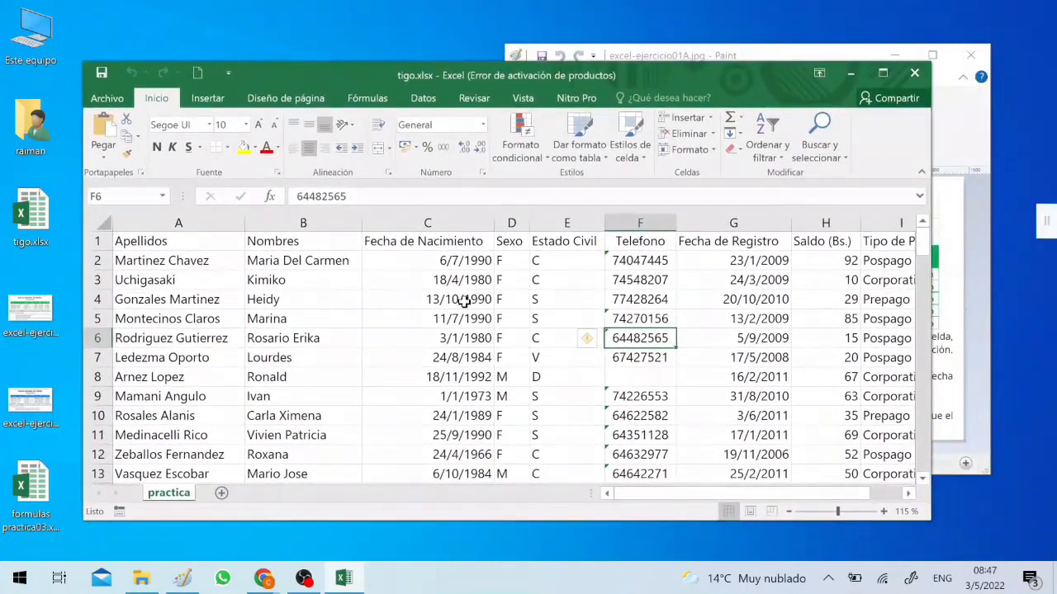
Review the client rows in tigo.xlsx against the table and tasks in the exercise image
left_click(477, 357)
scroll(491, 355, "down", 5)
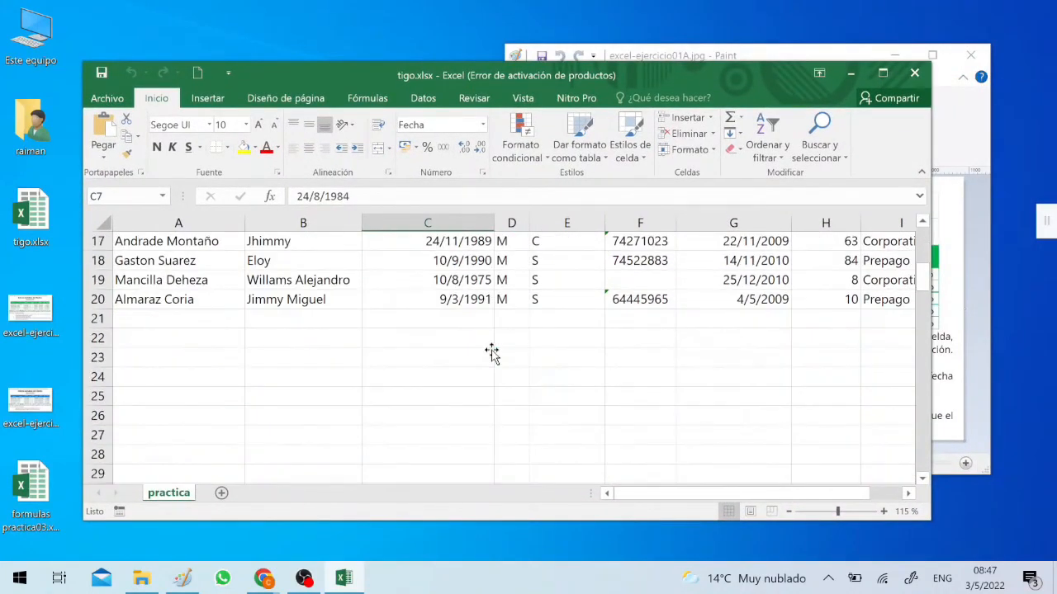
scroll(493, 355, "up", 5)
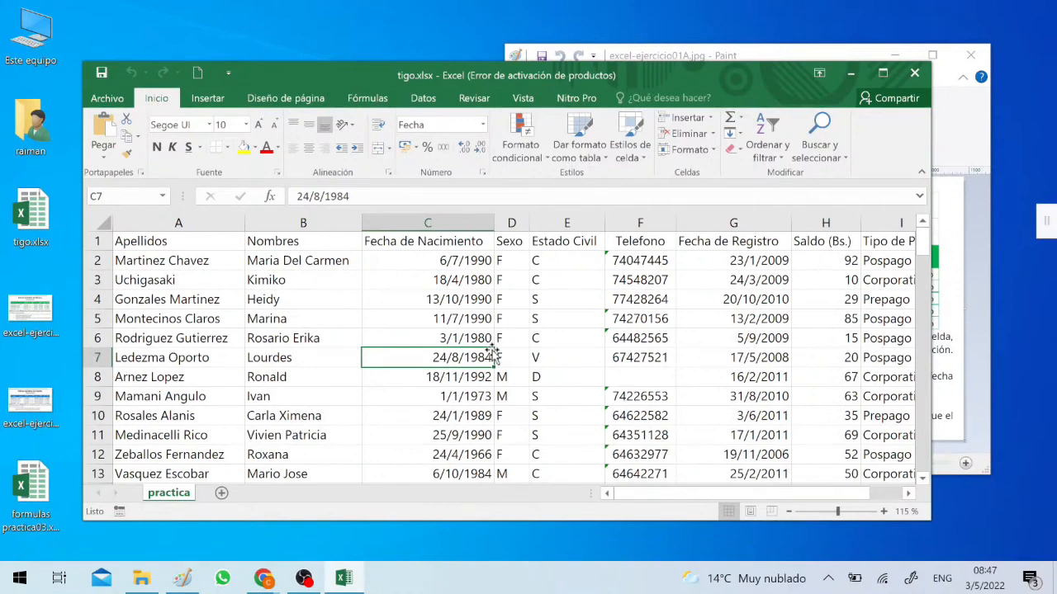
left_click(737, 56)
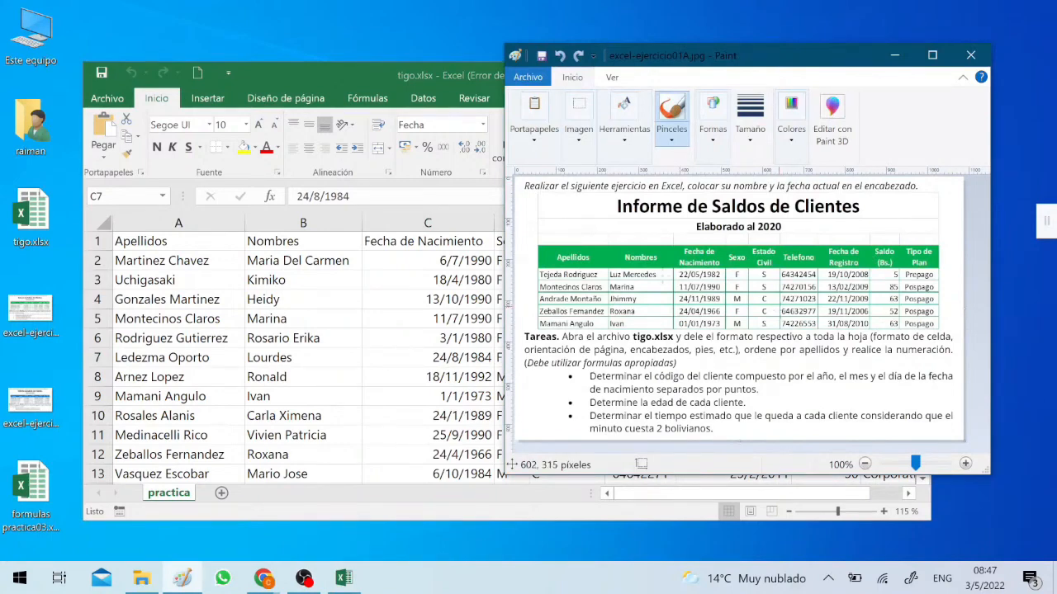
left_click(196, 259)
scroll(411, 365, "down", 5)
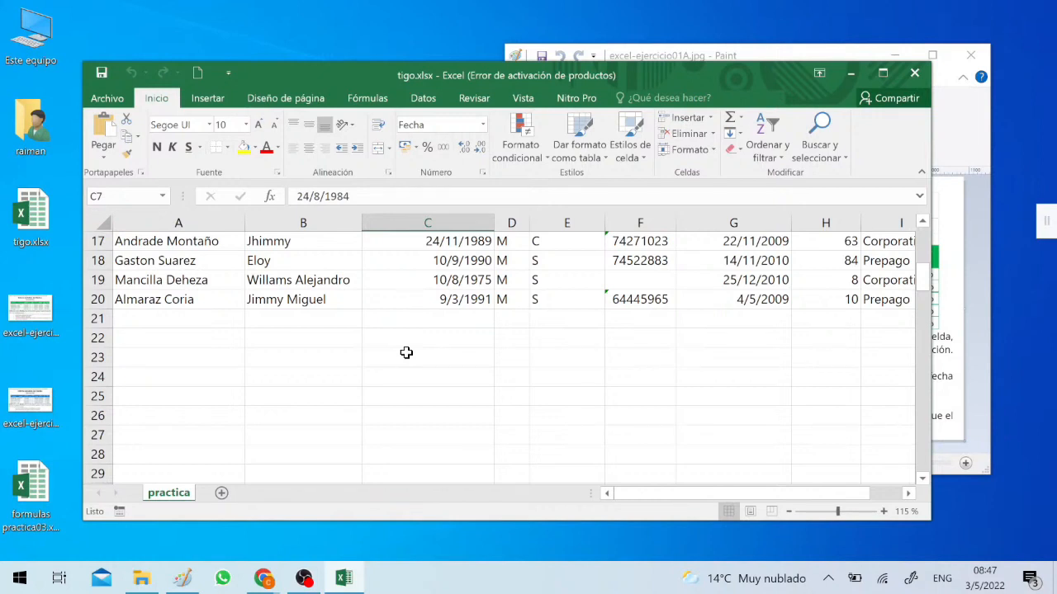
left_click(766, 49)
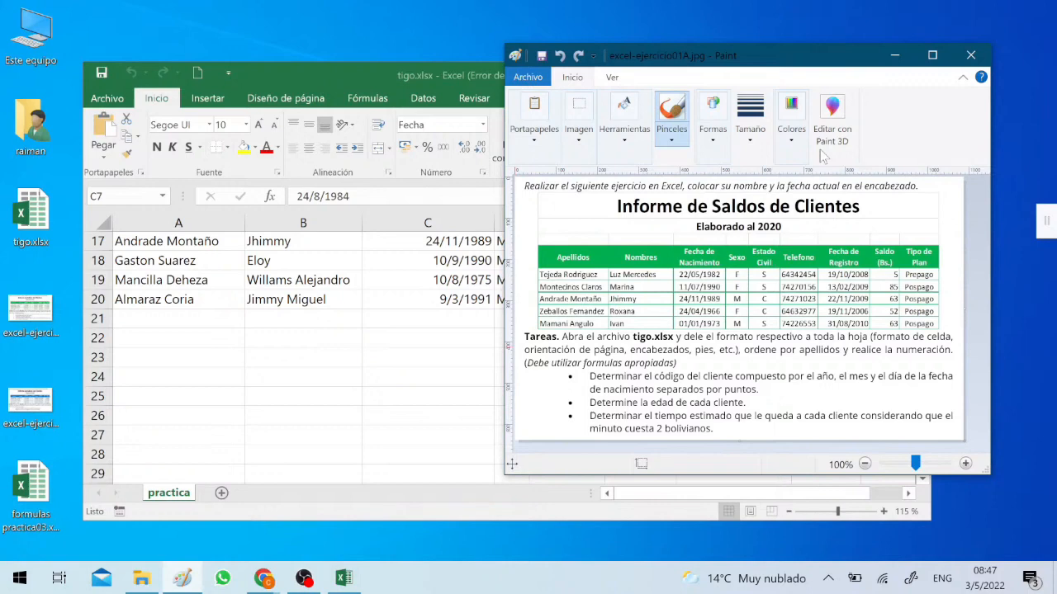
Open the workbook formulas practica03.xlsx from the desktop, maximize its window and zoom the sheet to 110%
double_click(31, 487)
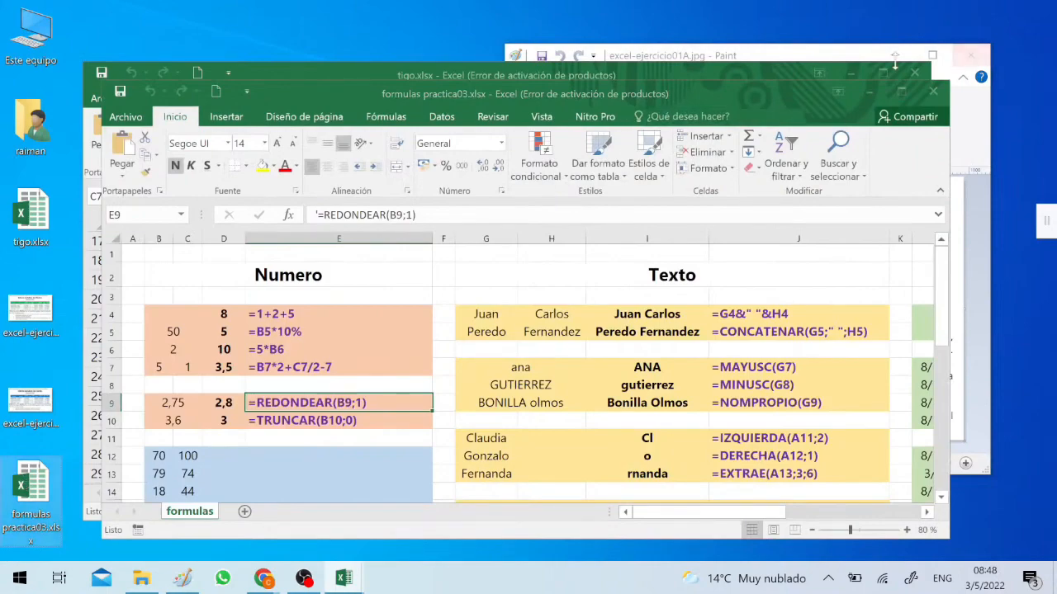
left_click(898, 90)
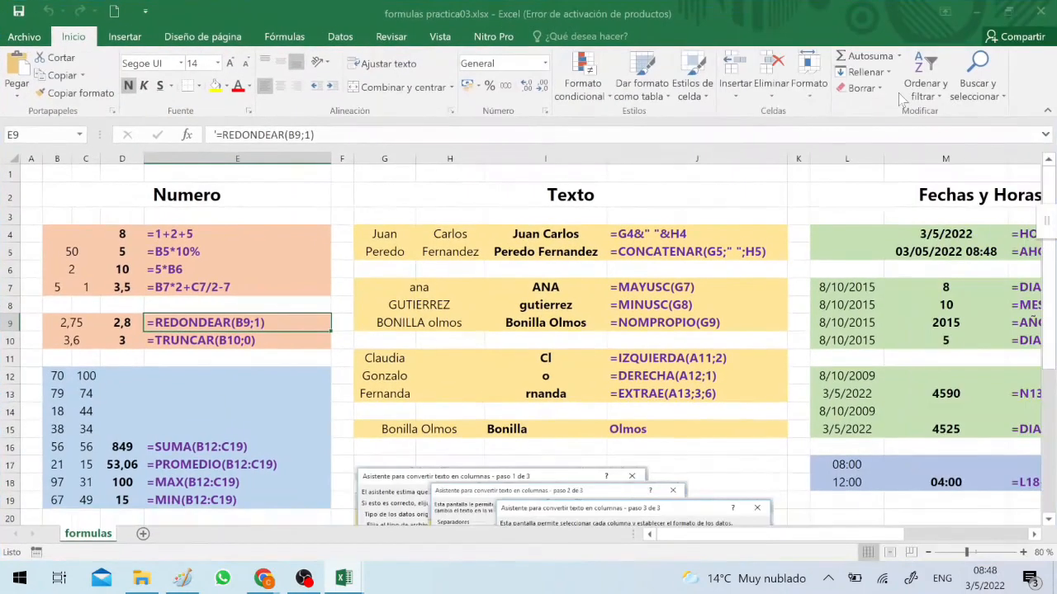
left_click(1023, 553)
left_click(1024, 553)
left_click(1024, 553)
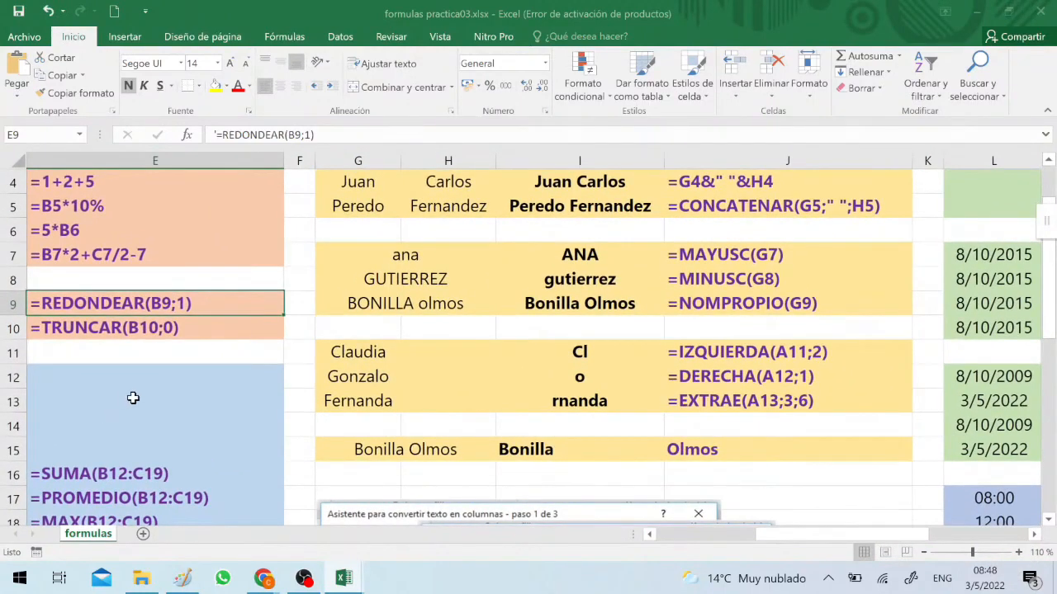
Return to cell A1 of the formulas sheet and enlarge the view to 140%
left_click(133, 397)
key("Home")
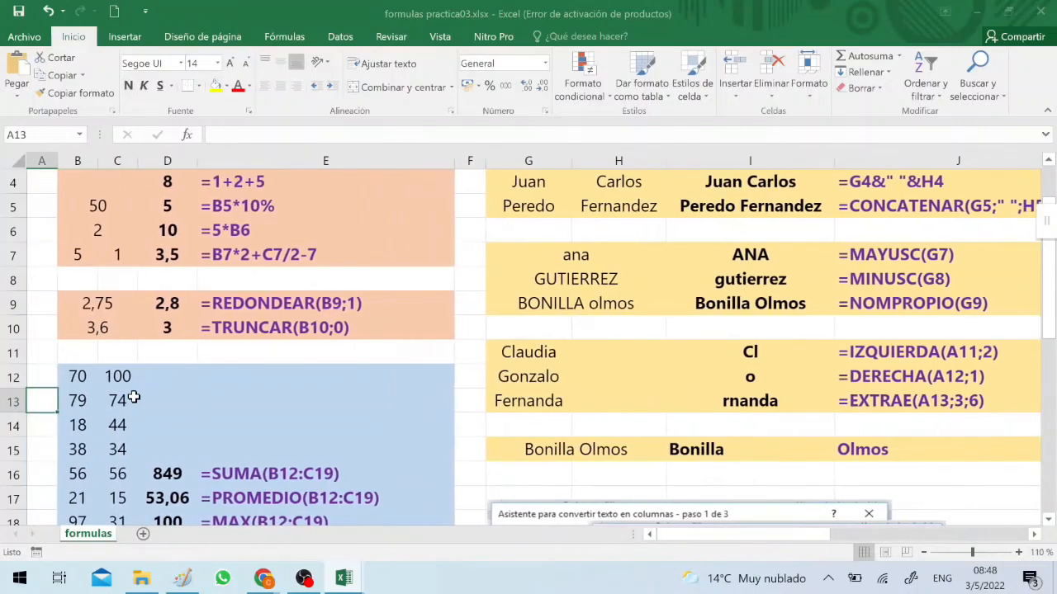
key("Up")
key("Up")
key("Up")
key("ctrl+Home")
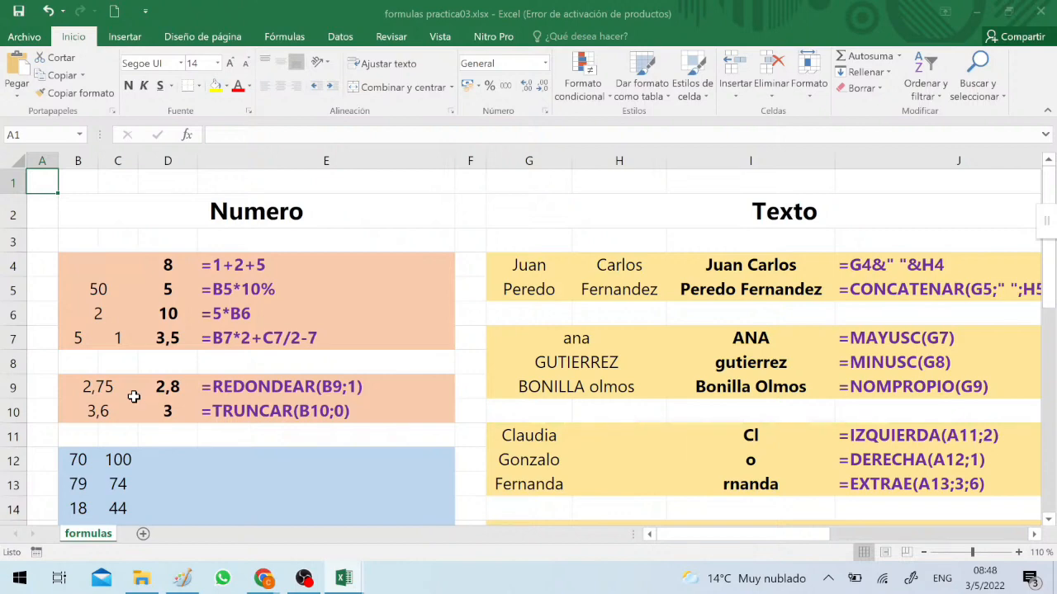
left_click(1019, 553)
left_click(1018, 552)
left_click(1019, 553)
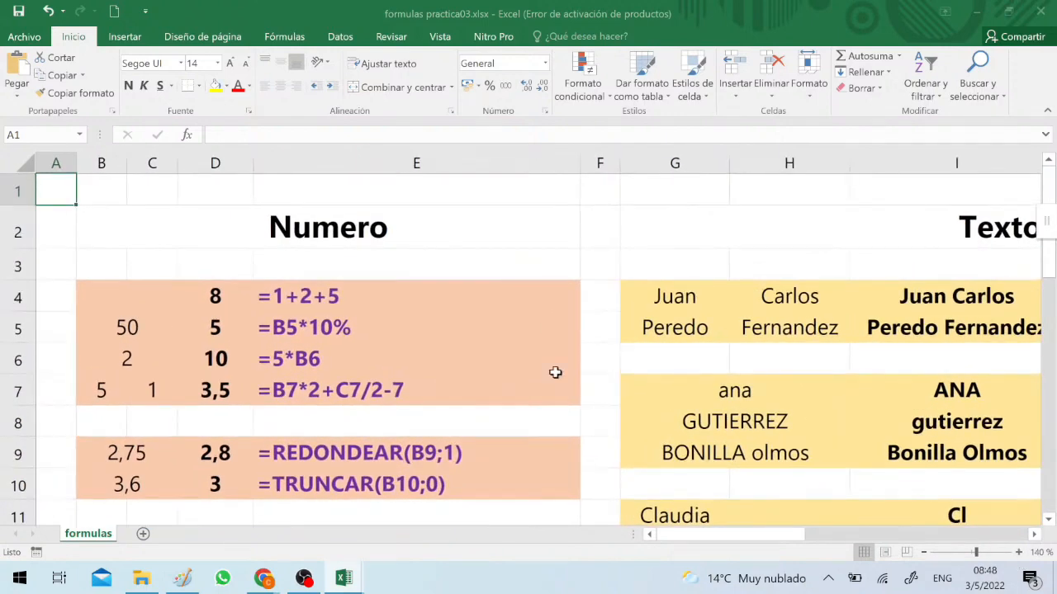
Examine the Numero section, ending on the simple addition formula in cell E4
left_click(345, 299)
left_click(347, 240)
key("Left")
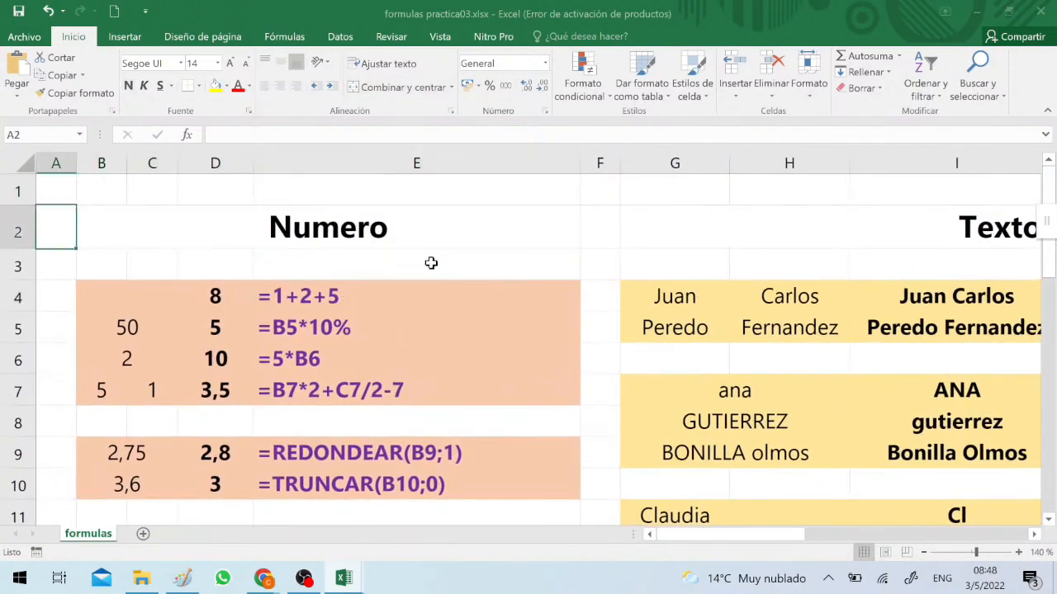
key("Down")
key("Down")
key("Down")
key("Right")
key("Up")
key("Right")
key("Right")
key("Right")
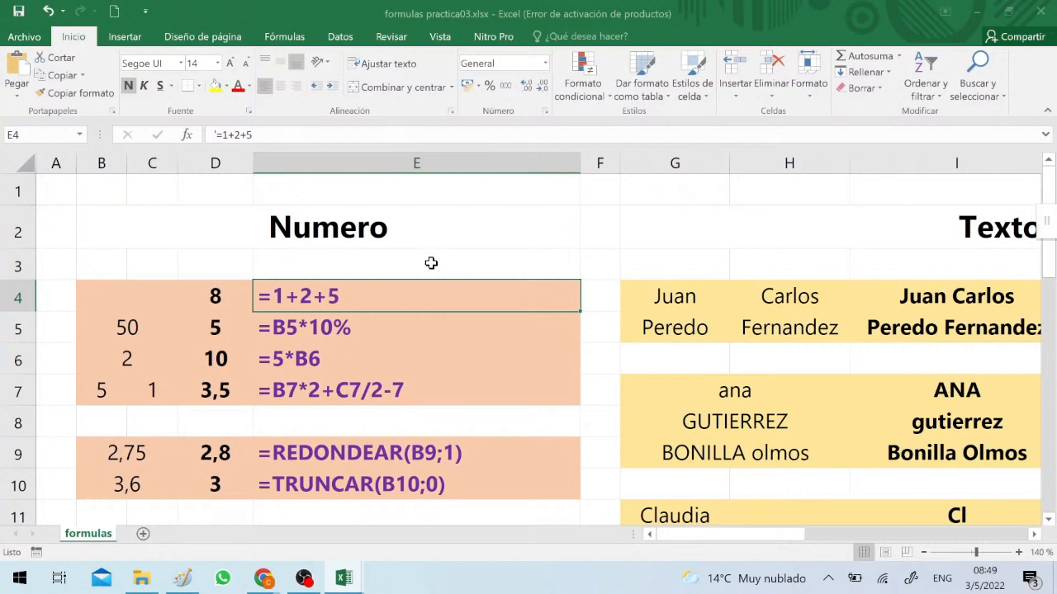
Examine the percentage, multiplication and combined arithmetic formulas in E5 to E7, including the source value in B5
key("Down")
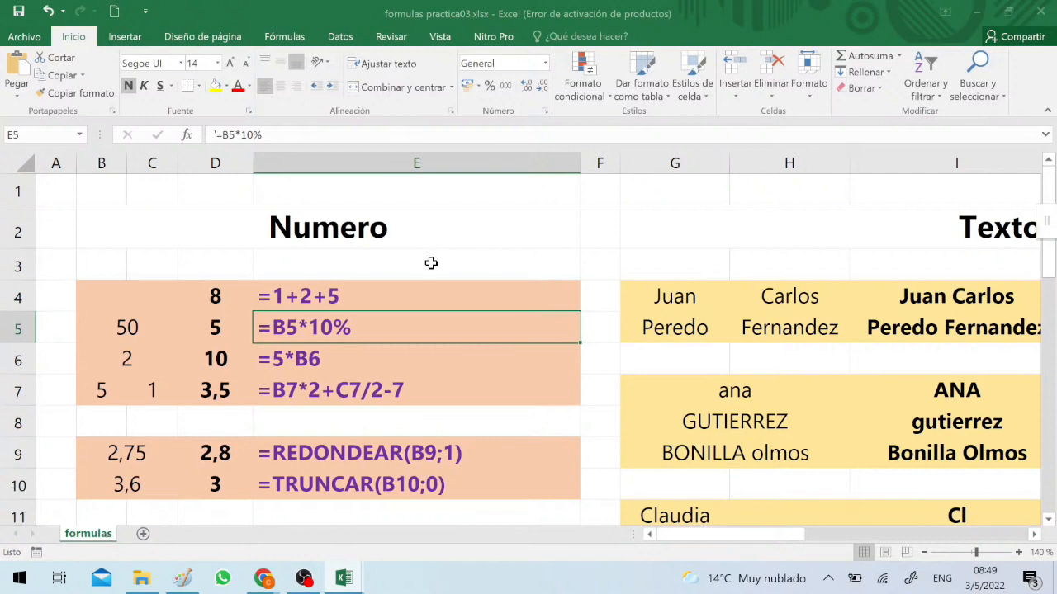
left_click(140, 330)
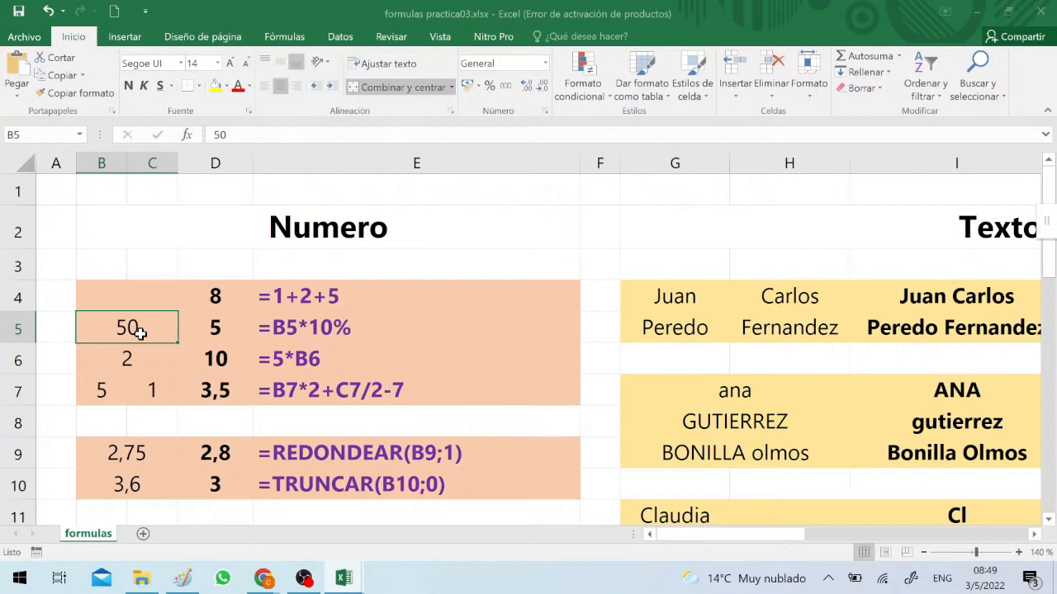
key("Down")
key("Right")
key("Right")
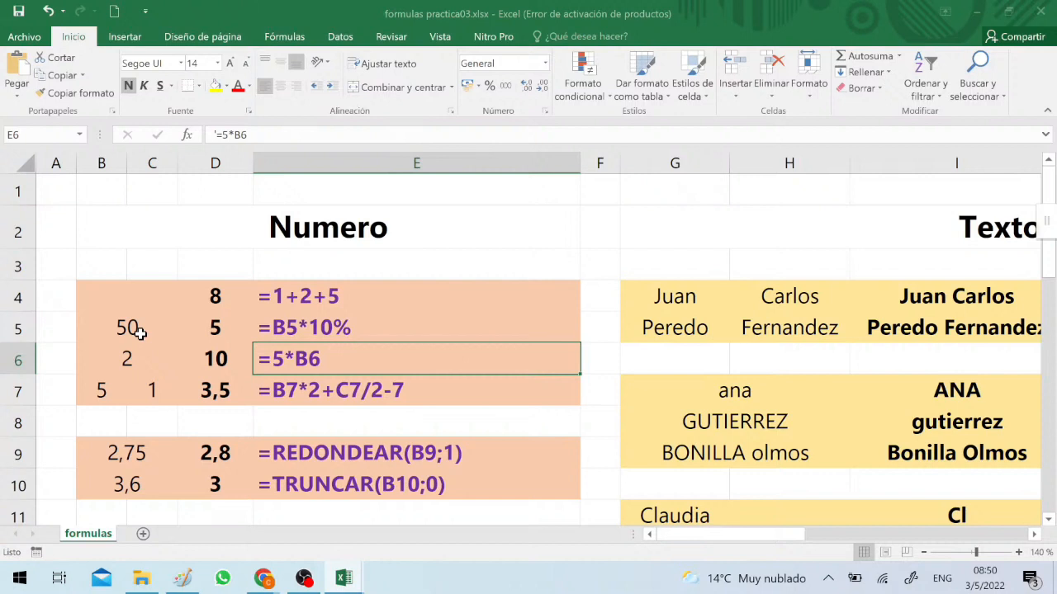
key("Down")
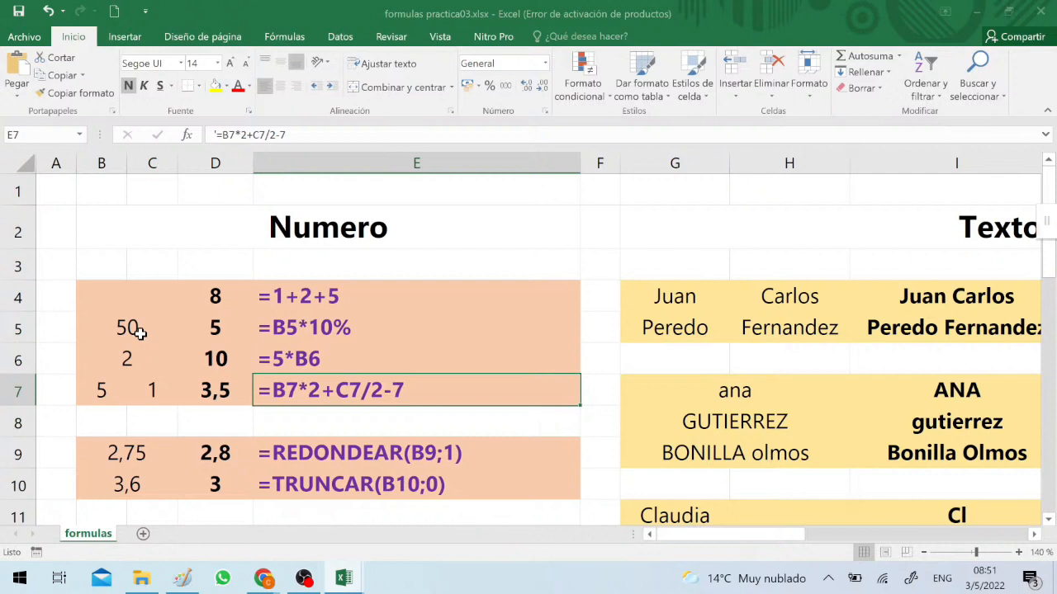
Examine the REDONDEAR and TRUNCAR example formulas in cells E9 and E10
key("Down")
key("Down")
key("Down")
key("Down")
key("Down")
key("Down")
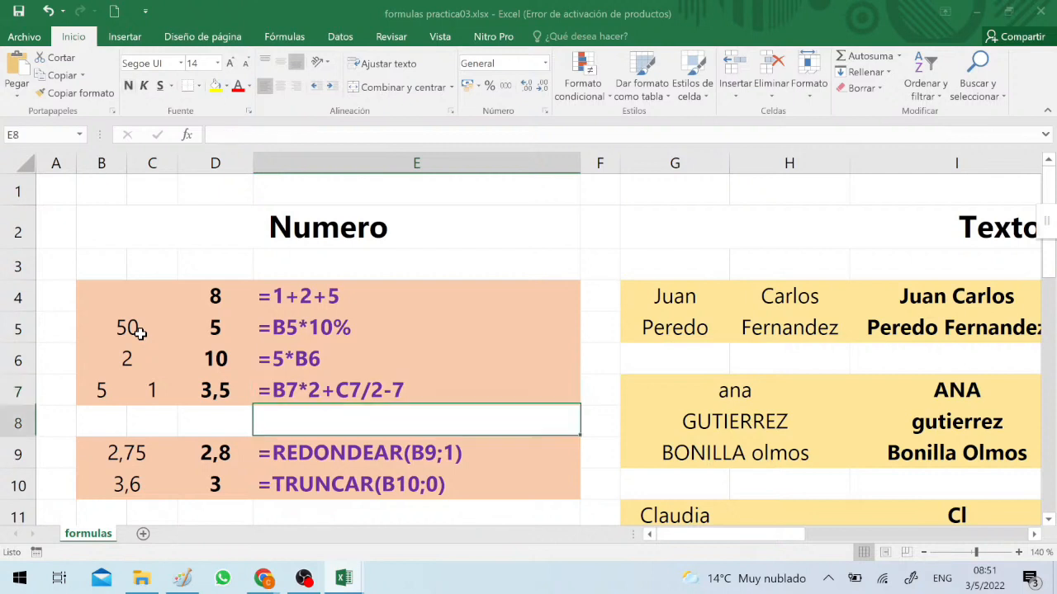
key("Up")
key("Up")
key("Up")
key("Up")
key("Up")
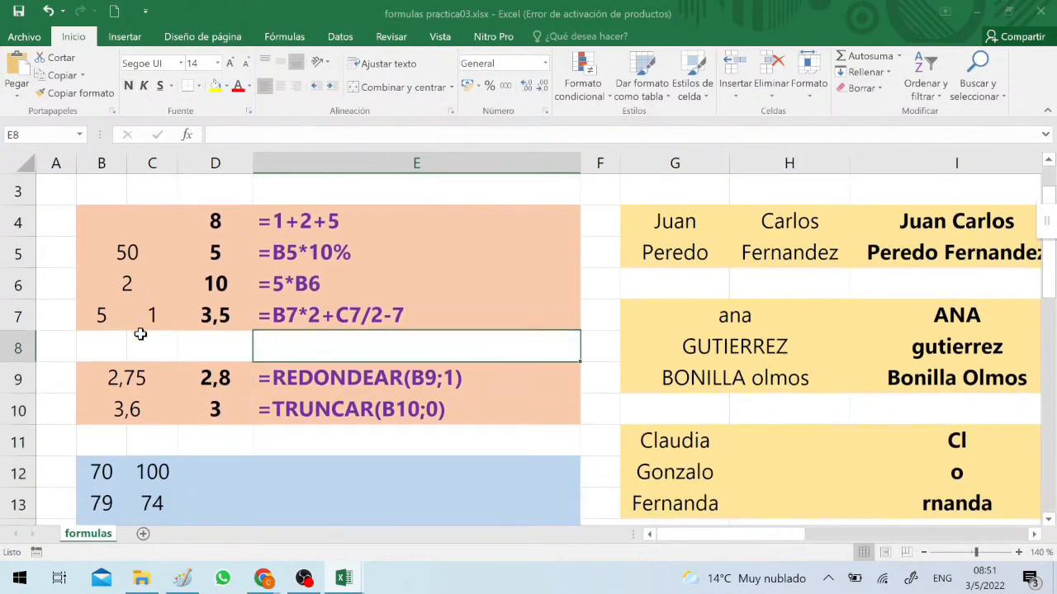
key("Down")
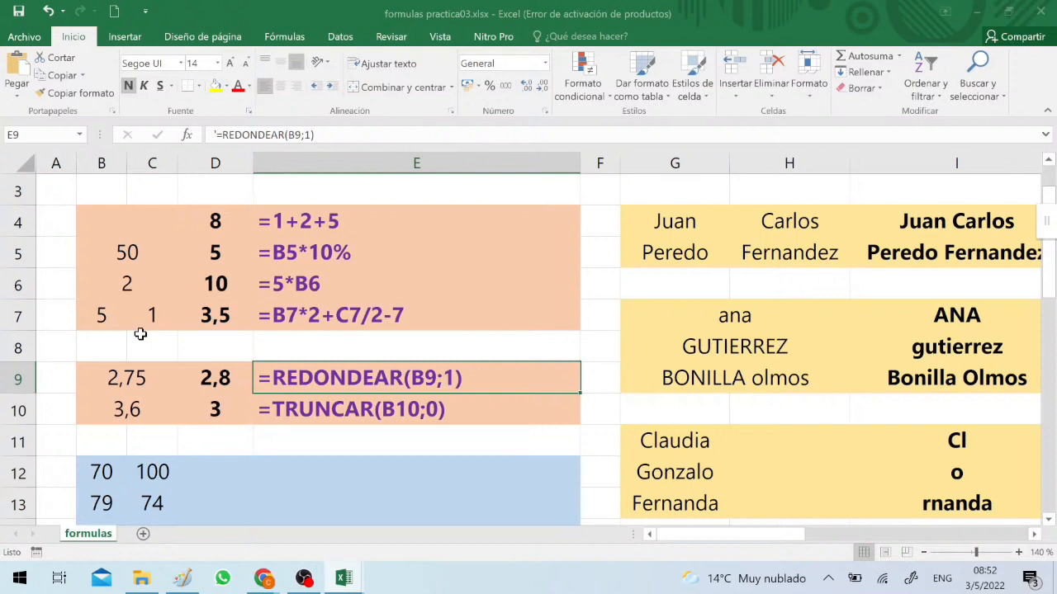
key("Down")
key("Down")
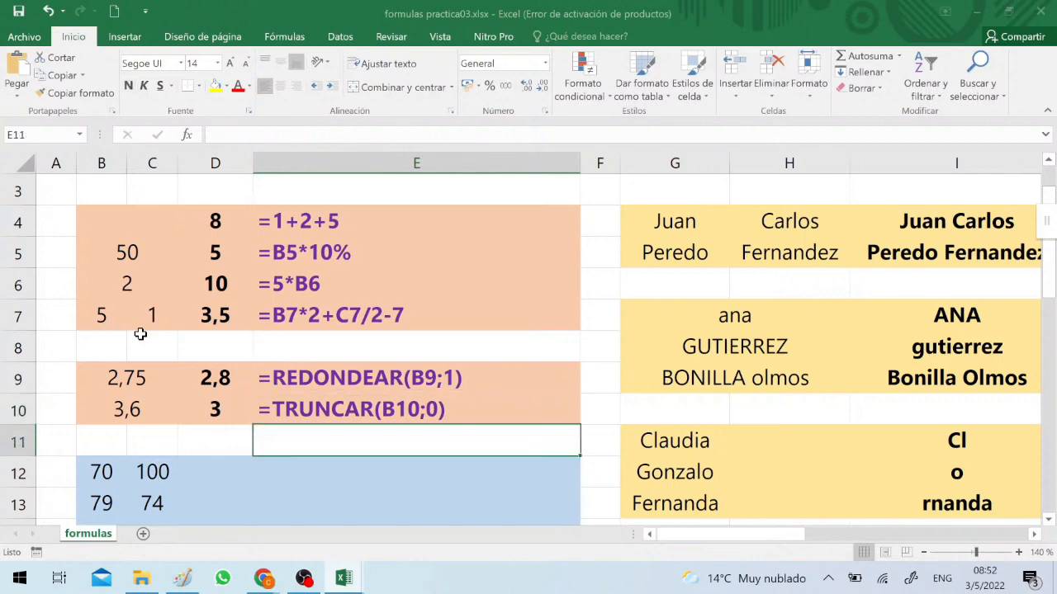
key("Up")
key("Up")
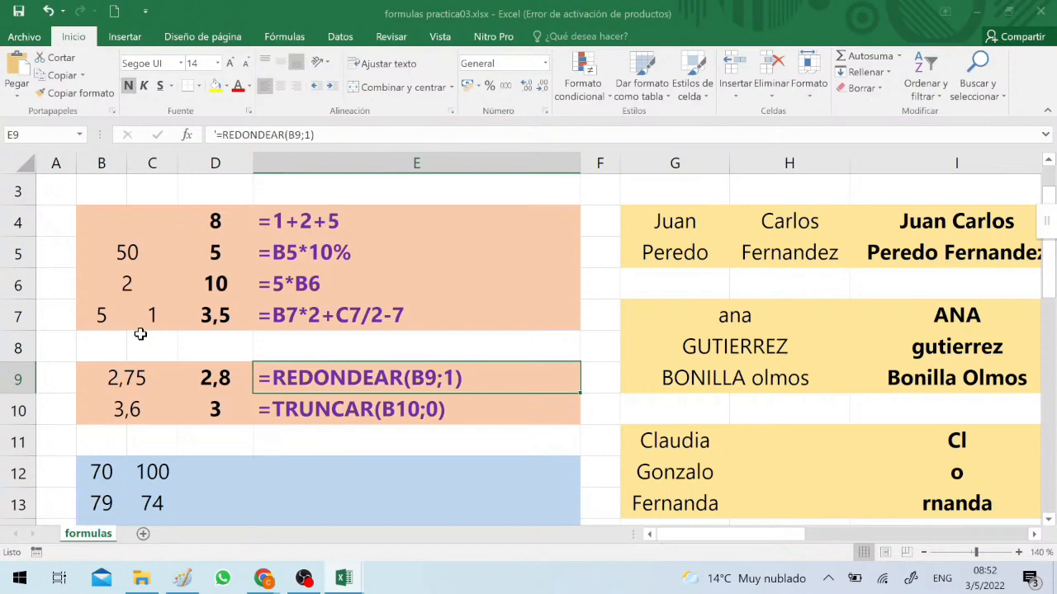
Look over the SUMA, PROMEDIO and MAX example formulas for the range B12:C19
key("Down")
key("Down")
key("Down")
key("Down")
key("Down")
key("Down")
key("Down")
key("Down")
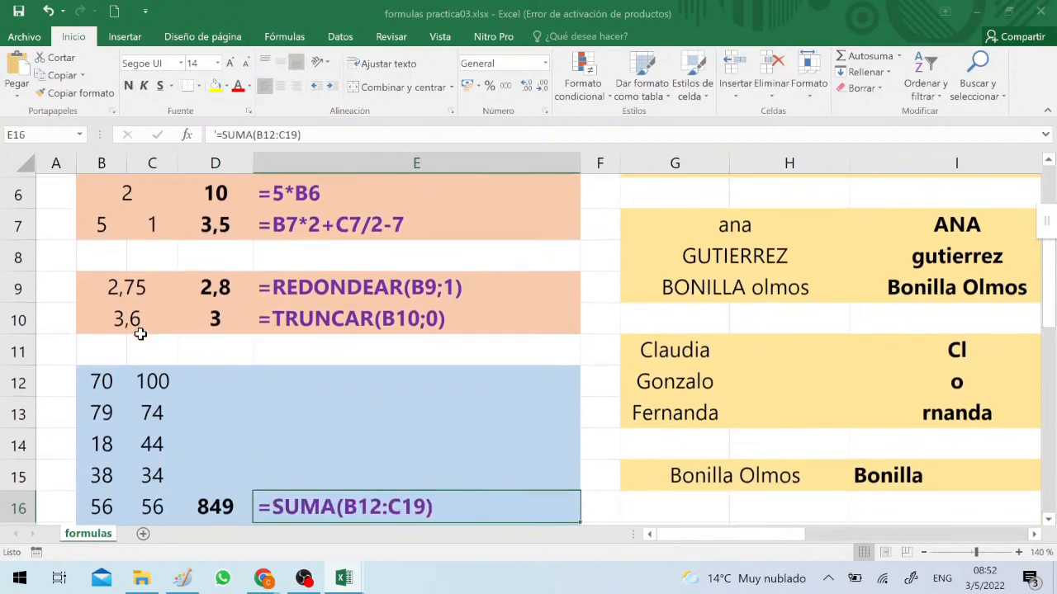
key("Down")
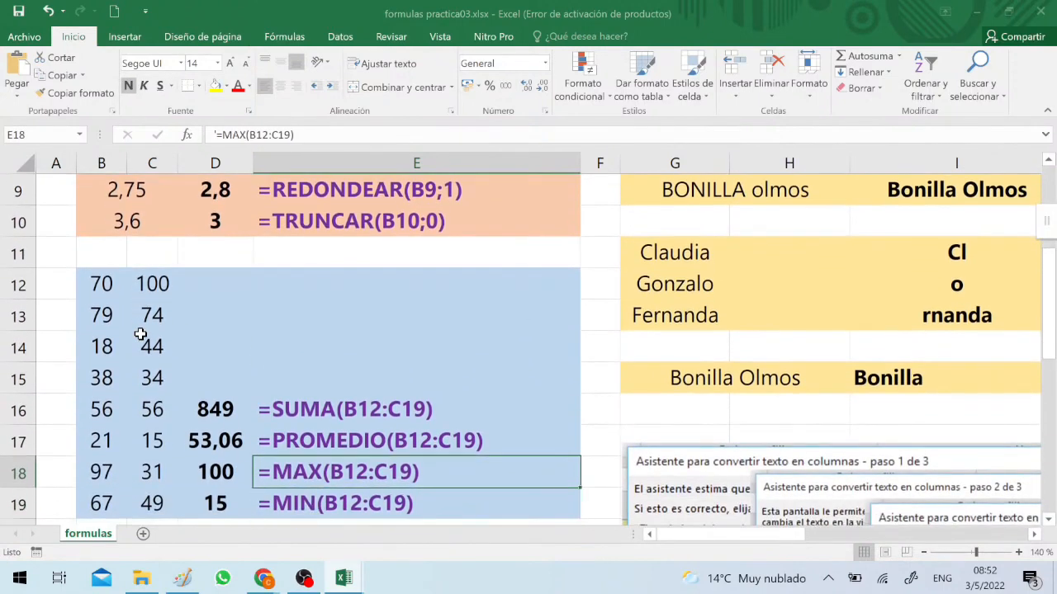
Examine the SUMA, PROMEDIO and MAX formulas in E16 to E18 and their source range B12:C19
key("Up")
key("Up")
key("Up")
key("Down")
key("Down")
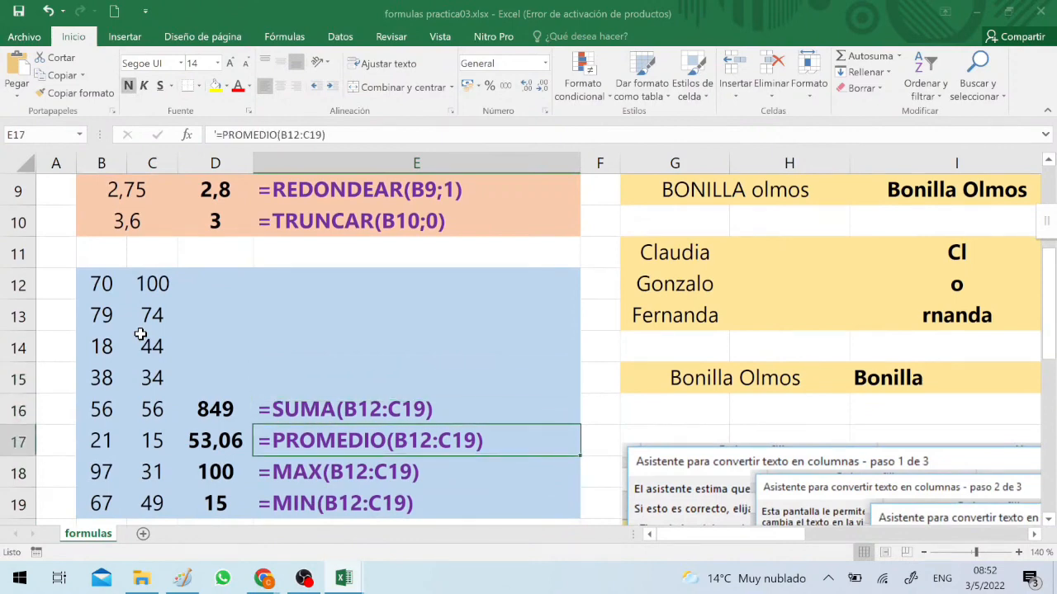
key("Down")
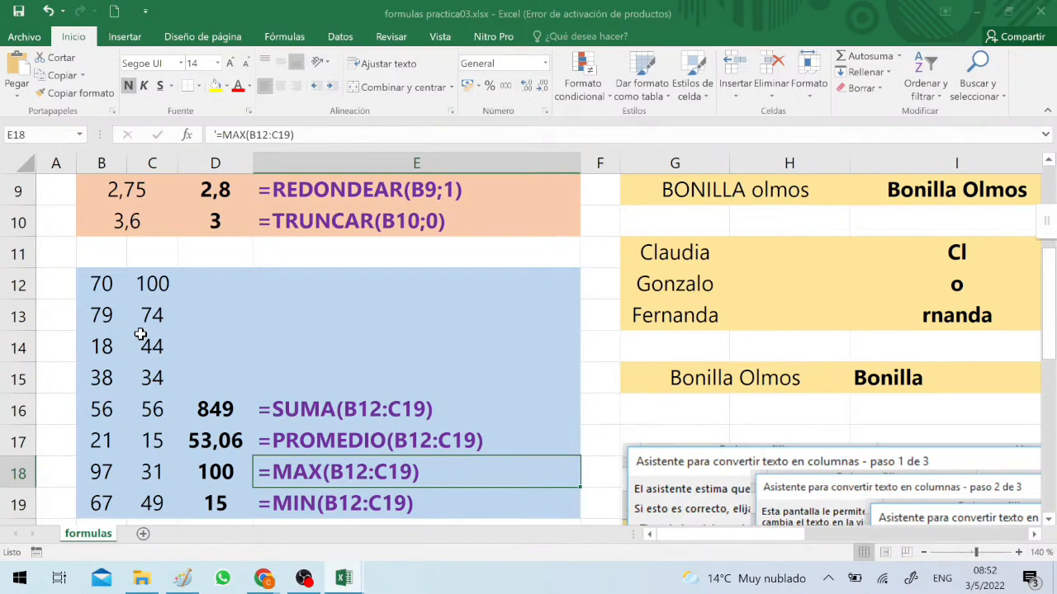
key("Up")
key("Up")
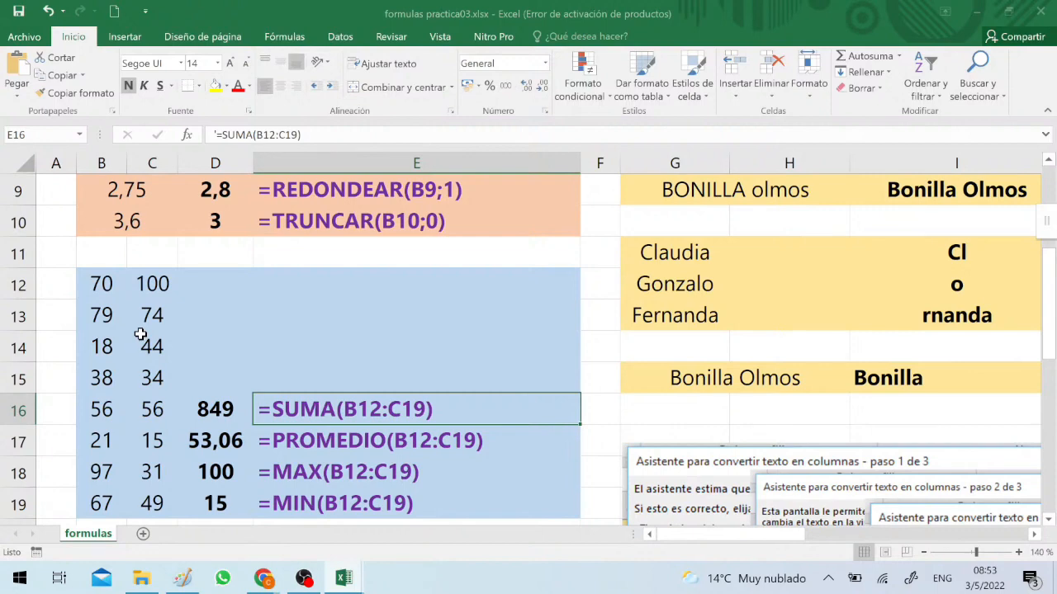
left_click_drag(106, 283, 170, 488)
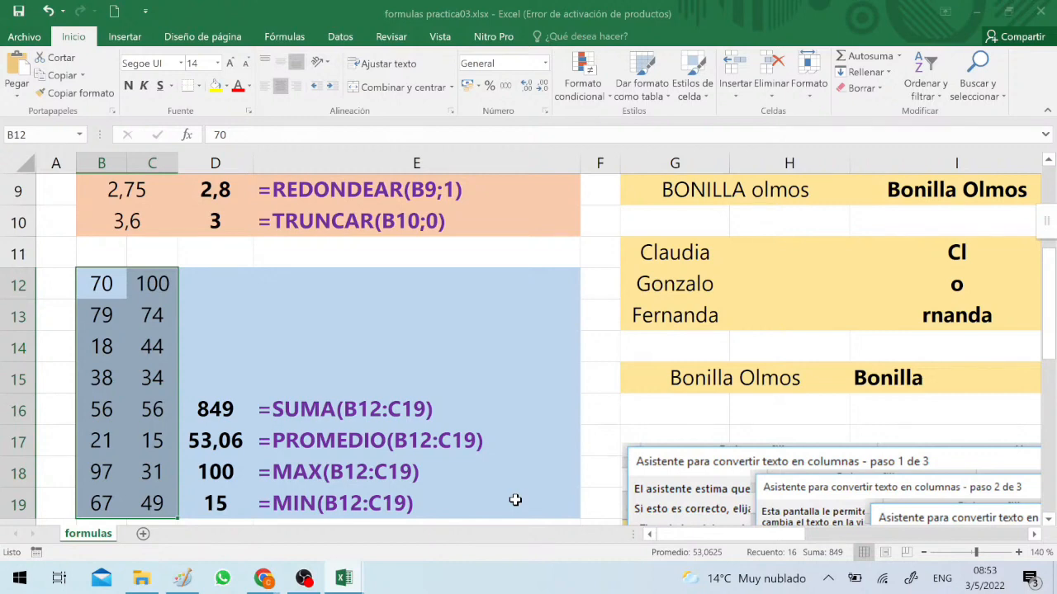
Look over the random number examples in rows 21 and 22, ending on the ALEATORIO formula in E21
key("Down")
key("Down")
key("Down")
key("Down")
key("Down")
key("Down")
key("Down")
key("Down")
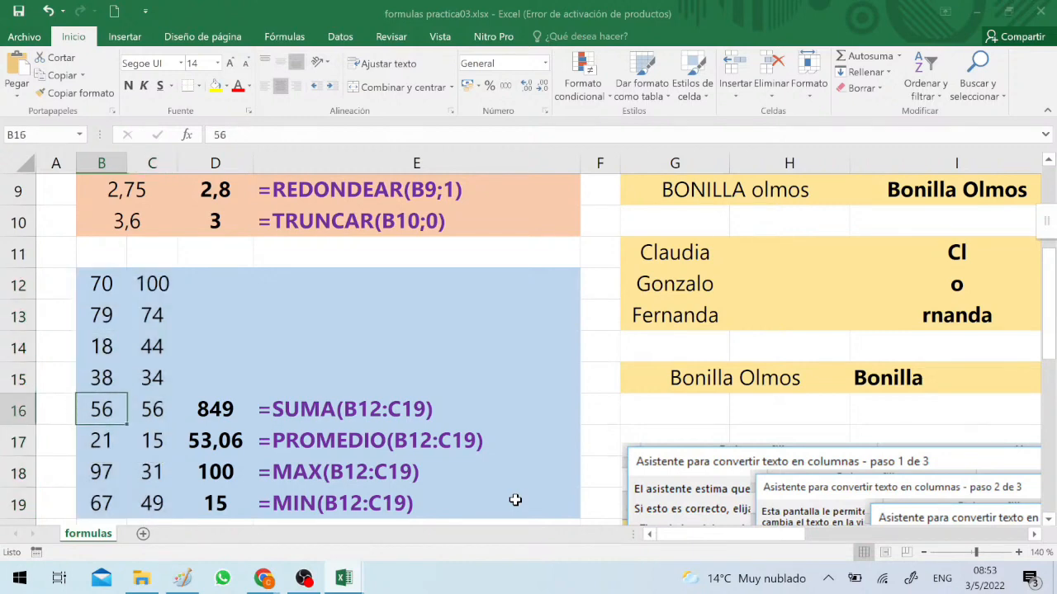
key("Down")
key("Down")
key("Down")
key("Down")
key("Down")
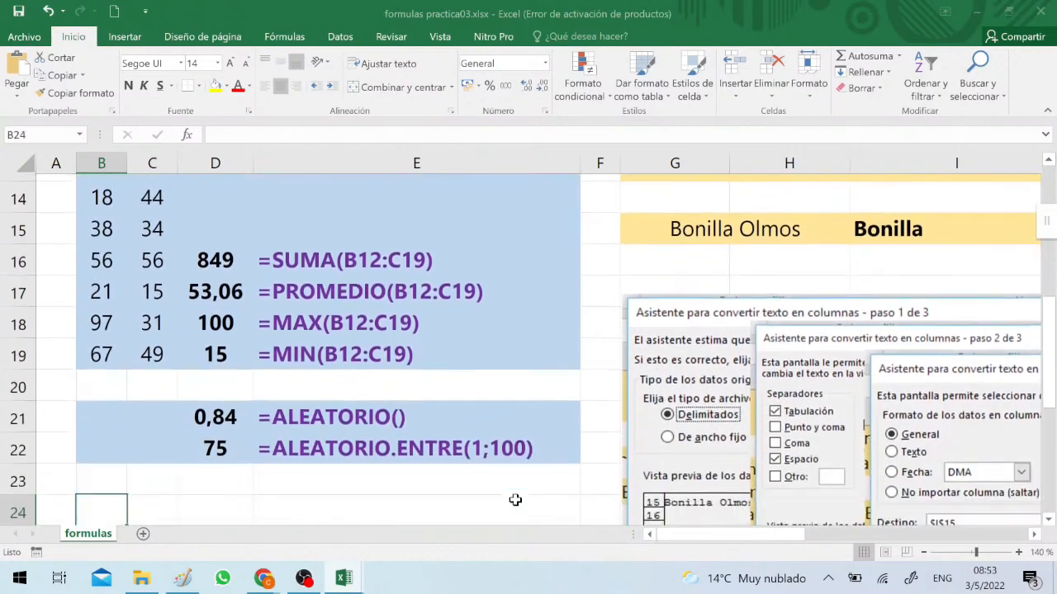
key("Up")
key("Up")
key("Up")
key("Up")
key("Up")
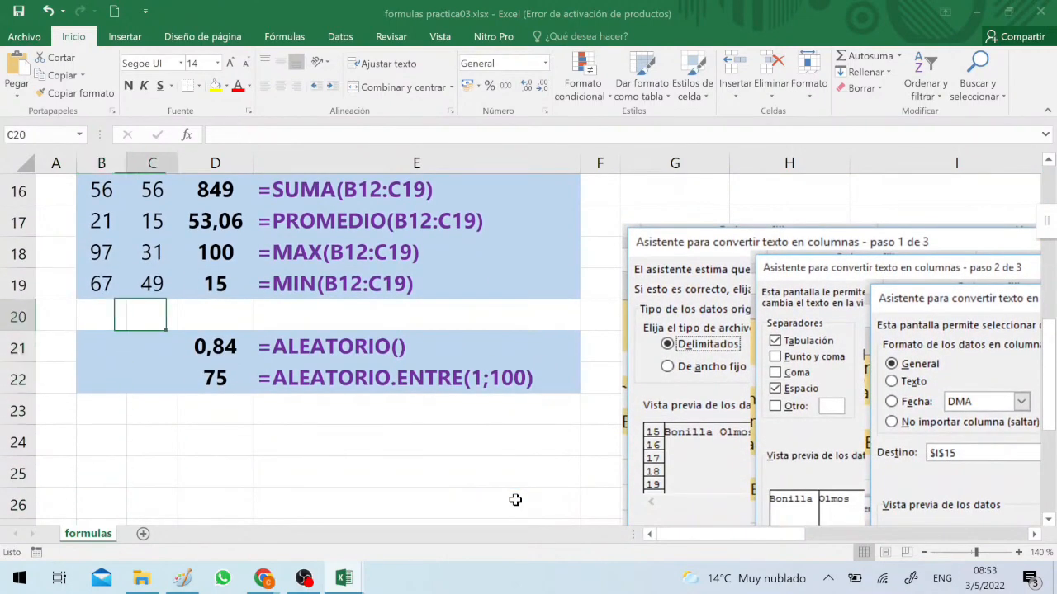
key("Down")
key("Right")
key("Right")
key("Right")
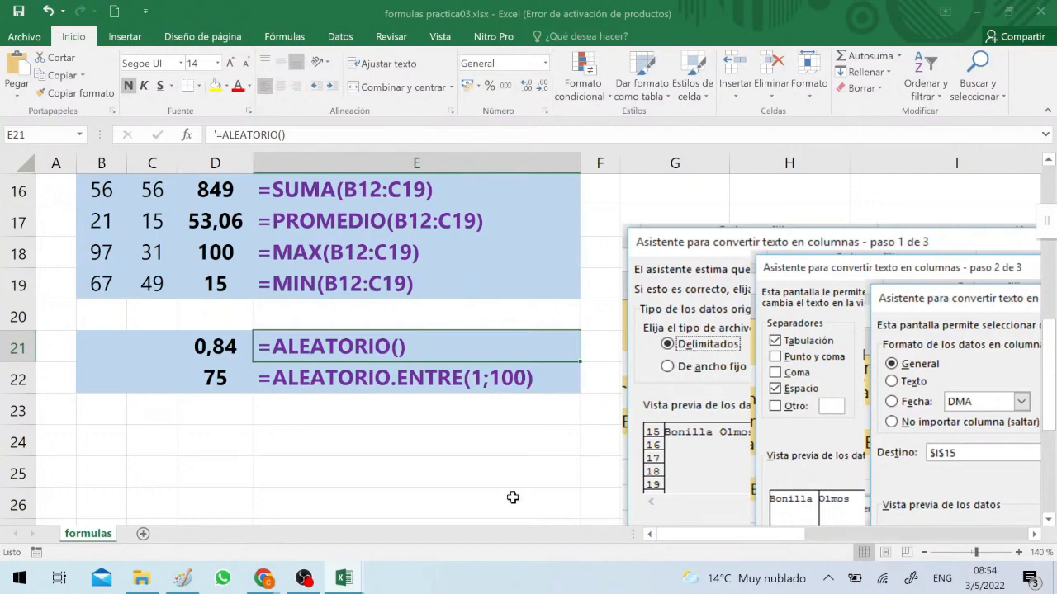
Inspect the ALEATORIO.ENTRE(1;100) formula in D22 and re-enter it twice to regenerate the random numbers
double_click(232, 387)
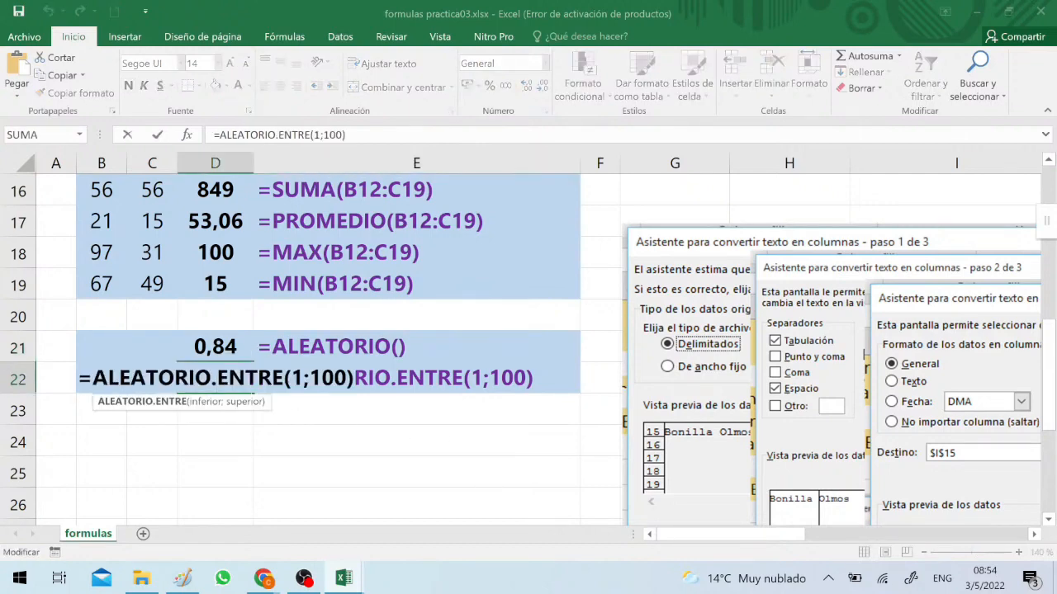
key("Return")
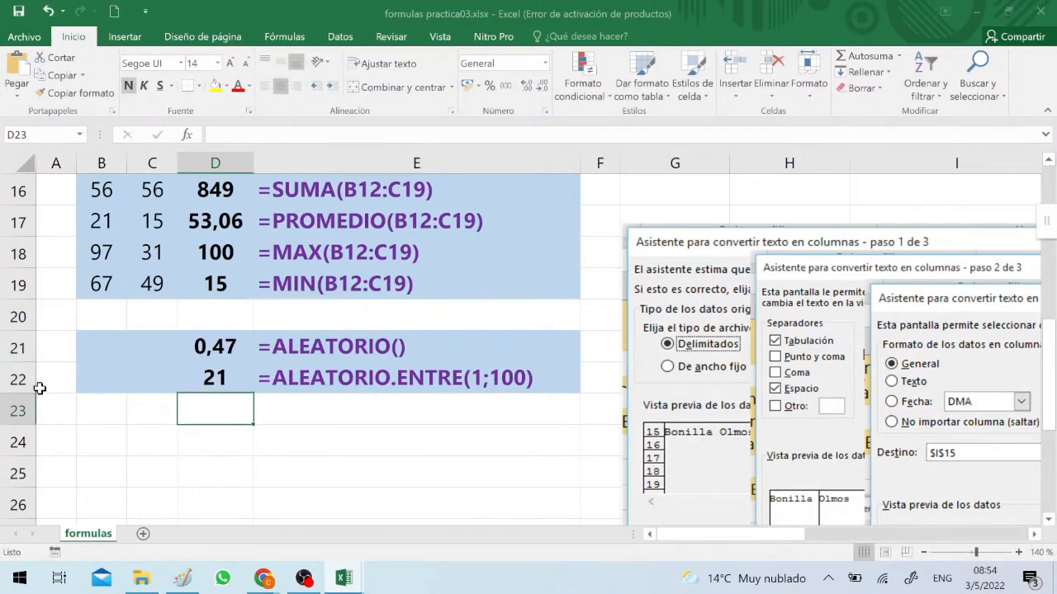
key("Up")
key("F2")
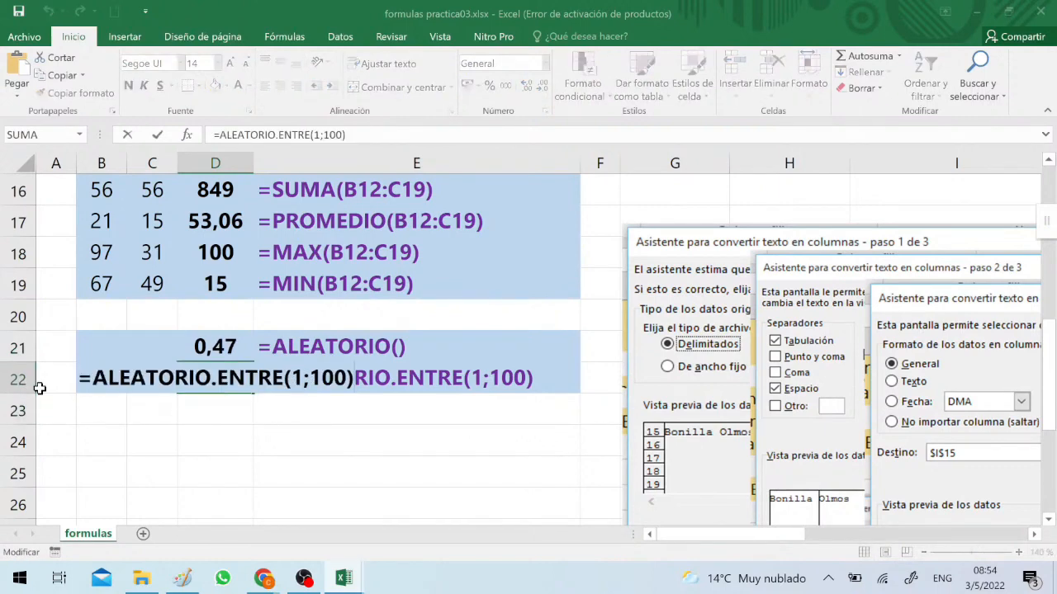
key("Return")
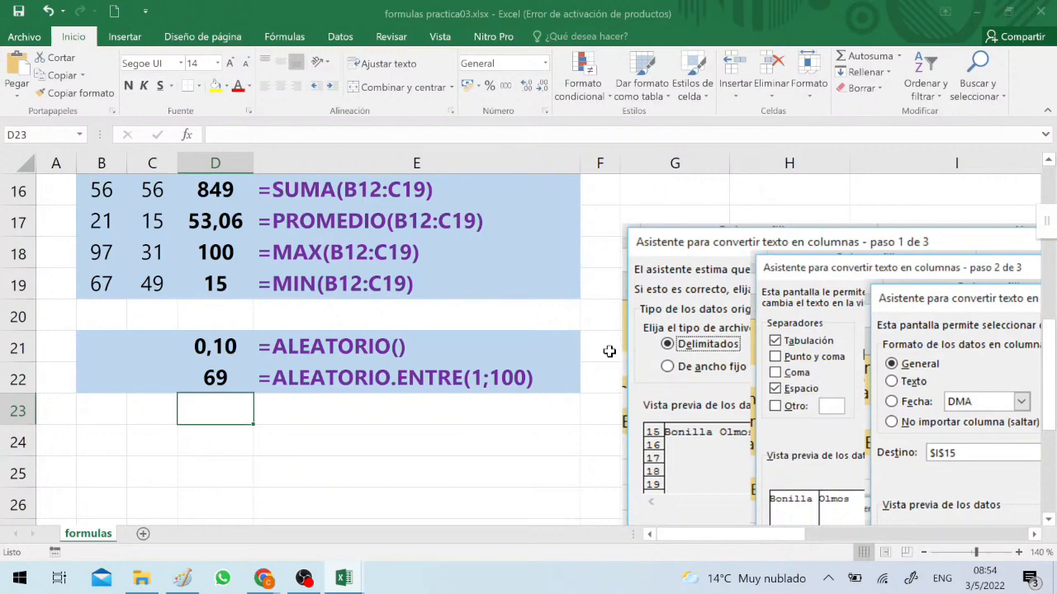
Go from the ALEATORIO example to the beginning of the Texto section
left_click(392, 347)
key("Right")
key("Right")
key("Right")
key("Right")
key("Right")
key("Right")
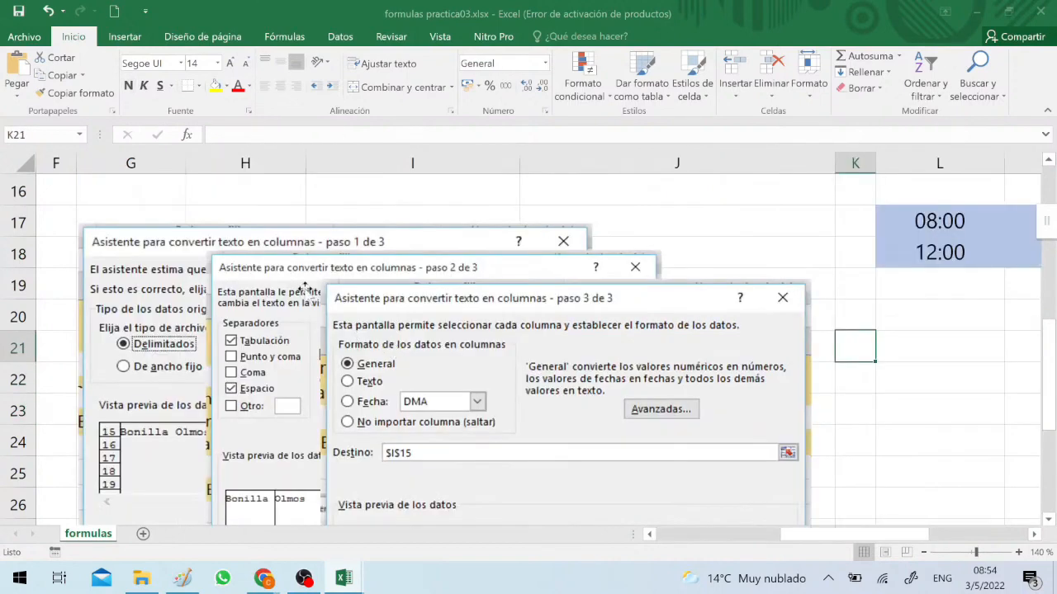
scroll(307, 289, "up", 5)
scroll(504, 297, "down", 3)
scroll(578, 295, "up", 3)
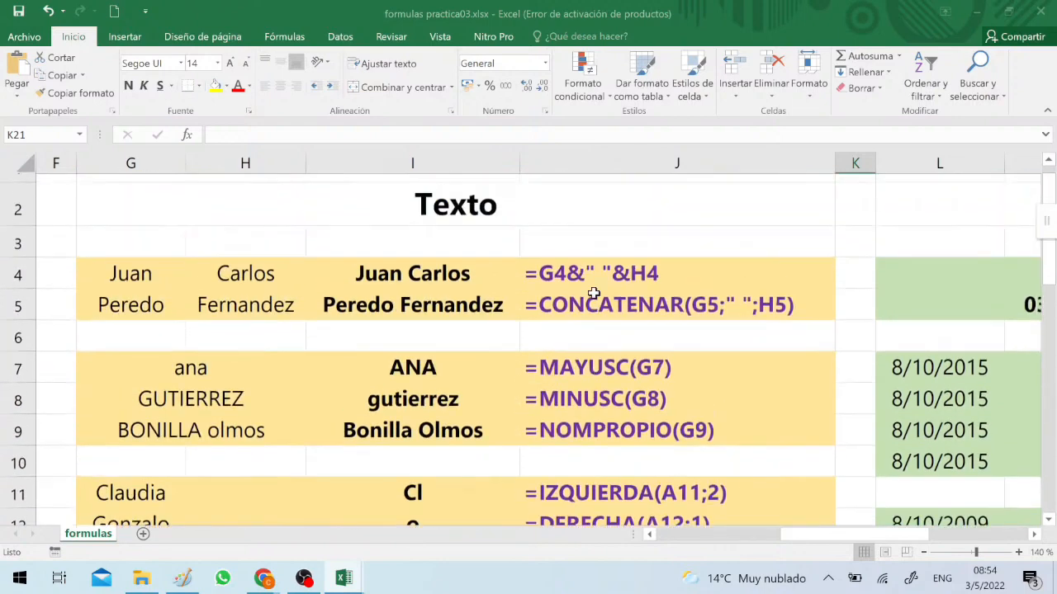
scroll(593, 294, "up", 1)
Compare the text-joining formulas in J4 and J5, using the & operator and CONCATENAR
left_click(595, 297)
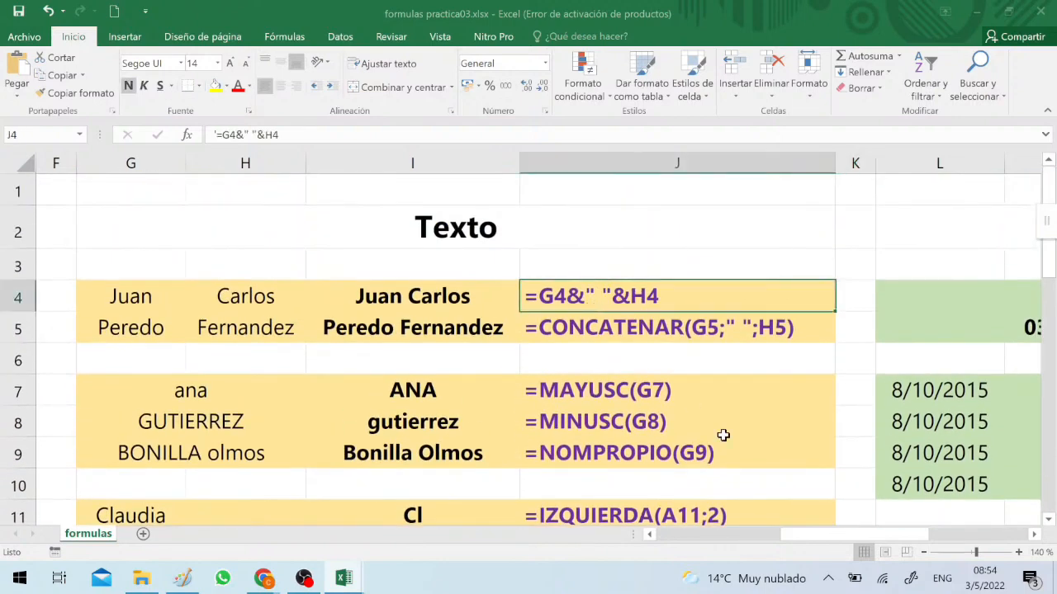
key("Down")
key("Up")
key("Down")
key("Down")
key("Down")
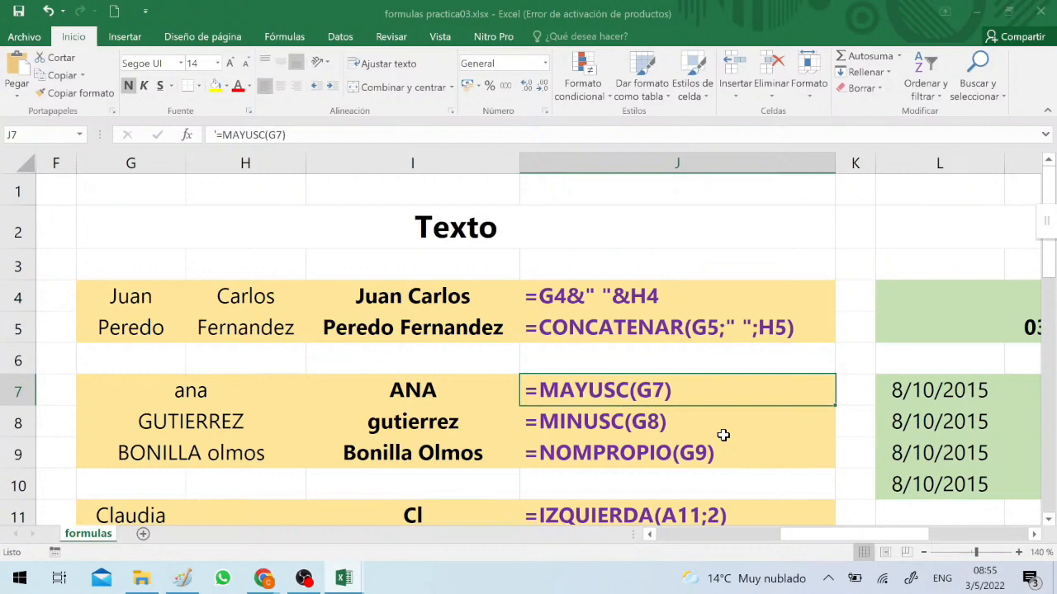
Examine the MAYUSC, MINUSC and NOMPROPIO letter-case formulas in J7 to J9
key("Down")
key("Down")
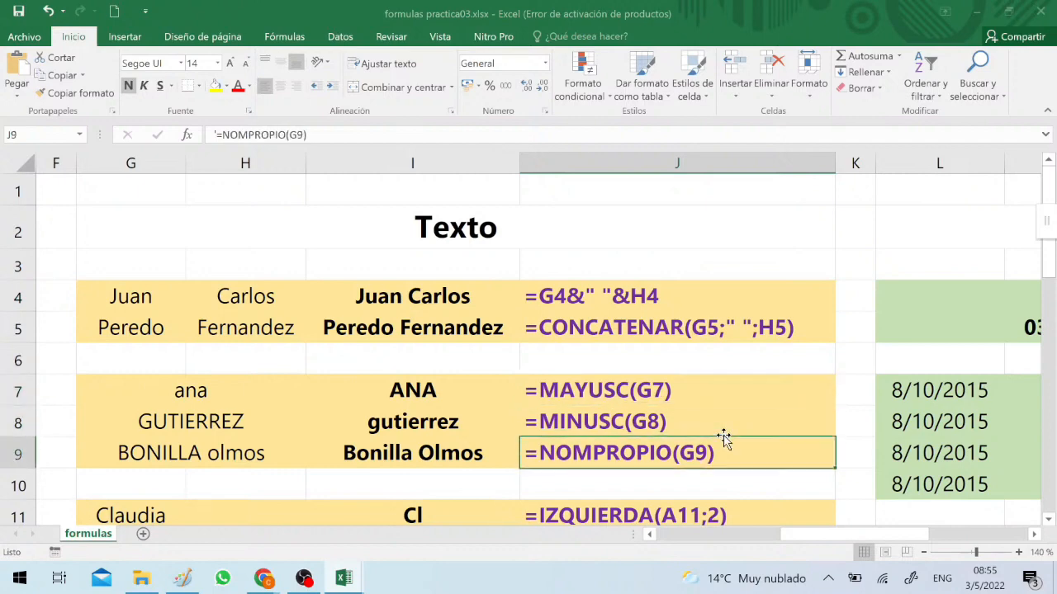
key("Down")
key("Up")
key("Up")
key("Up")
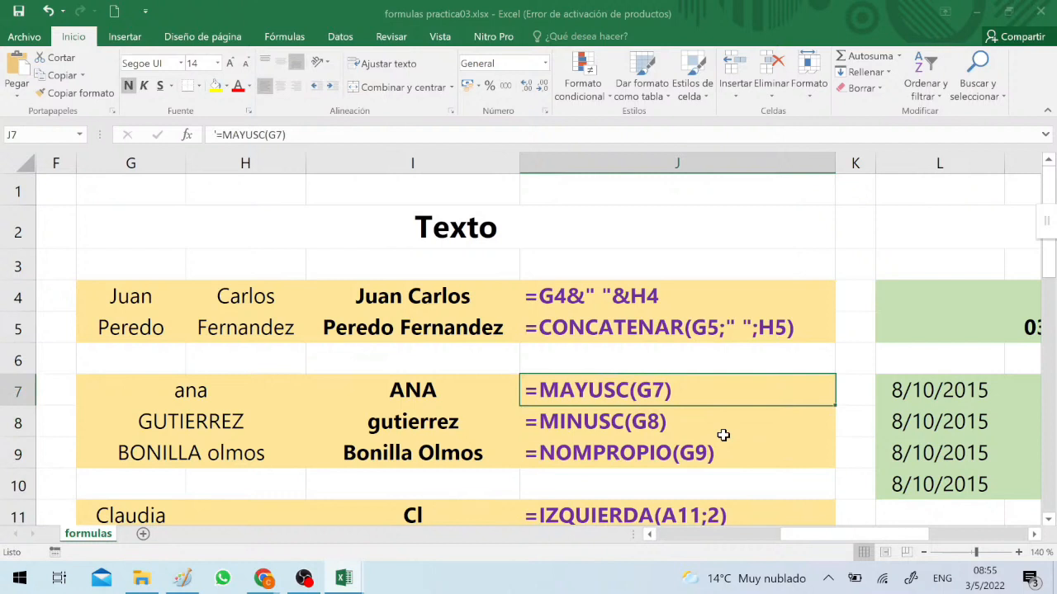
key("Down")
key("Down")
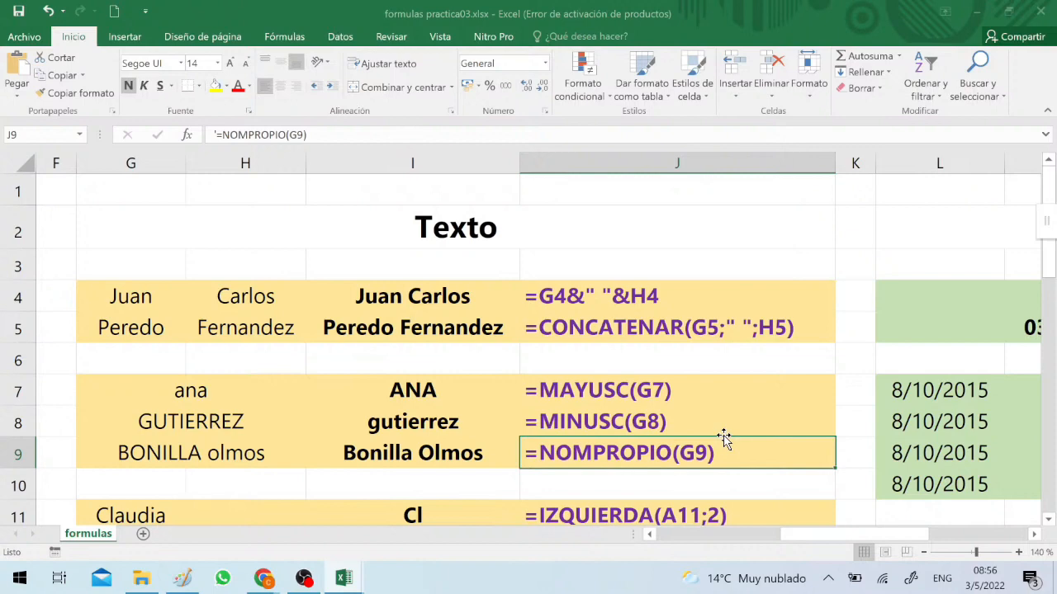
Look over the IZQUIERDA, DERECHA and EXTRAE examples in rows 11 to 13, ending on the formula in J11
key("Down")
key("Down")
key("Down")
key("Down")
key("Down")
key("Down")
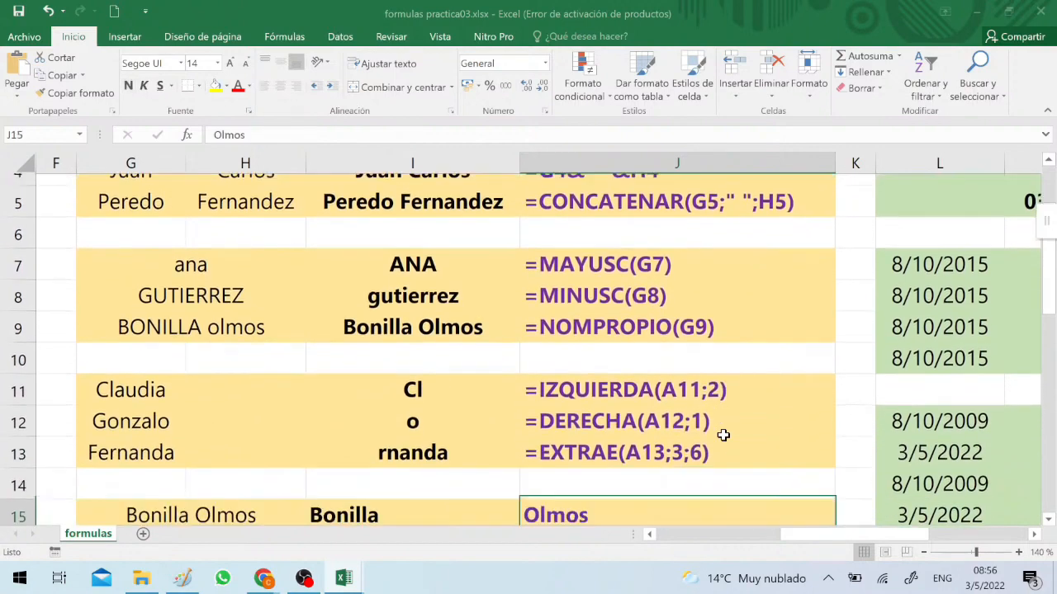
key("Up")
key("Up")
key("Up")
key("Up")
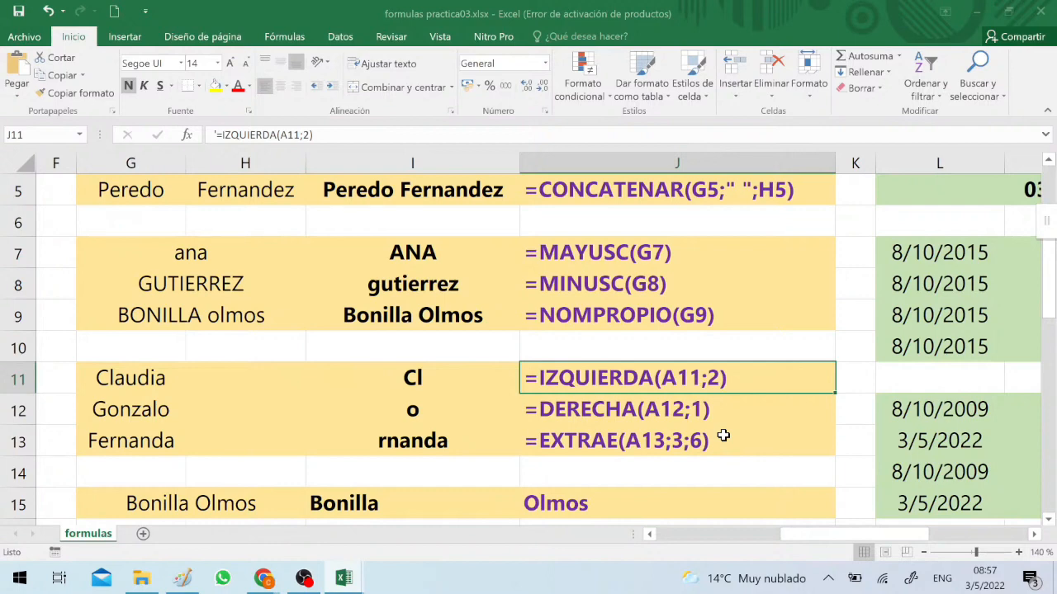
Set the number of characters in the EXTRAE formula in I13 to 2
left_click(484, 439)
key("F2")
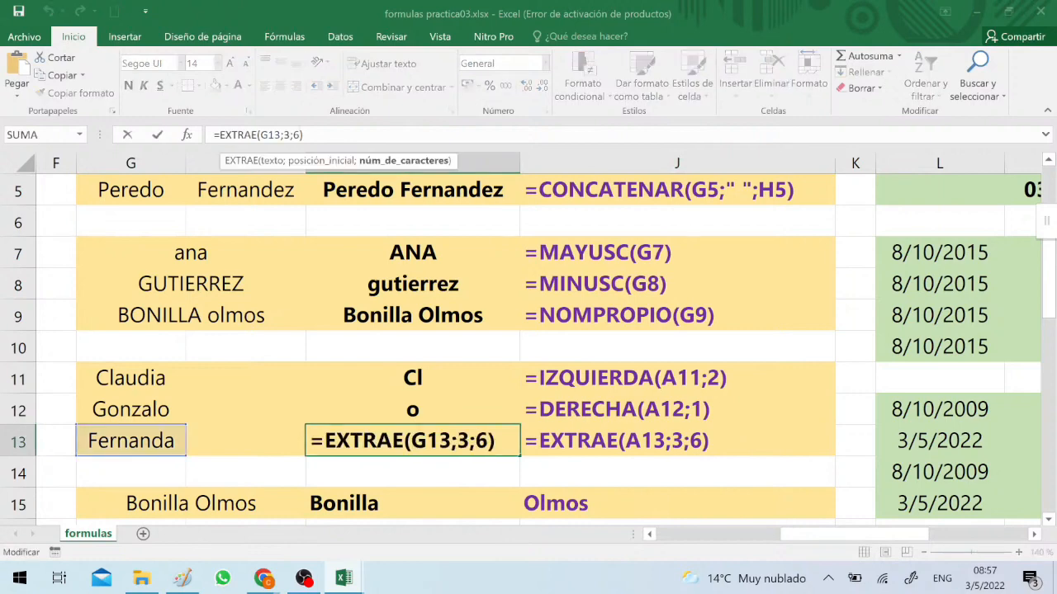
key("Left")
key("BackSpace")
type("2")
key("Return")
key("Up")
Update the EXTRAE example text in J13 to =EXTRAE(A13;3;2)
key("Right")
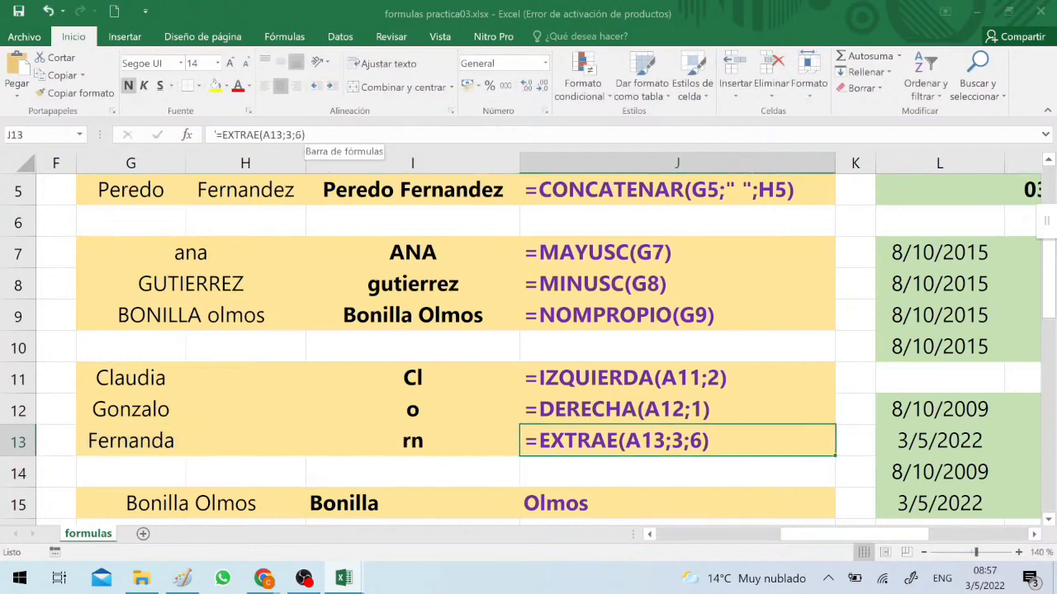
key("F2")
key("Left")
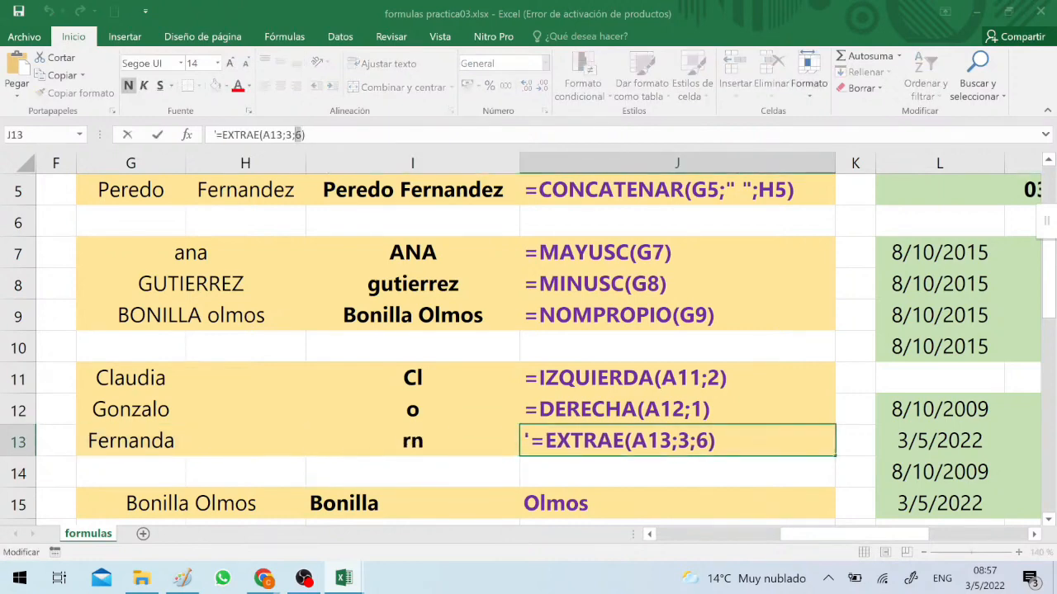
key("BackSpace")
type("2")
key("Return")
key("Up")
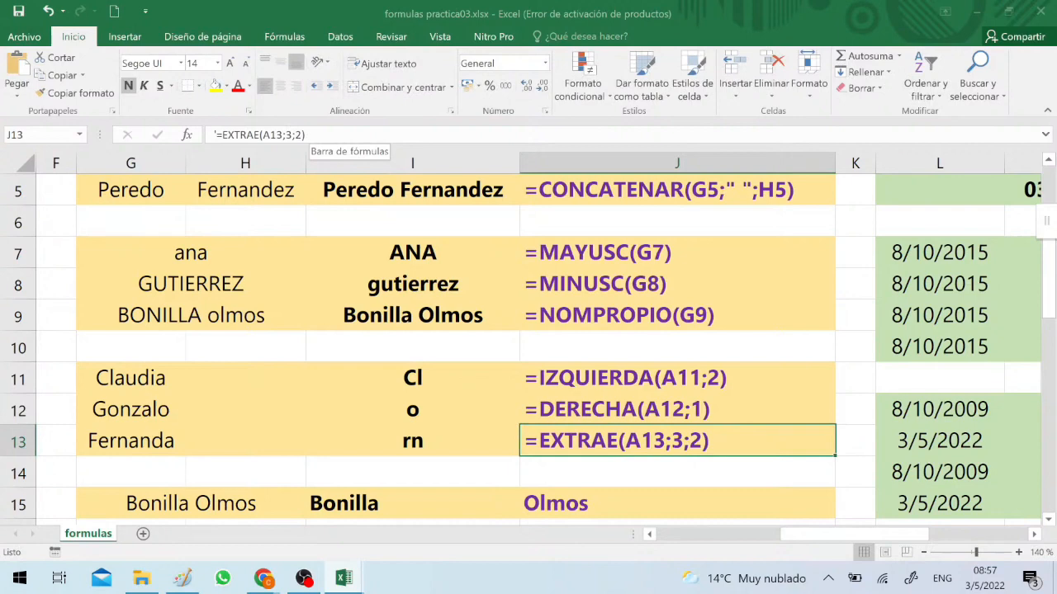
Examine the split-text example in row 15, ending on its source text in G15
key("Down")
key("Down")
key("Down")
key("Down")
key("Down")
key("Down")
key("Down")
key("Down")
key("Down")
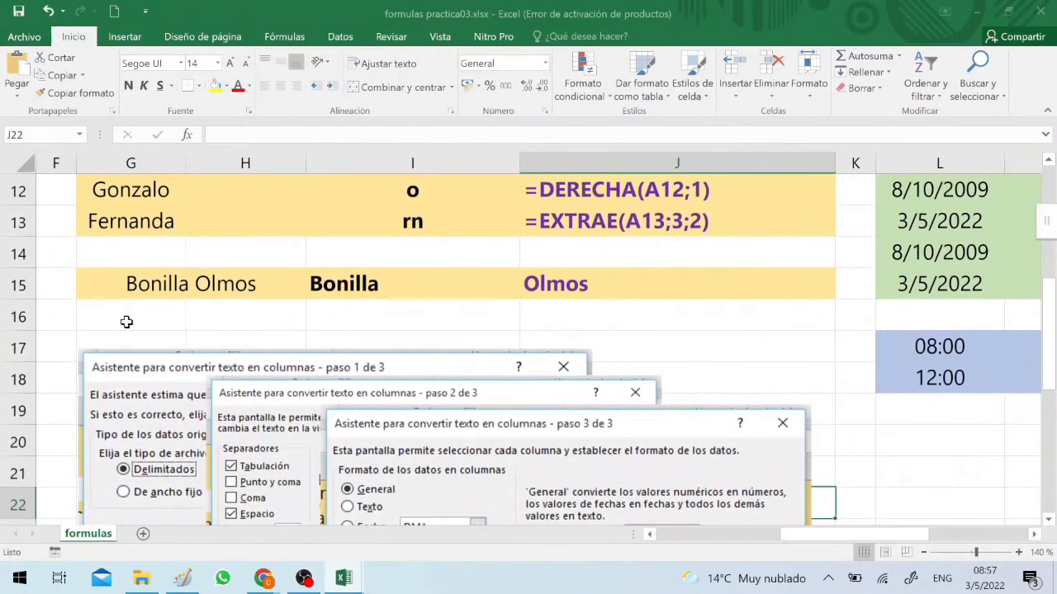
left_click(184, 283)
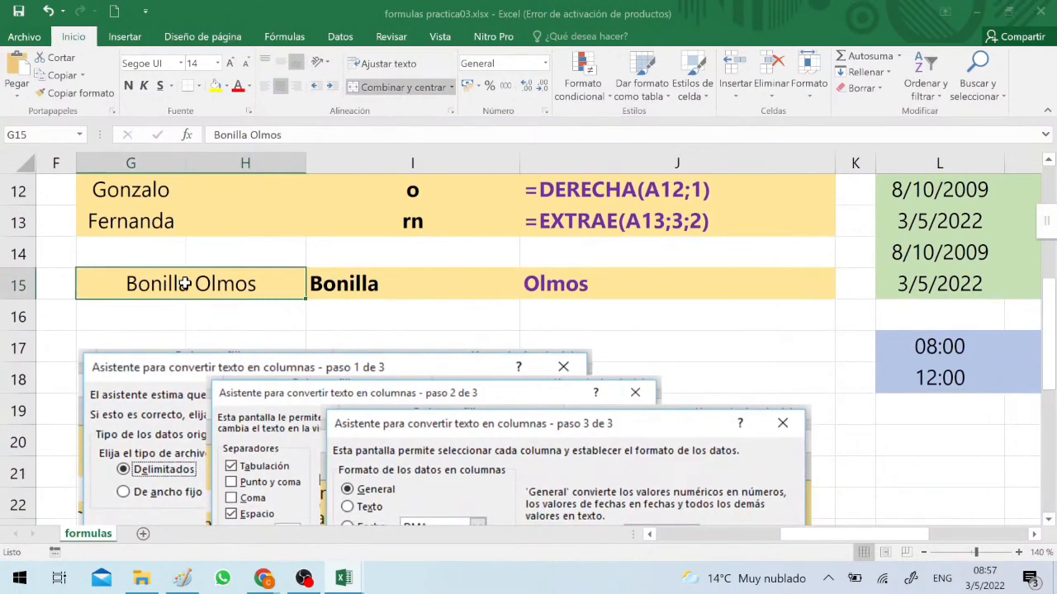
Copy the formatting of cell J15 to cell I15
left_click(530, 285)
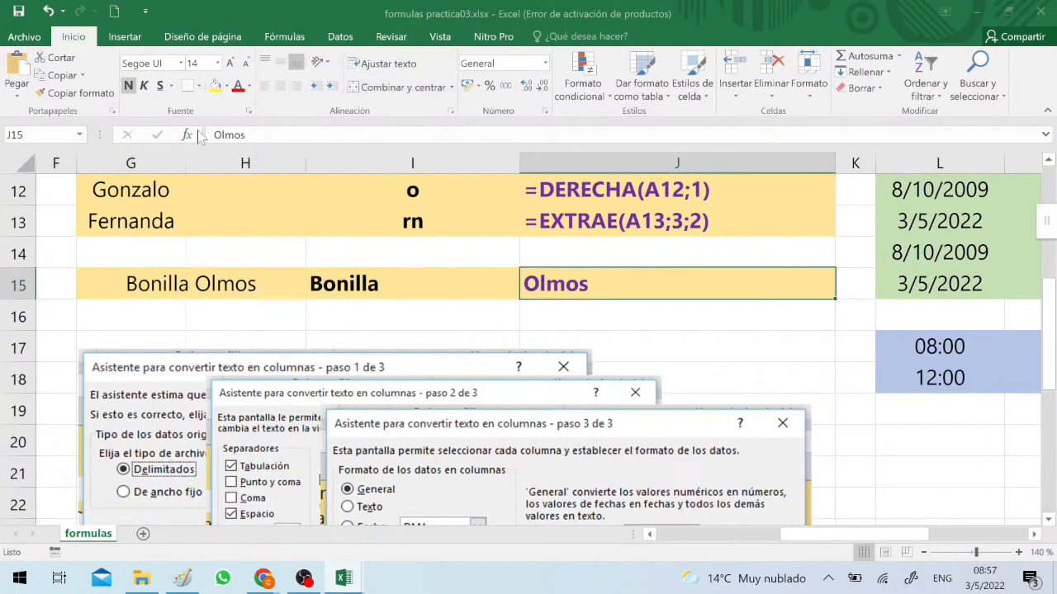
left_click(114, 96)
left_click(349, 283)
left_click(411, 319)
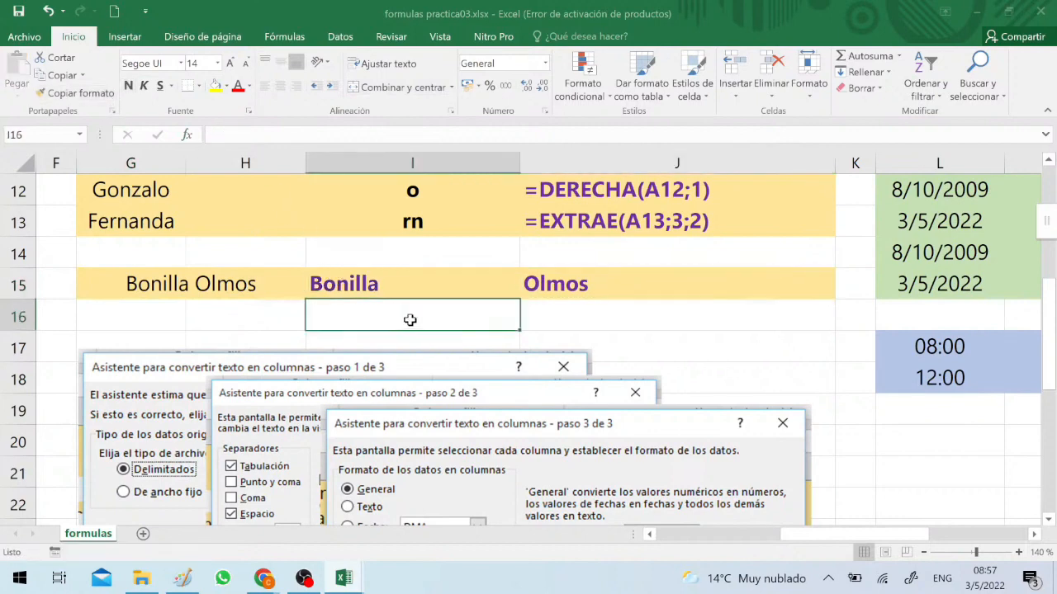
Show where the Text to Columns tool is for the text in G15 and check its split parts in I15 and J15
left_click(189, 270)
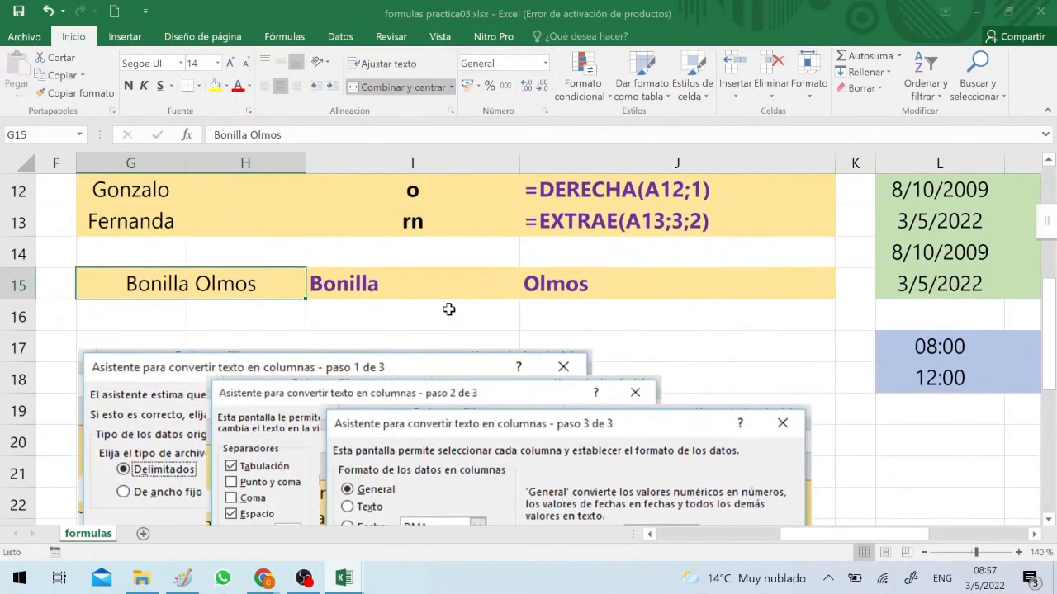
left_click(343, 41)
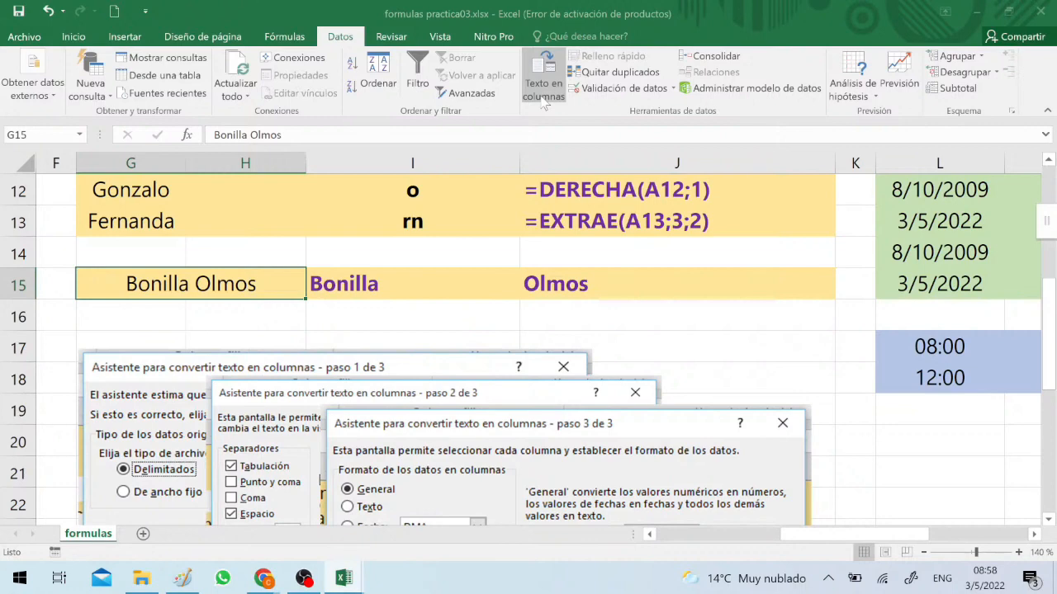
key("Right")
key("Right")
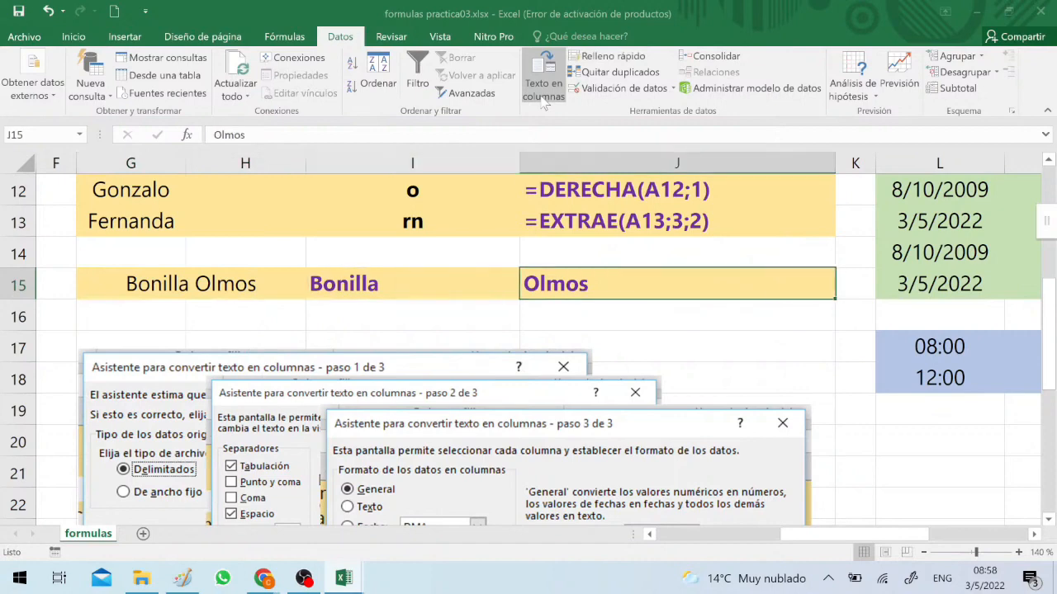
Go to the Fechas y Horas section and examine the HOY() formula in cell M4
key("Right")
key("Right")
key("Right")
key("Right")
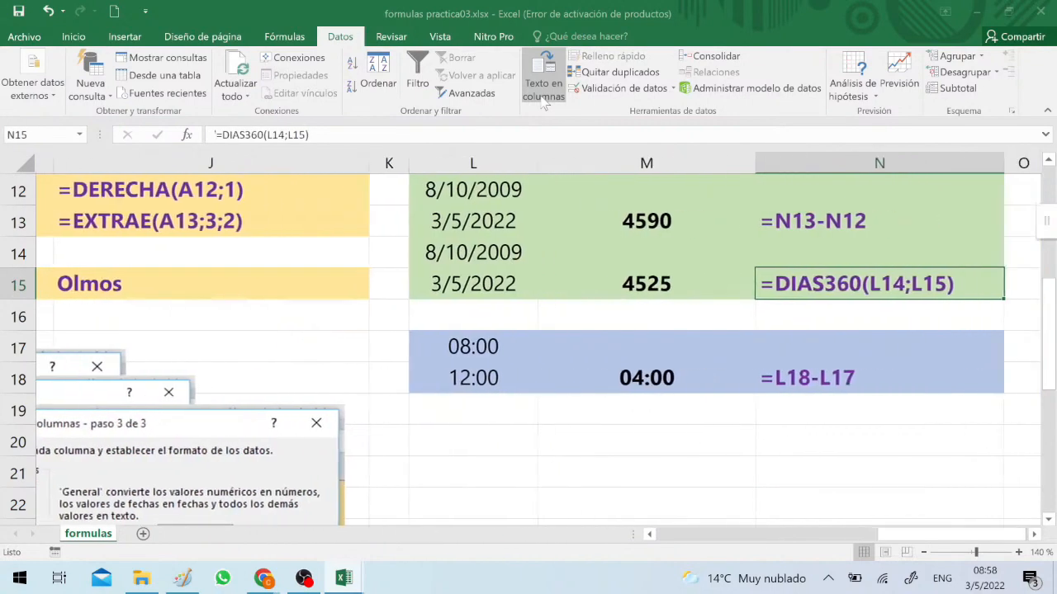
scroll(763, 66, "up", 2)
scroll(531, 346, "up", 4)
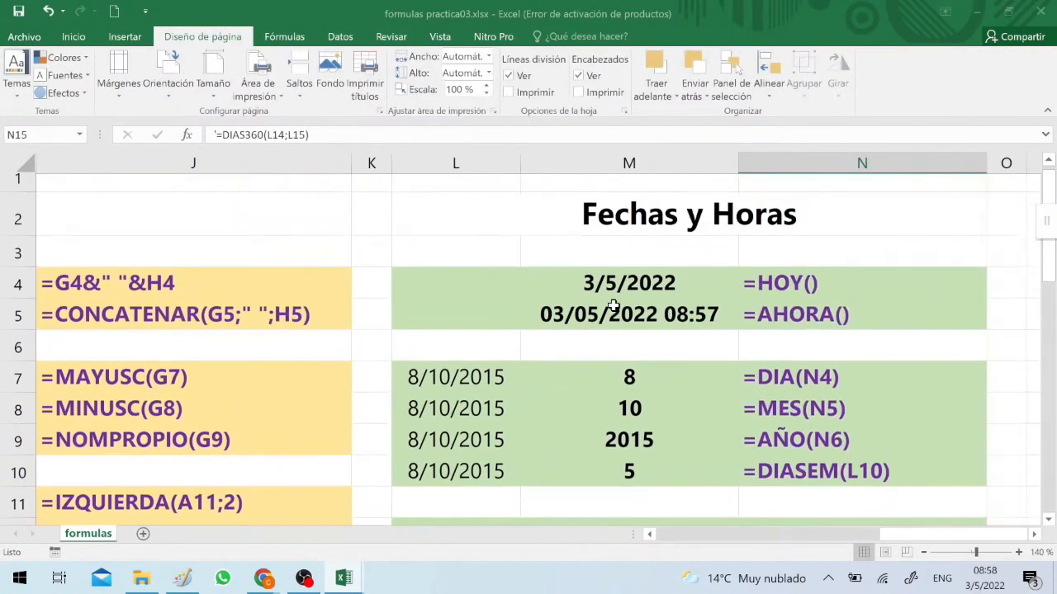
left_click(698, 266)
left_click(684, 298)
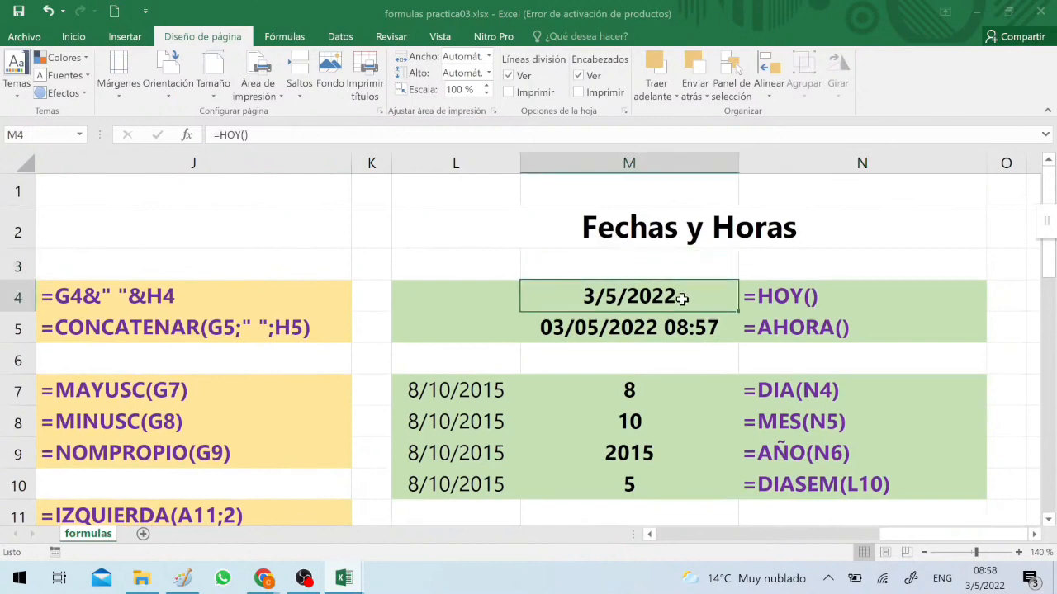
Examine the current date and time examples HOY() and AHORA() in rows 4 and 5
key("Right")
key("Down")
key("Left")
key("Up")
key("Right")
key("Down")
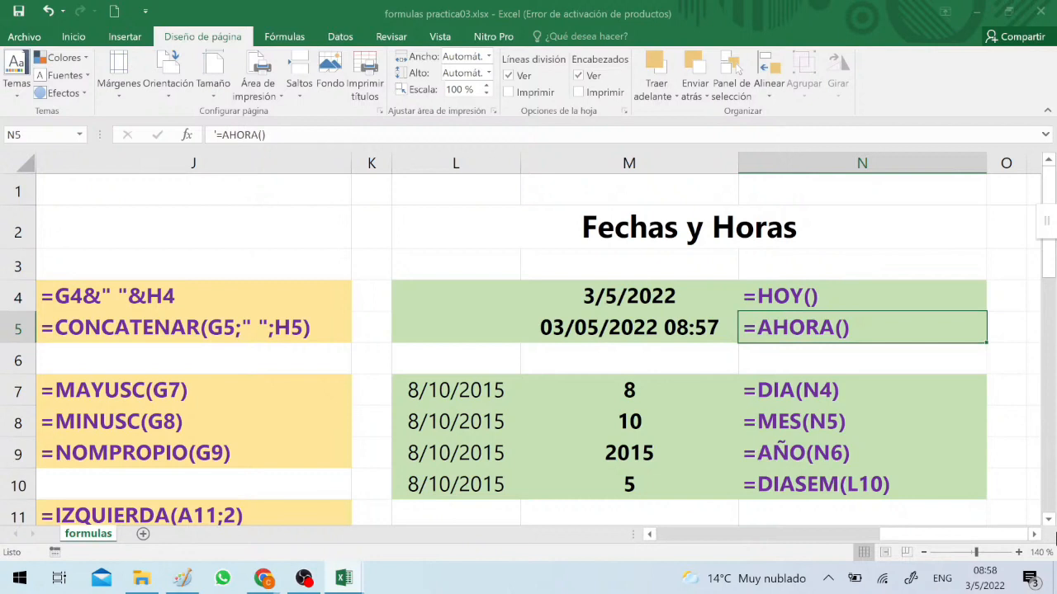
Examine the DIA, MES, AÑO and DIASEM formulas in cells N7 to N10
key("Down")
key("Down")
key("Down")
key("Down")
key("Down")
key("Down")
key("Down")
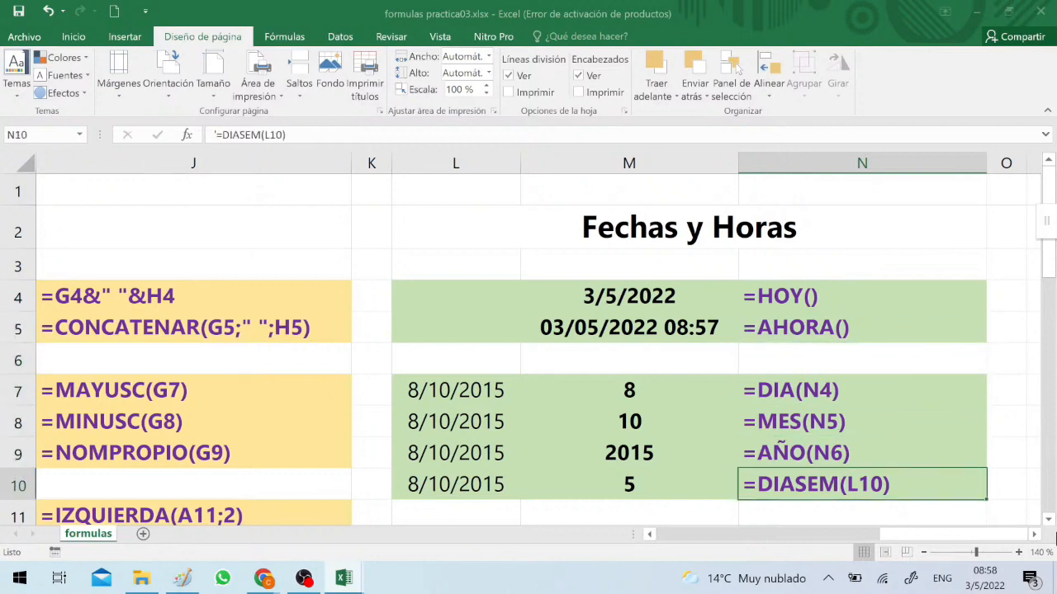
key("Up")
key("Up")
key("Up")
key("Up")
key("Up")
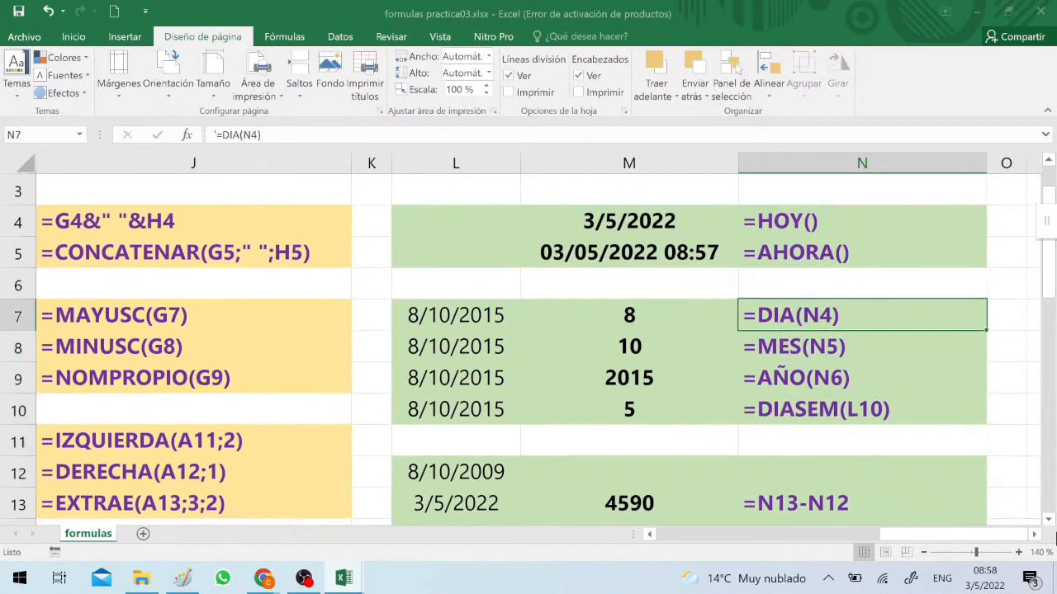
key("Down")
key("Down")
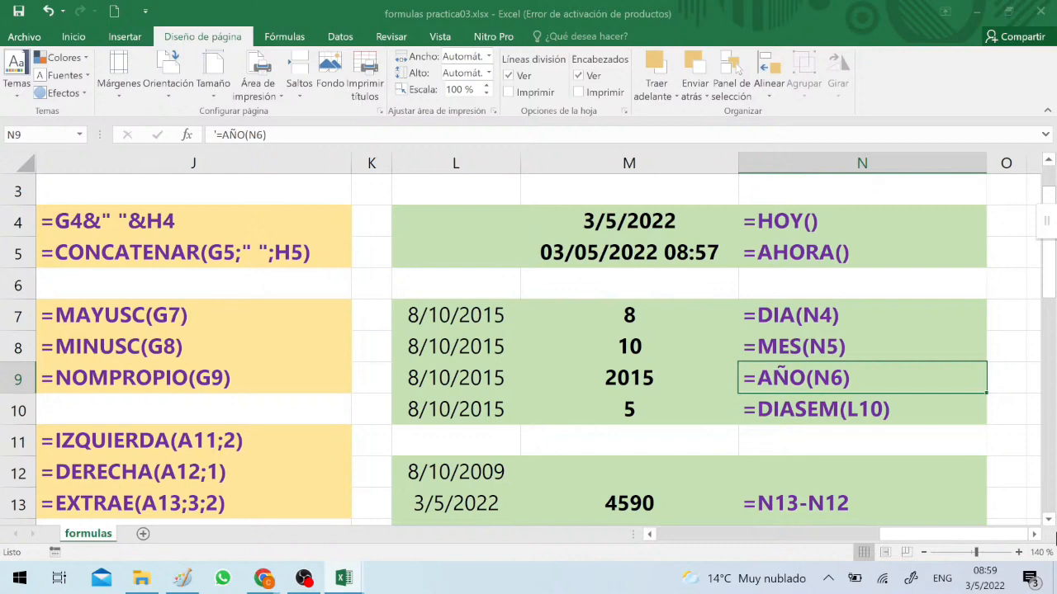
Examine the date subtraction formula in N13 and the DIAS360 formula in N15
key("ctrl+Down")
key("ctrl+Down")
key("ctrl+Down")
key("ctrl+Down")
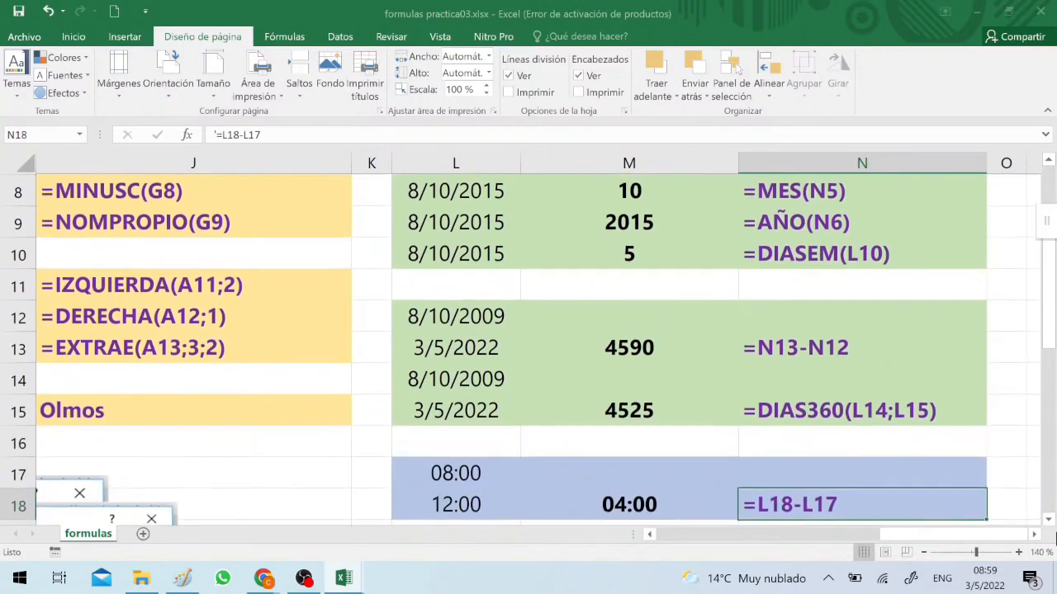
key("ctrl+Up")
key("ctrl+Up")
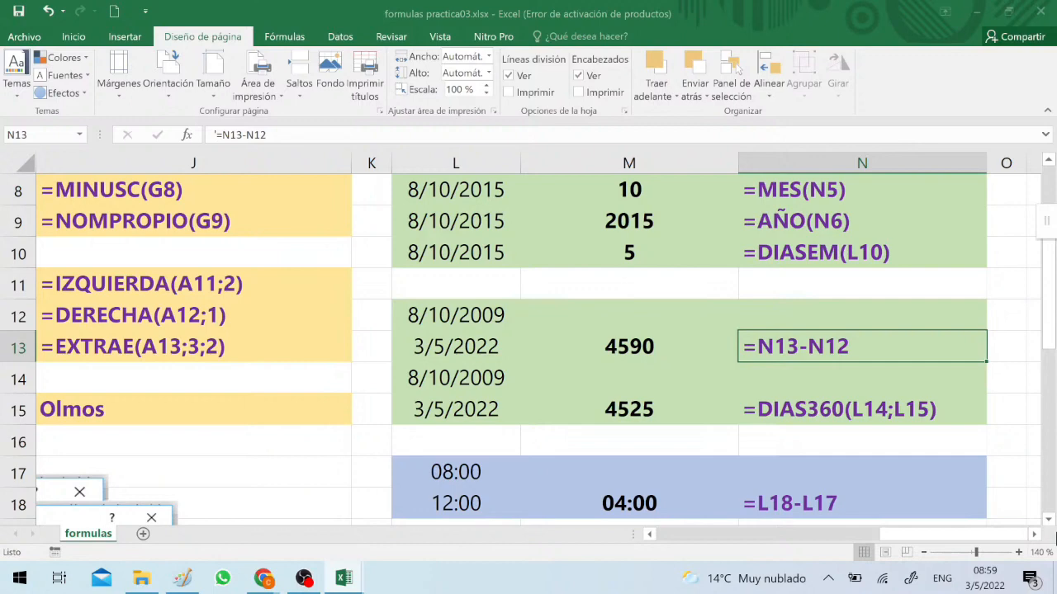
key("Down")
key("Down")
key("Down")
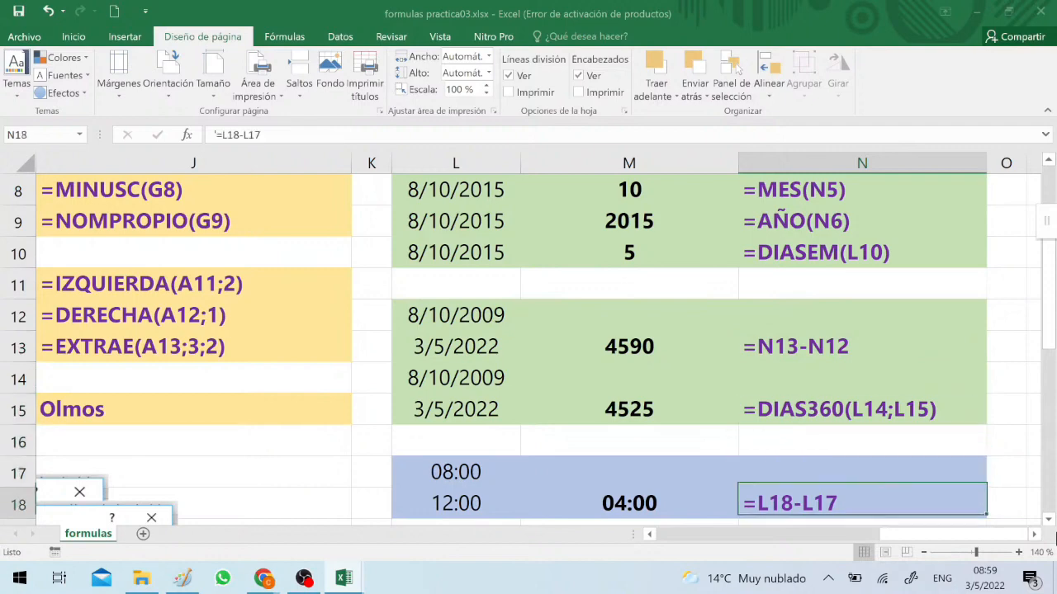
Examine the time subtraction example in rows 17 and 18, from the hours in column L to the formula in N18
key("Down")
key("Down")
key("Up")
key("Up")
key("Left")
key("Left")
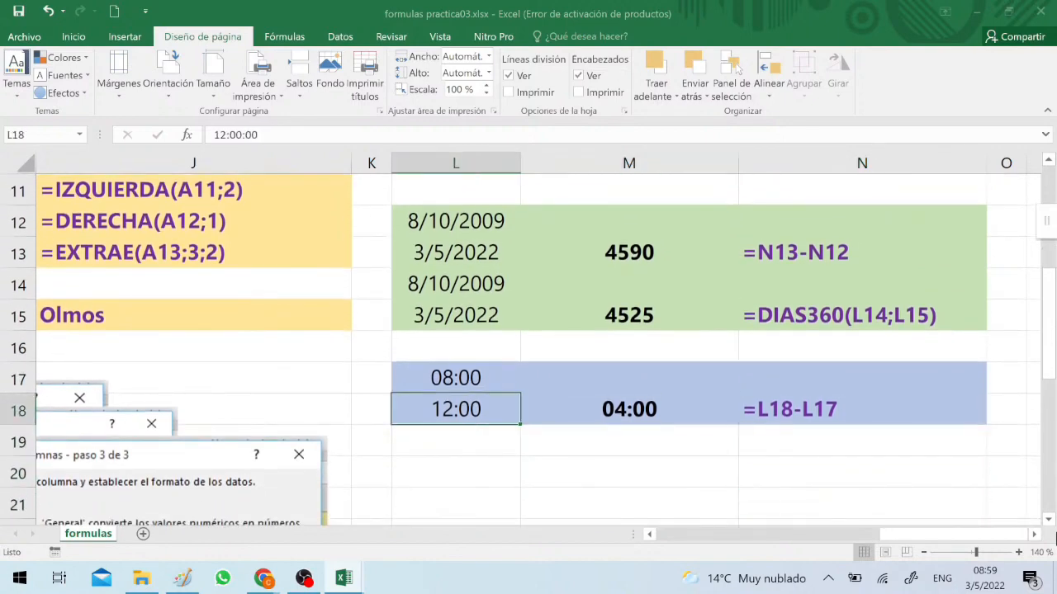
key("Up")
key("Right")
key("Down")
key("Right")
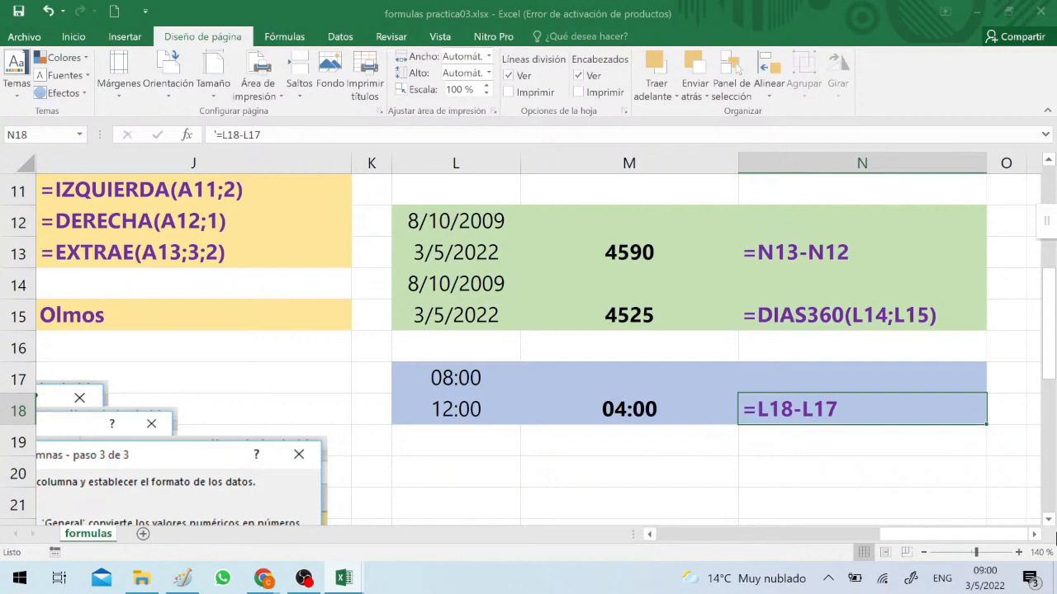
Compare the plain date subtraction in M13 with the DIAS360 formula in M15
key("Up")
key("Up")
key("Up")
key("Up")
key("Left")
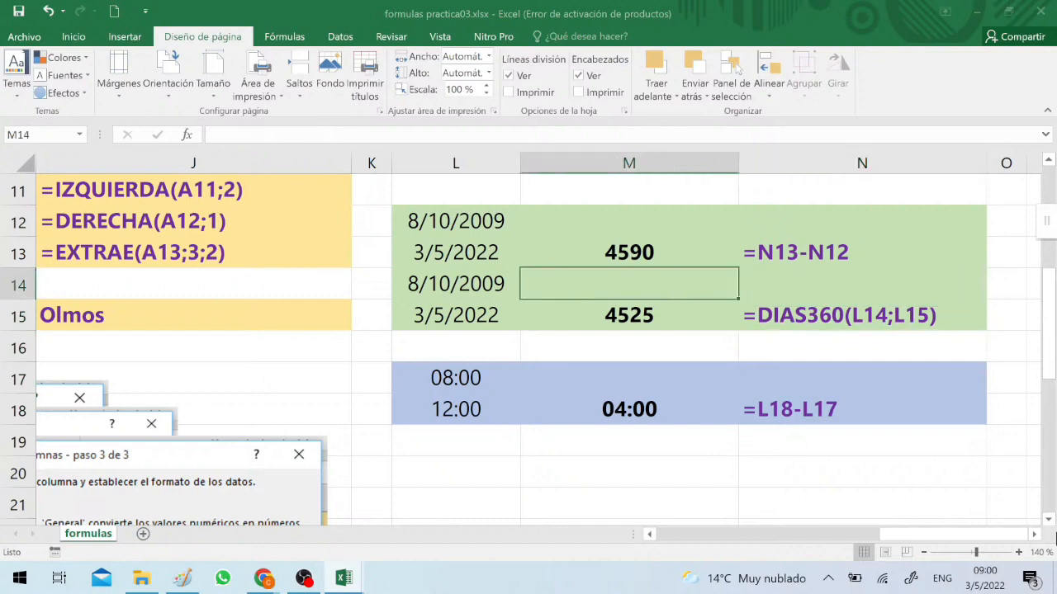
key("Up")
key("Down")
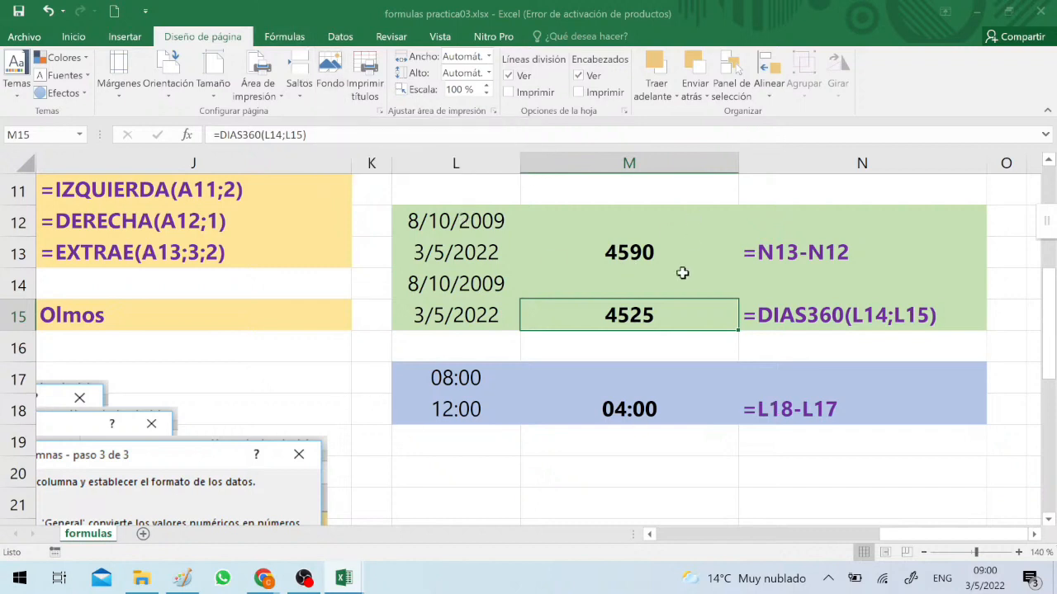
Close formulas practica03.xlsx saving its changes, and show tigo.xlsx maximized from its header row
left_click(1042, 14)
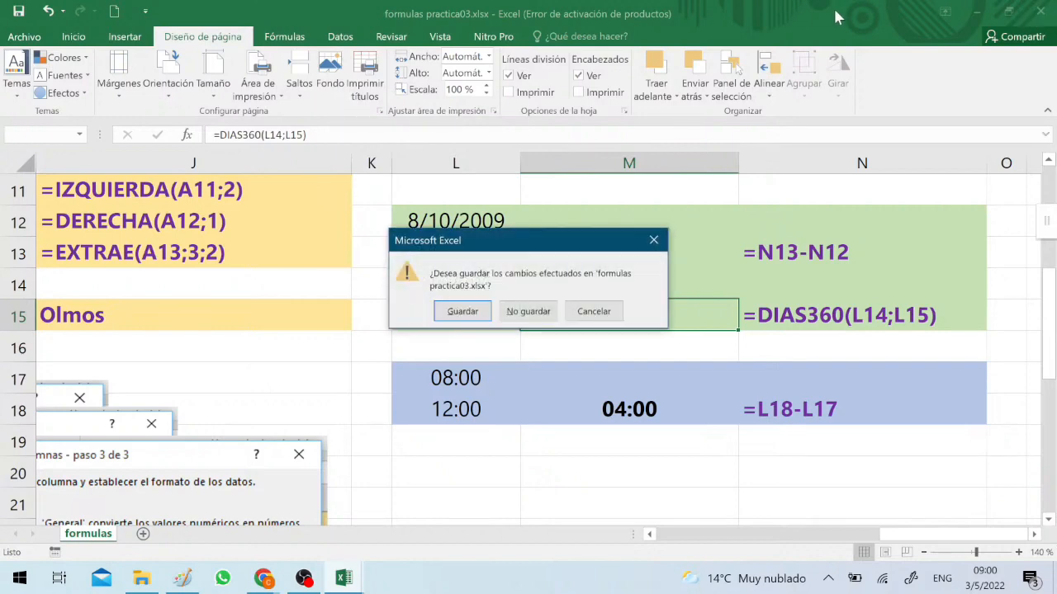
left_click(462, 315)
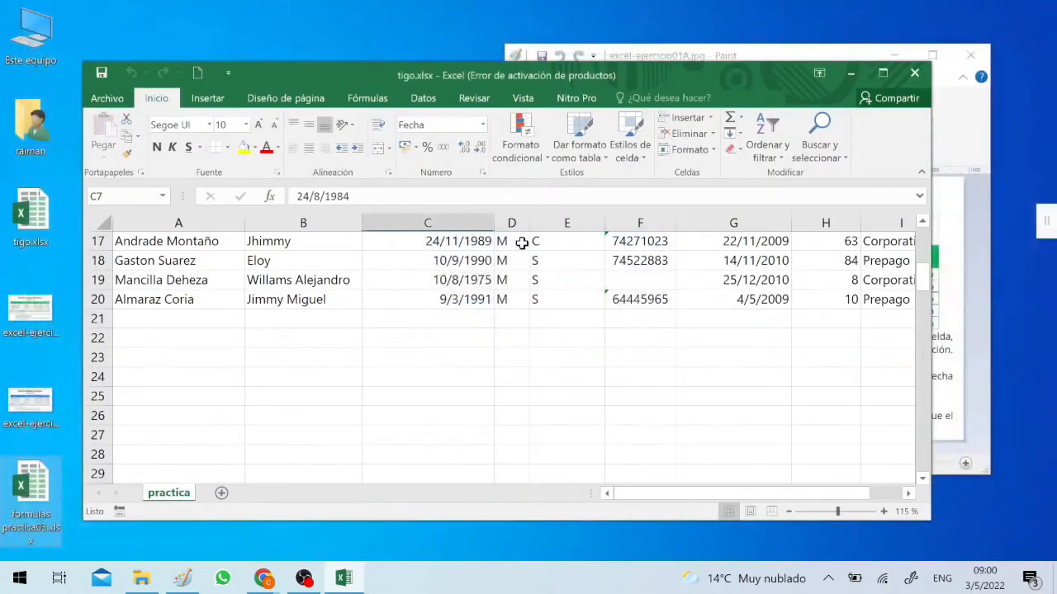
left_click(882, 74)
left_click(882, 74)
left_click(361, 304)
left_click(273, 333)
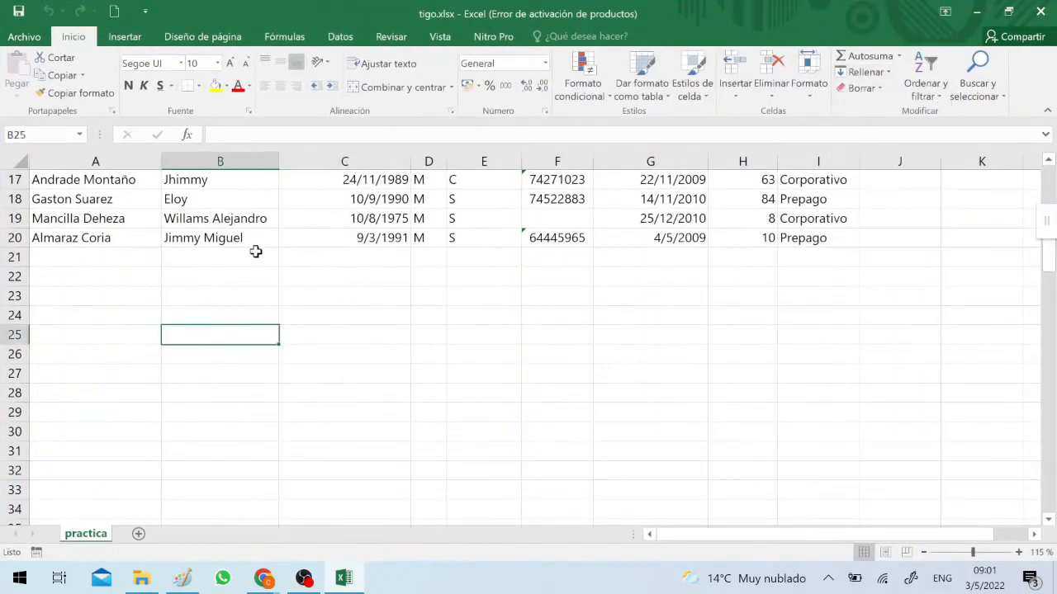
left_click(263, 255)
scroll(260, 252, "up", 5)
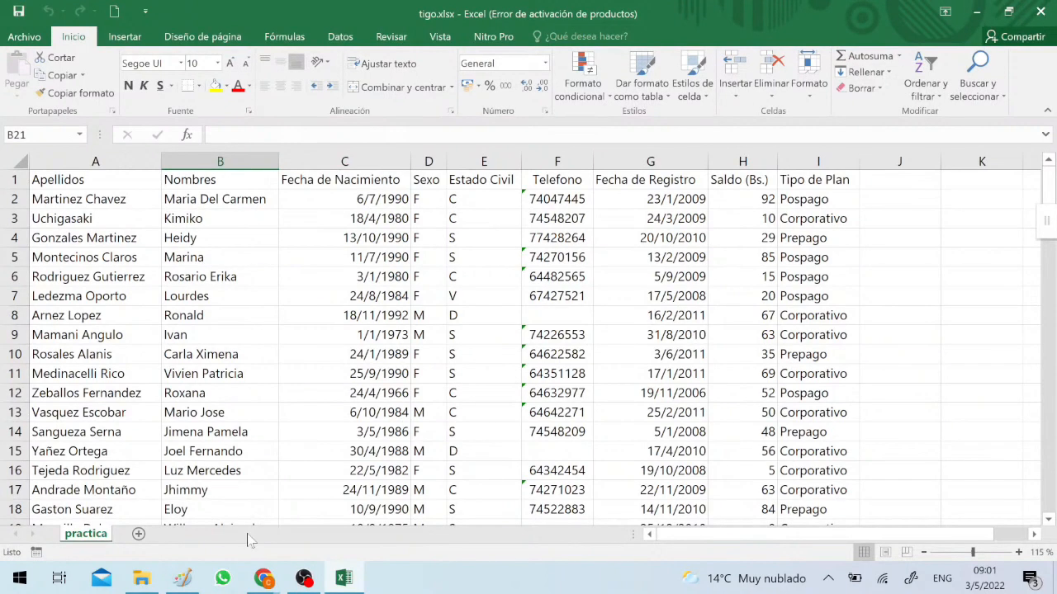
Close the exercise image in Paint and insert excel-ejercicio01A.jpg from the desktop into the practica sheet of tigo.xlsx
left_click(184, 580)
left_click(970, 55)
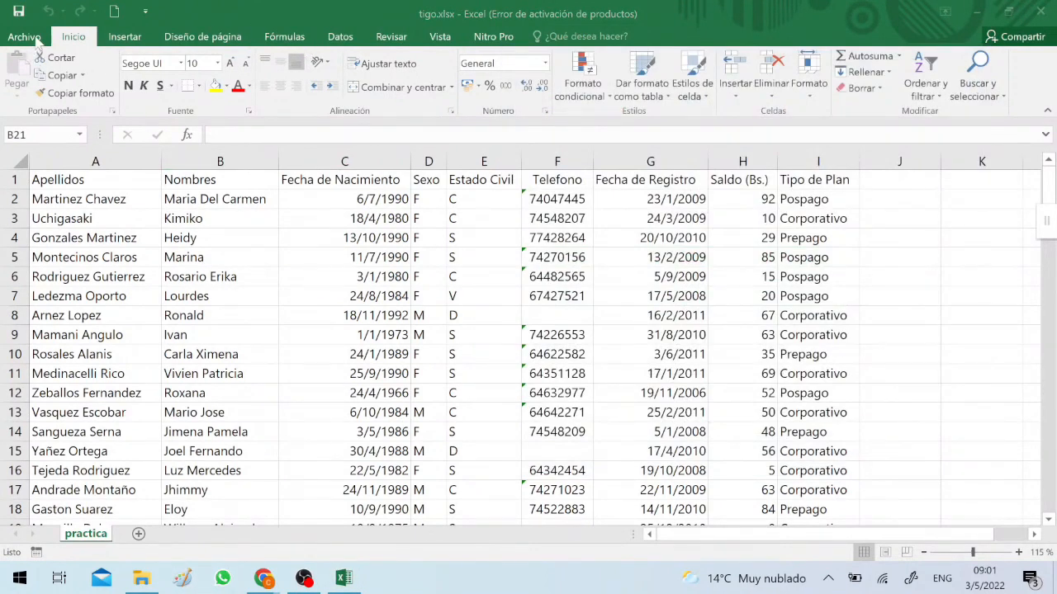
left_click(124, 38)
left_click(176, 74)
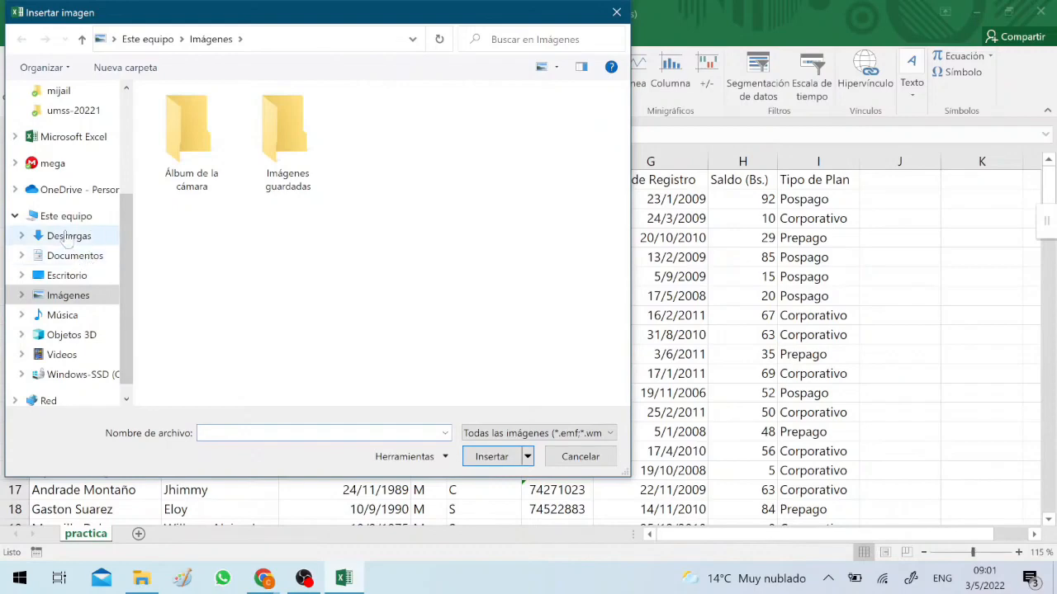
left_click(72, 275)
left_click(168, 132)
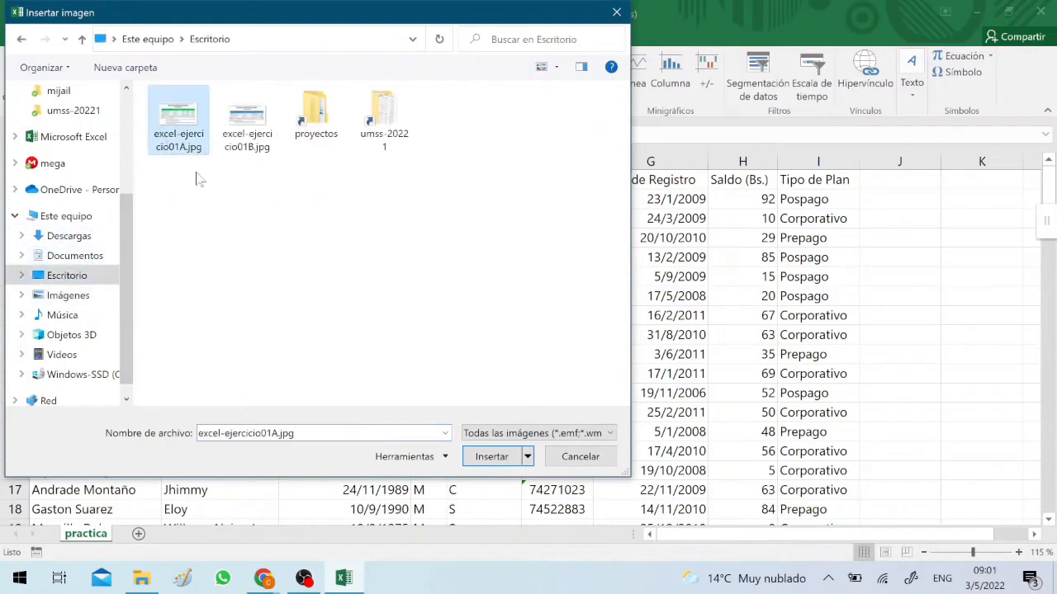
left_click(492, 457)
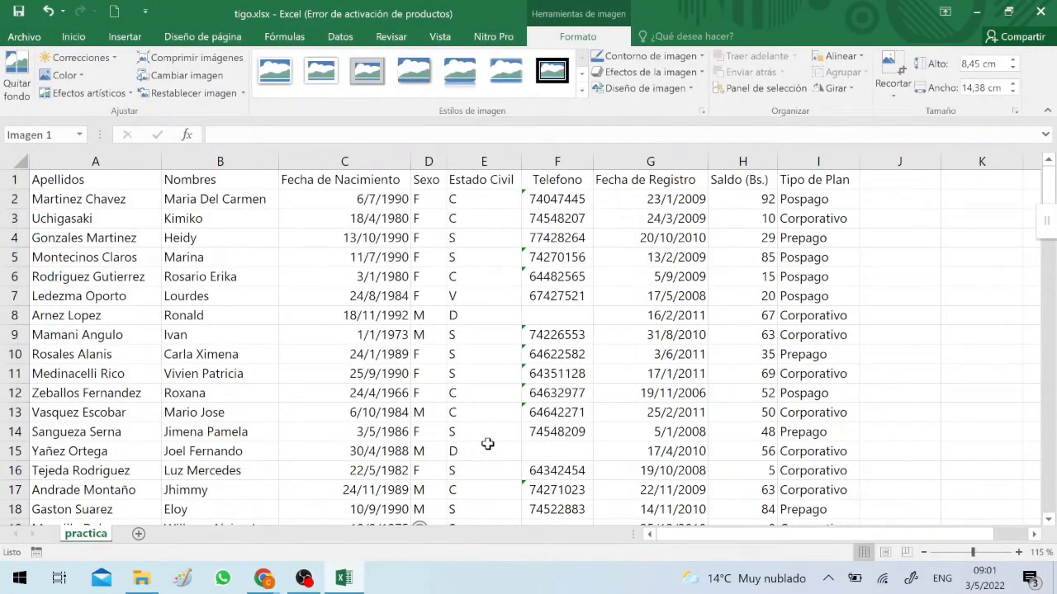
Move the inserted exercise image from below the data to the empty area beside the table, starting at column J
left_click(298, 327)
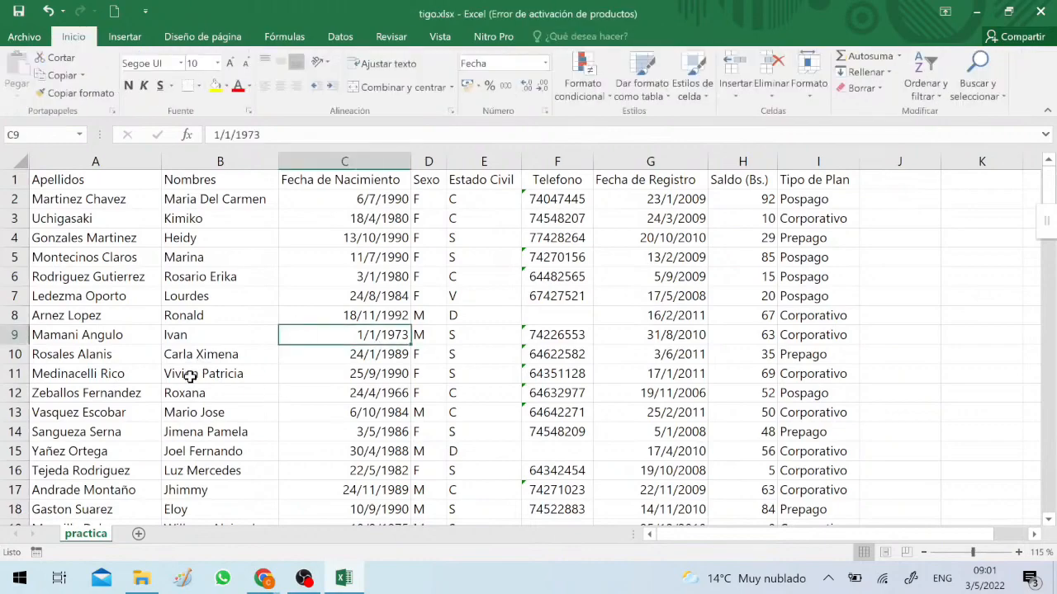
left_click_drag(189, 374, 74, 373)
scroll(193, 303, "down", 18)
scroll(224, 325, "up", 13)
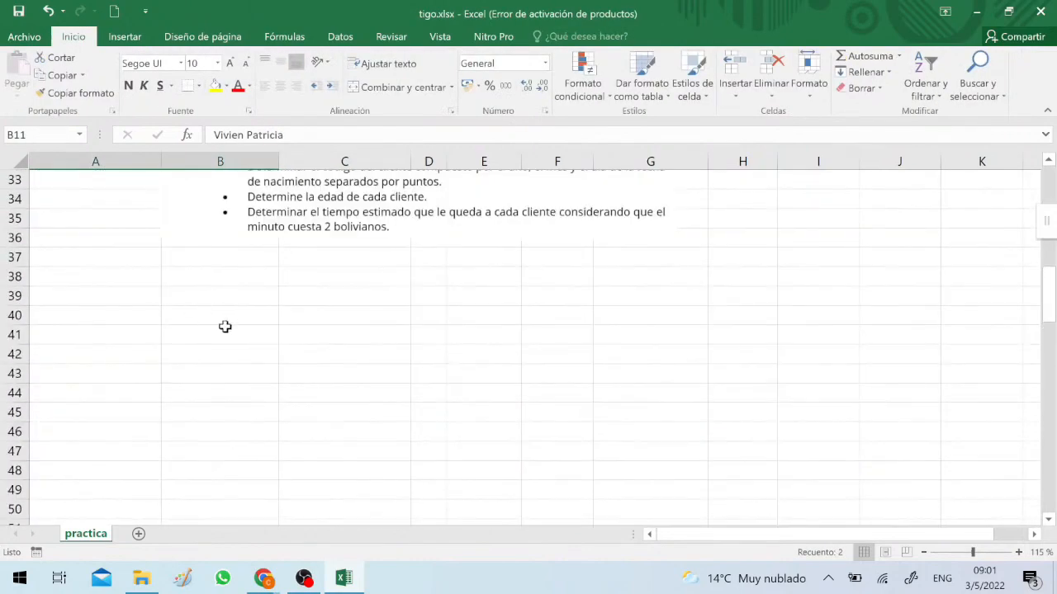
left_click(470, 270)
left_click_drag(470, 270, 604, 179)
scroll(608, 319, "up", 5)
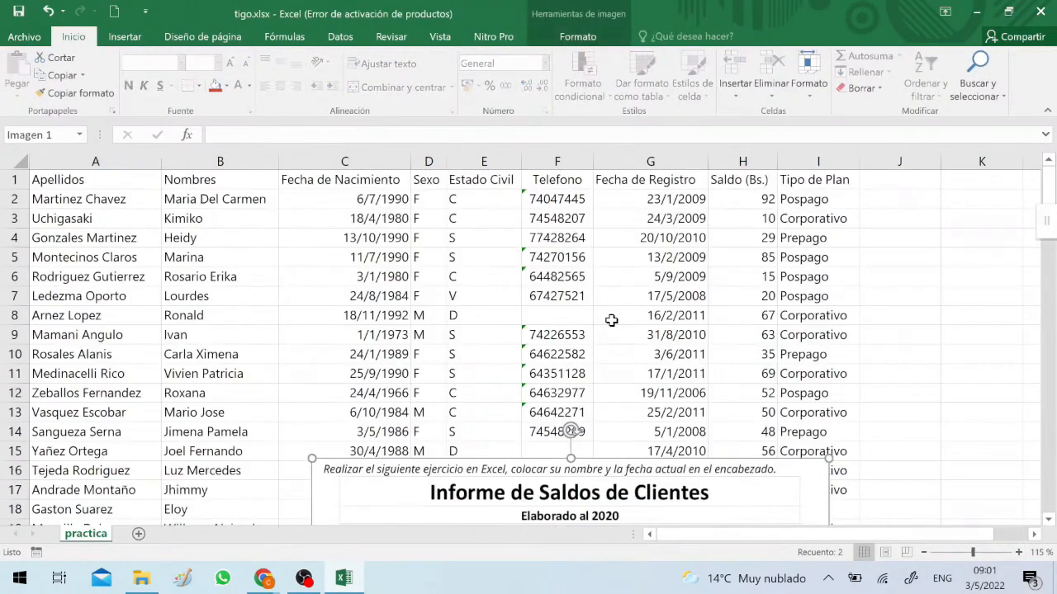
left_click_drag(520, 475, 646, 217)
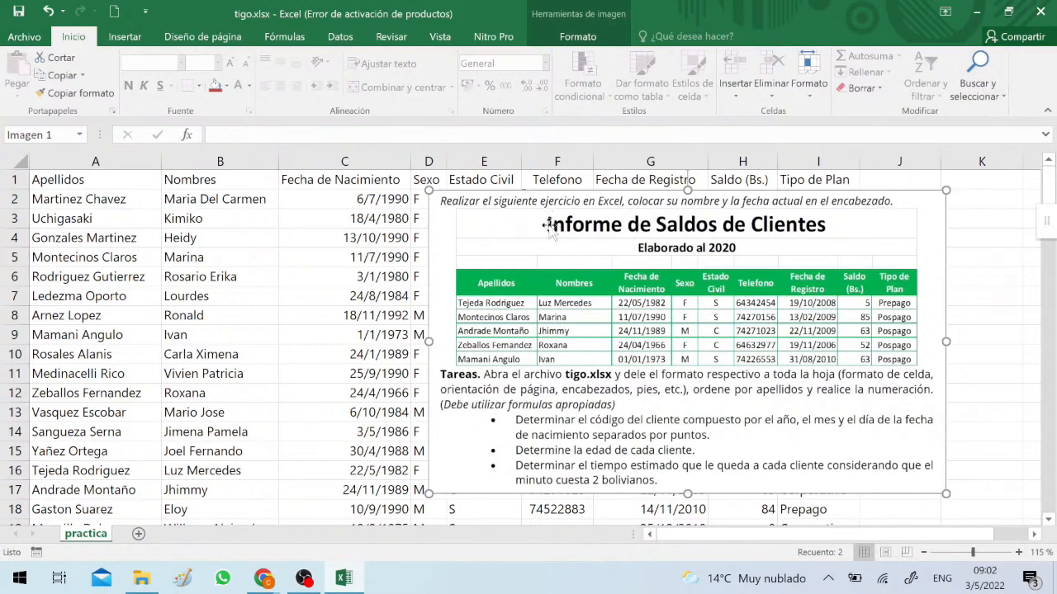
left_click_drag(549, 226, 923, 252)
left_click(385, 218)
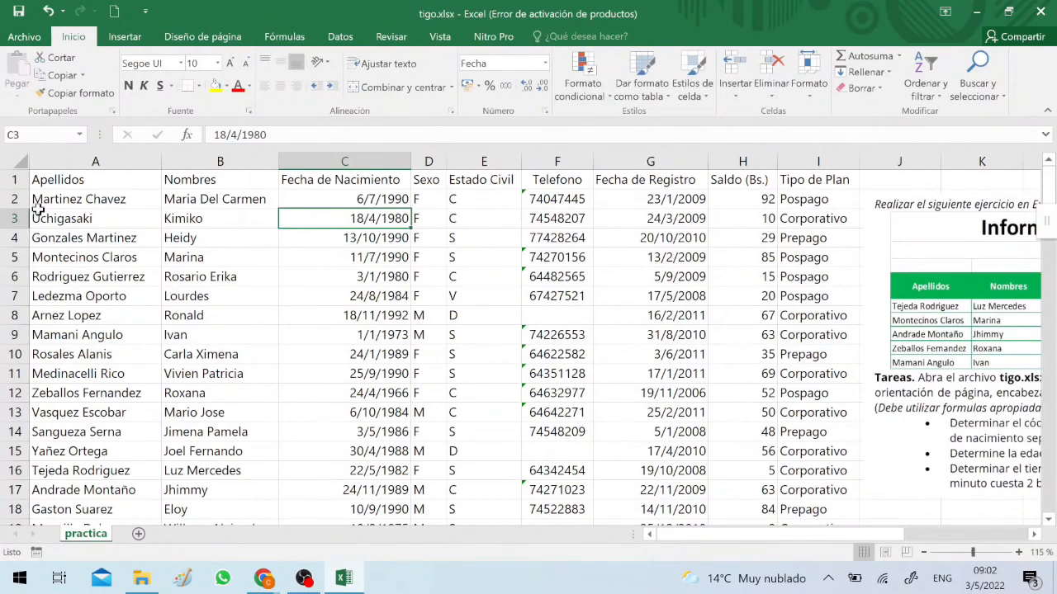
Insert three blank rows above the header row and merge and center cells A1:I1
left_click_drag(14, 179, 24, 218)
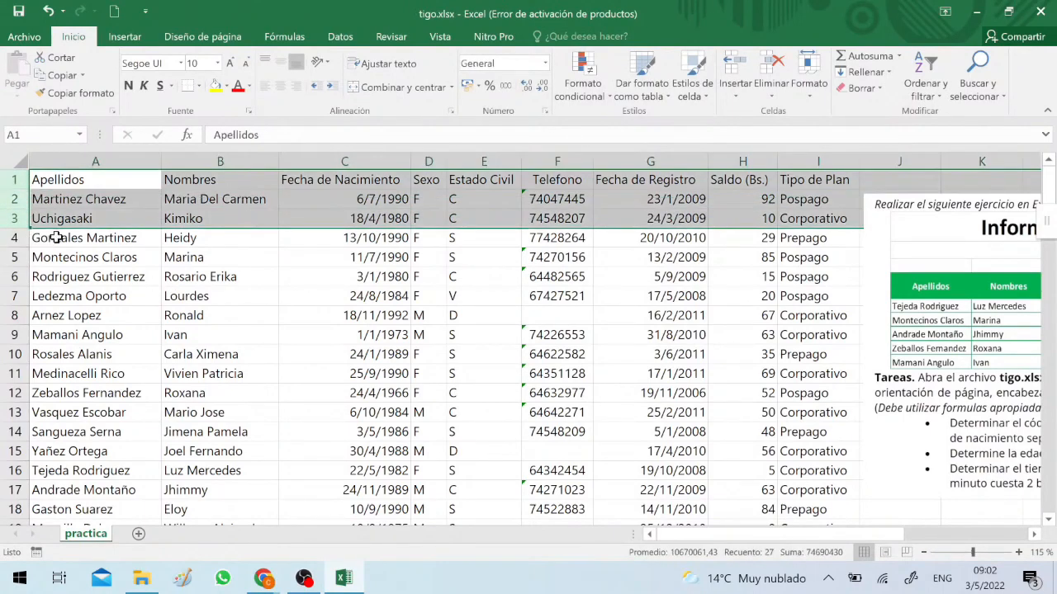
right_click(124, 209)
left_click(184, 315)
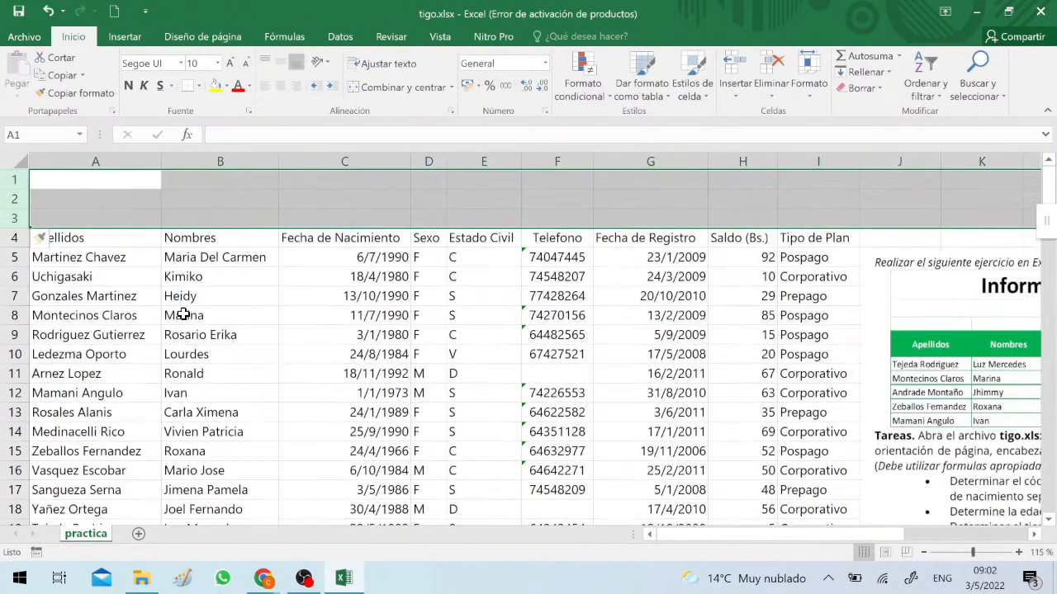
left_click_drag(113, 179, 788, 174)
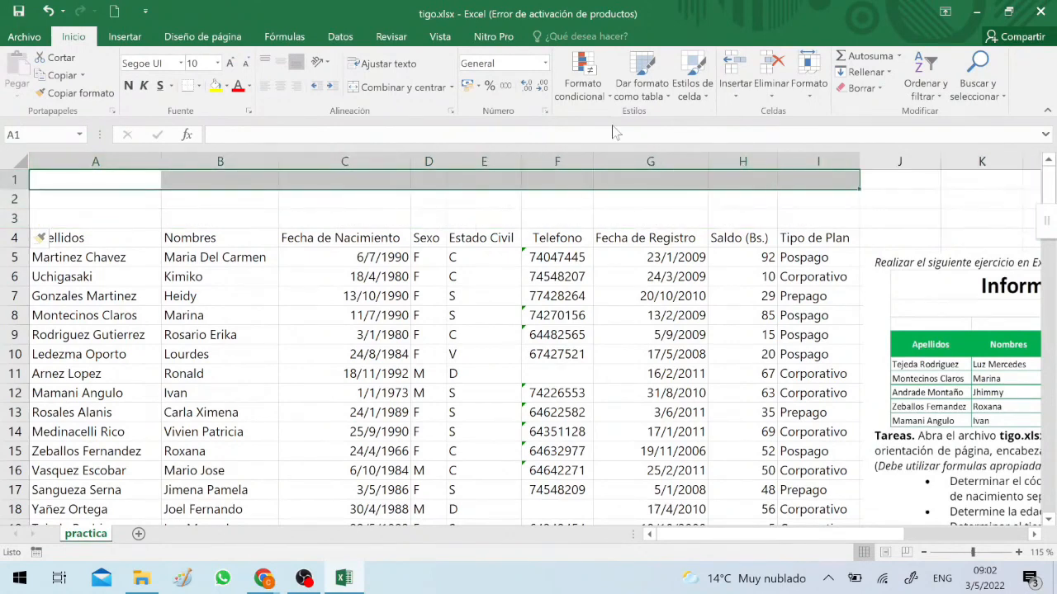
left_click(397, 87)
Move the exercise image over the table rows and enter the title "Informe de Saldos de Clientes" in A1
left_click_drag(914, 292, 297, 342)
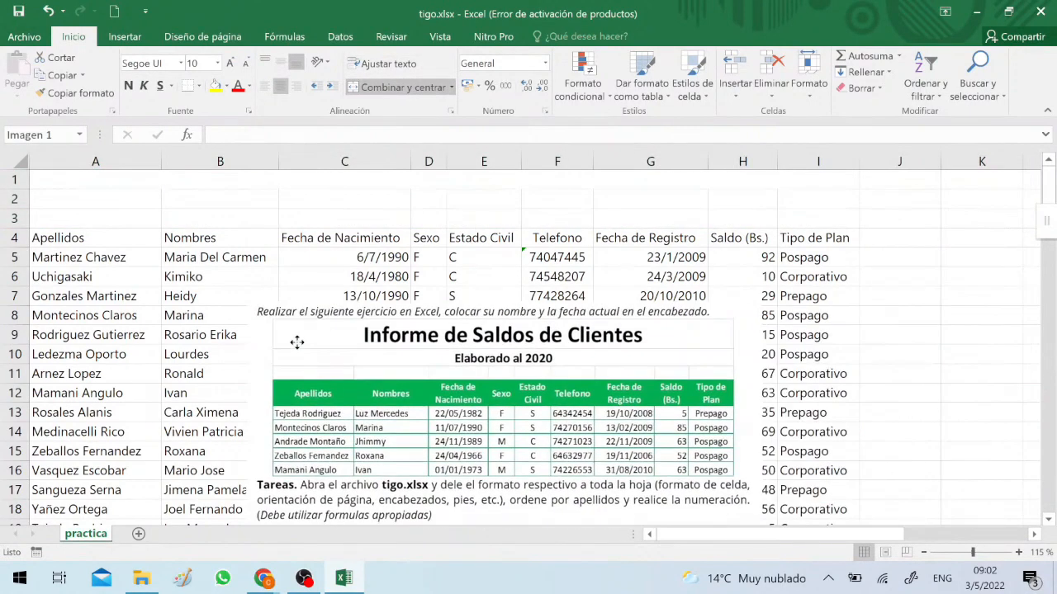
left_click(230, 176)
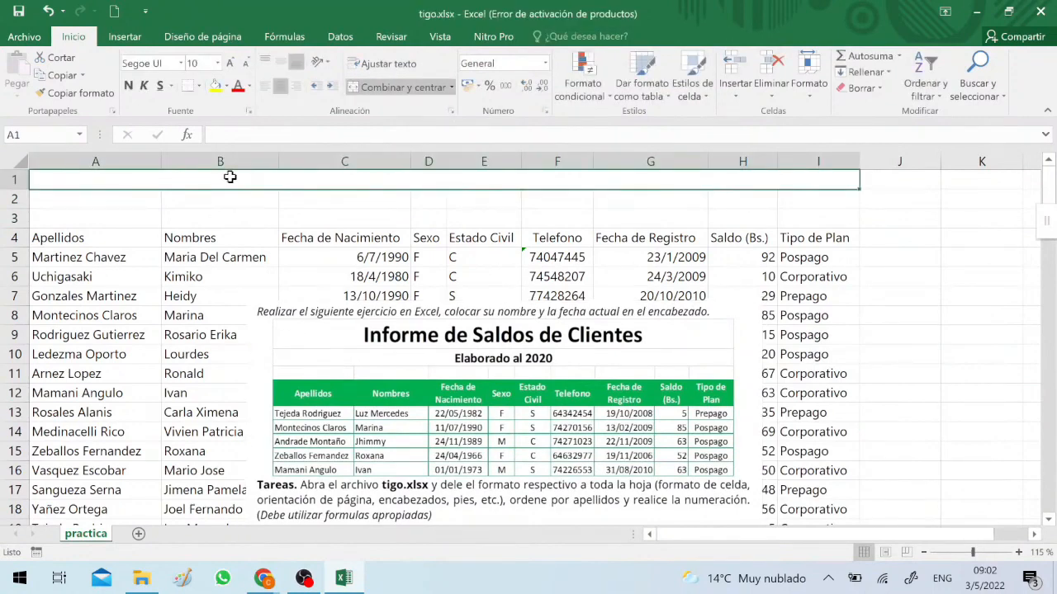
type("Inform")
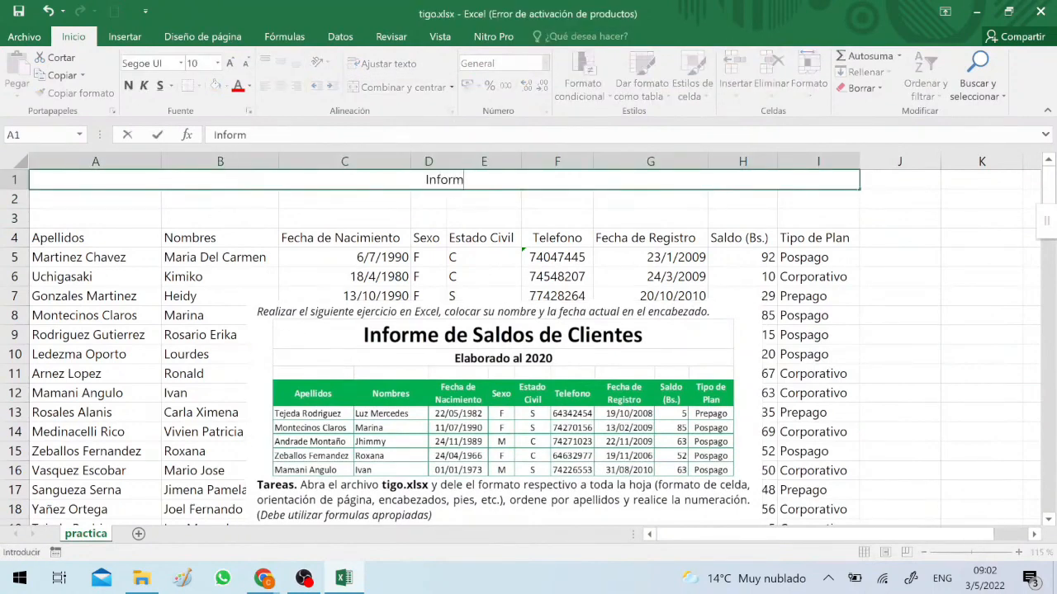
type("e de Saldo")
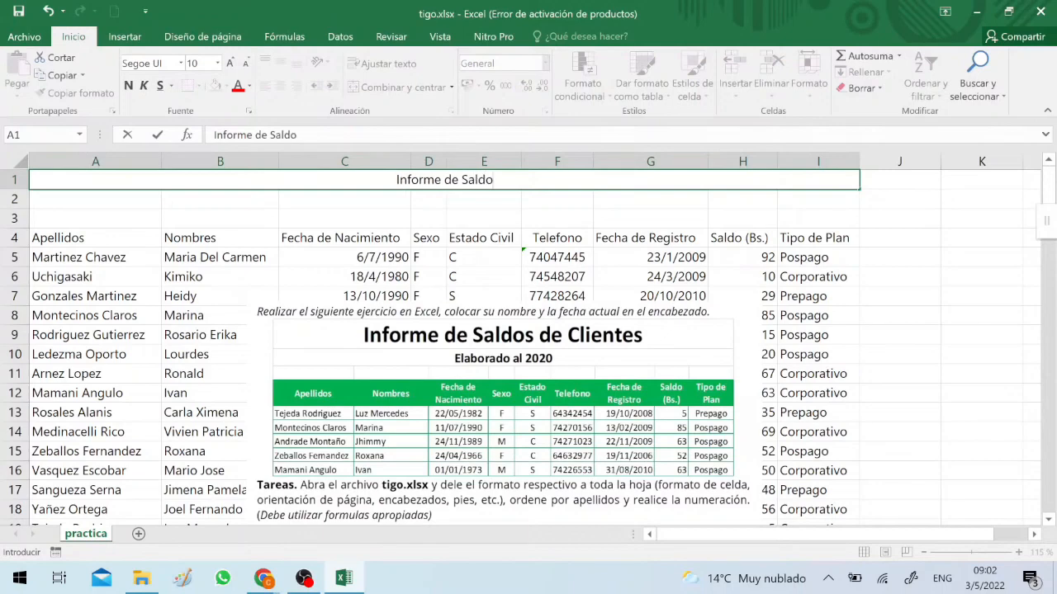
type("s de Clientes")
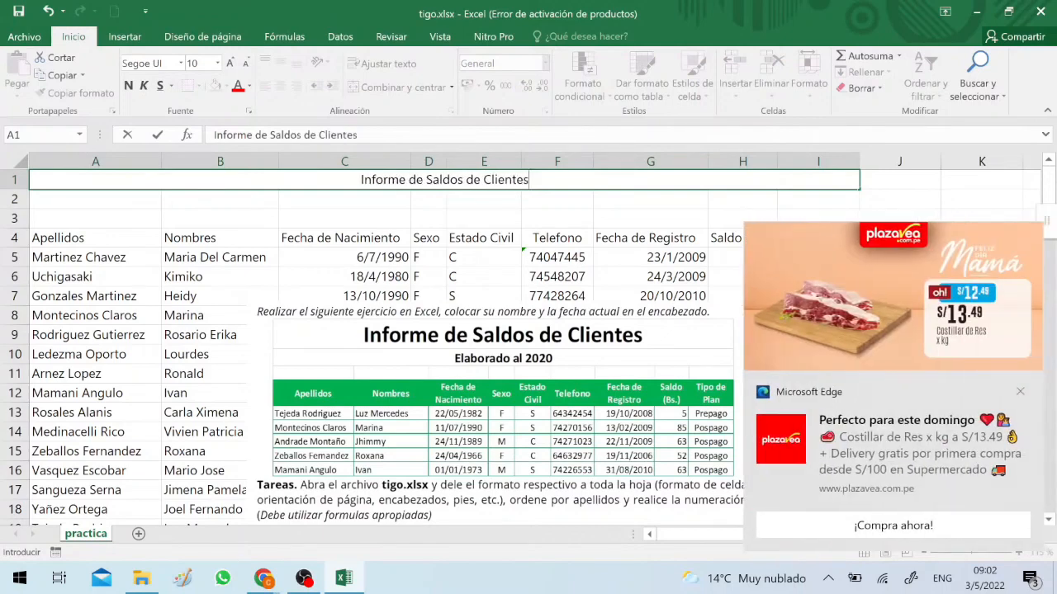
key("Return")
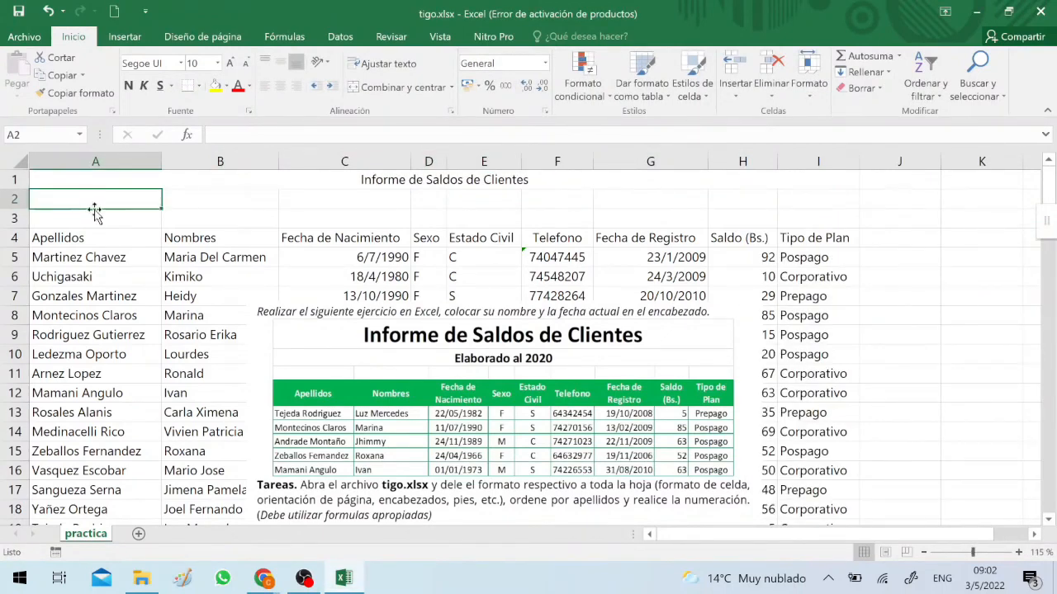
Merge and center cells A2:I2 below the title
left_click(773, 201, "shift")
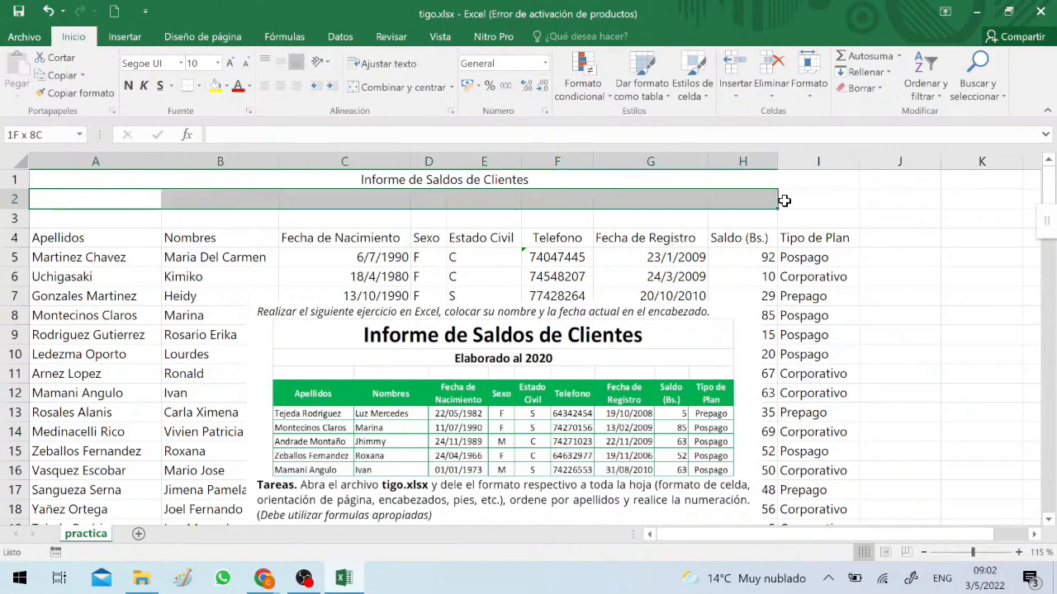
left_click(416, 90)
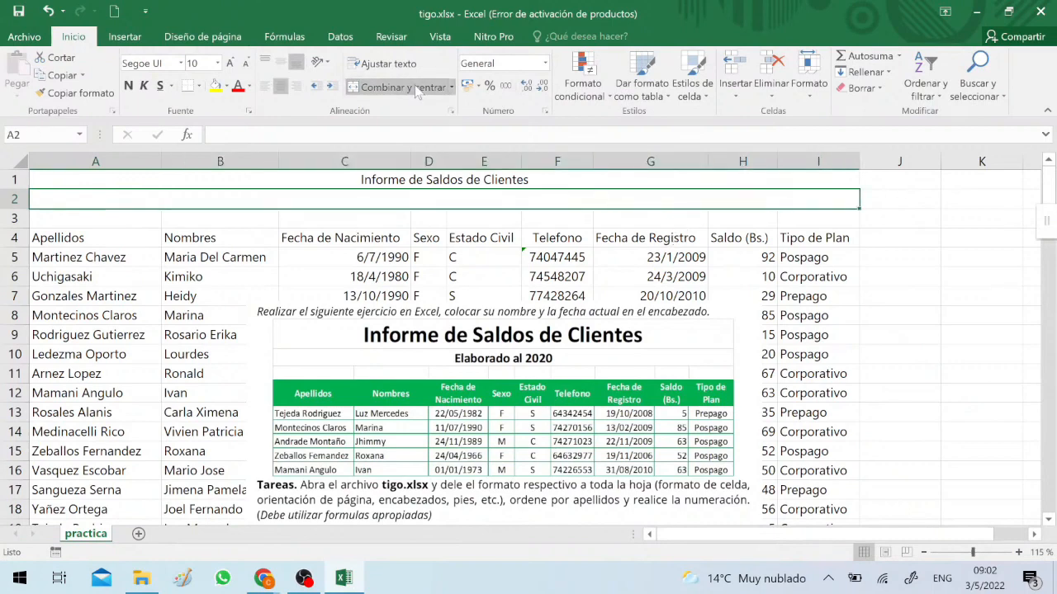
Enter the subtitle "Elaborado al 2020" in the merged cell A2
type("Ela")
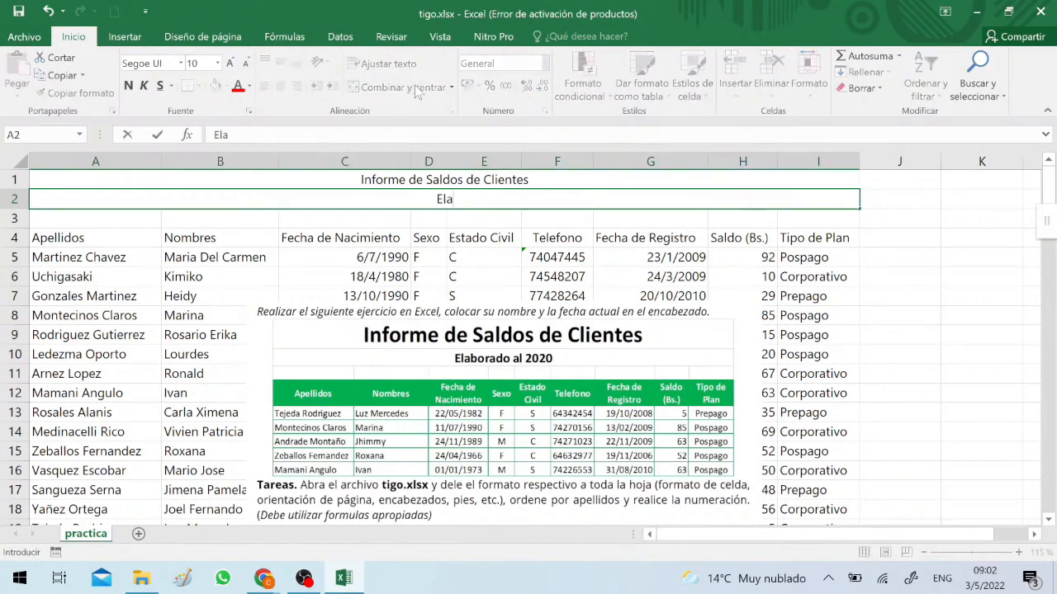
type("borado al 2020")
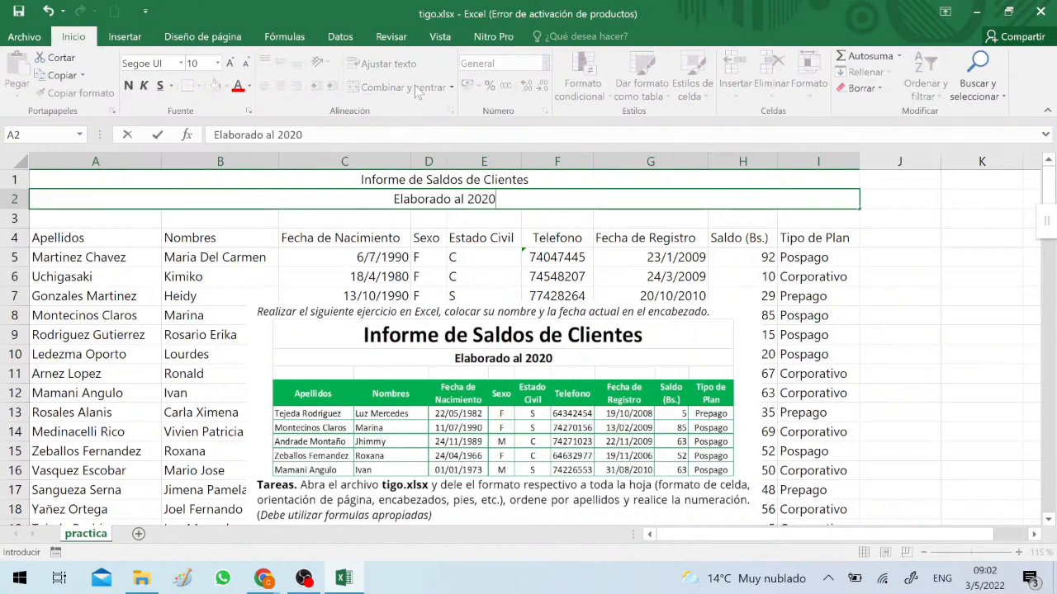
key("Return")
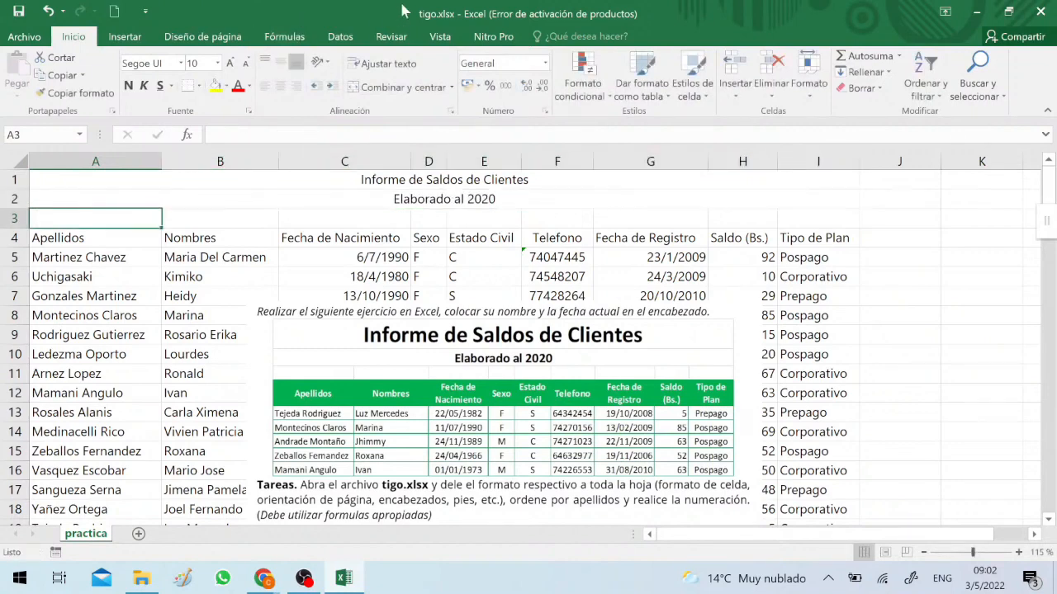
Format the report title in A1 as bold with font size 18
left_click(413, 180)
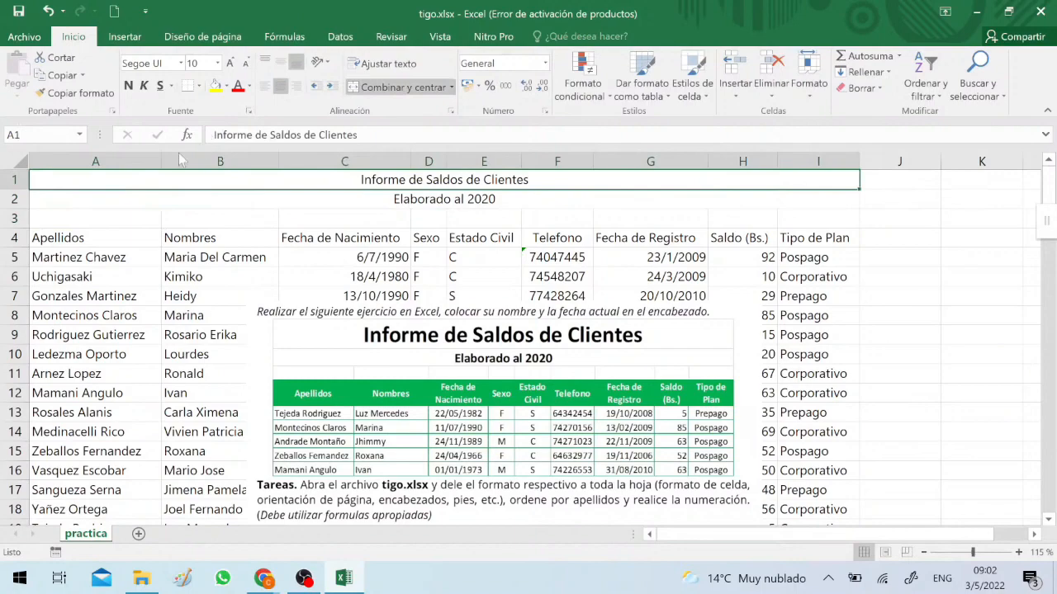
left_click(925, 553)
left_click(924, 553)
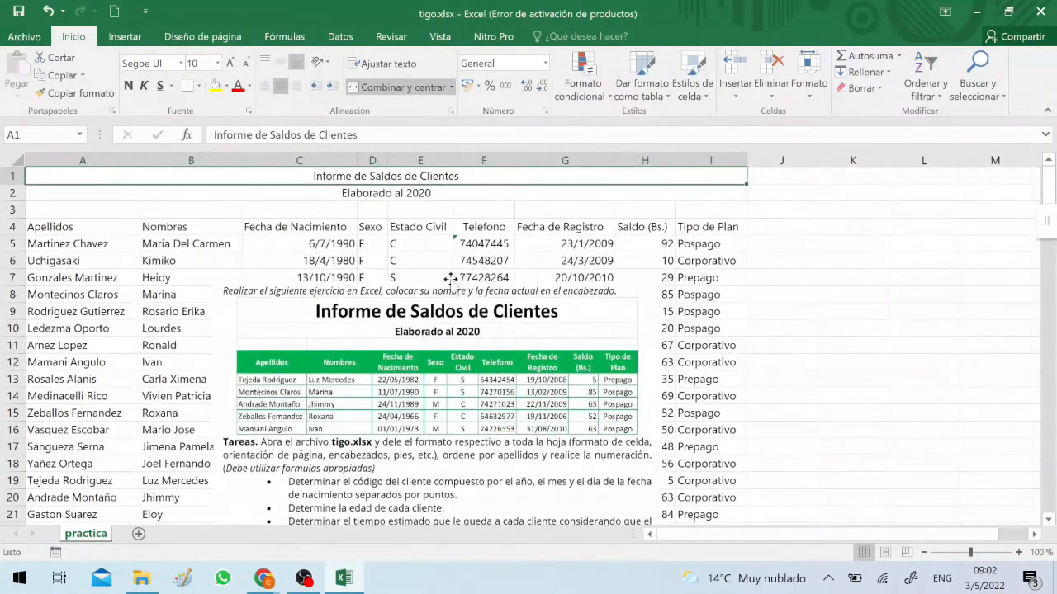
left_click(129, 85)
left_click(217, 64)
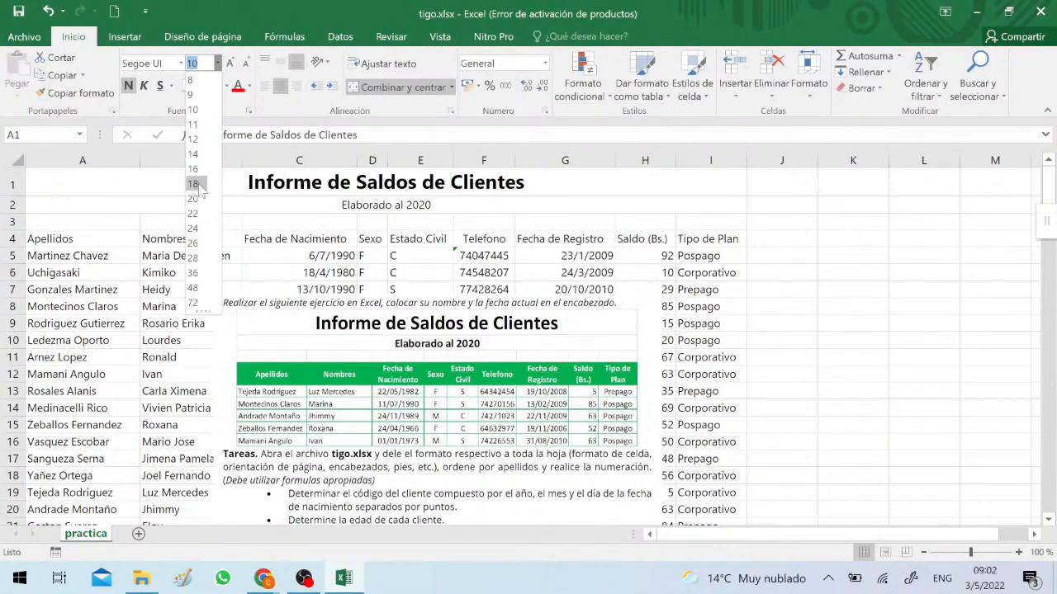
left_click(199, 185)
Format the subtitle in A2 as bold with font size 14
left_click(276, 204)
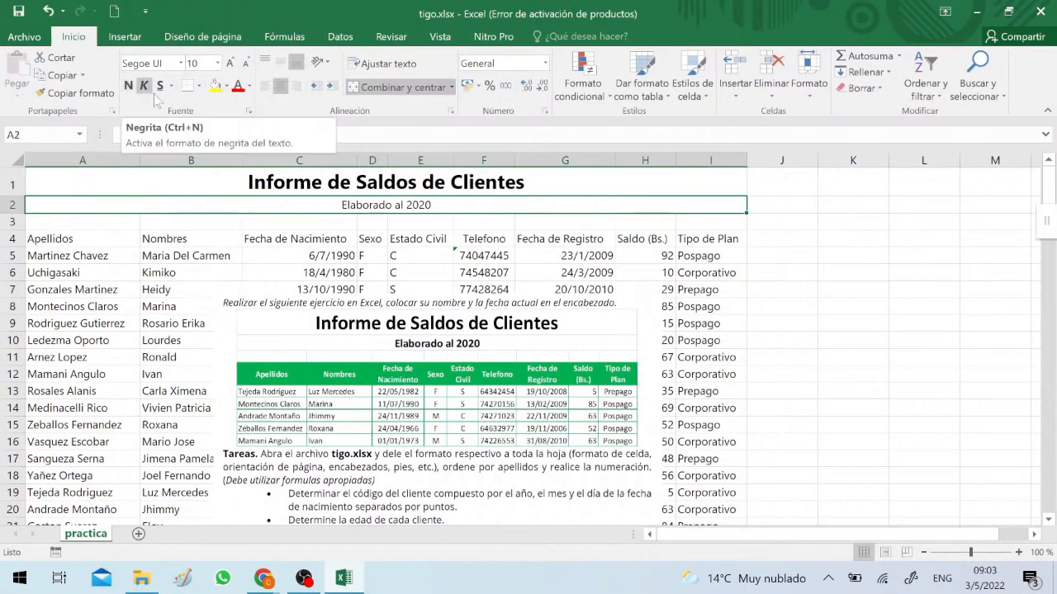
left_click(217, 64)
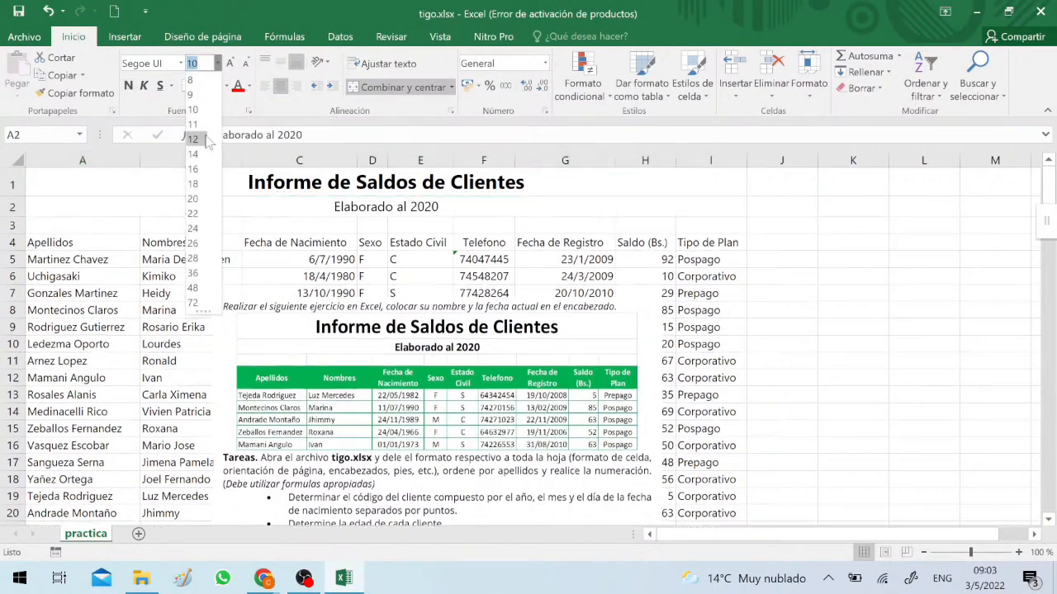
left_click(199, 154)
left_click(128, 86)
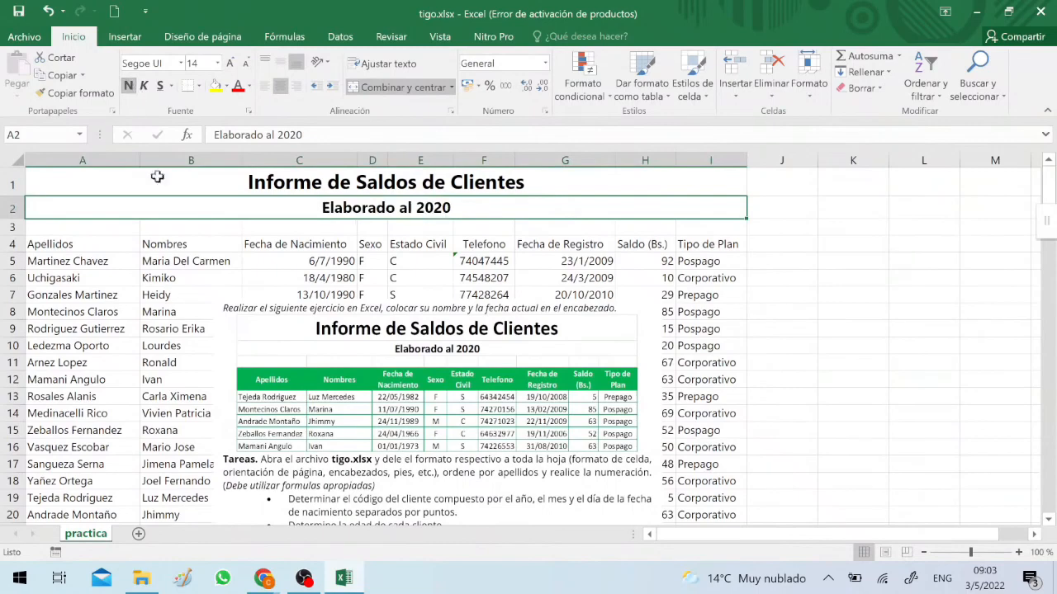
Move the exercise image off the table to the empty area beside it, starting at column J
left_click_drag(342, 389, 669, 338)
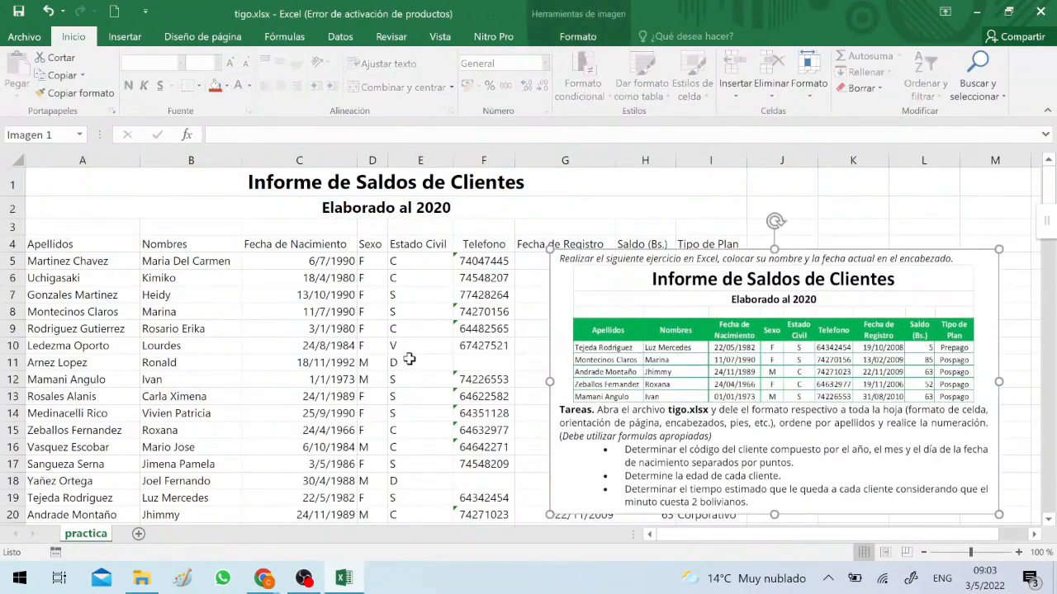
left_click(58, 248)
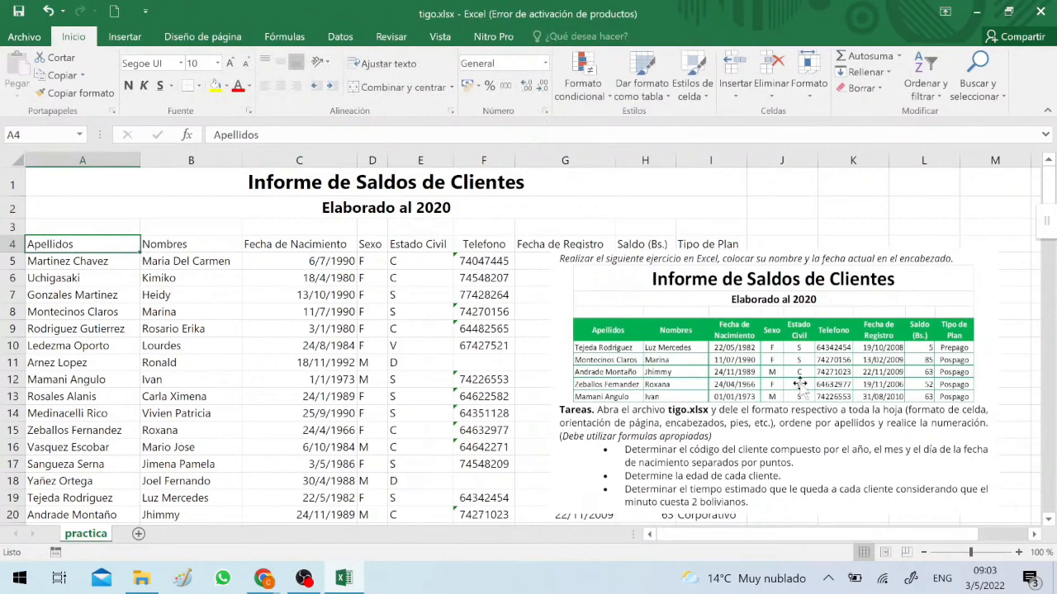
left_click_drag(803, 386, 1015, 355)
Select the whole table from the header in A4 through column I and choose standard green as its border line color
left_click(125, 241)
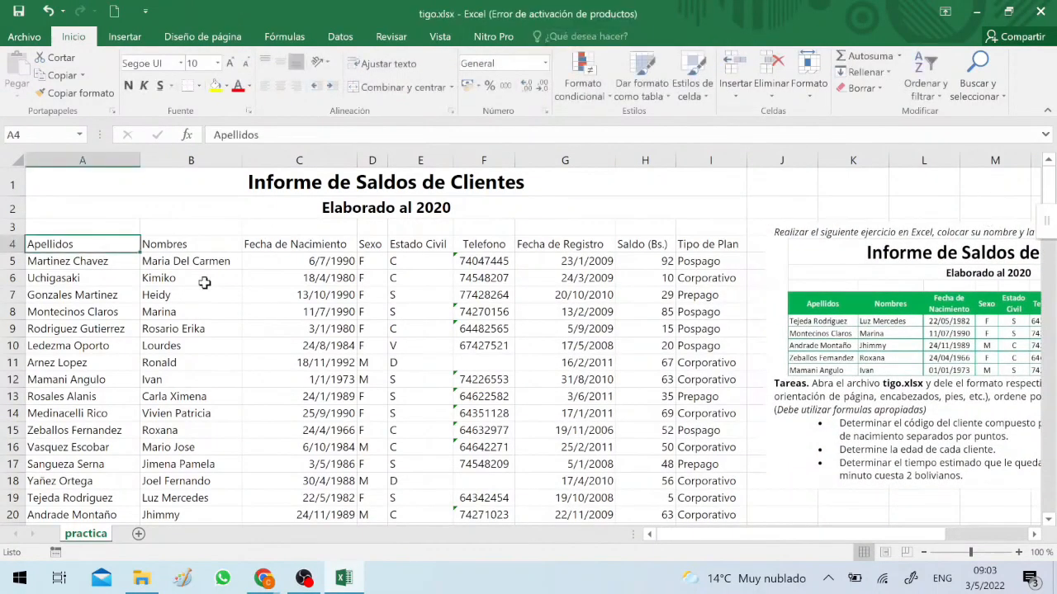
scroll(207, 278, "down", 5)
left_click(710, 277, "shift")
scroll(710, 278, "up", 5)
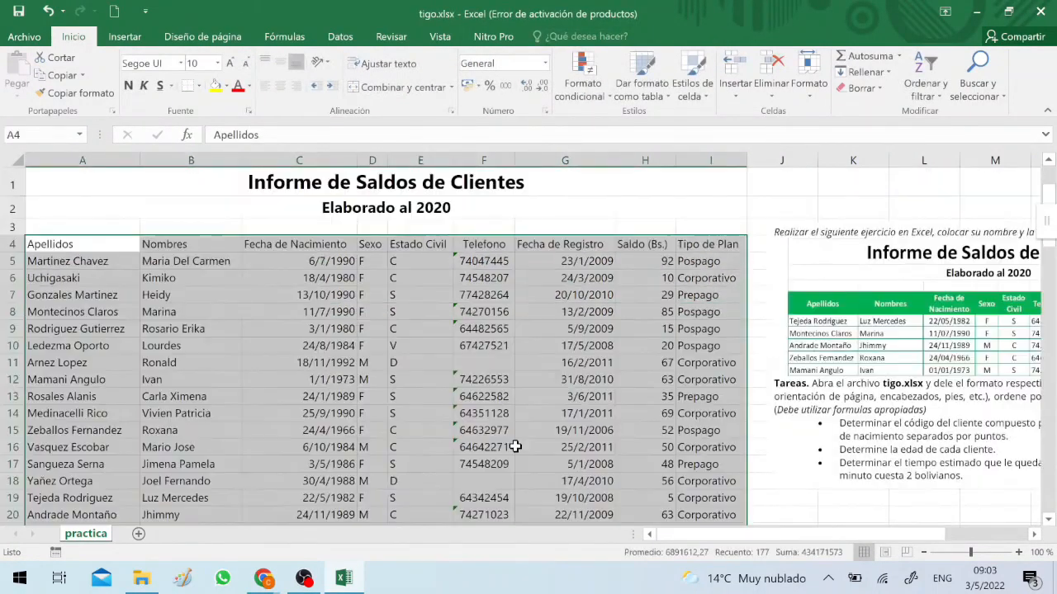
left_click(198, 86)
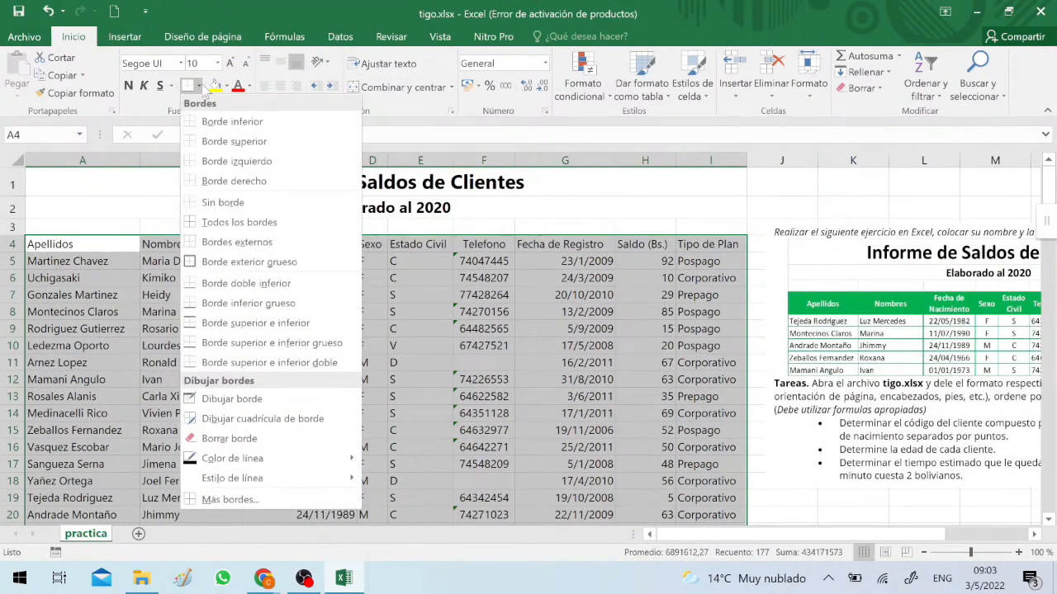
left_click(231, 500)
left_click(329, 309)
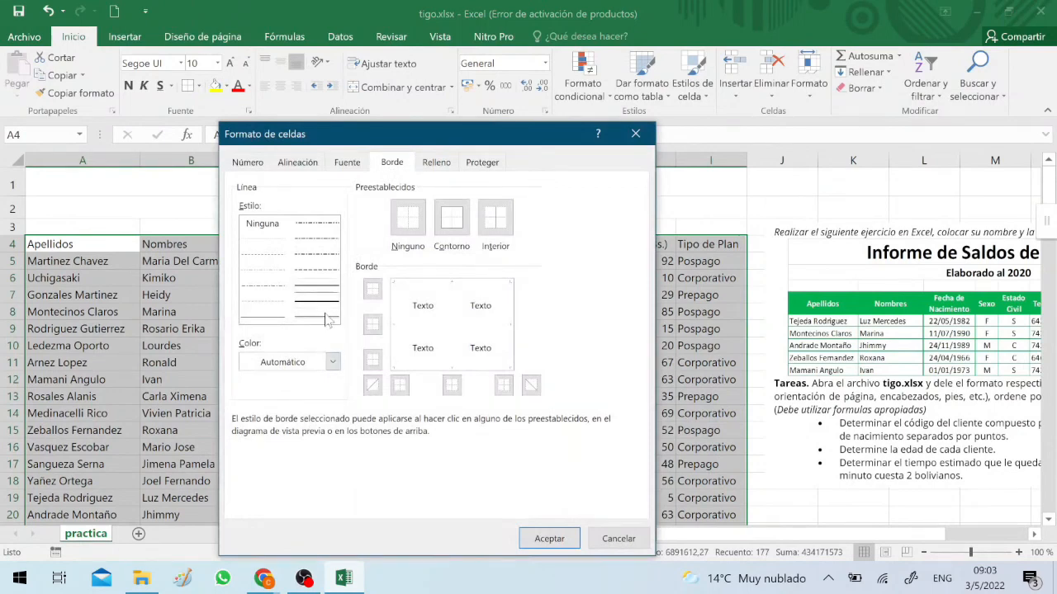
left_click(332, 362)
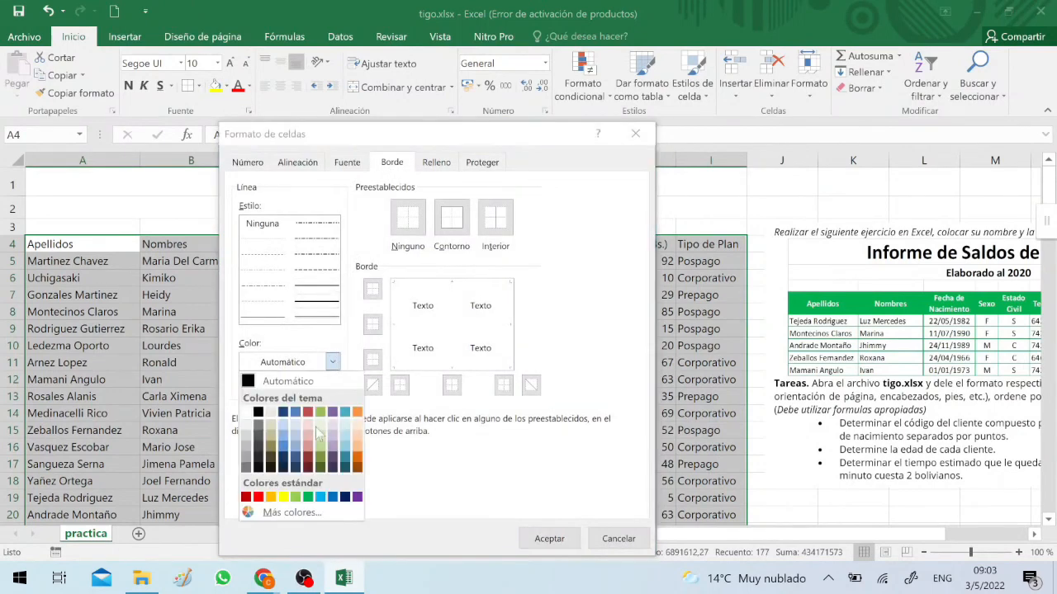
left_click(311, 494)
Apply the green line to all outer edges and inner horizontal and vertical borders of the selected table
left_click(372, 289)
left_click(372, 325)
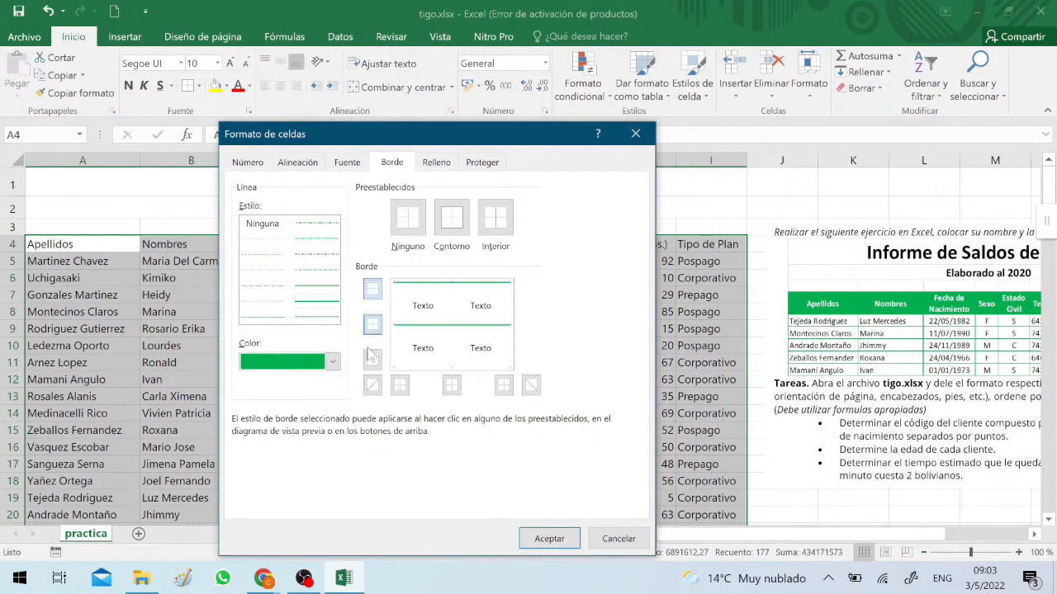
left_click(373, 360)
left_click(400, 385)
left_click(452, 384)
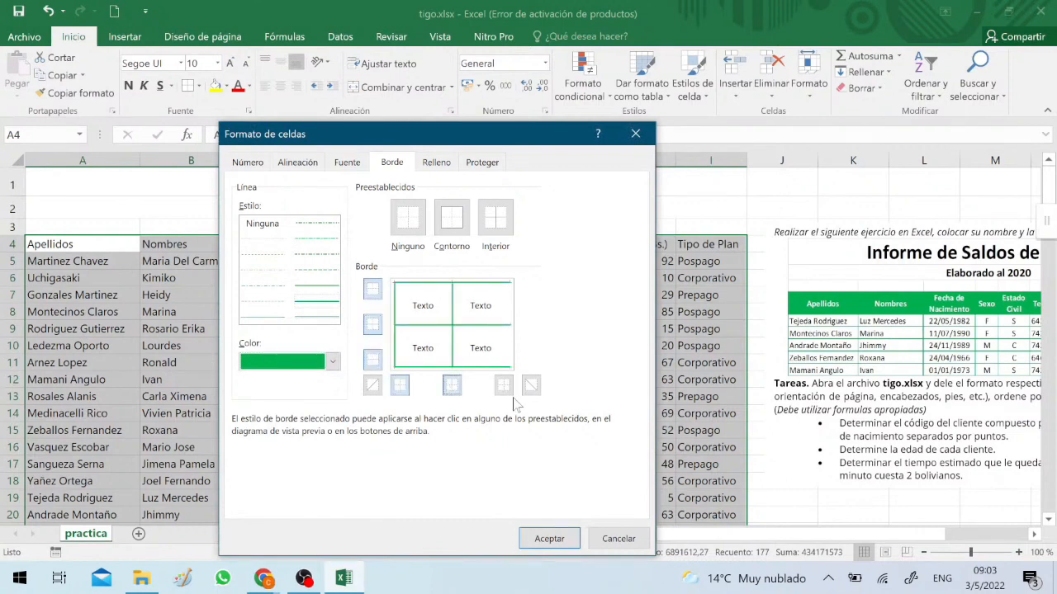
left_click(504, 385)
left_click(512, 396)
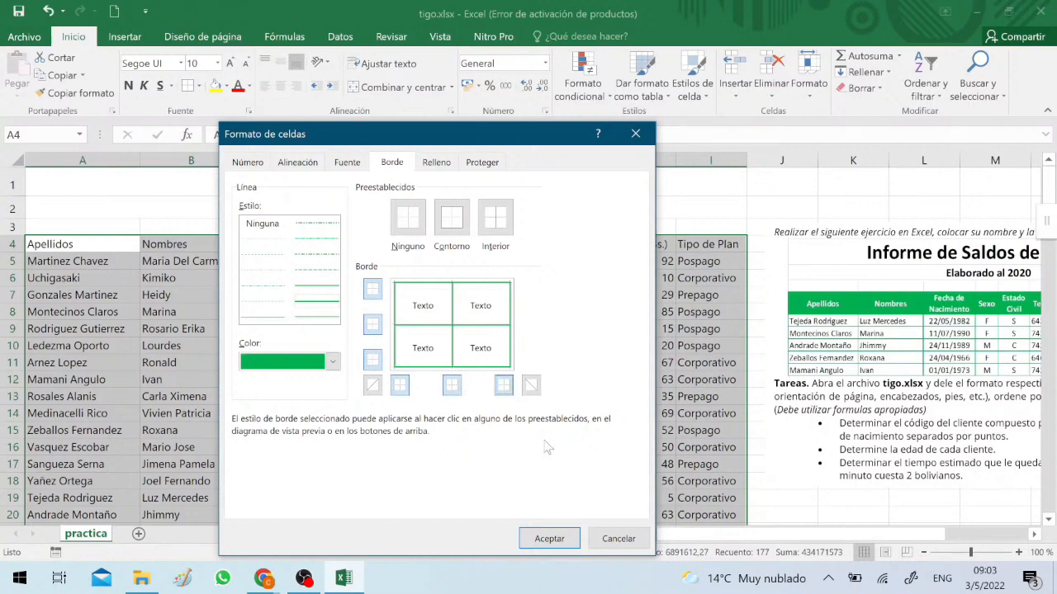
left_click(549, 539)
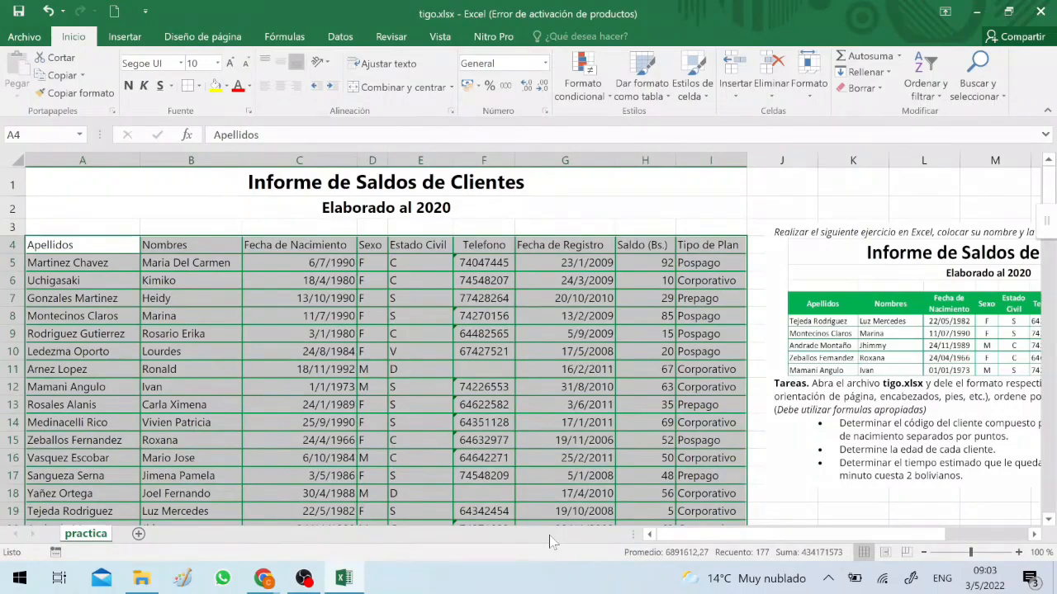
Fill the header row A4:I4 with green and make its text white and bold
left_click_drag(715, 245, 106, 242)
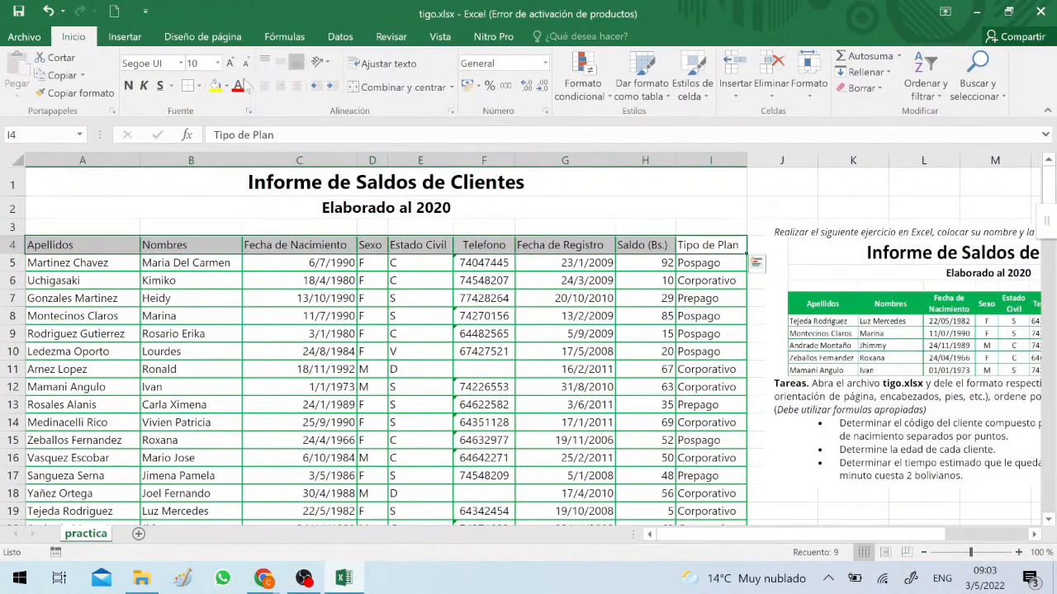
left_click(226, 87)
left_click(281, 207)
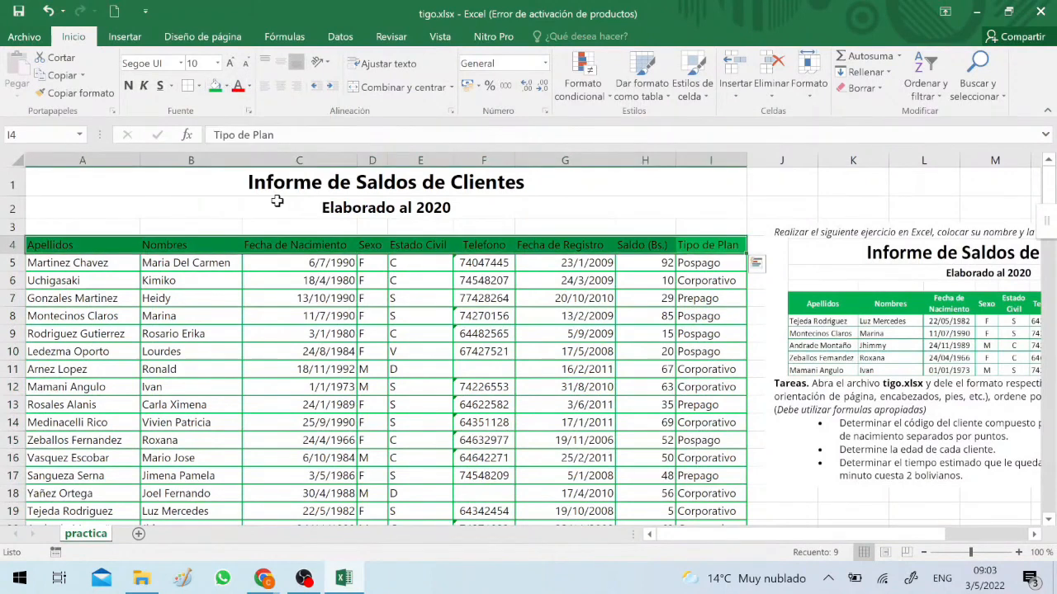
left_click(249, 86)
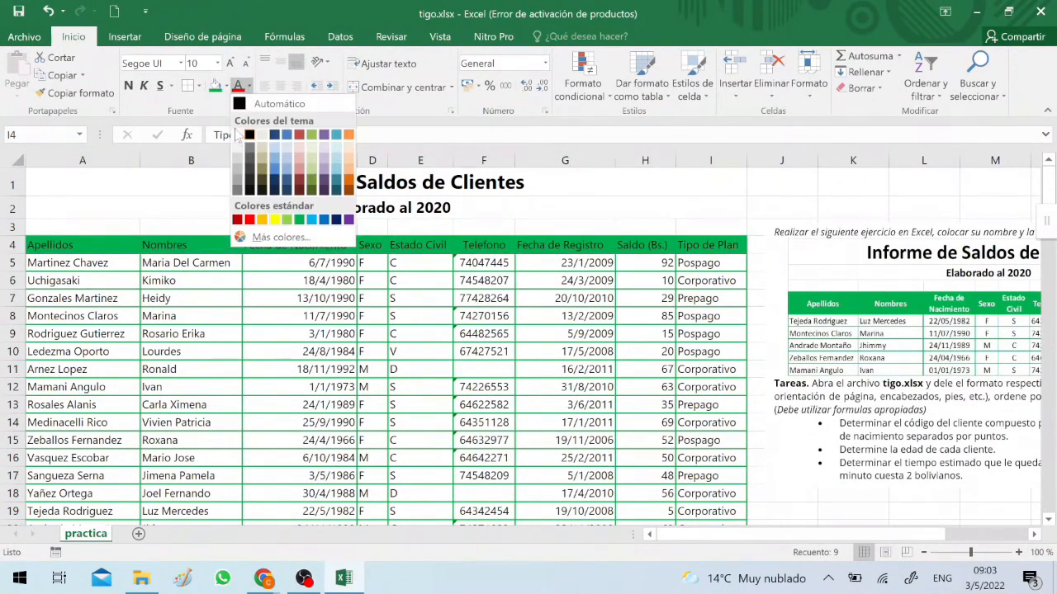
left_click(239, 132)
left_click(129, 86)
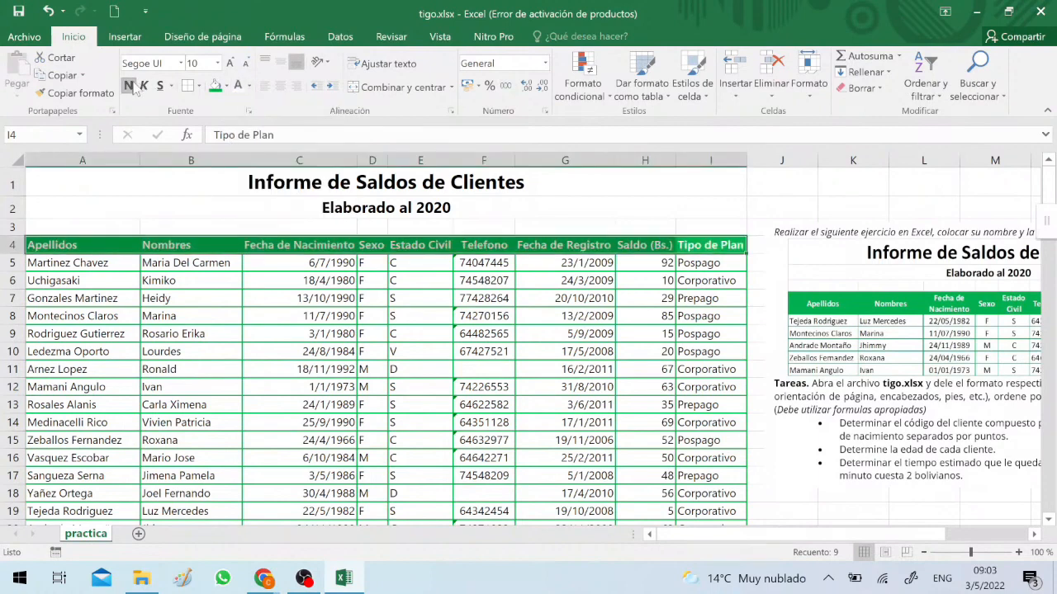
Wrap the text in header cells A4:I4 and center it horizontally and vertically
left_click(376, 64)
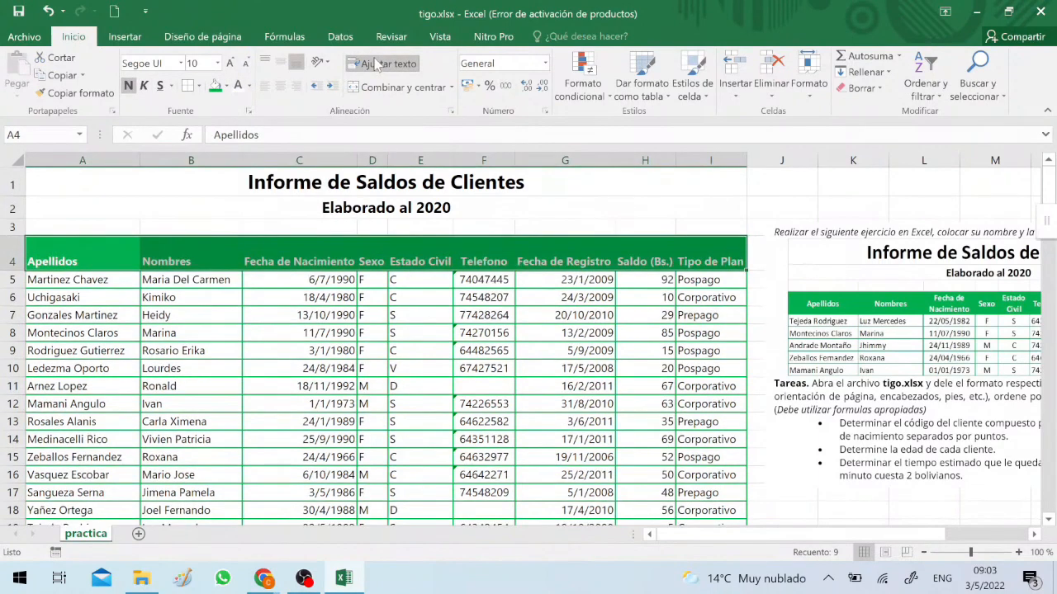
left_click(330, 252)
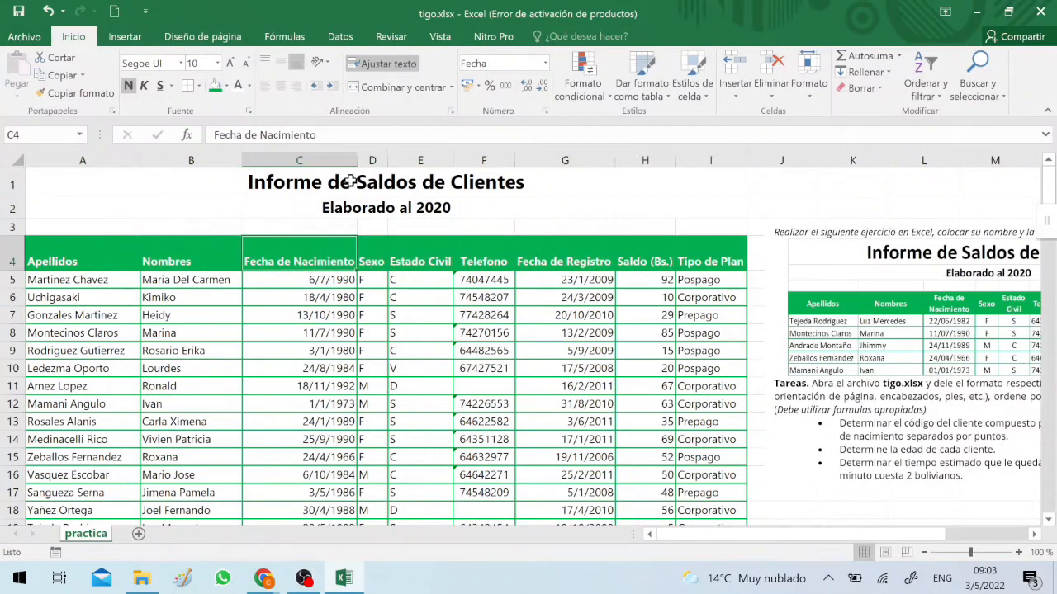
left_click_drag(93, 248, 685, 258)
left_click(280, 85)
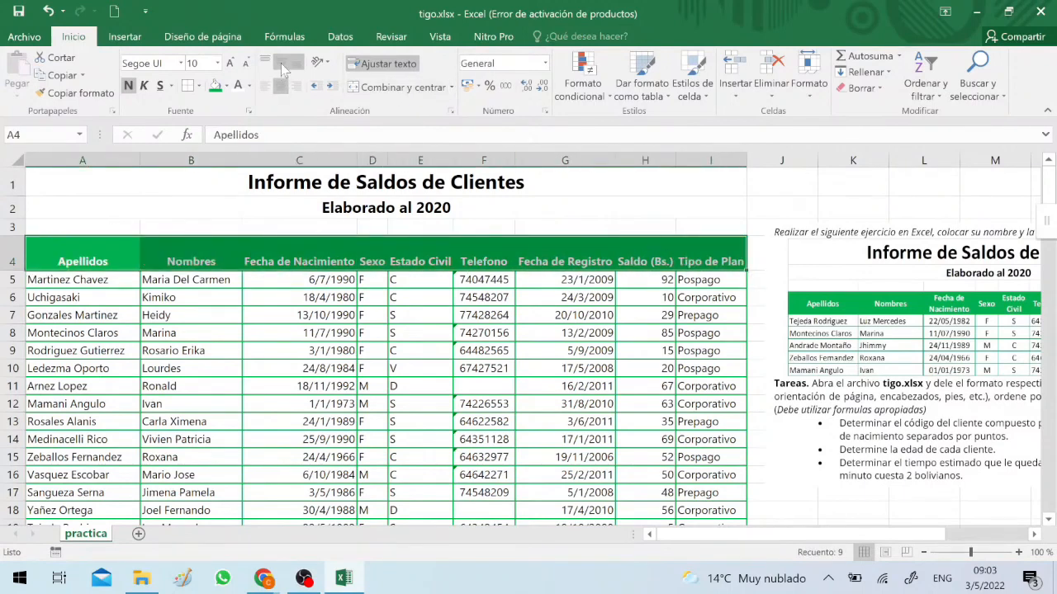
left_click(279, 65)
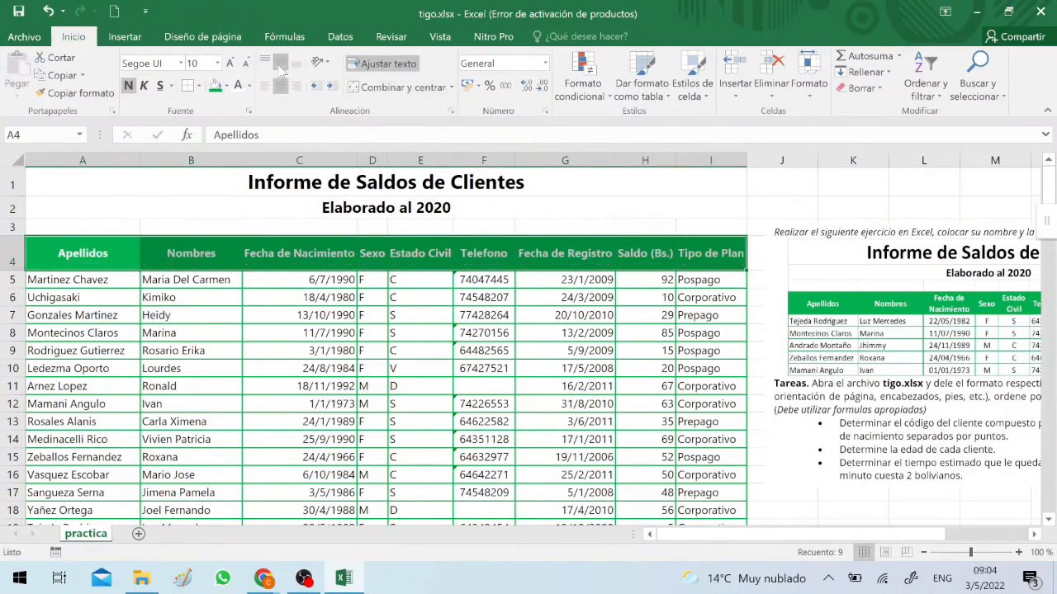
Narrow column C so the "Fecha de Nacimiento" header wraps onto two lines
left_click(112, 157)
left_click_drag(155, 159, 138, 158)
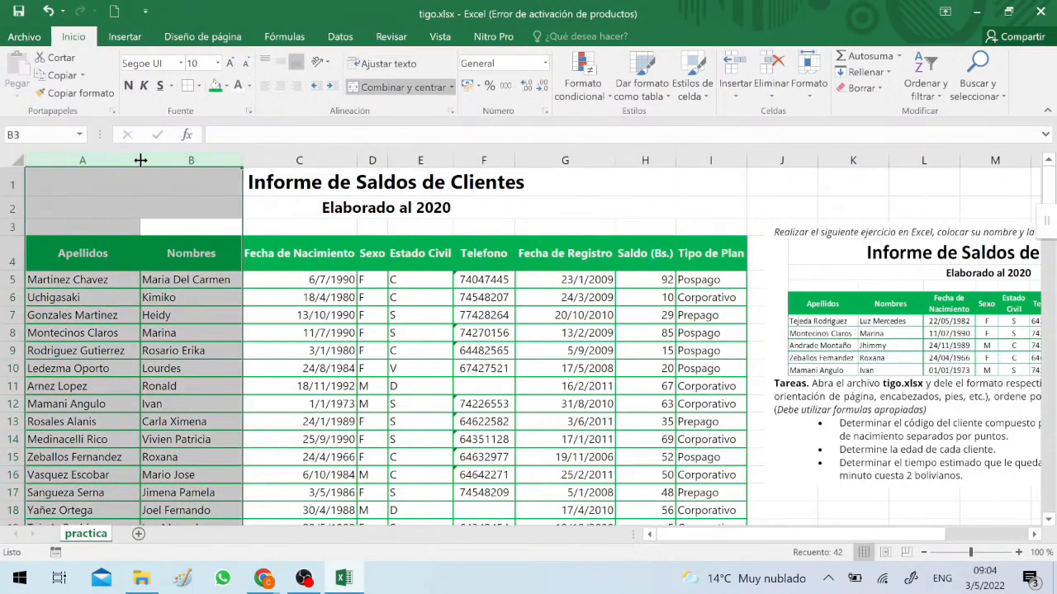
left_click(306, 311)
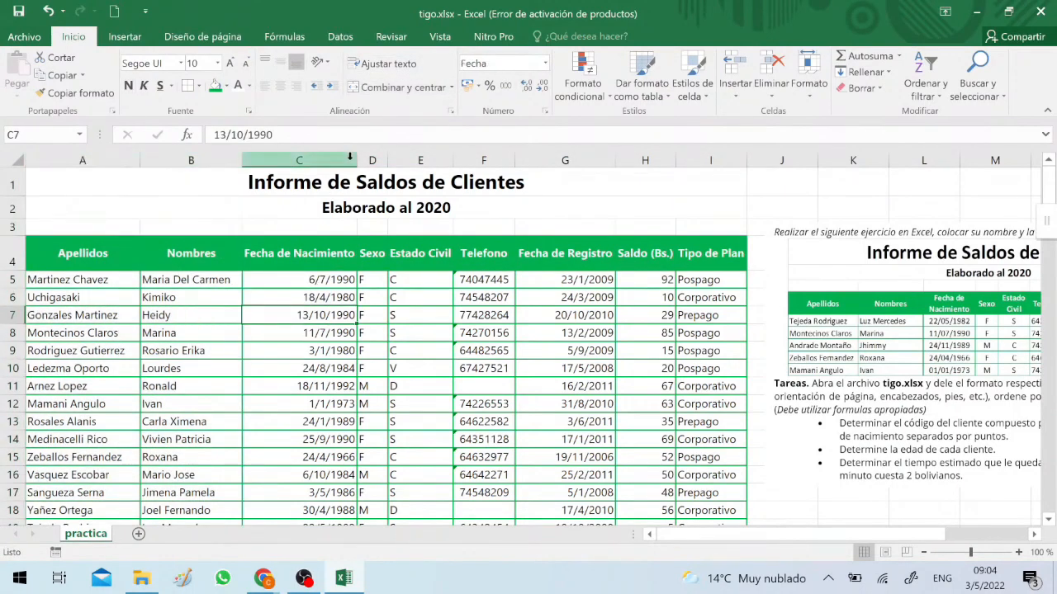
left_click_drag(352, 160, 312, 154)
left_click(323, 156)
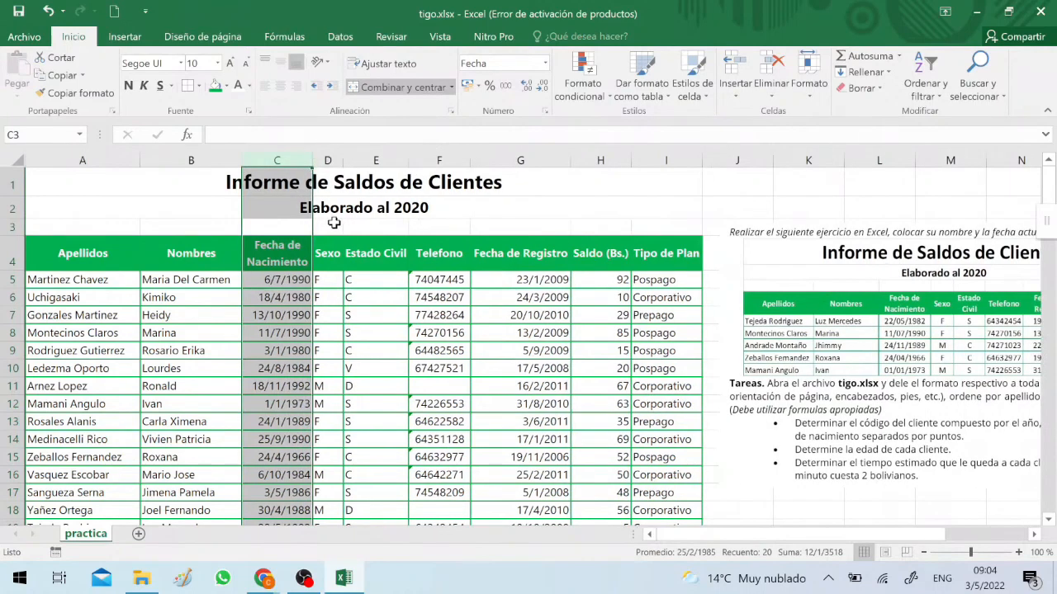
Narrow column E so the "Estado Civil" header wraps onto two lines, and tighten column F around the phone numbers
left_click(327, 263)
left_click_drag(407, 162, 380, 165)
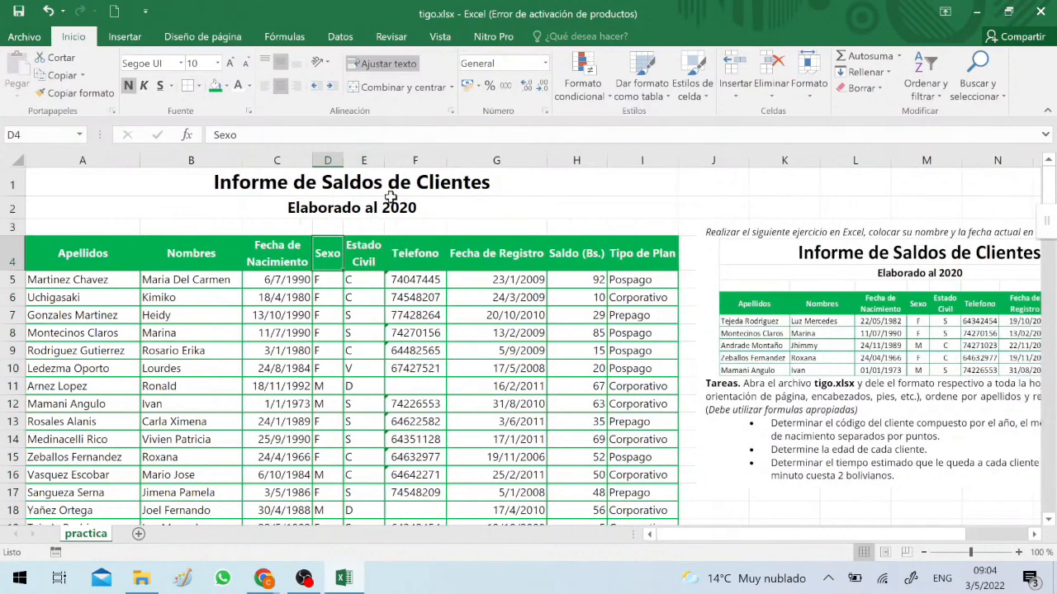
left_click(423, 261)
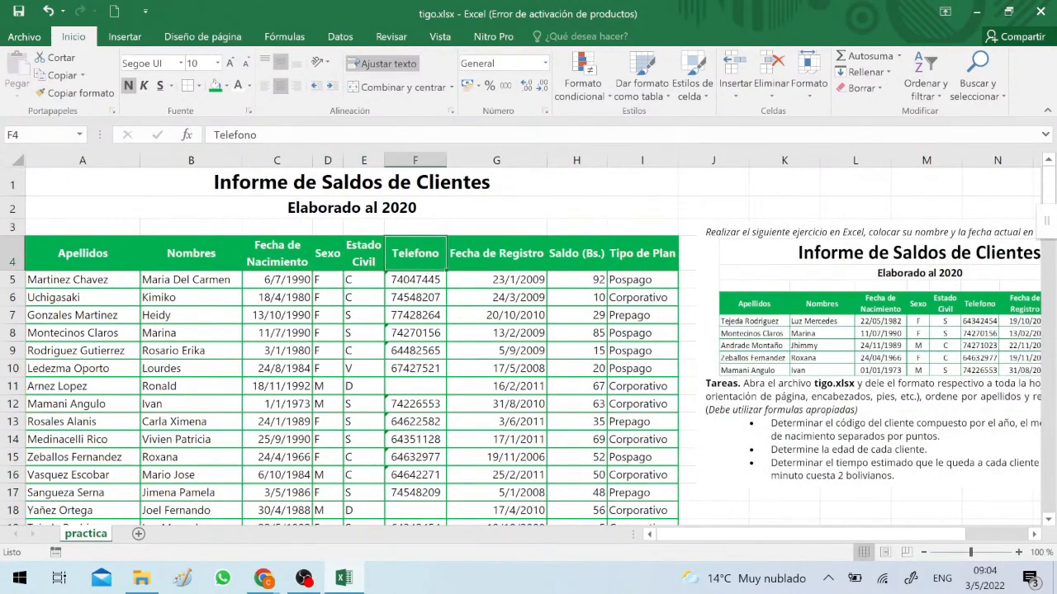
left_click_drag(444, 155, 438, 157)
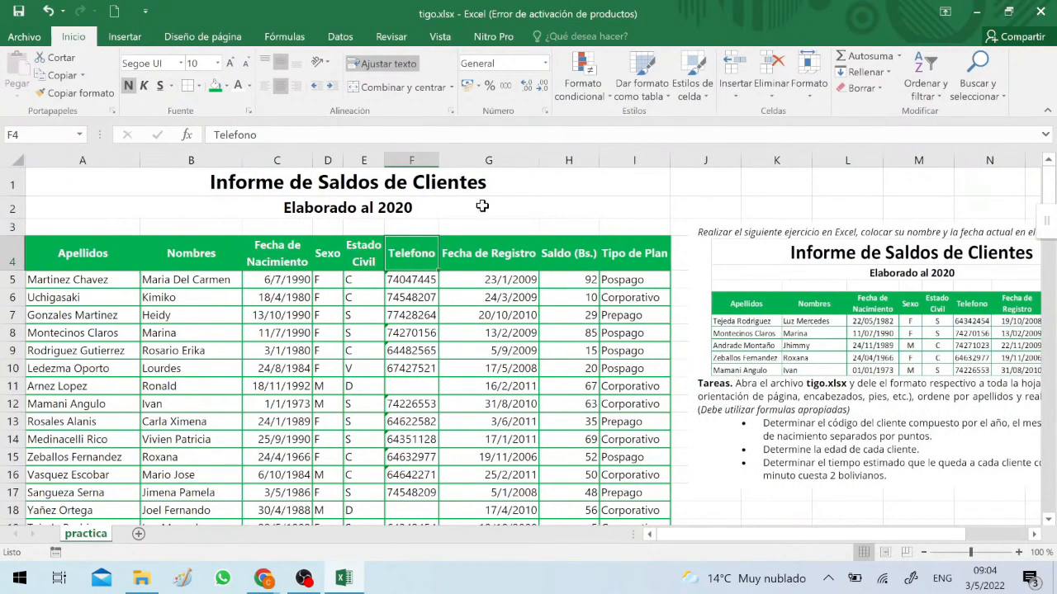
Narrow column G so the "Fecha de Registro" header wraps onto two lines while its dates still fit
left_click(472, 254)
left_click_drag(539, 156, 493, 149)
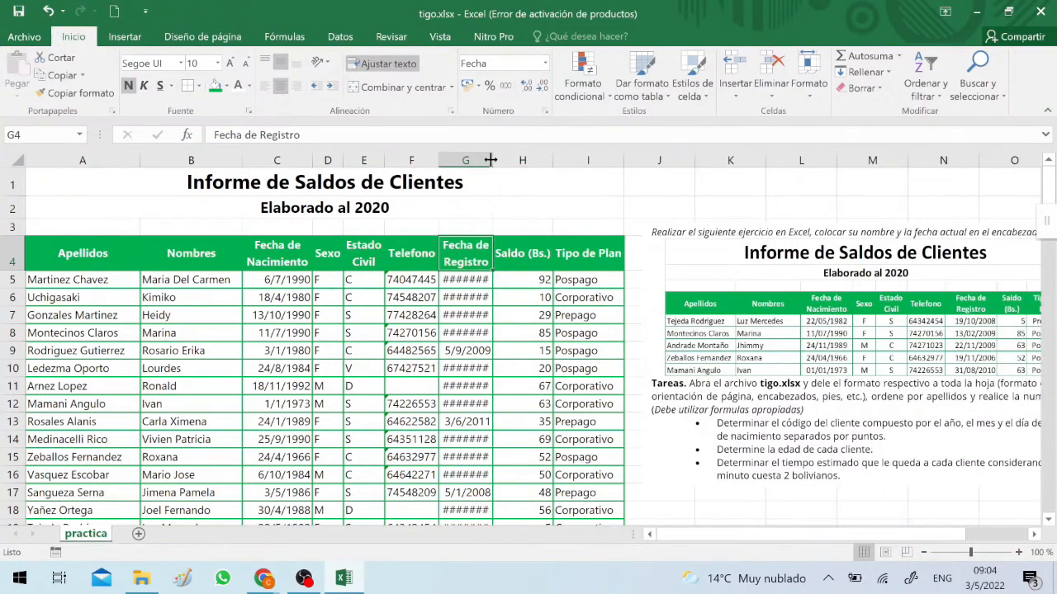
left_click_drag(491, 160, 500, 162)
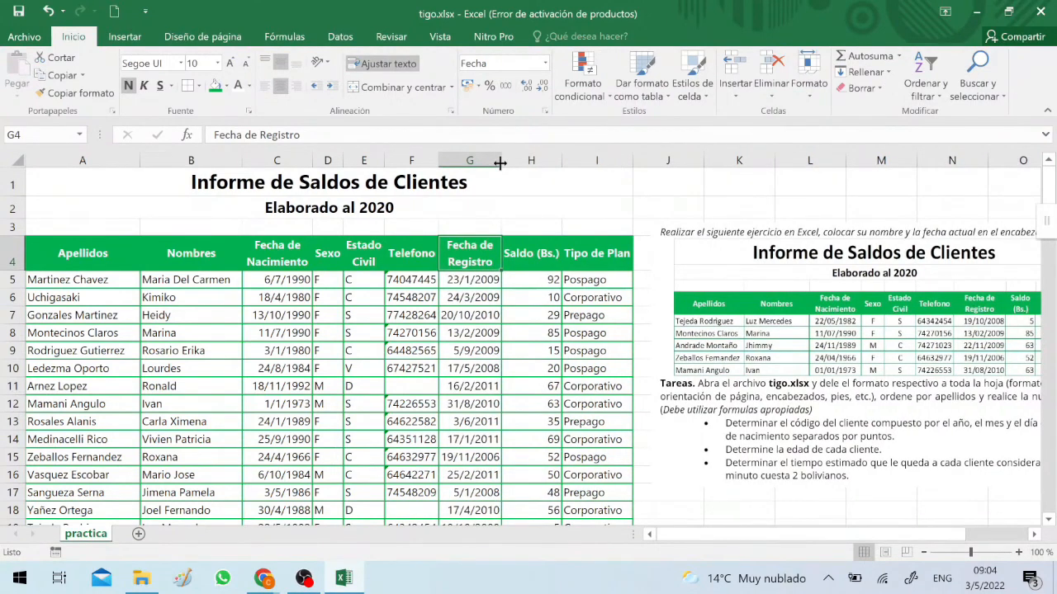
Narrow columns H and I so the "Saldo (Bs.)" and "Tipo de Plan" headers wrap onto two lines
left_click(599, 156)
left_click(532, 155)
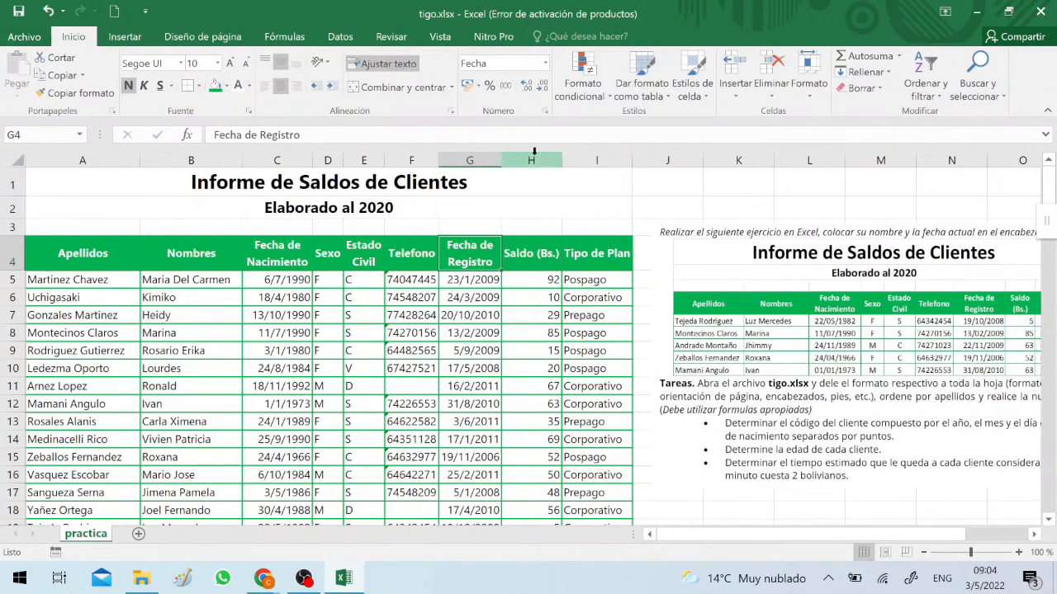
left_click_drag(561, 157, 540, 161)
left_click(560, 254)
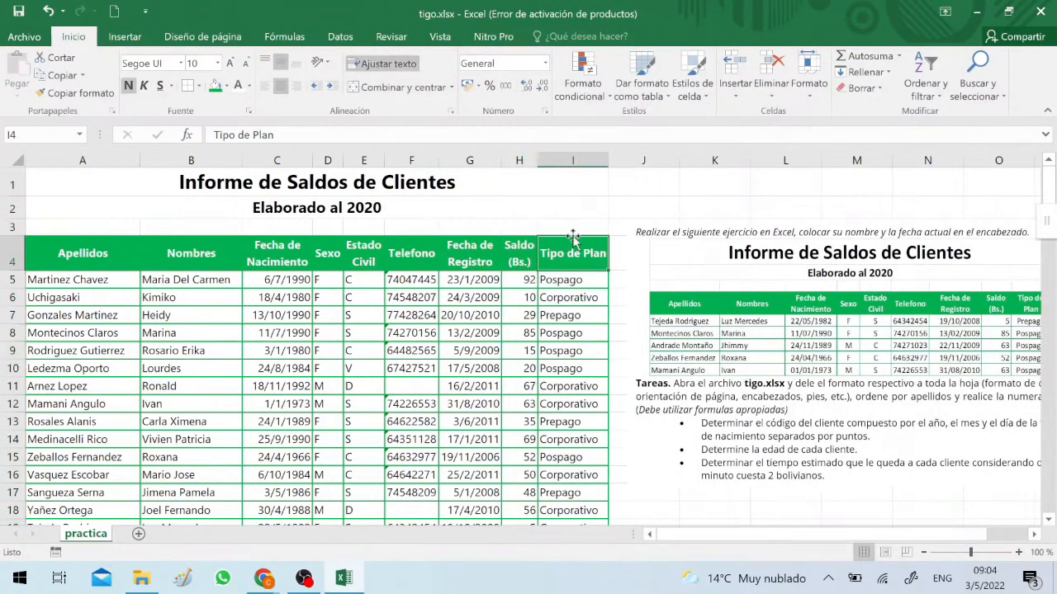
left_click_drag(610, 157, 603, 159)
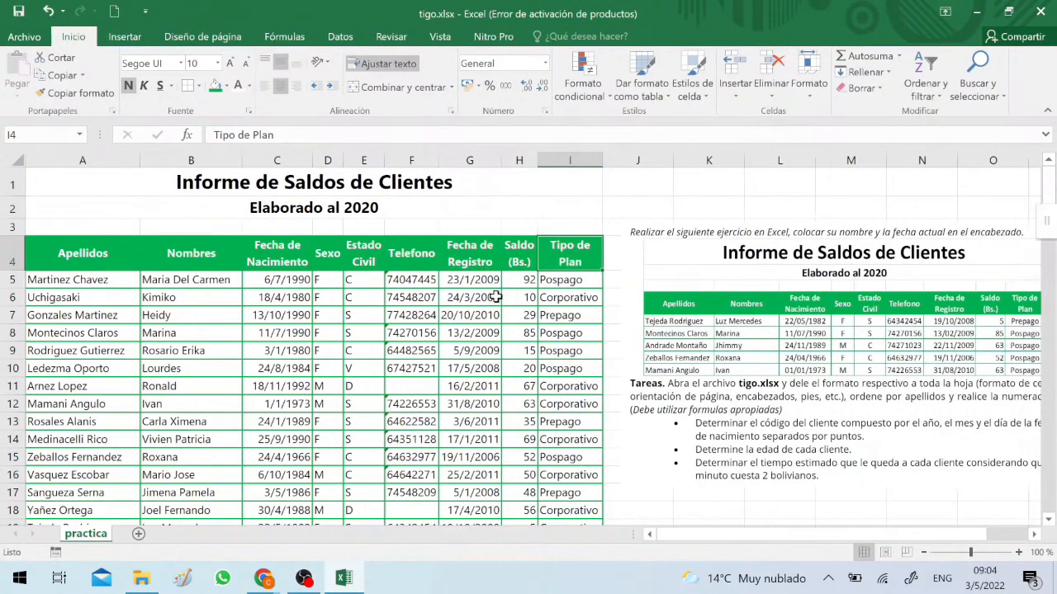
Format the birth dates in C5:C23 as dd/mm/yyyy and copy that formatting to the registration dates in G5:G23
left_click(418, 315)
left_click(440, 317)
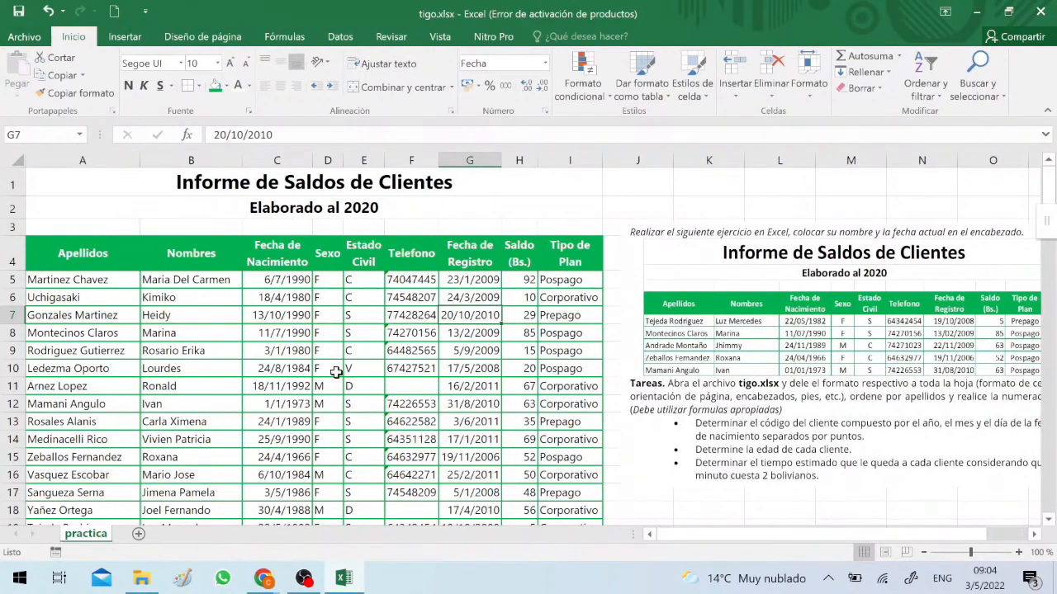
left_click(274, 279)
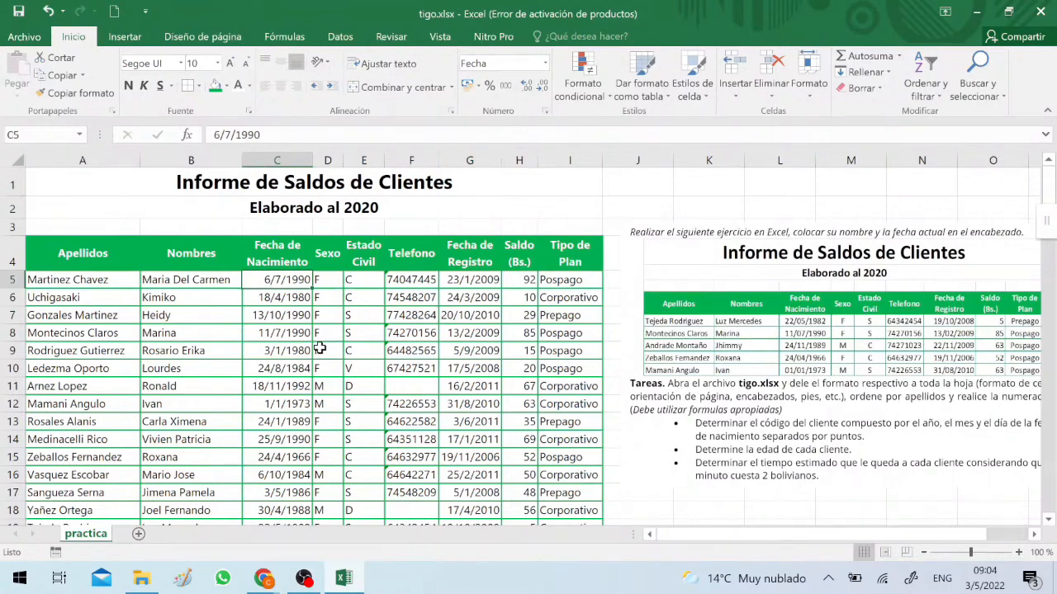
scroll(321, 346, "down", 5)
scroll(294, 303, "up", 3)
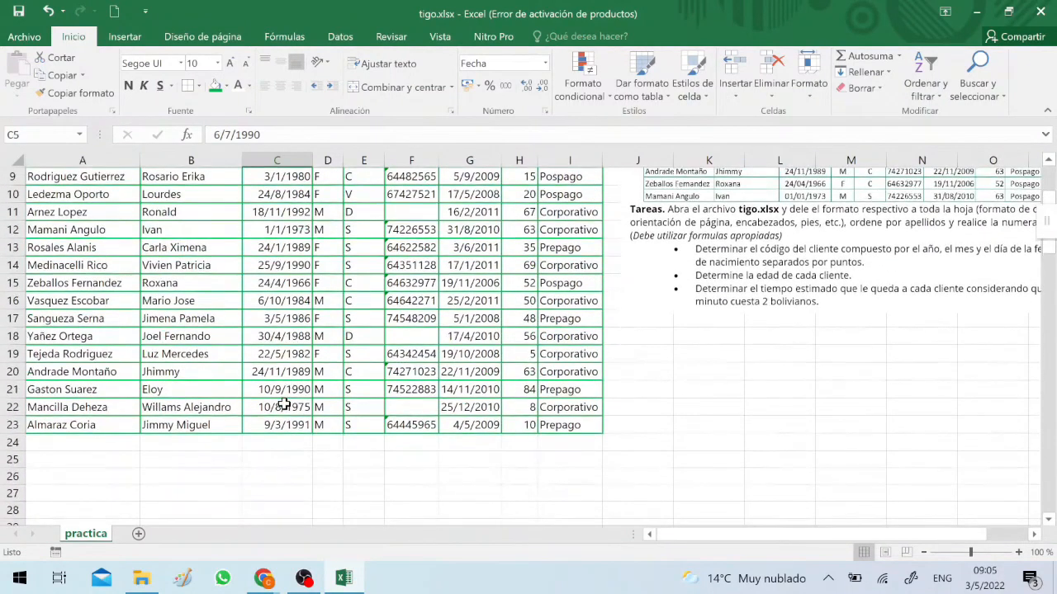
left_click(277, 423, "shift")
scroll(266, 371, "up", 3)
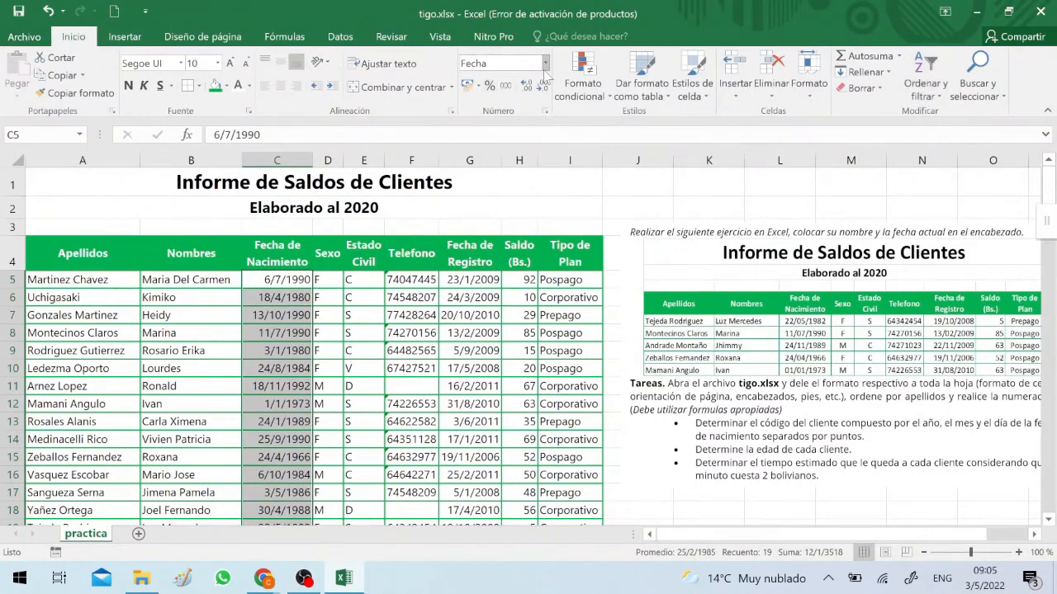
left_click(544, 111)
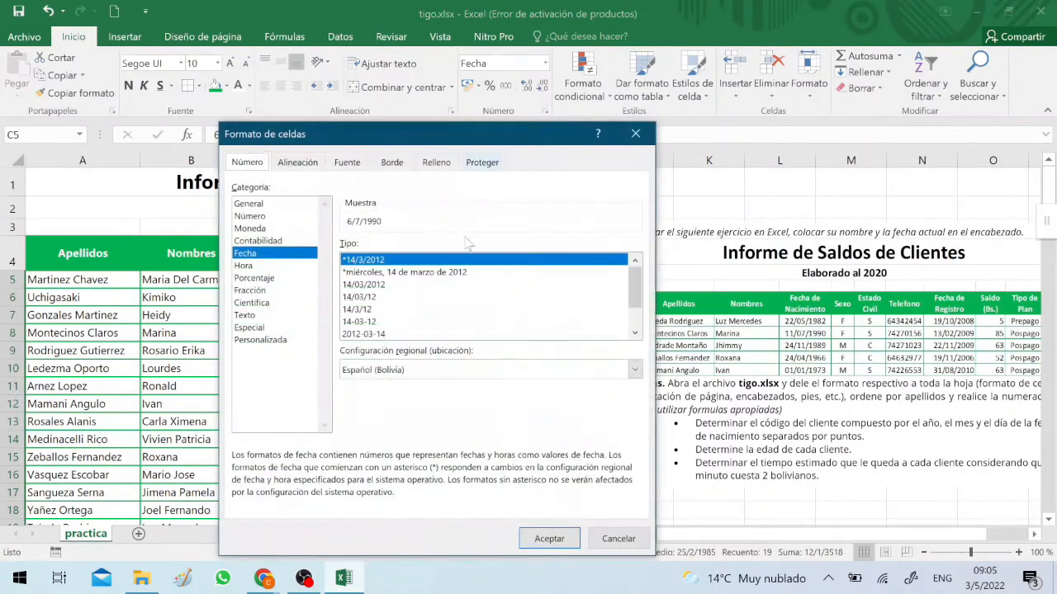
left_click(374, 284)
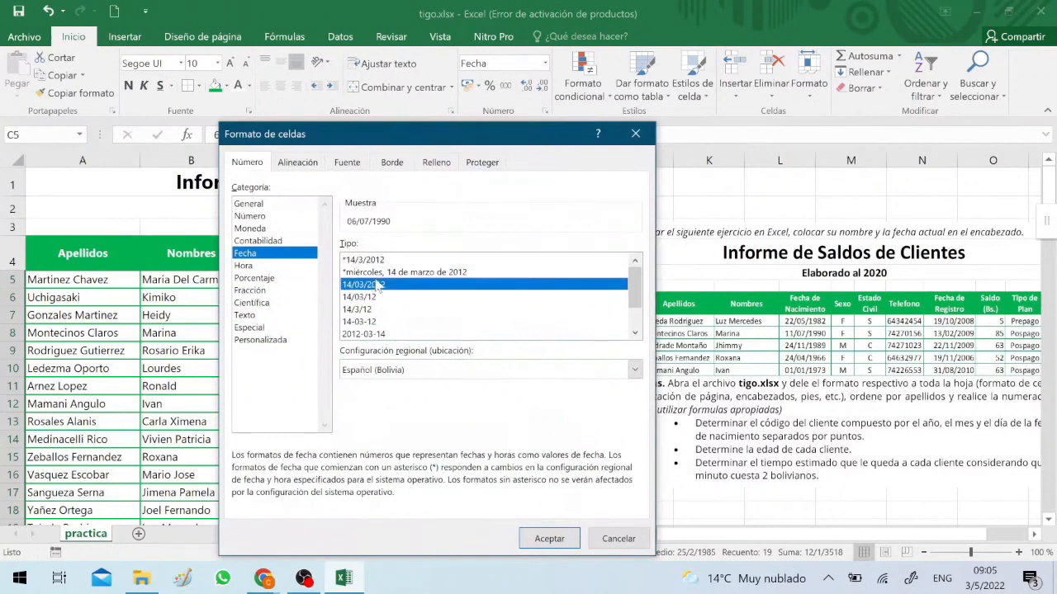
left_click(289, 340)
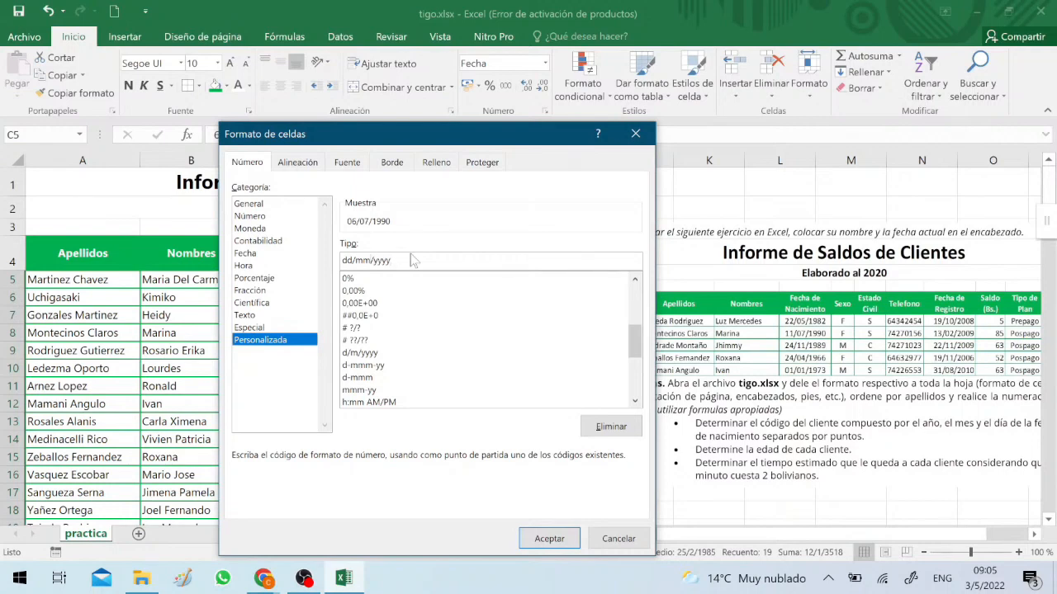
type("m")
key("BackSpace")
left_click(538, 538)
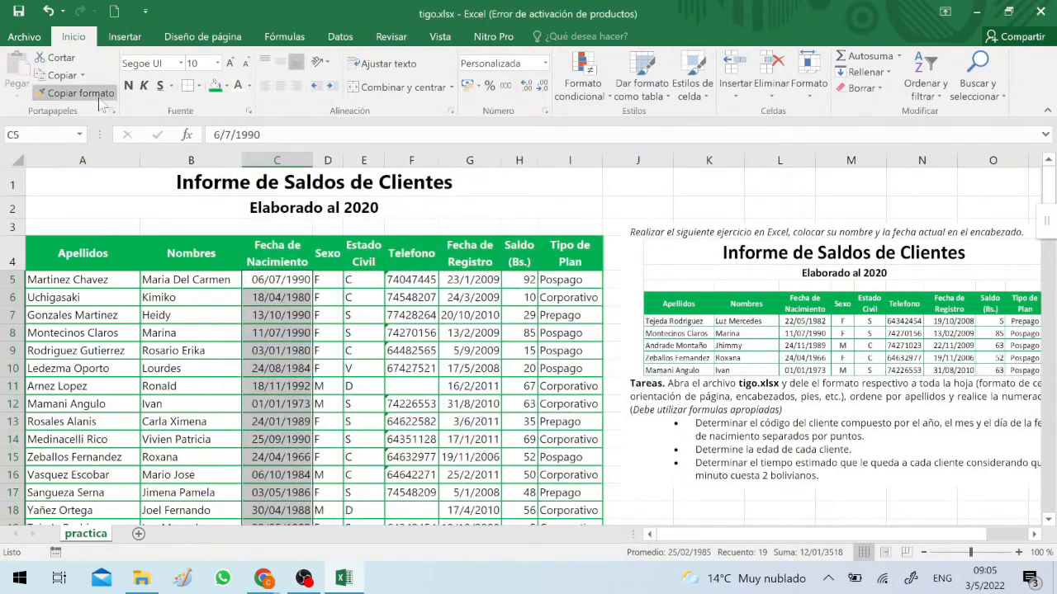
left_click(75, 92)
left_click(454, 279)
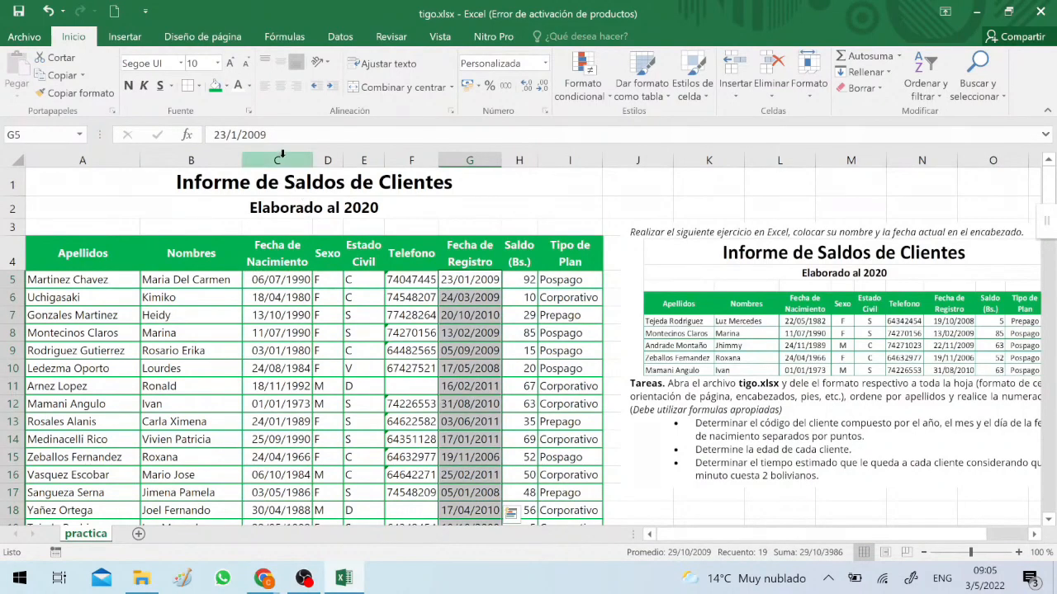
Center the contents of columns C through G and column I horizontally
left_click_drag(277, 160, 459, 151)
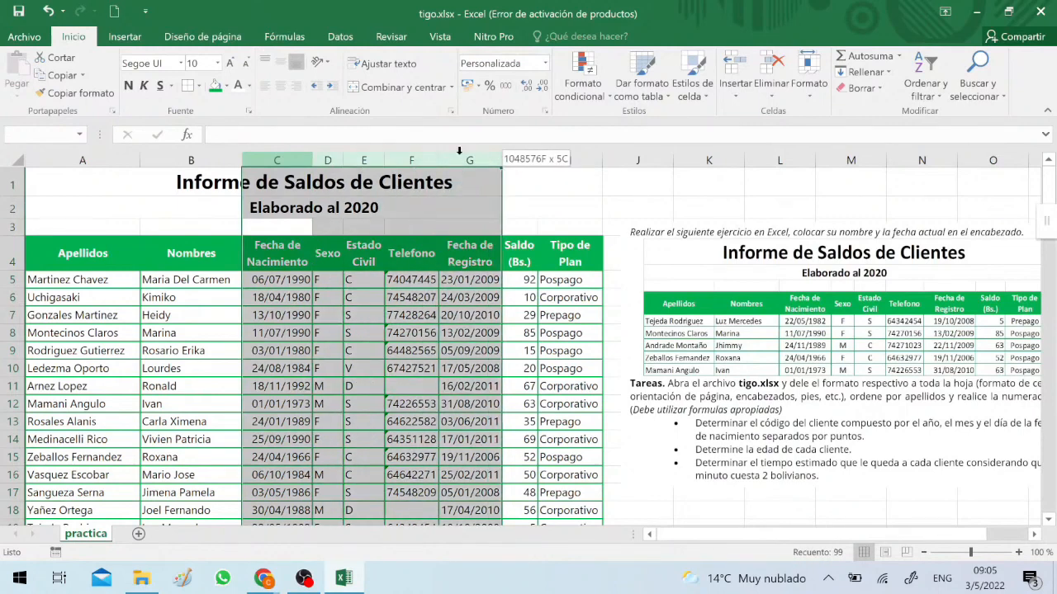
left_click(284, 91)
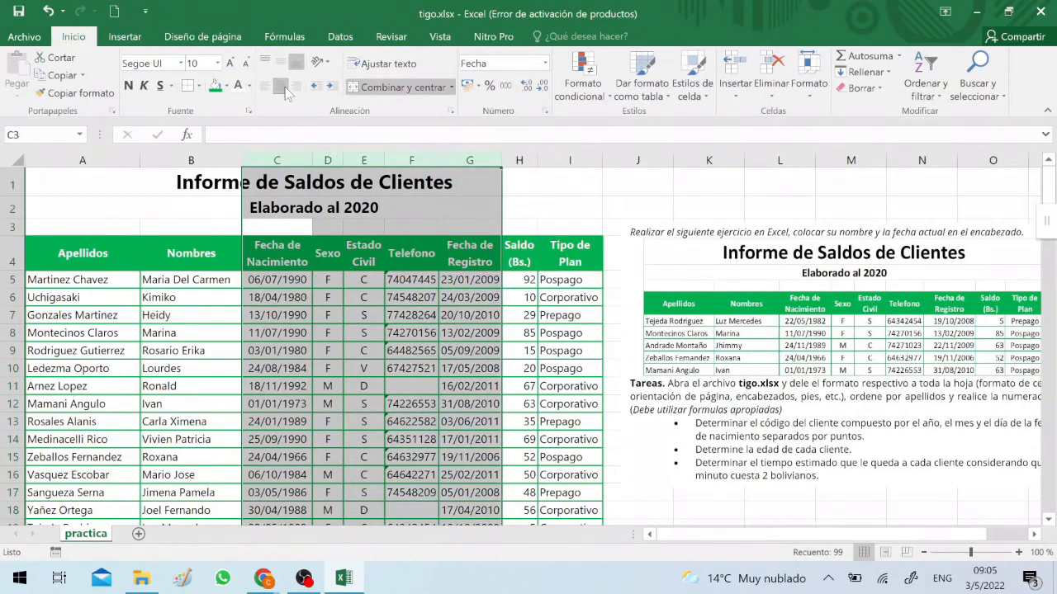
left_click(577, 160)
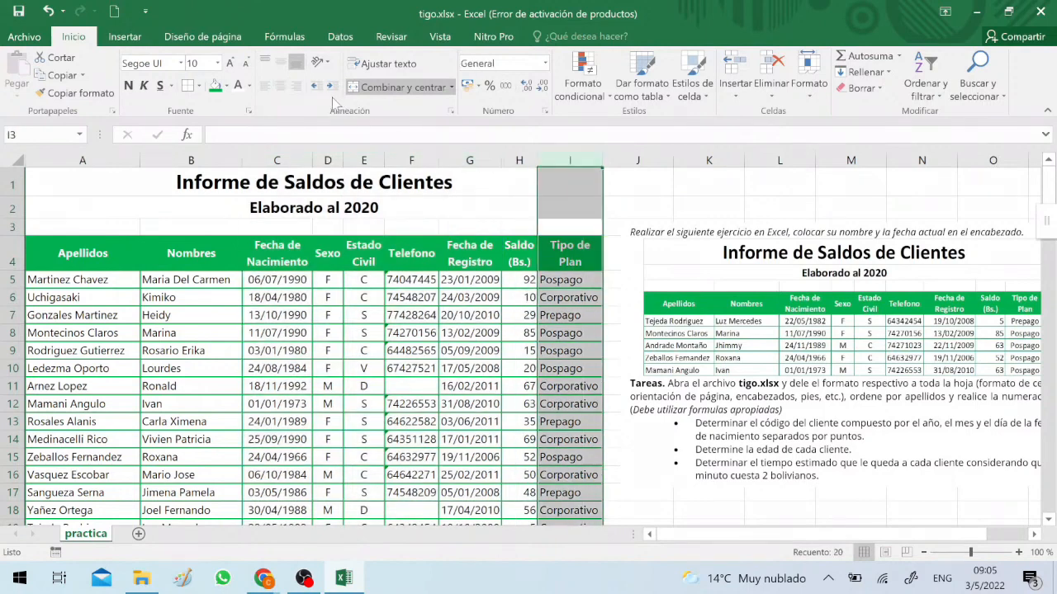
left_click(288, 93)
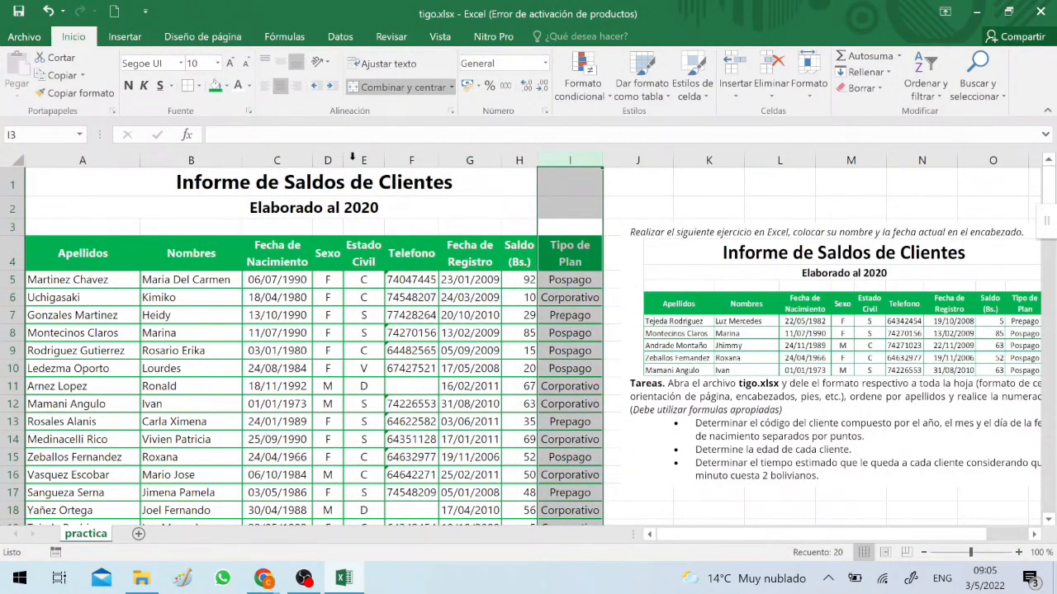
Ignore the number-stored-as-text errors for the phone numbers in F5:F23
left_click(409, 296)
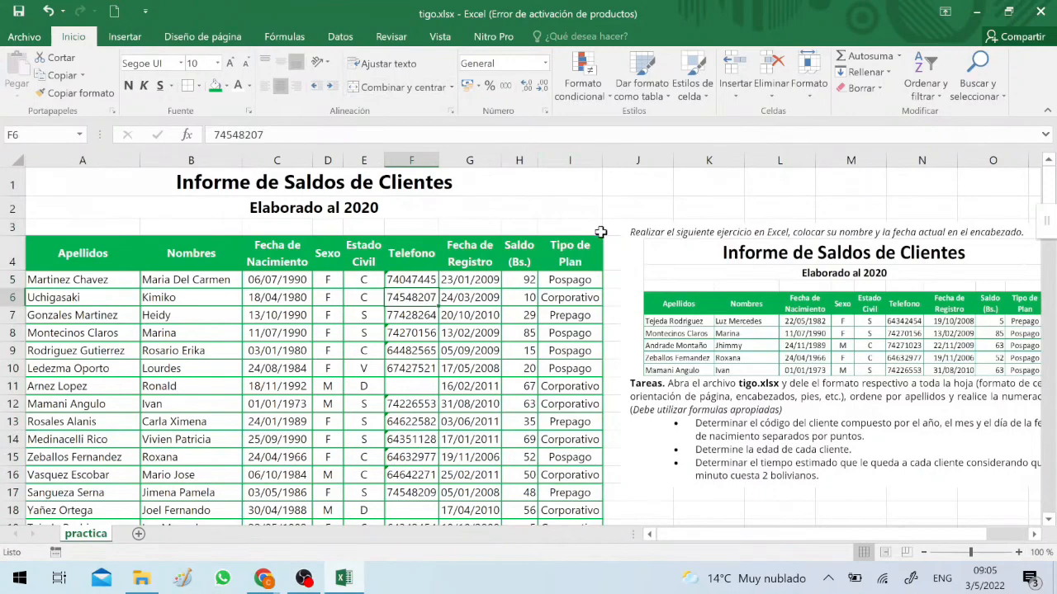
scroll(434, 359, "down", 3)
scroll(433, 358, "up", 3)
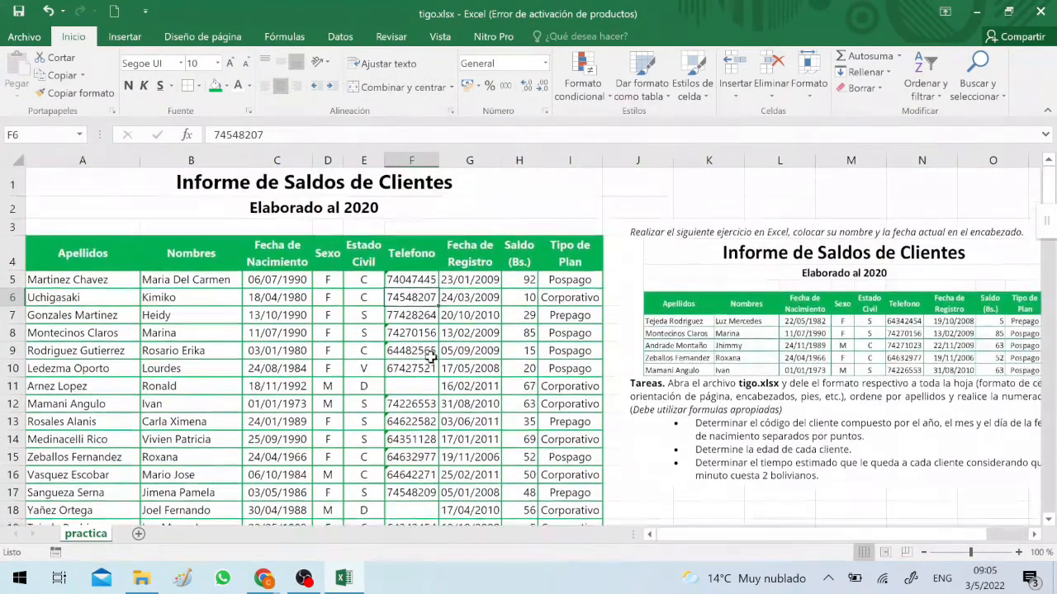
left_click(421, 329)
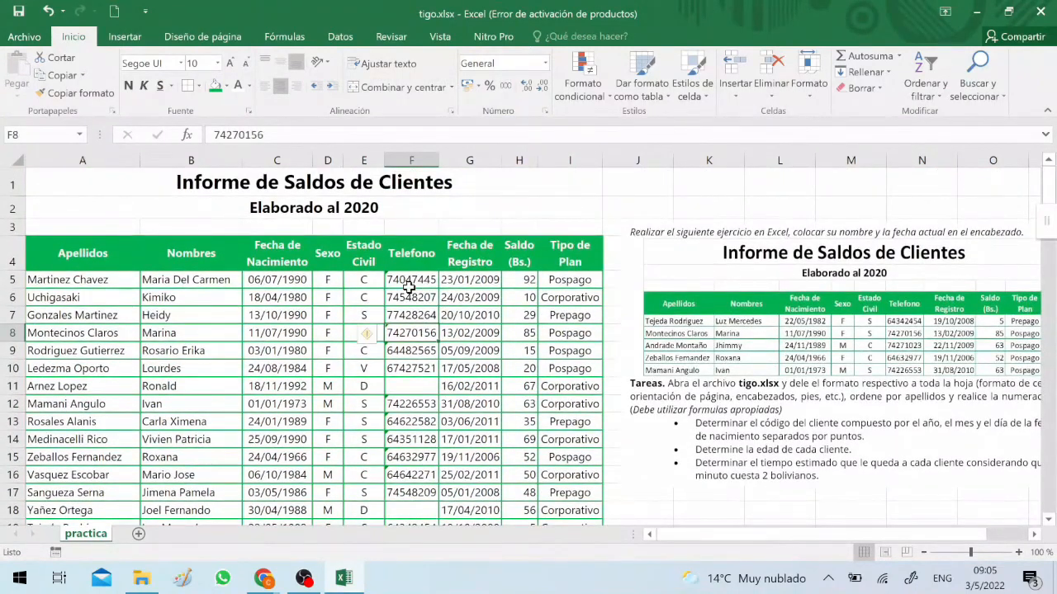
left_click(410, 281)
scroll(422, 350, "down", 4)
scroll(413, 322, "down", 1)
left_click(410, 285, "shift")
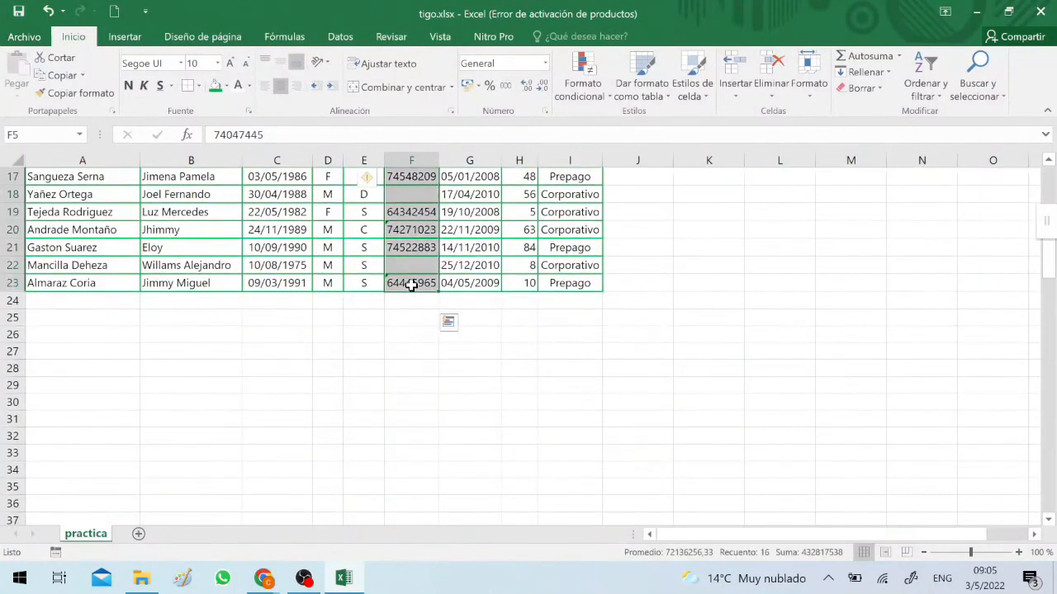
scroll(396, 289, "up", 5)
left_click(366, 283)
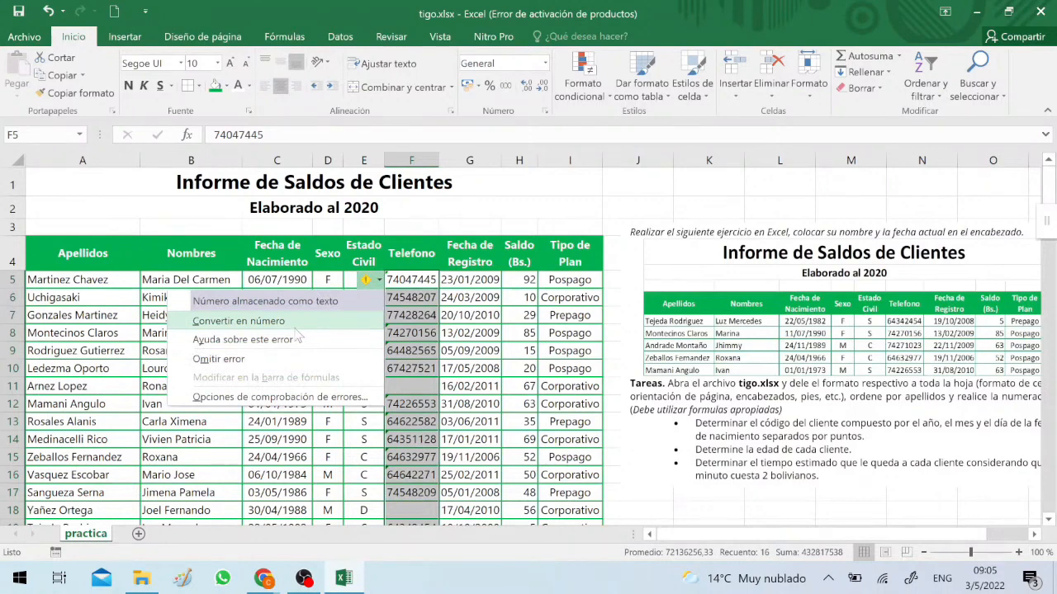
left_click(248, 360)
left_click(411, 350)
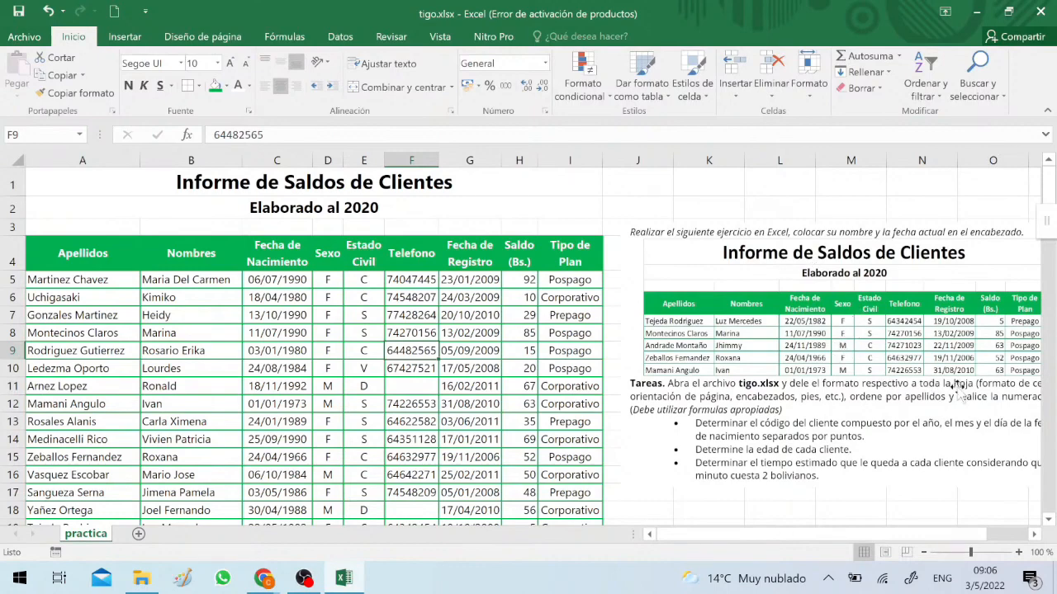
Move the exercise image closer to the table so its whole width, including the task text, is in view
left_click_drag(957, 396, 847, 390)
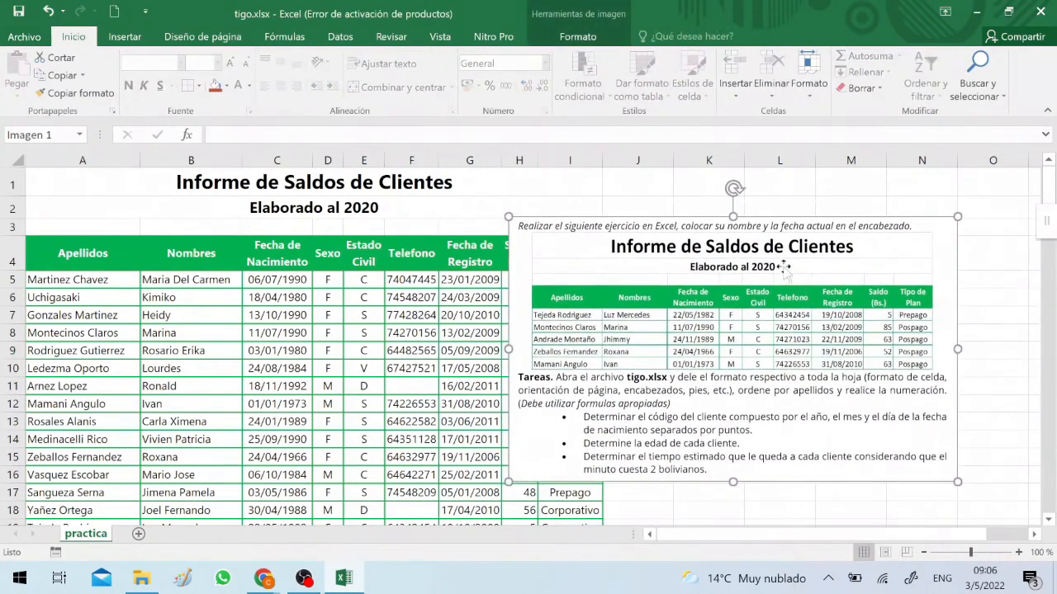
left_click_drag(776, 290, 828, 297)
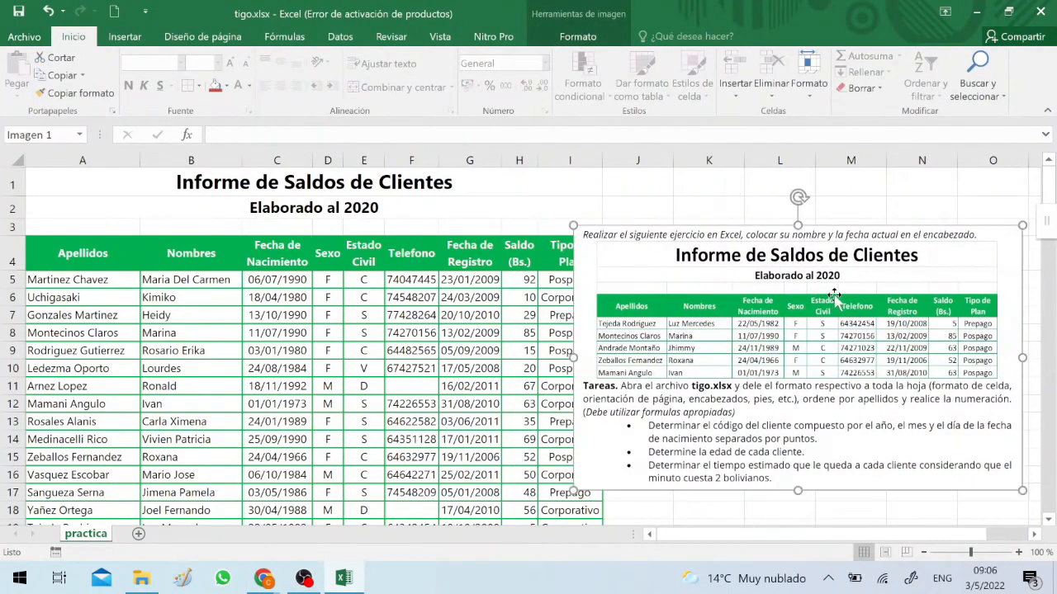
In Page Layout view, add a placeholder name of repeated X characters and the current date to the right header section, then return to Normal view
left_click(884, 552)
scroll(330, 319, "up", 3)
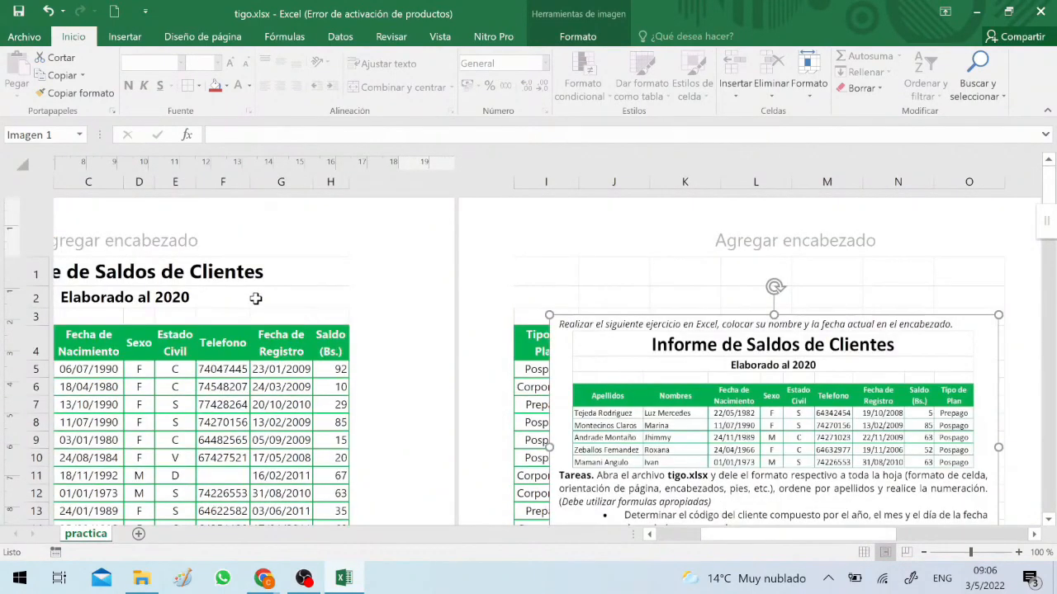
left_click(281, 252)
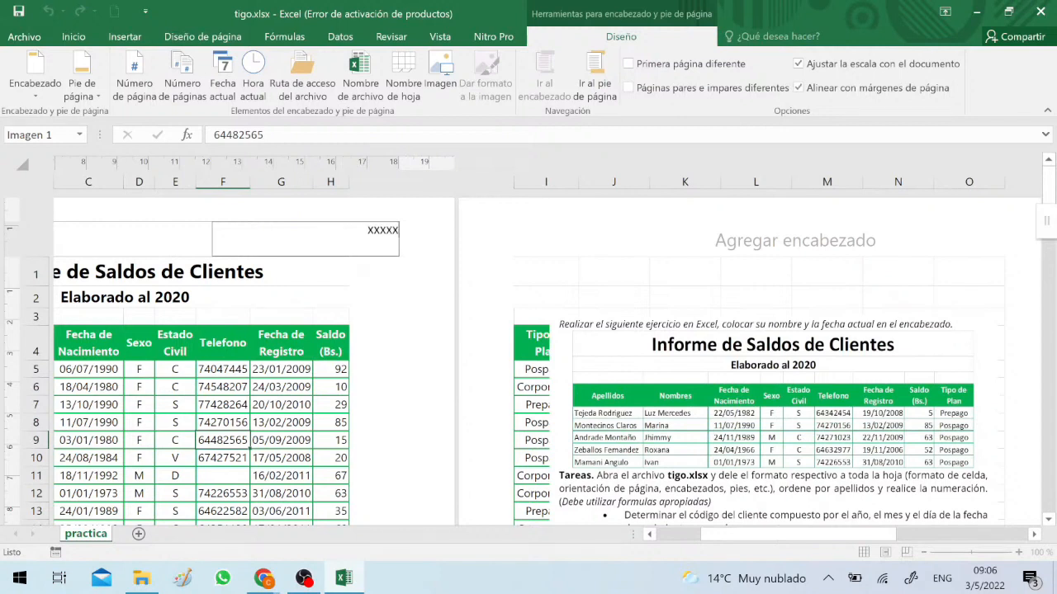
type("XXXXXXXXXXXX")
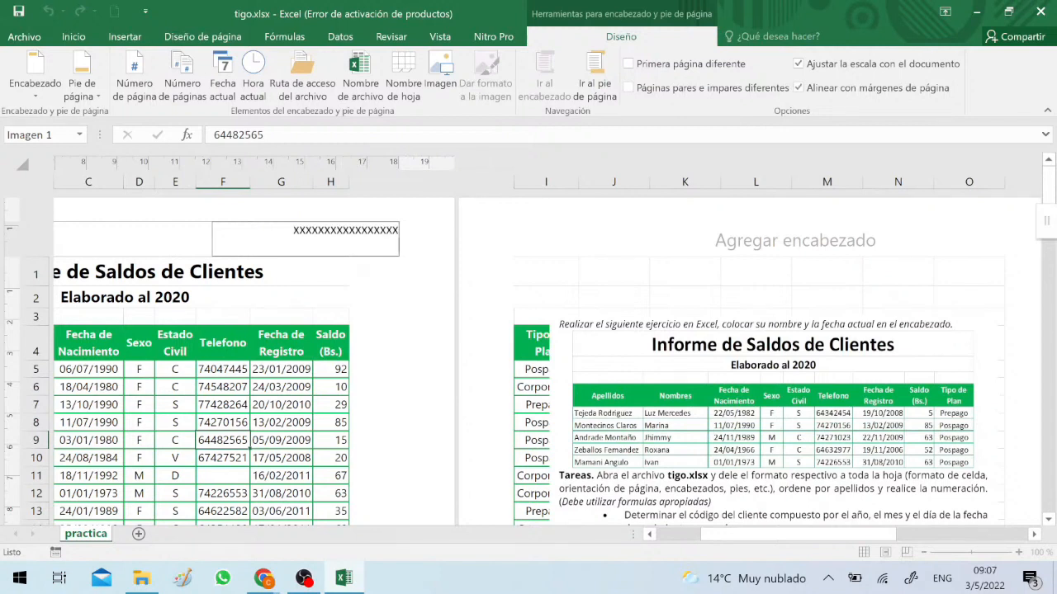
left_click(222, 83)
left_click(331, 405)
left_click(864, 552)
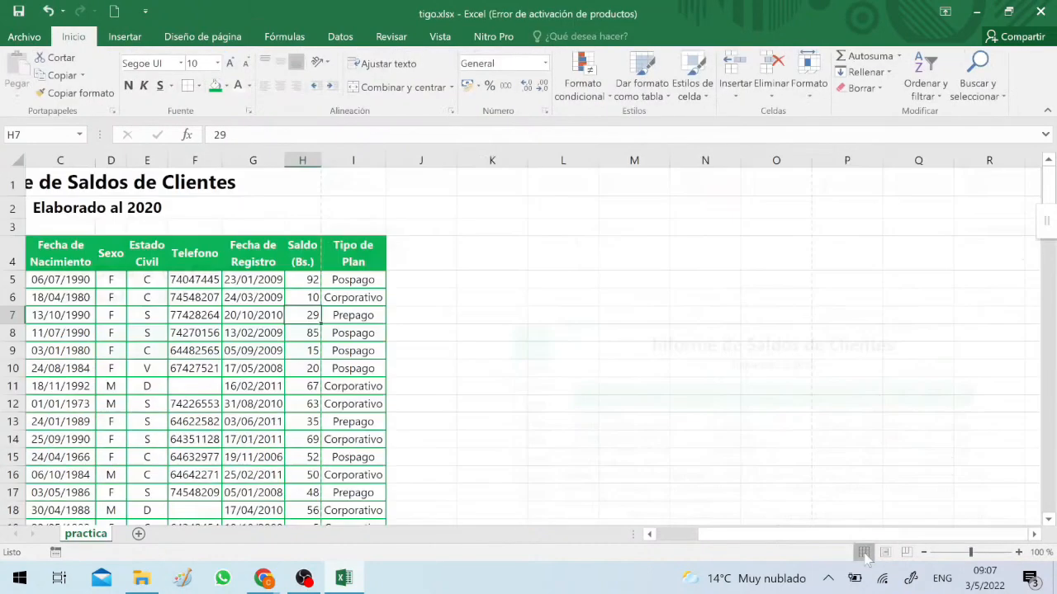
left_click(265, 298)
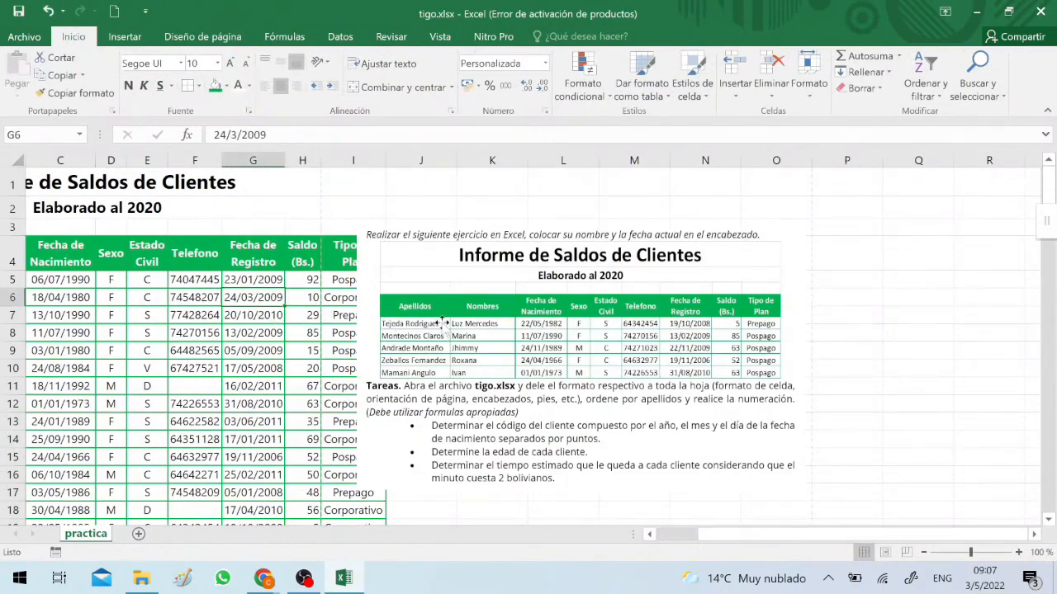
Move the exercise image away from the table and, in Page Break Preview, limit the print area to the table's columns, one page wide
left_click_drag(438, 323, 547, 330)
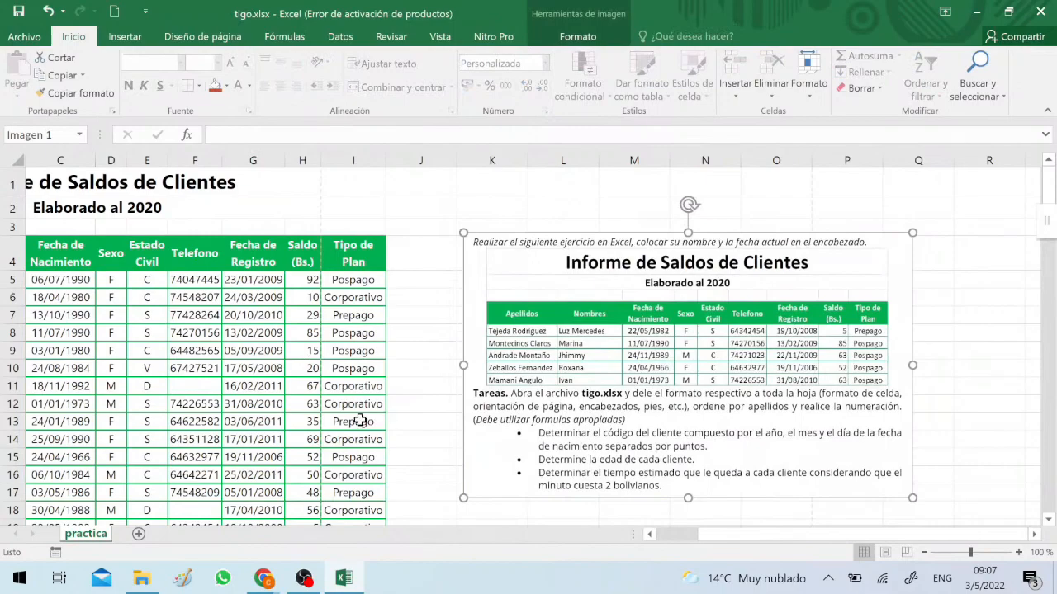
left_click(906, 552)
left_click(452, 423)
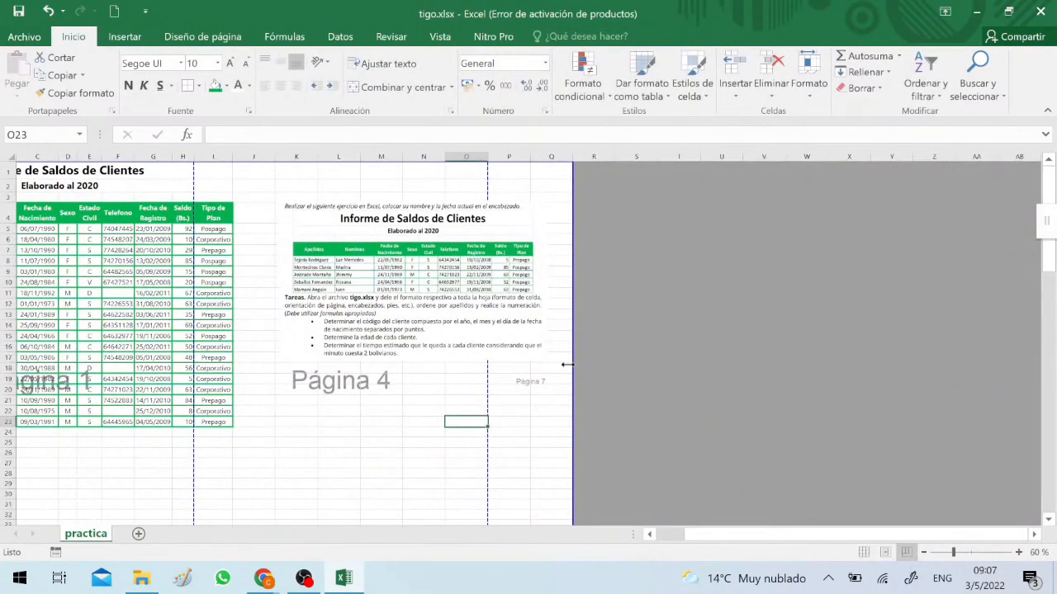
left_click_drag(568, 364, 233, 369)
left_click_drag(189, 302, 234, 300)
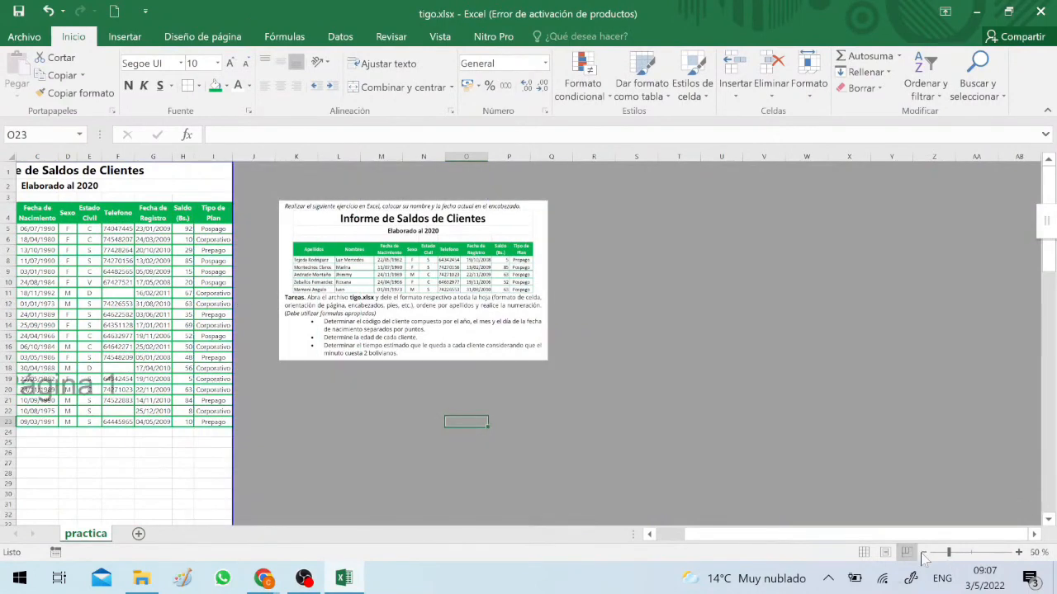
Delete the empty rows from a few rows below the table down to row 108
left_click(922, 552)
left_click(922, 552)
left_click(78, 274)
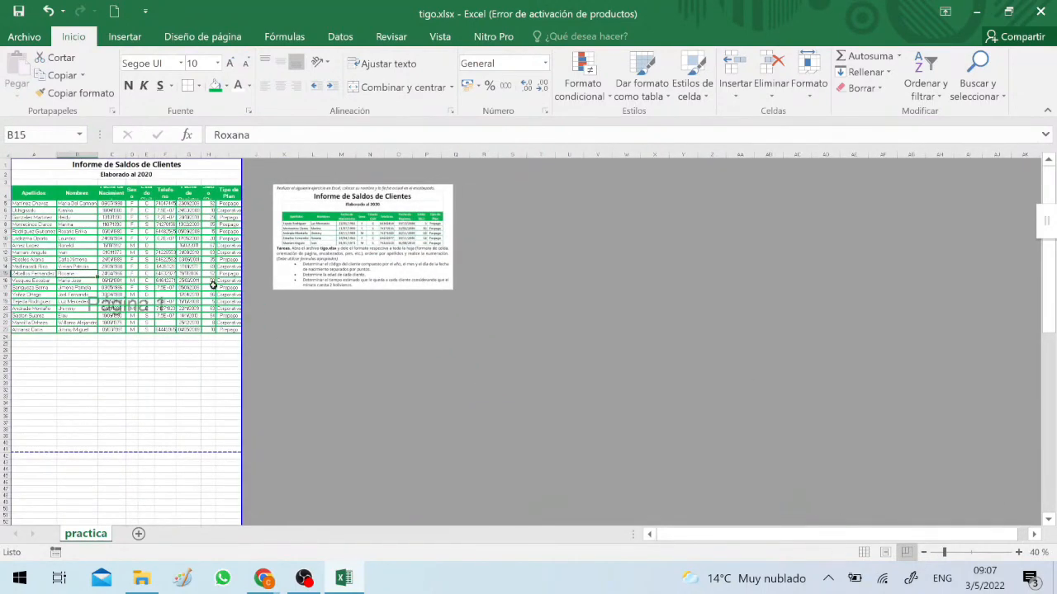
scroll(213, 285, "down", 18)
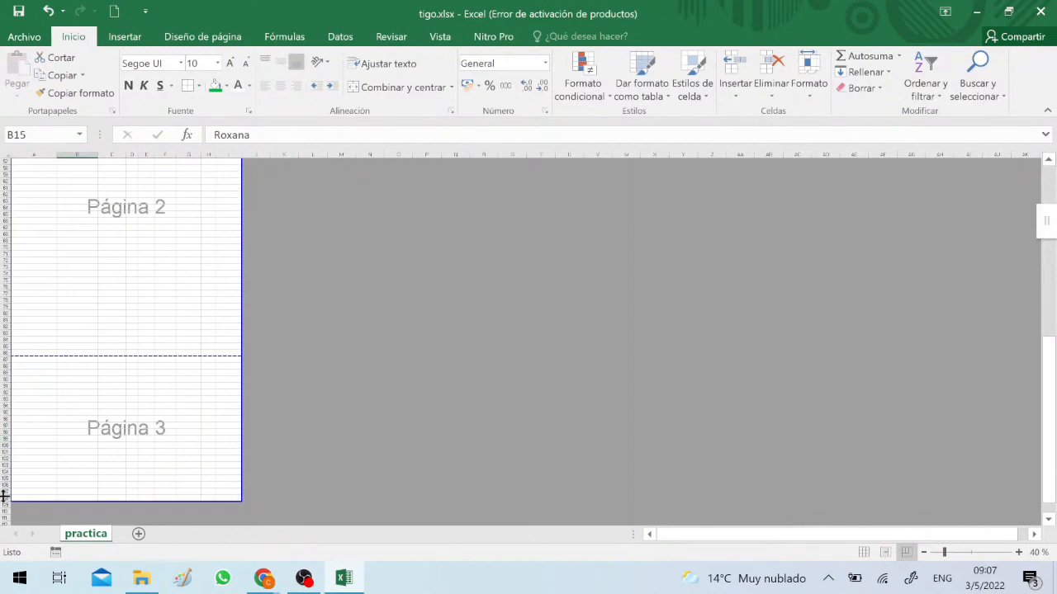
left_click_drag(5, 498, 3, 376)
right_click(96, 416)
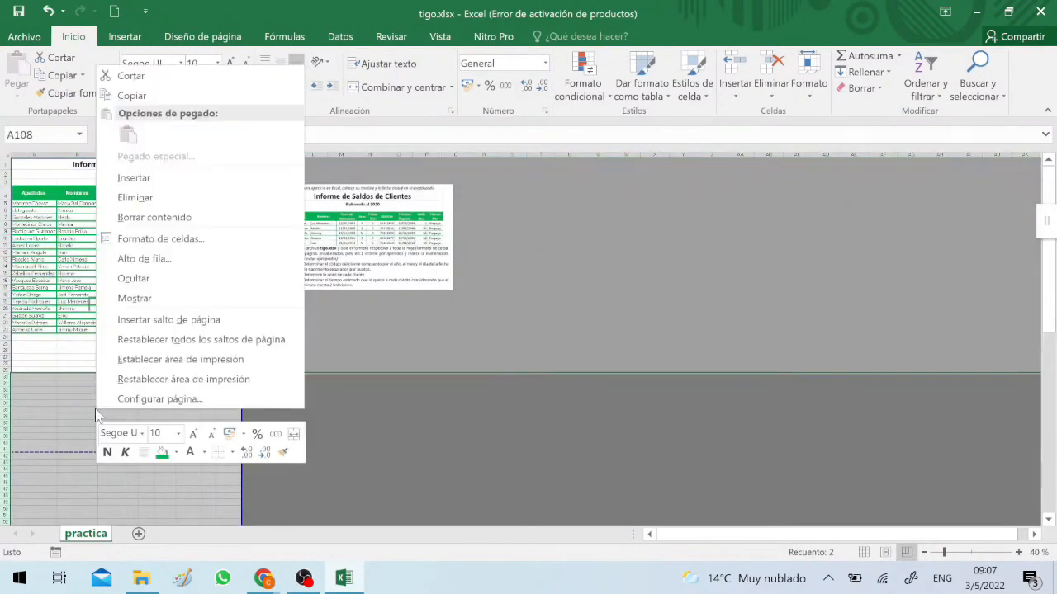
left_click(135, 198)
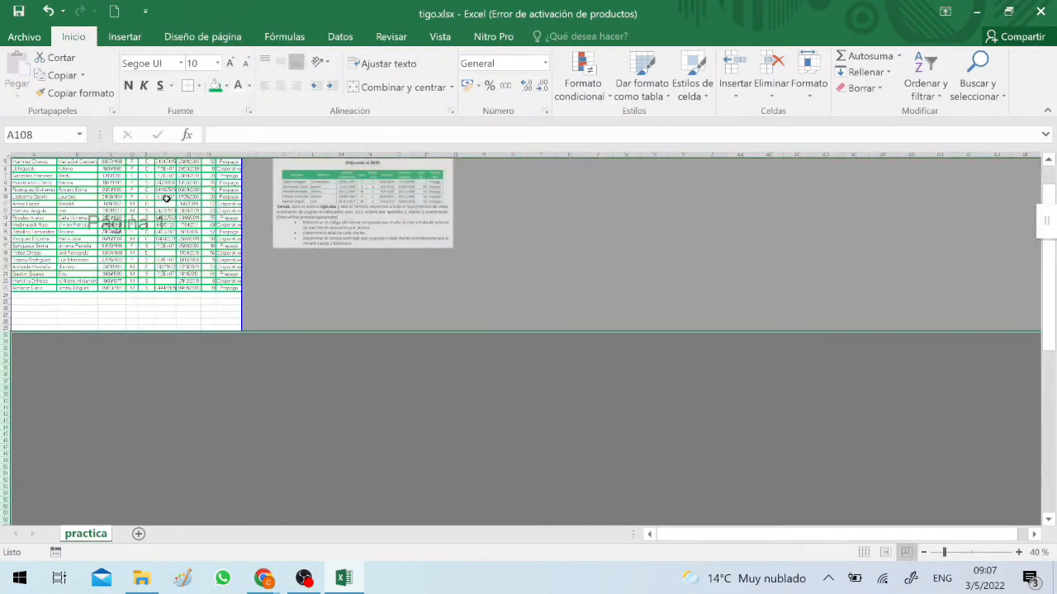
Extend the print area to column K, move the exercise image further right of it, and return to Normal view
left_click(233, 290)
left_click_drag(242, 332, 305, 334)
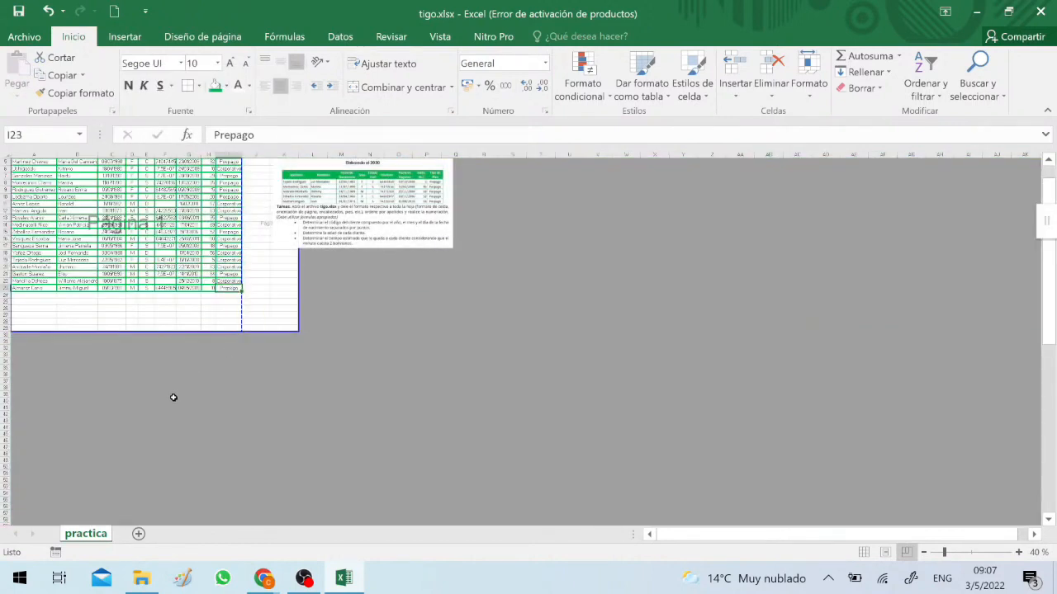
scroll(166, 404, "up", 2)
left_click_drag(341, 211, 481, 223)
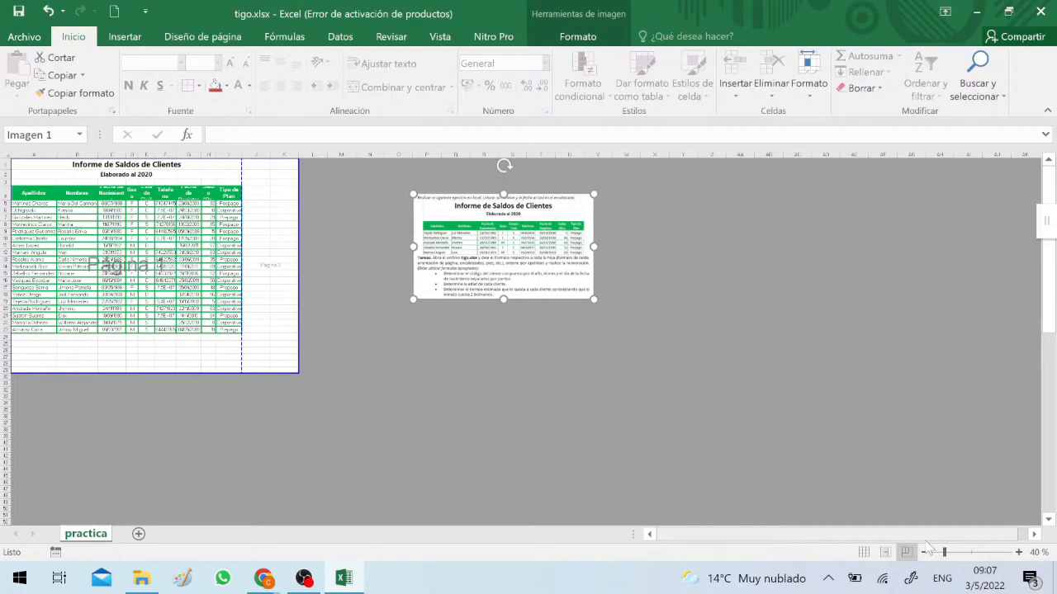
left_click(864, 552)
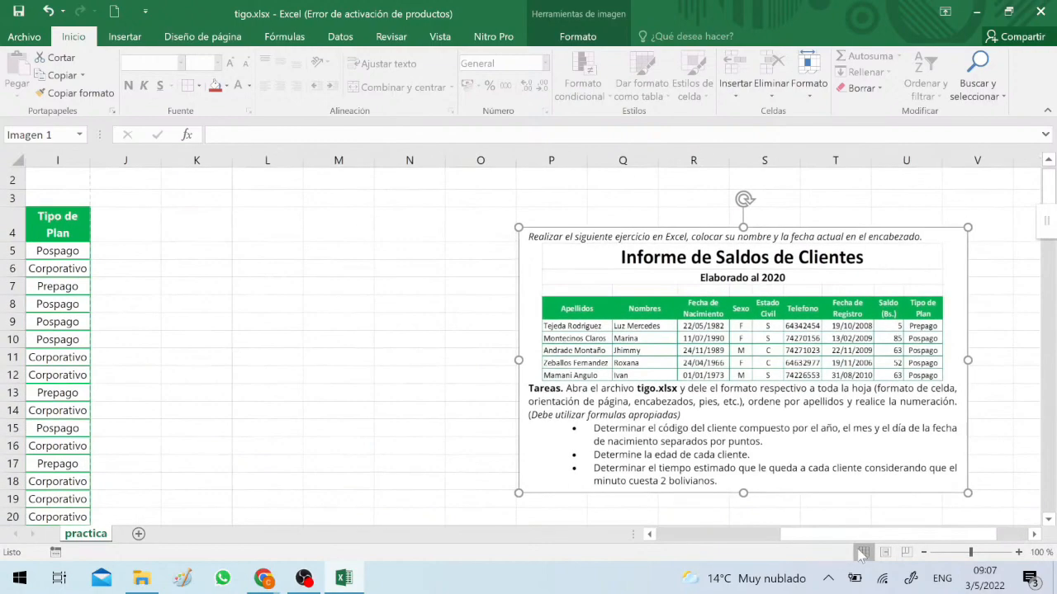
Bring the exercise image back near the table, with its edge around column K, at 100% zoom
left_click(982, 552)
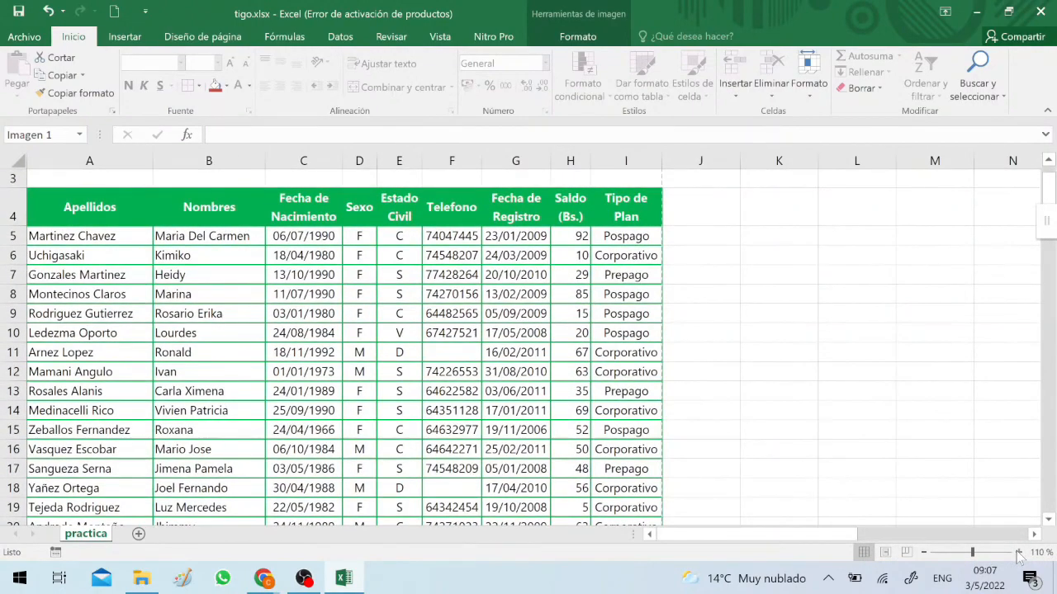
left_click(923, 553)
left_click(675, 402)
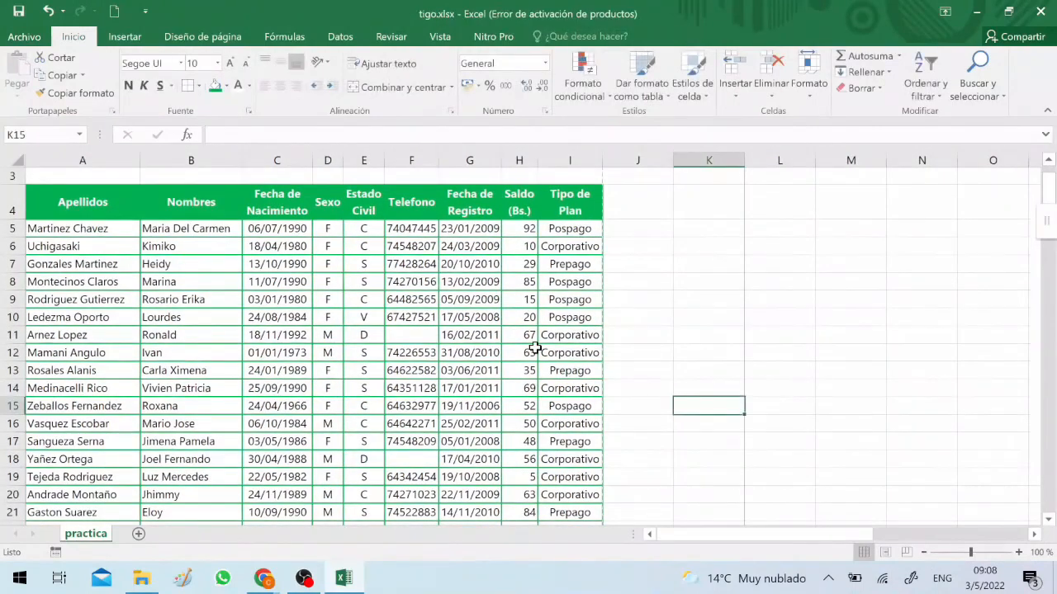
scroll(535, 348, "up", 1)
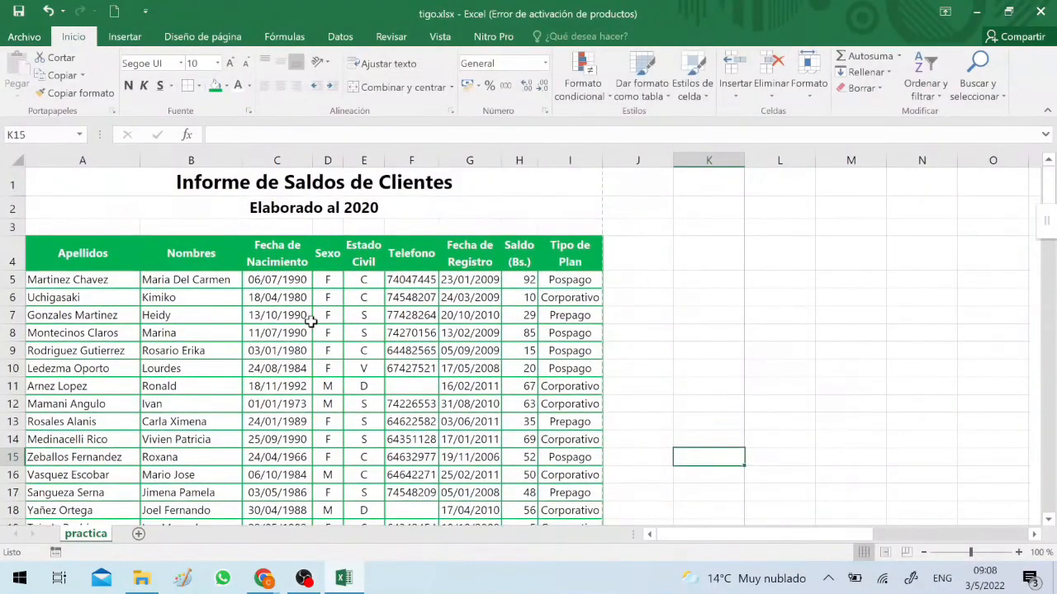
left_click(795, 366)
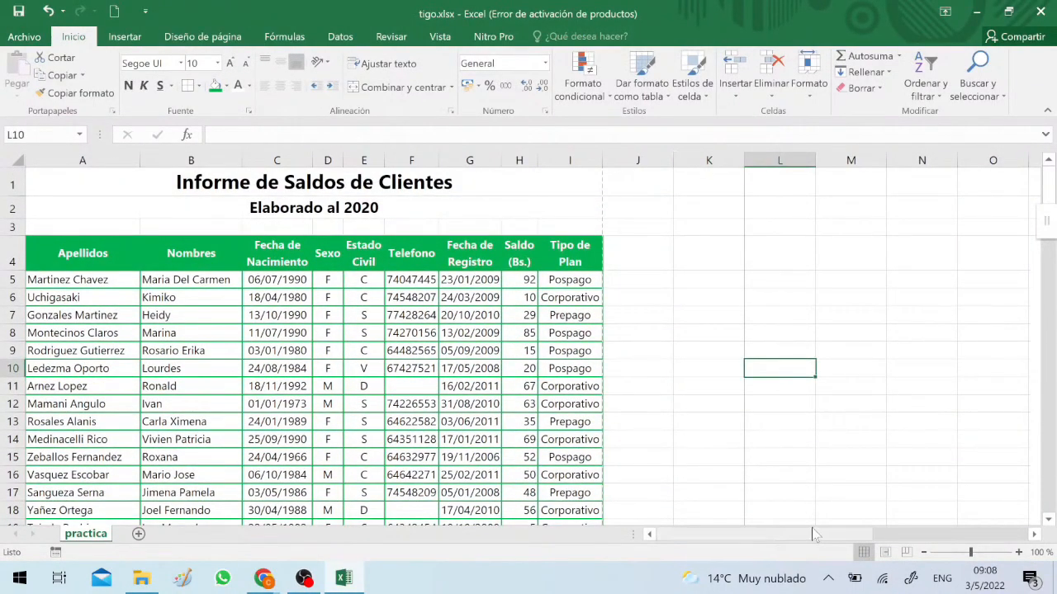
left_click_drag(814, 535, 875, 535)
left_click(915, 402)
left_click_drag(916, 402, 473, 401)
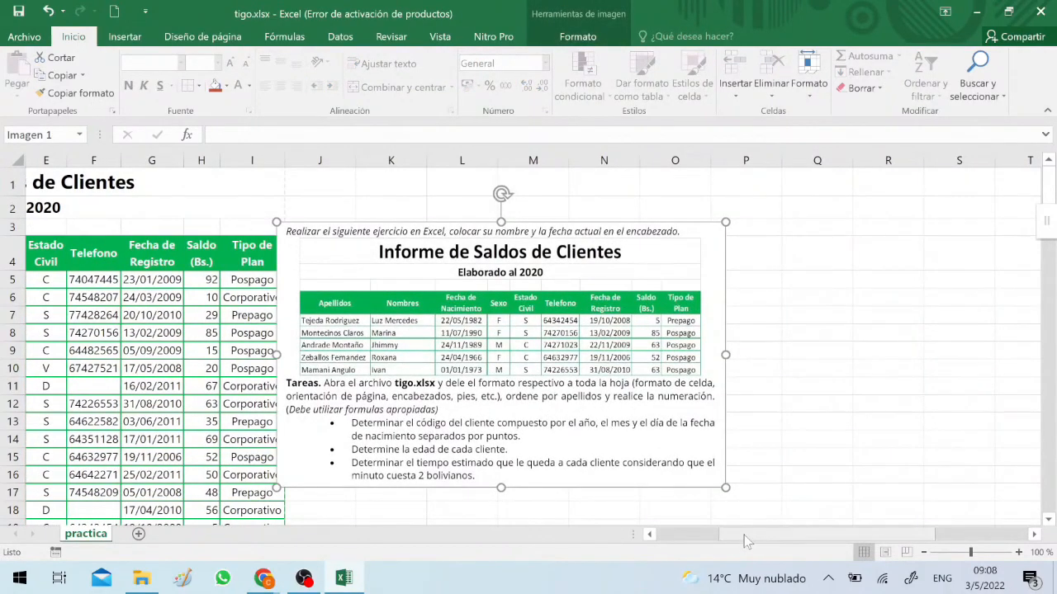
left_click_drag(744, 536, 677, 538)
left_click_drag(677, 319, 765, 316)
left_click(82, 256)
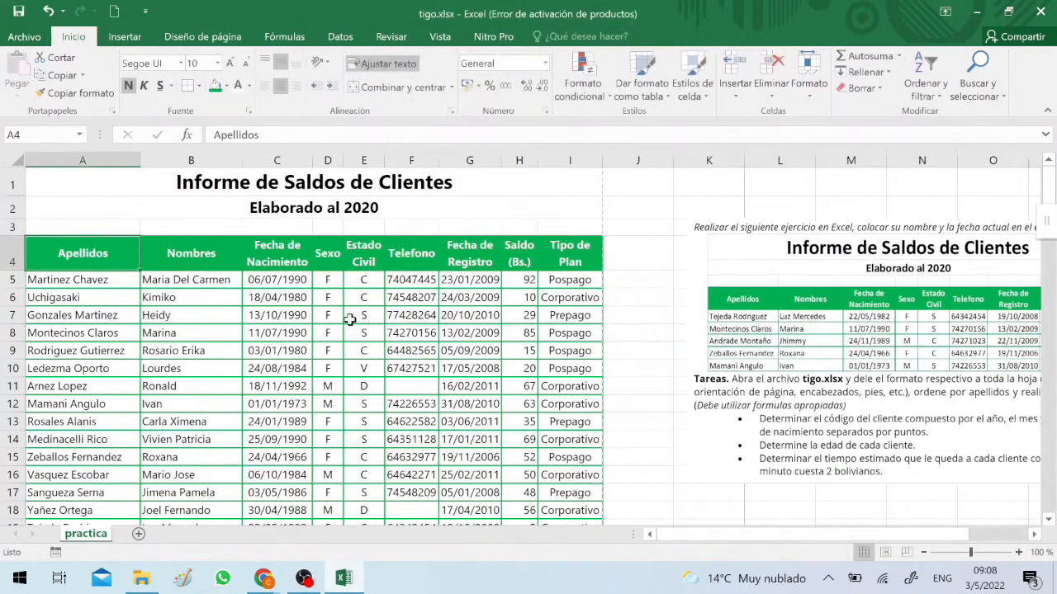
scroll(424, 318, "down", 3)
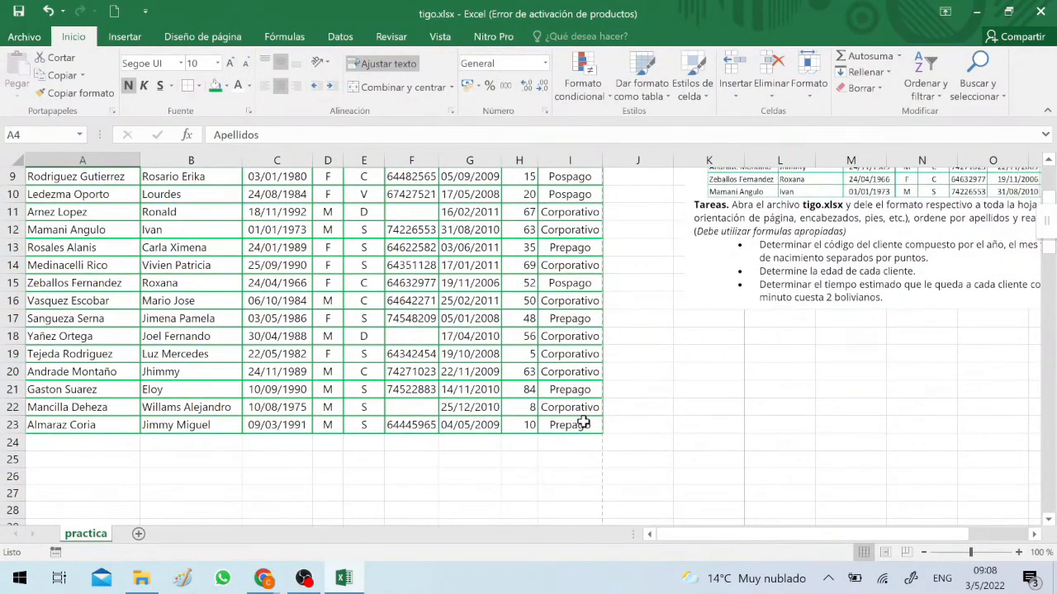
left_click(583, 423, "shift")
scroll(369, 359, "up", 3)
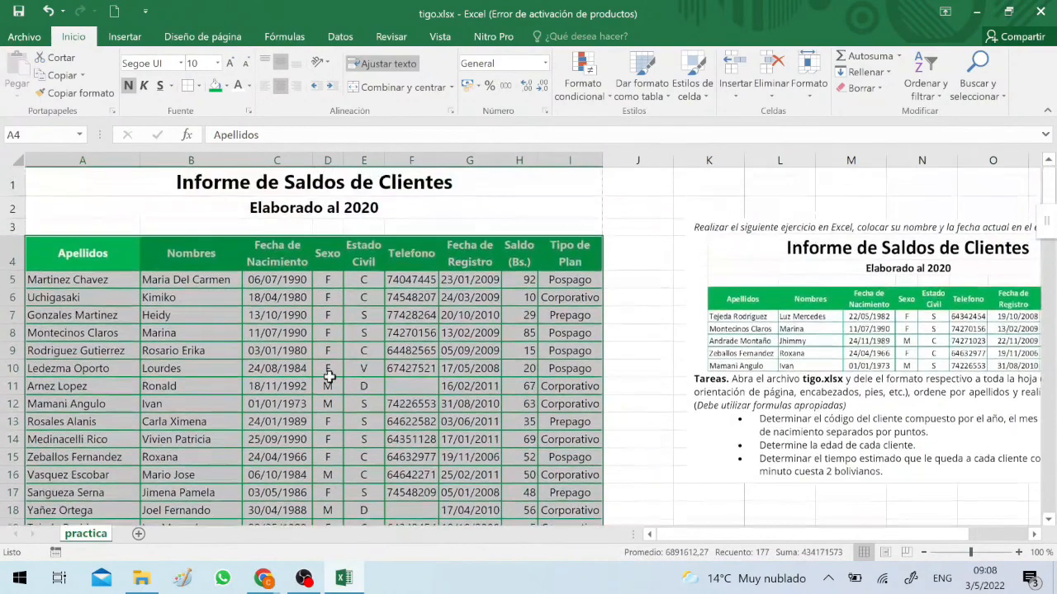
left_click(183, 264)
double_click(175, 313)
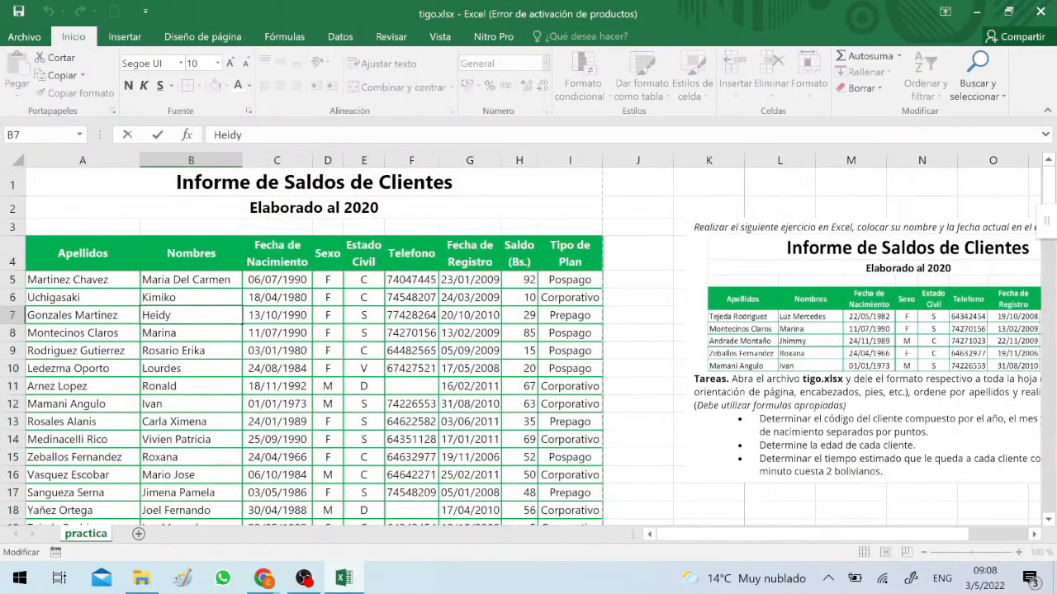
Sort the client table, with headers, by Apellidos and then by Nombres, both by values from A to Z
left_click(317, 344)
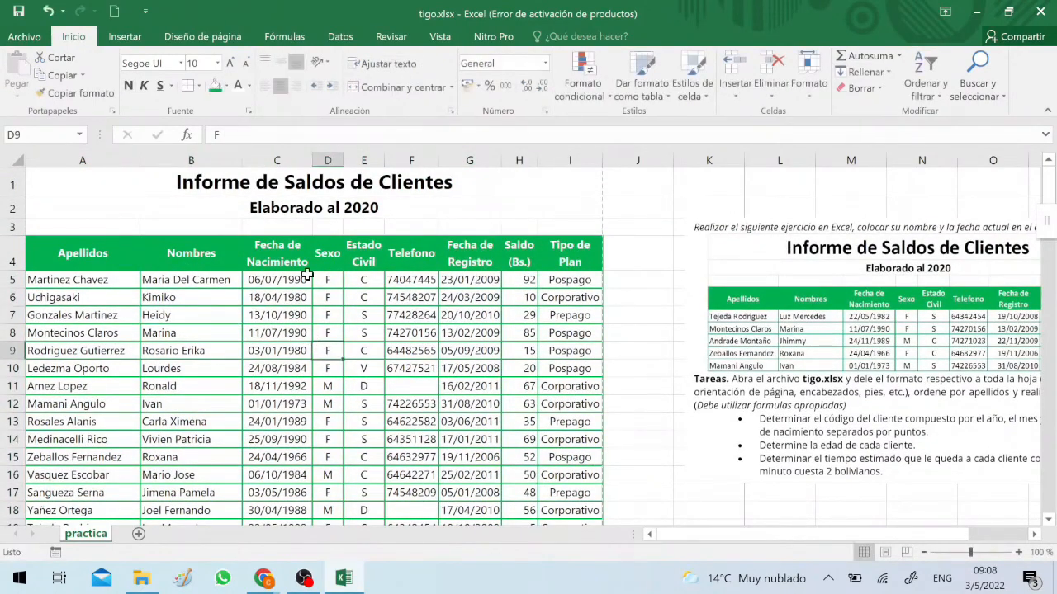
left_click(339, 39)
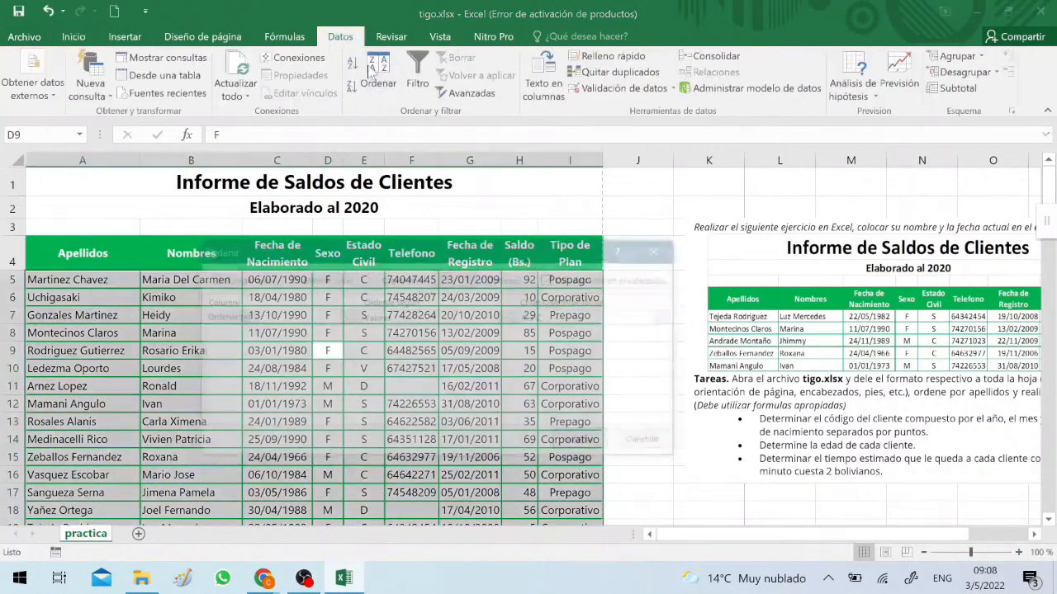
left_click(373, 70)
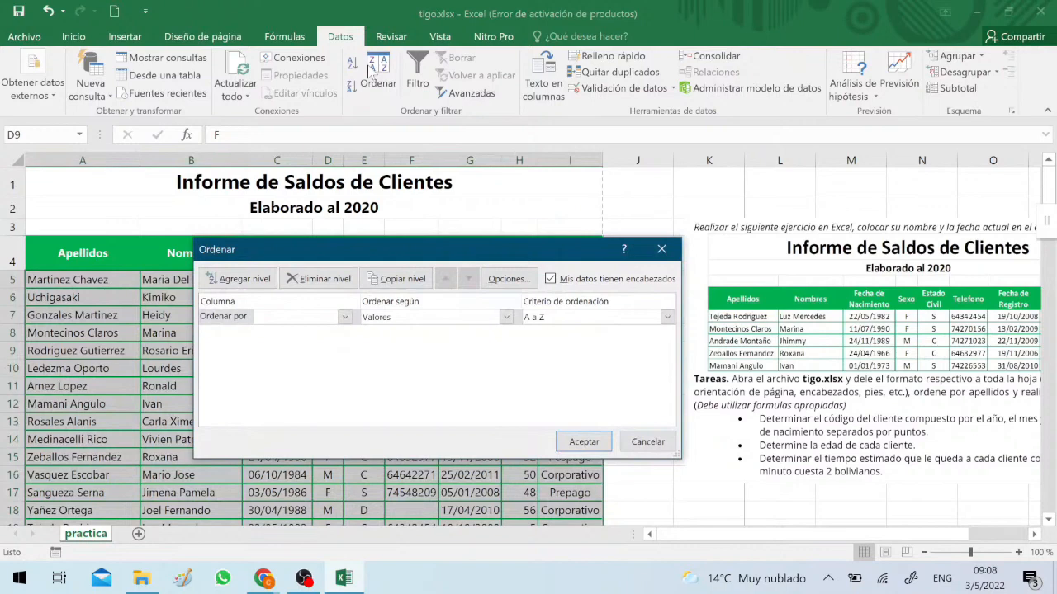
left_click(550, 279)
left_click(344, 317)
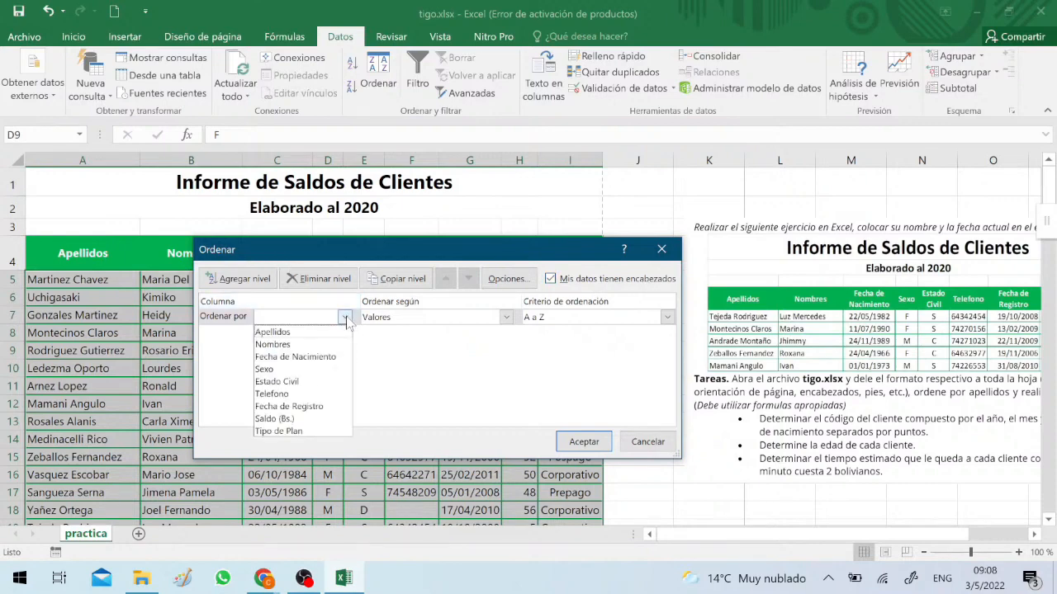
left_click(272, 332)
left_click(244, 280)
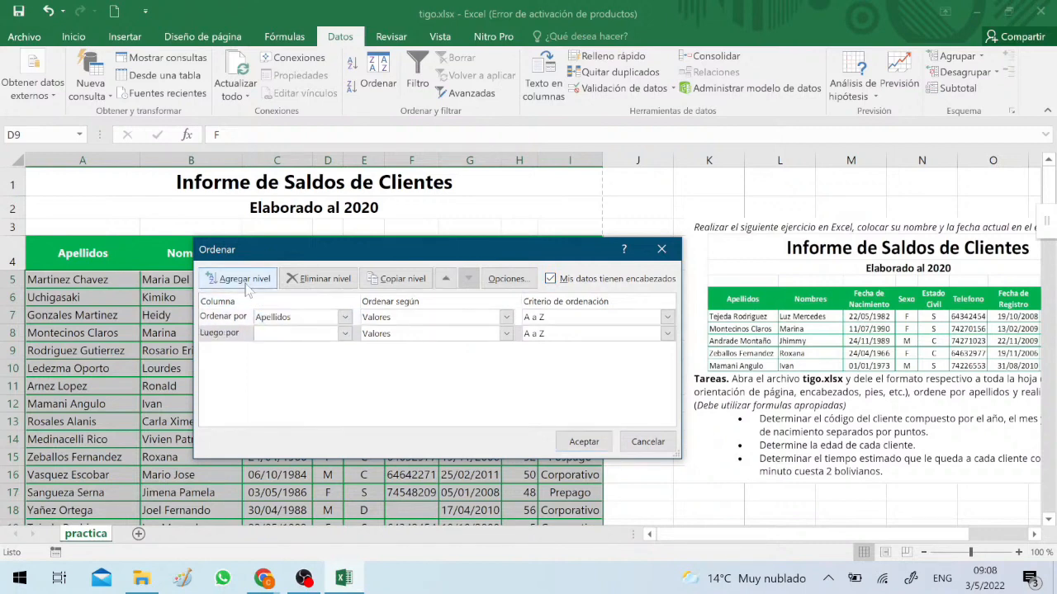
left_click(344, 333)
left_click(315, 362)
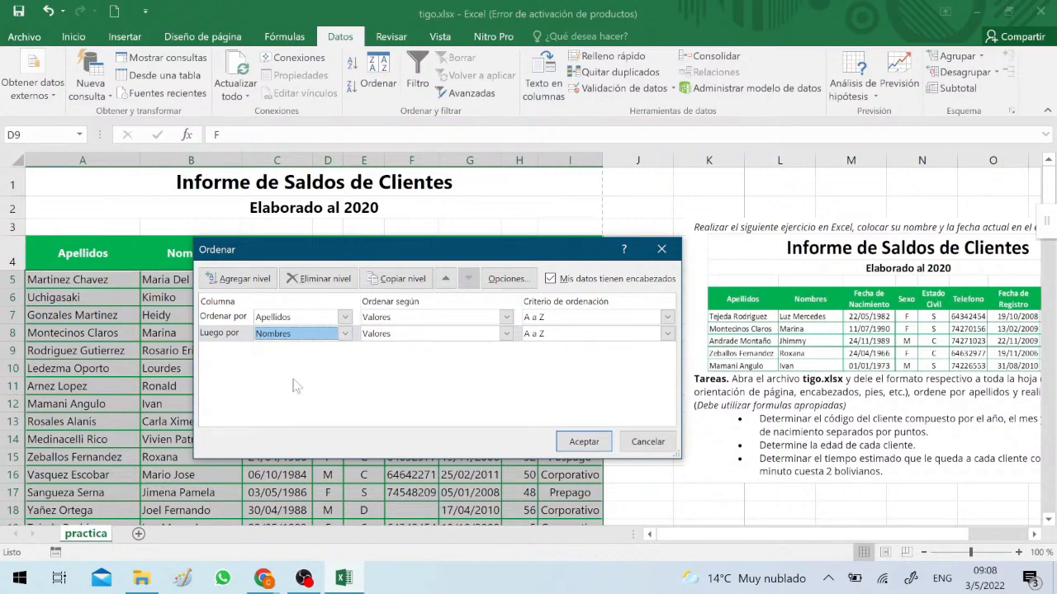
left_click(583, 442)
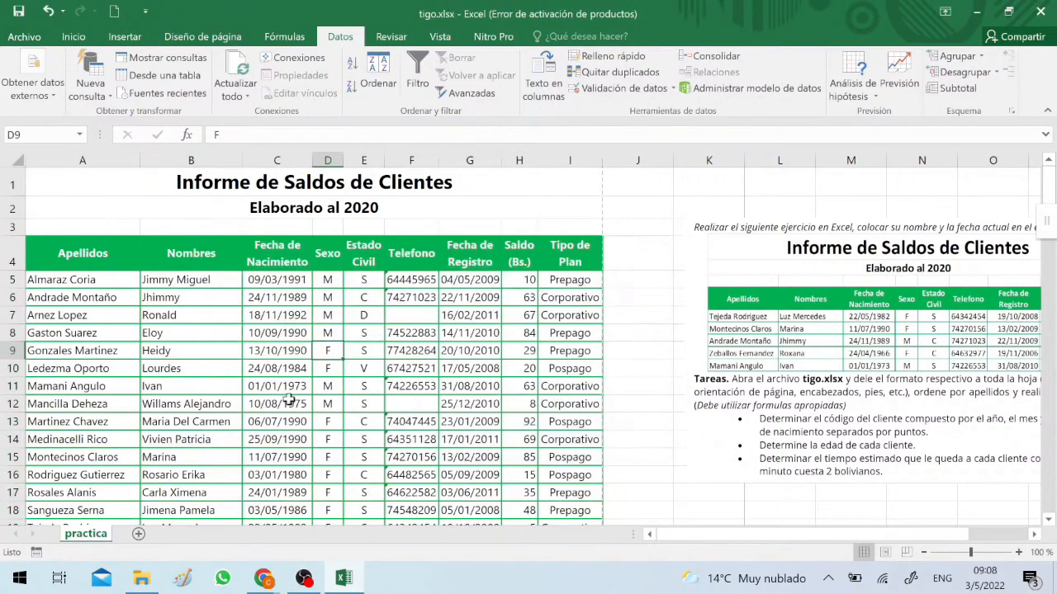
Shift the exercise image slightly closer to the table and insert a column before Apellidos with the header Nro in A4
left_click(46, 285)
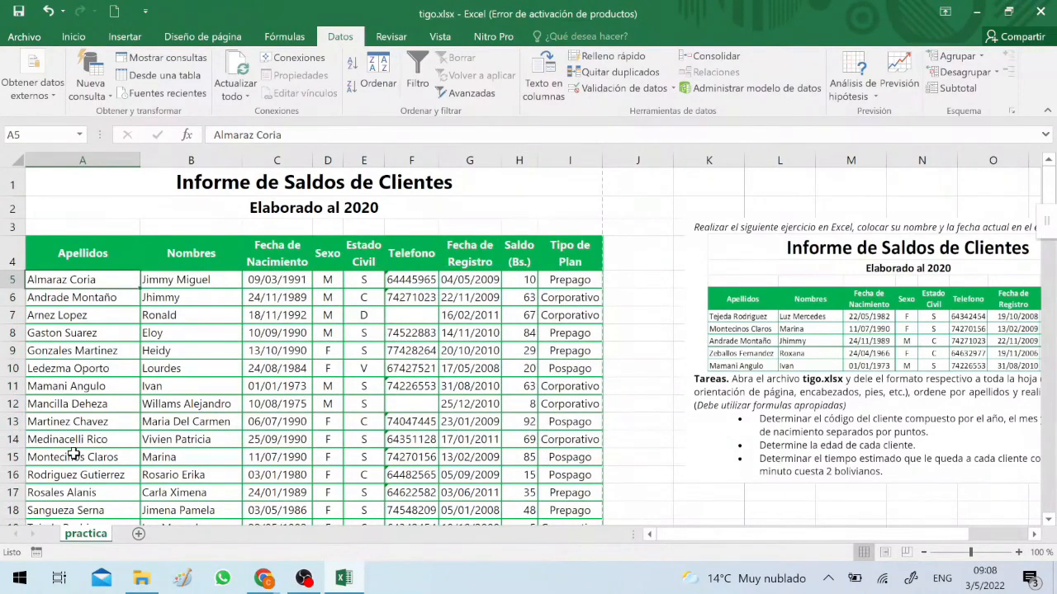
left_click_drag(904, 441, 877, 445)
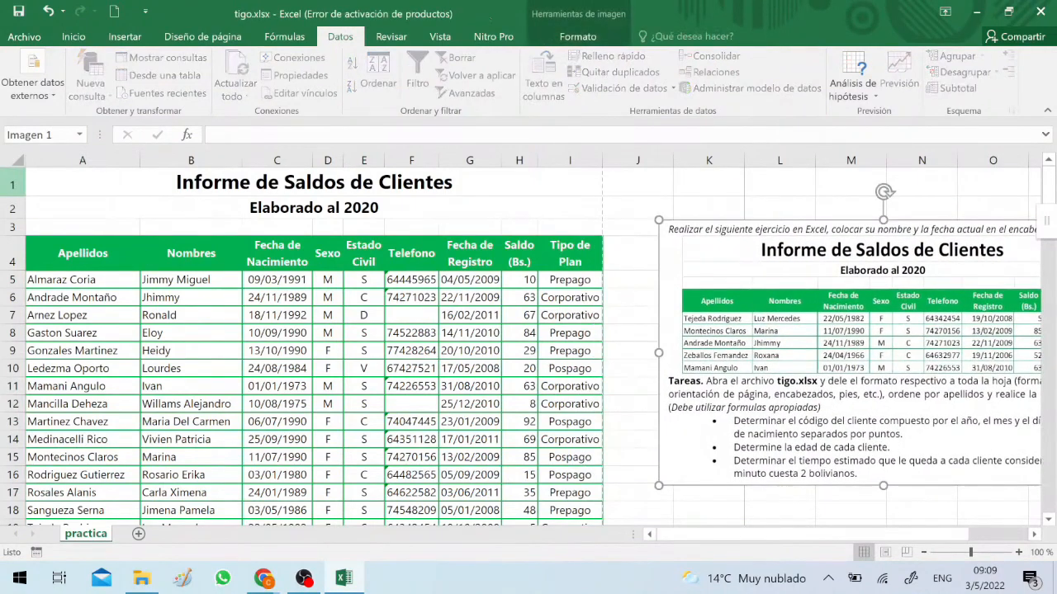
right_click(55, 160)
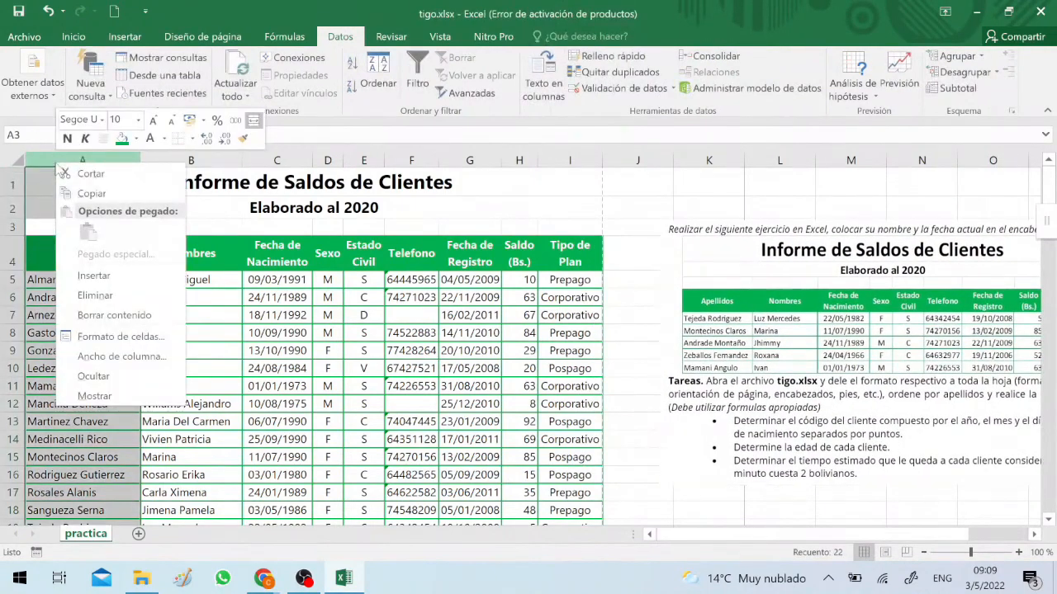
left_click(93, 270)
left_click(78, 256)
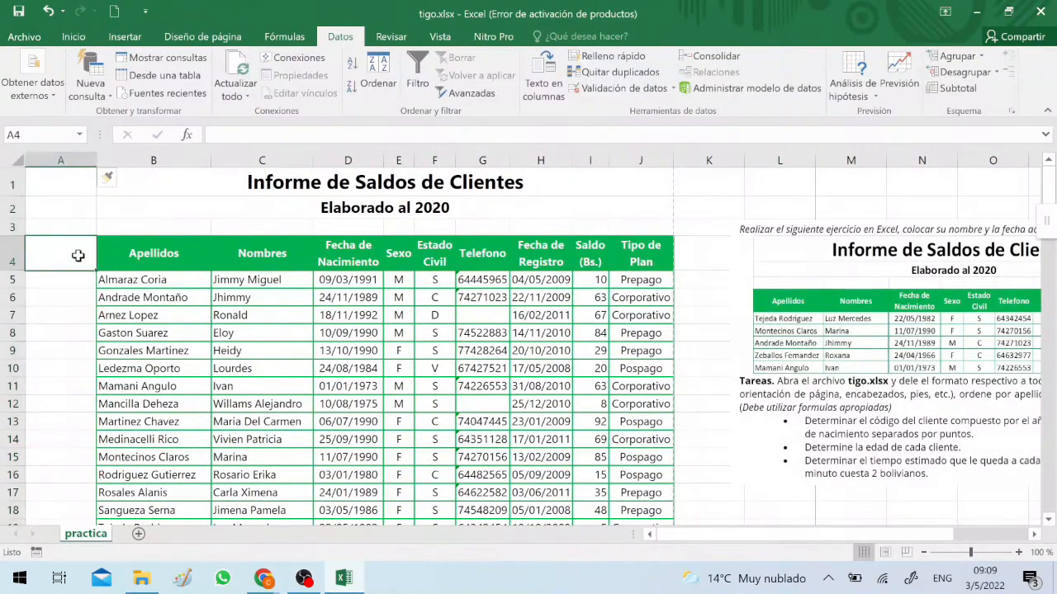
type("Nro")
key("Return")
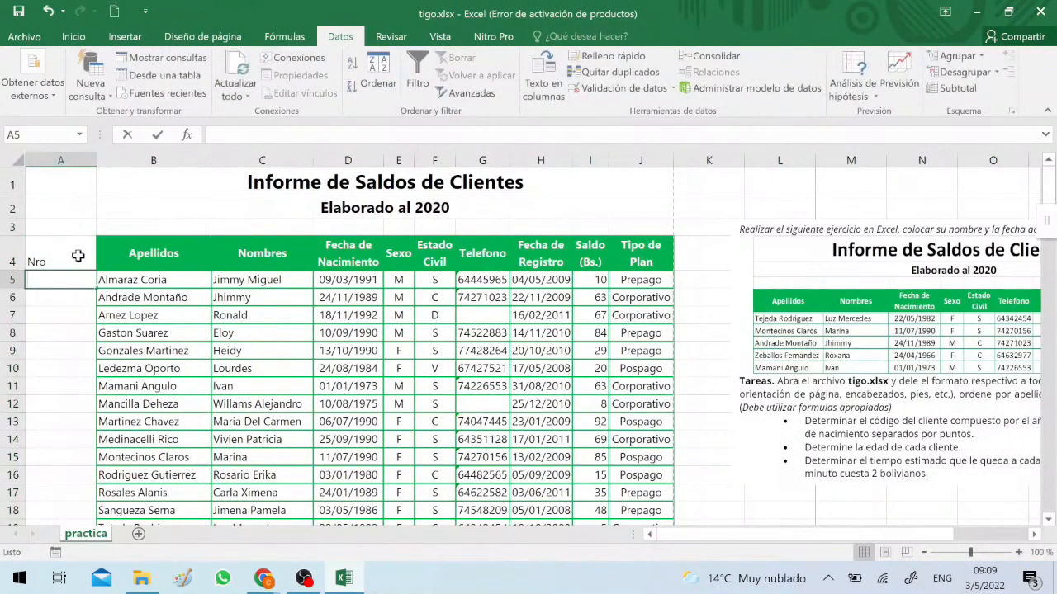
Number the clients from 1 to 19 in A5:A23 by filling a series, and narrow column A to fit the numbers
type("1")
key("Return")
type("2")
key("Up")
key("shift+Down")
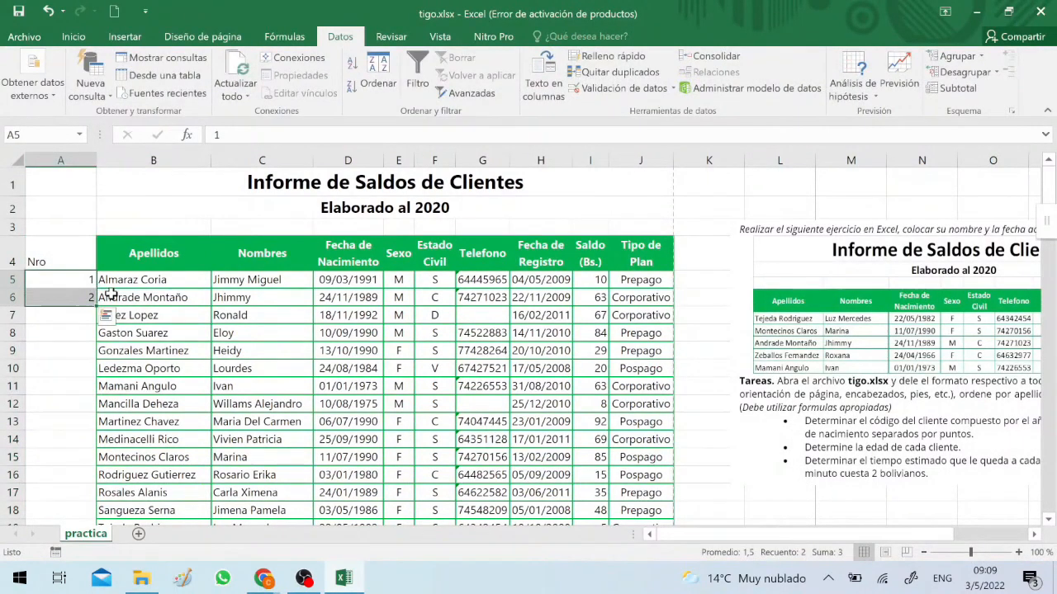
left_click_drag(95, 305, 102, 498)
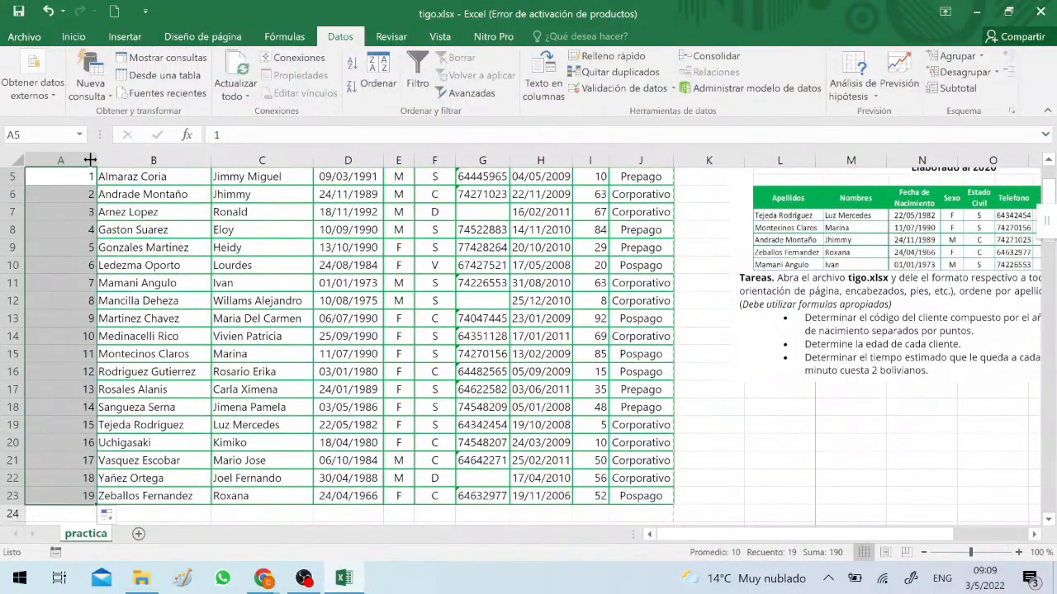
left_click_drag(90, 160, 49, 160)
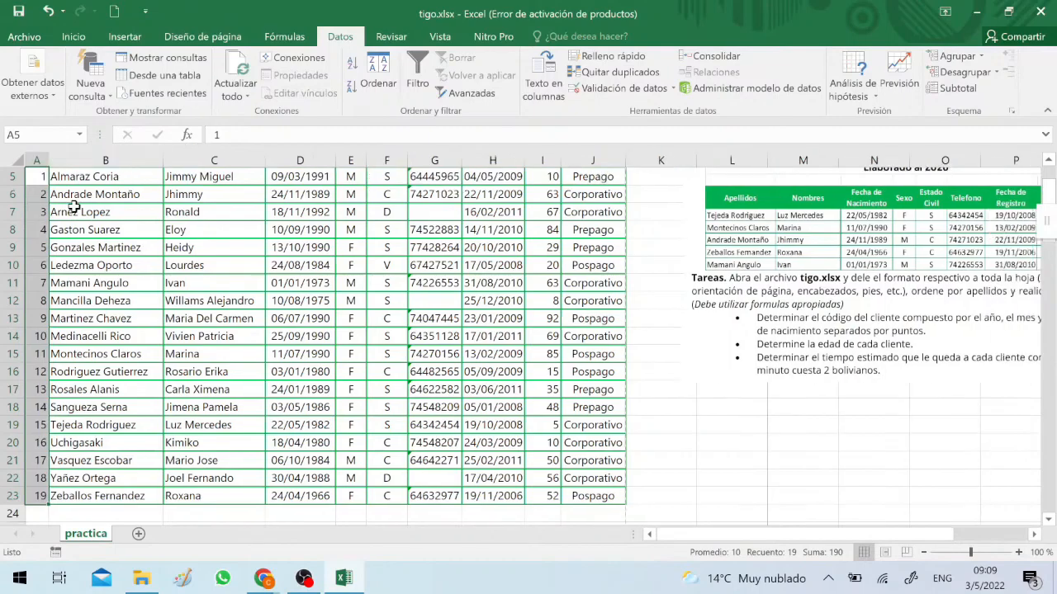
Copy the cell formatting of the Apellidos column, B4:B23, onto the Nro column, A4:A23
left_click(78, 230)
scroll(78, 235, "up", 2)
left_click(79, 248)
scroll(120, 352, "down", 5)
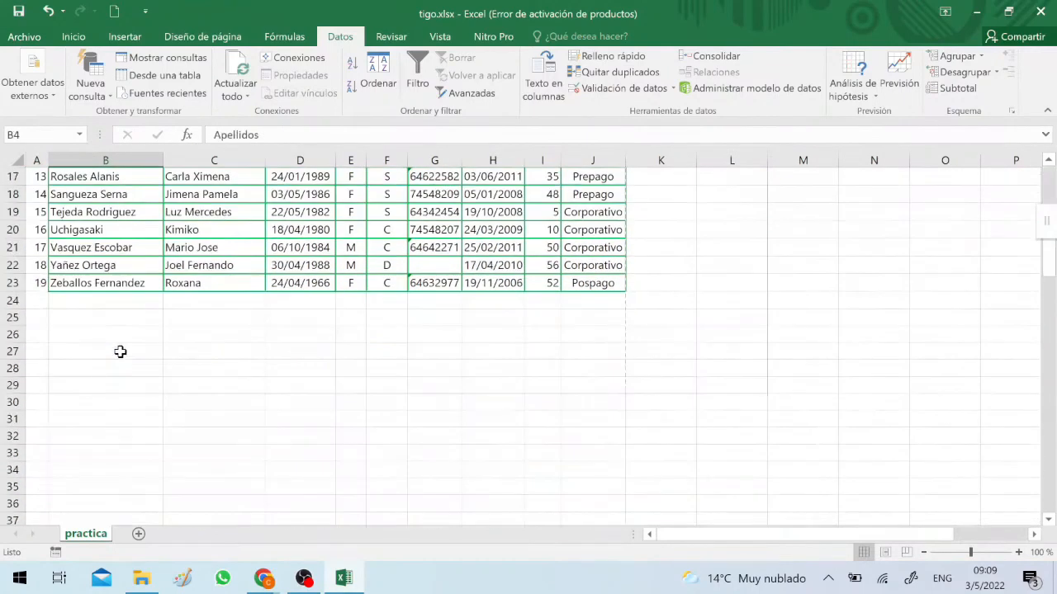
left_click(120, 283, "shift")
scroll(120, 283, "up", 5)
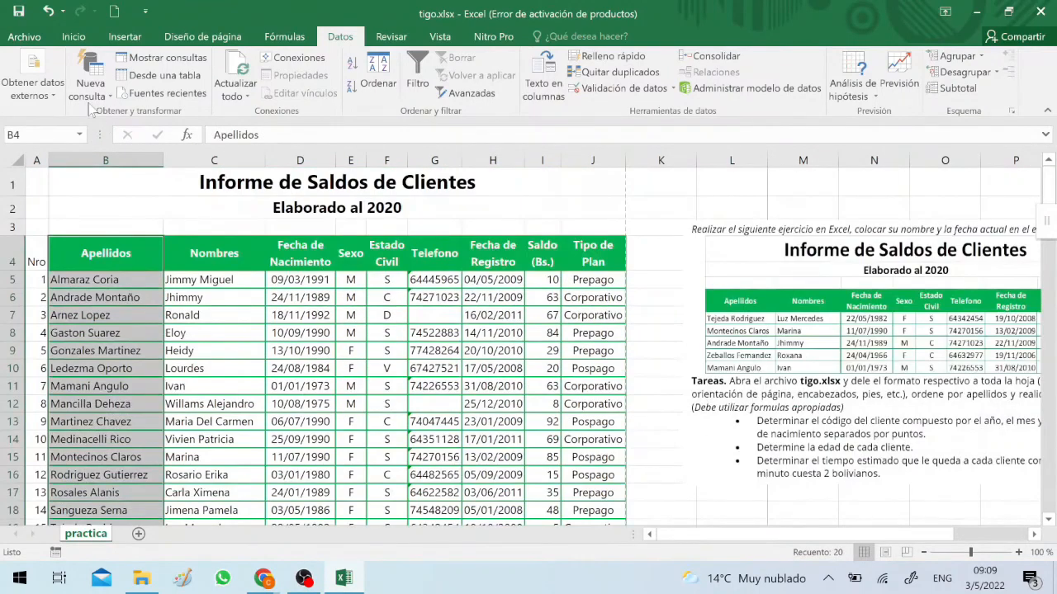
left_click(71, 37)
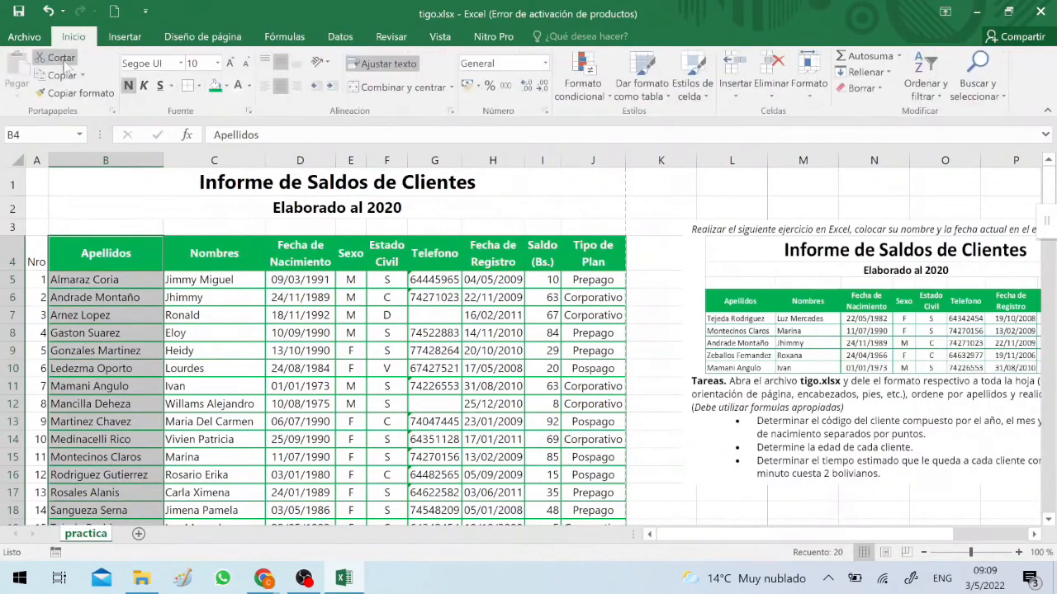
left_click(75, 93)
left_click(29, 262)
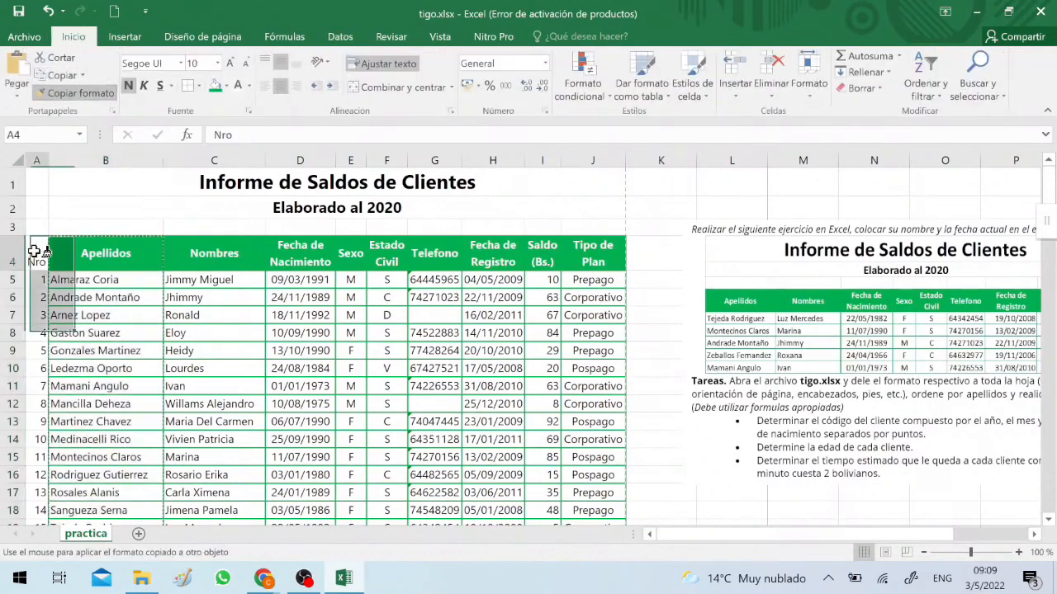
Adjust column A's width to fit the Nro header snugly and make the client numbers bold
left_click_drag(47, 159, 64, 159)
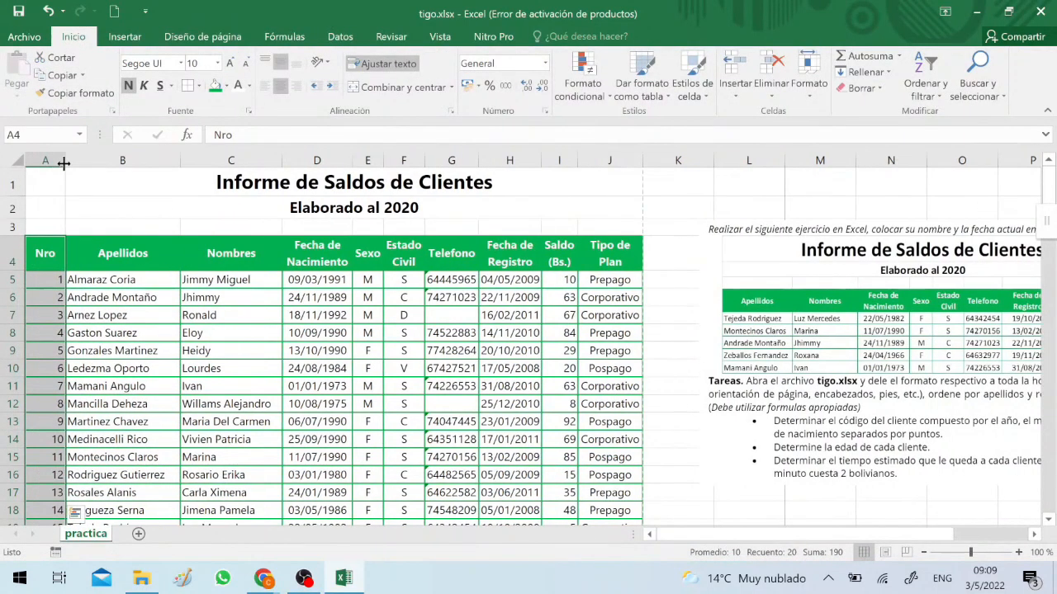
left_click(54, 159)
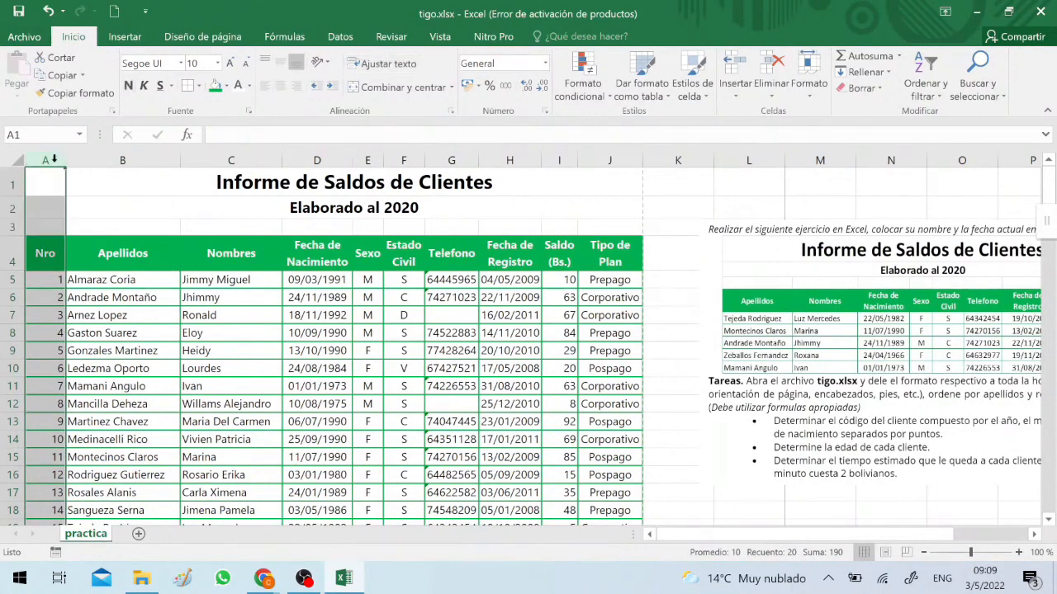
left_click_drag(63, 163, 50, 163)
left_click(38, 159)
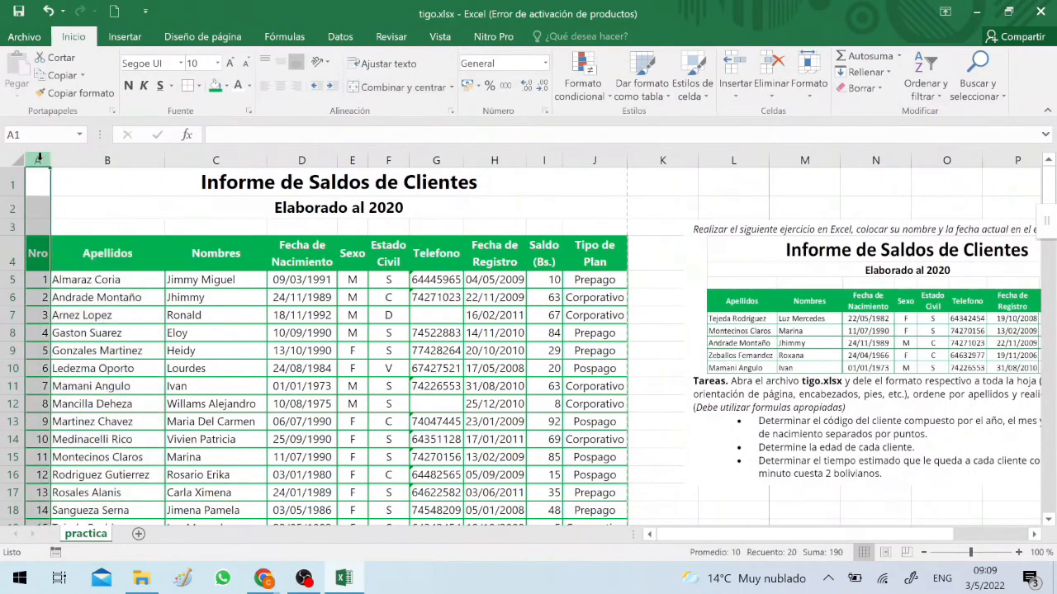
left_click(62, 348)
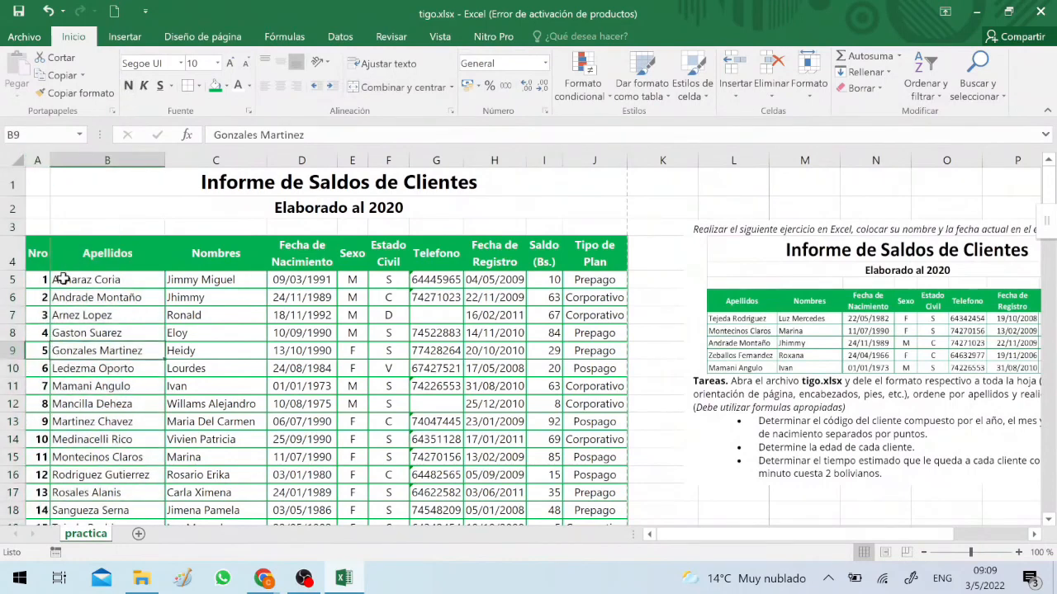
Fill the Nro header cell A4 with the standard dark red color
left_click(37, 254)
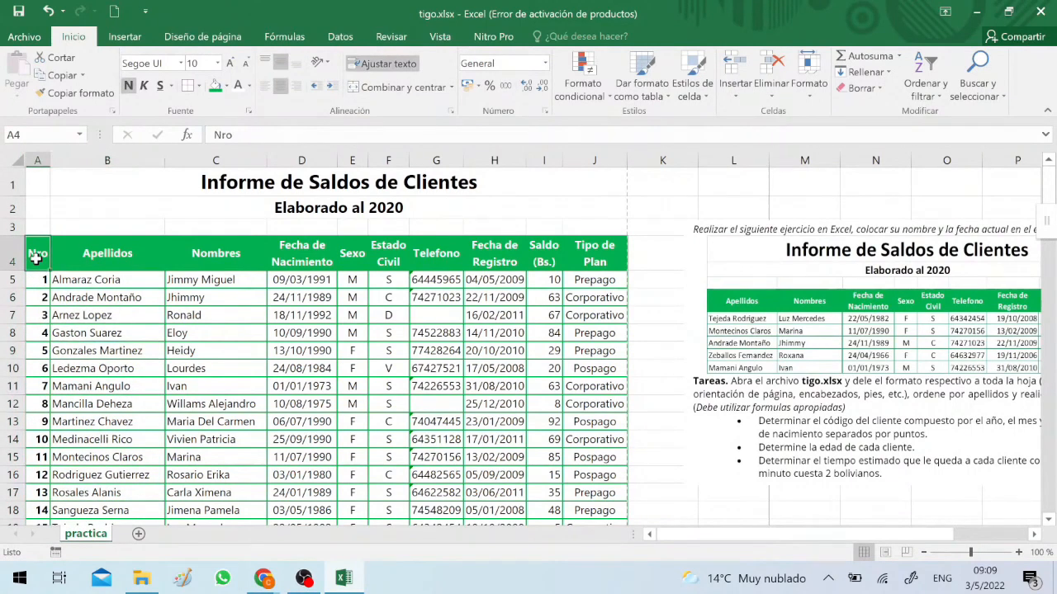
left_click(227, 88)
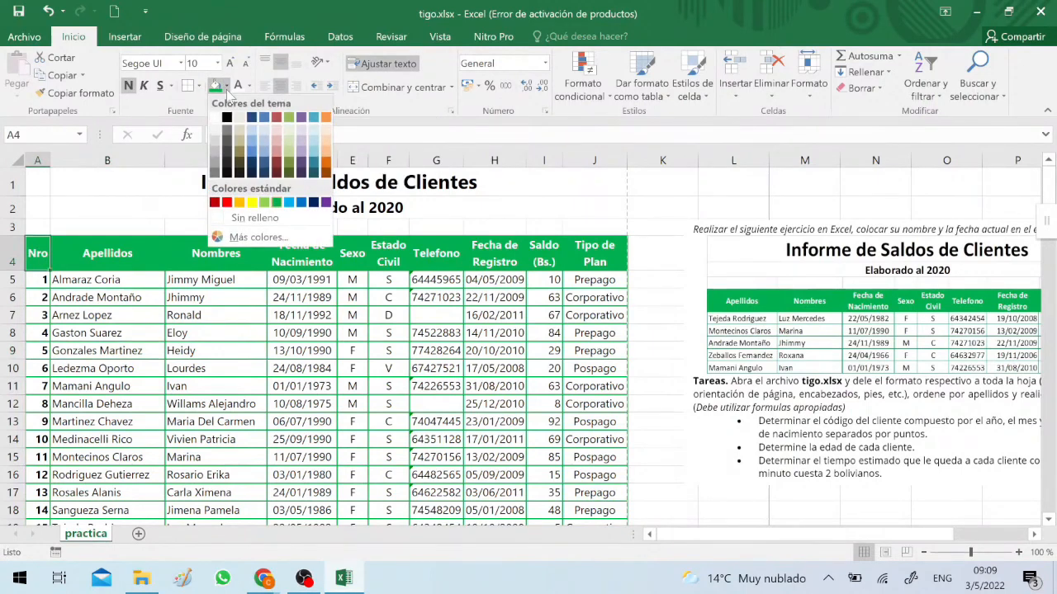
left_click(214, 203)
left_click(214, 311)
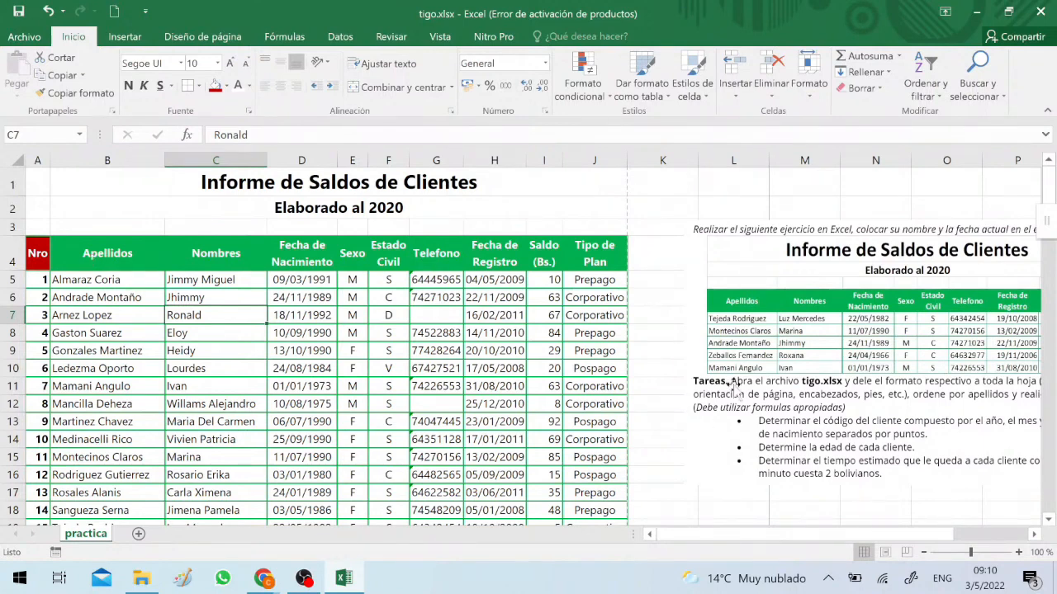
Move the exercise image over column J so its full task text can be read
left_click_drag(798, 308, 676, 294)
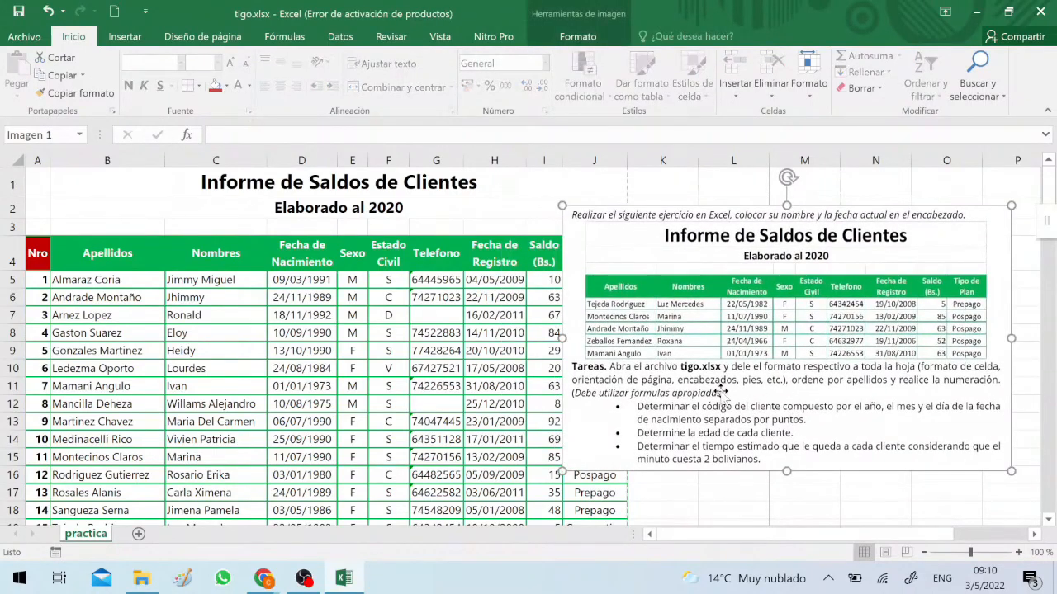
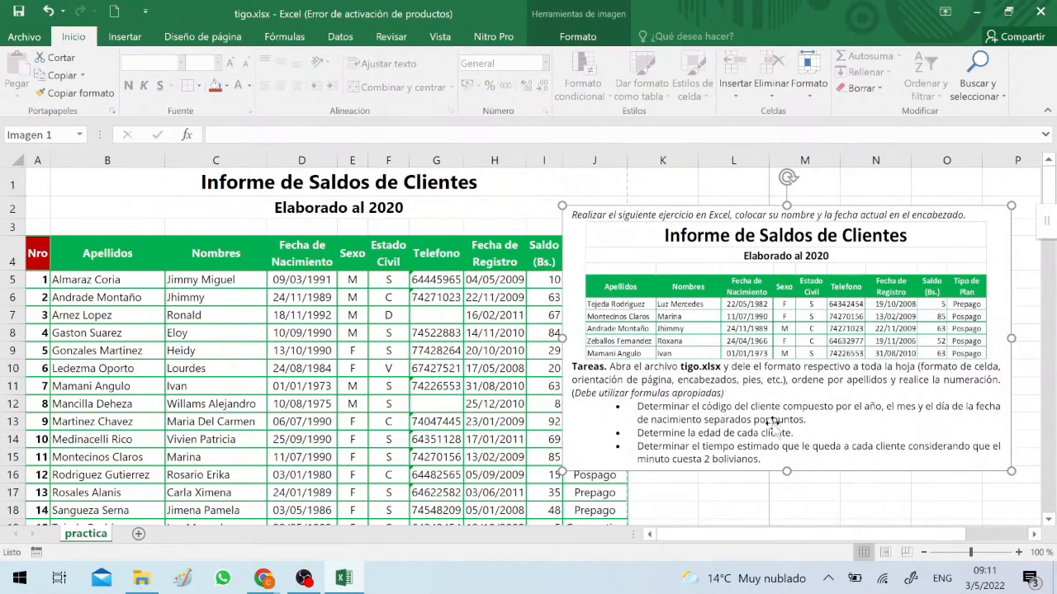
Move the exercise image away from the Tipo de Plan column so that column K beside the table is free
left_click_drag(715, 431, 892, 436)
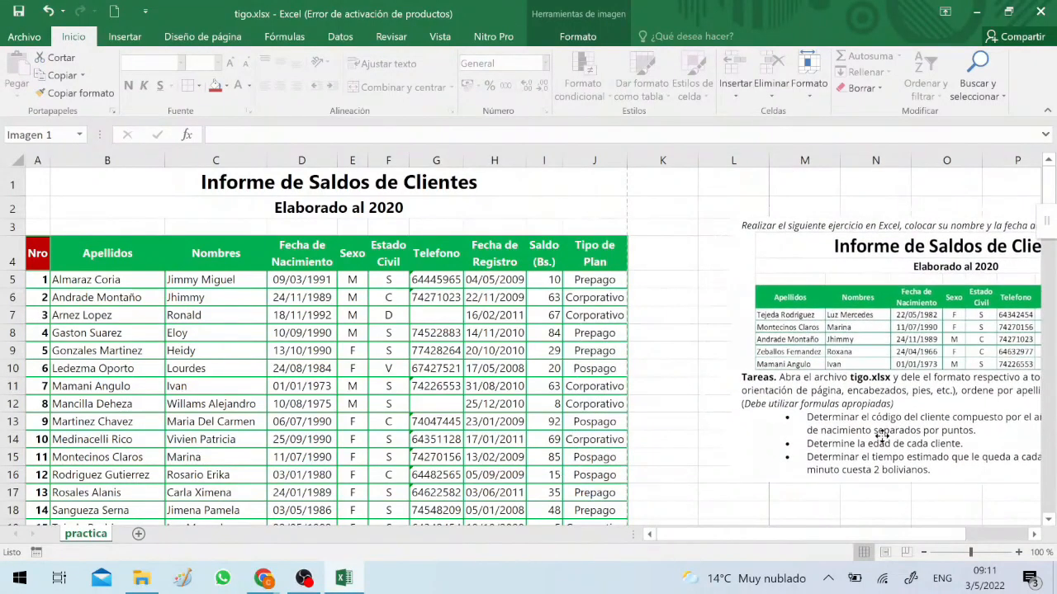
left_click(666, 285)
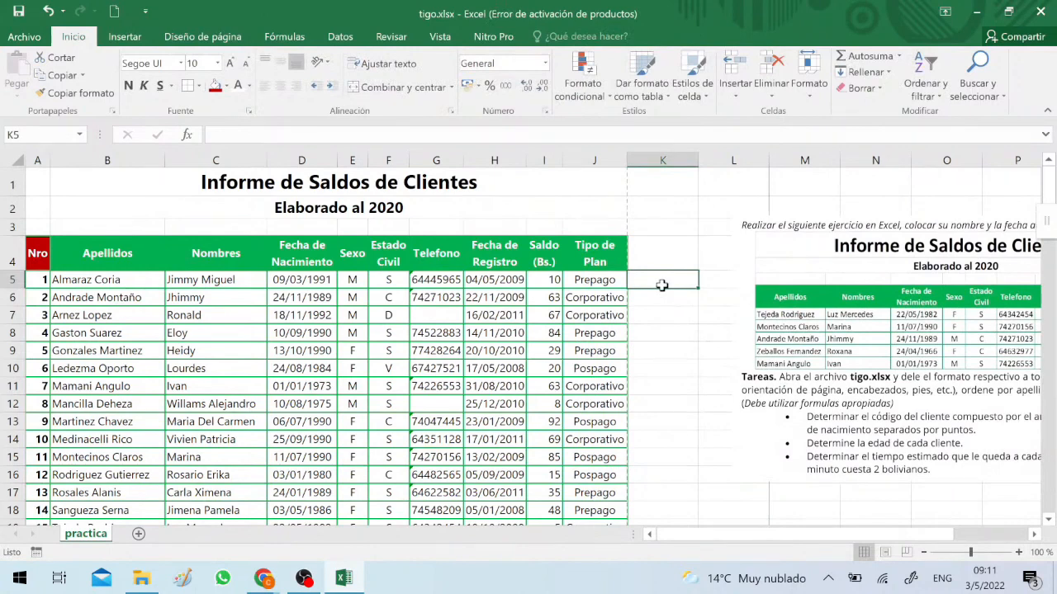
type("=")
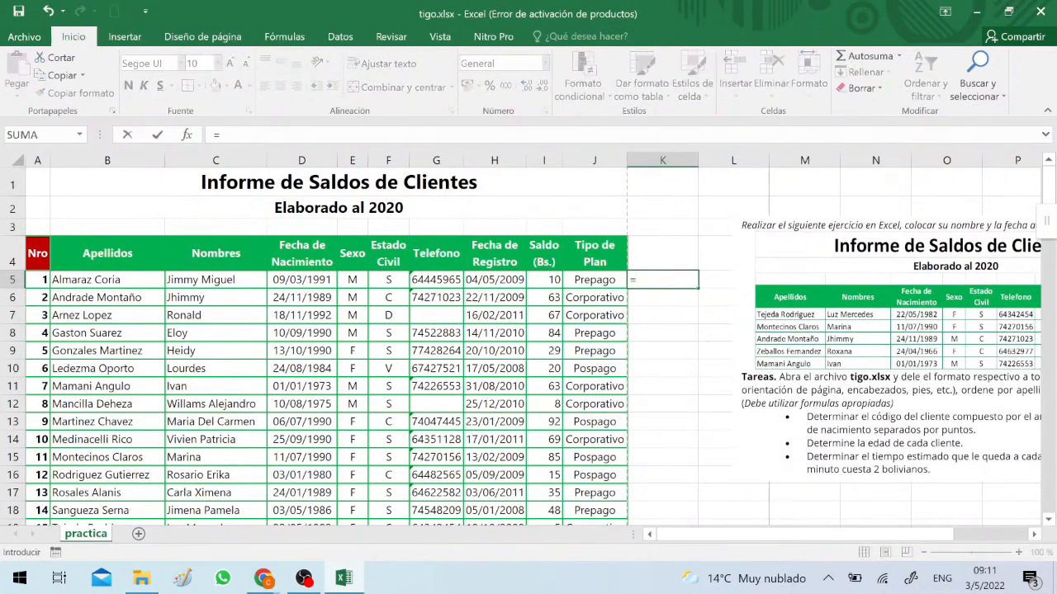
key("Escape")
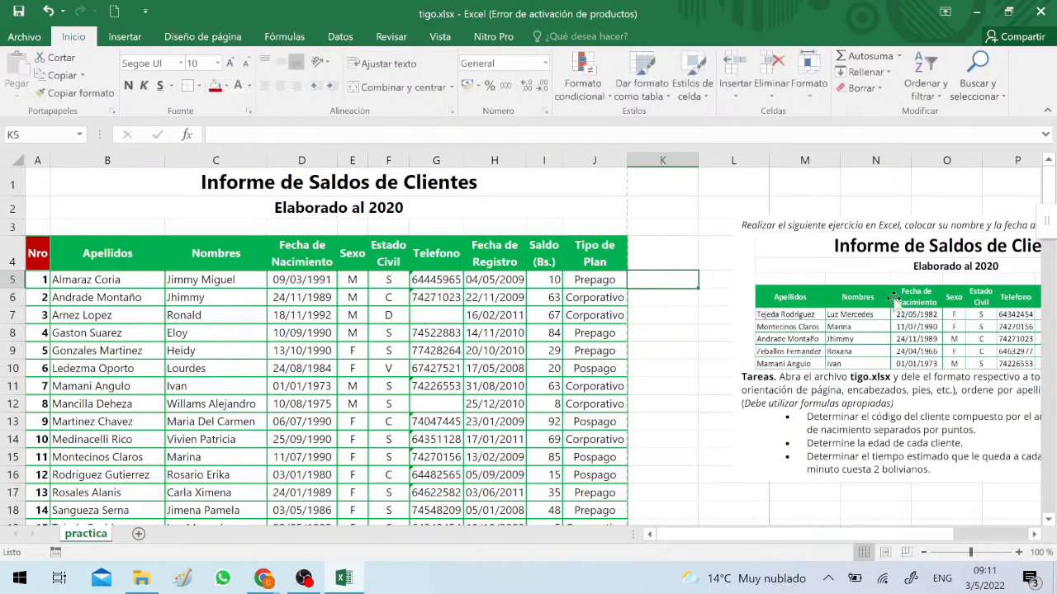
left_click_drag(904, 299, 886, 311)
Begin a formula in K5 with the AÑO function for the first client's code
left_click(652, 277)
type("=")
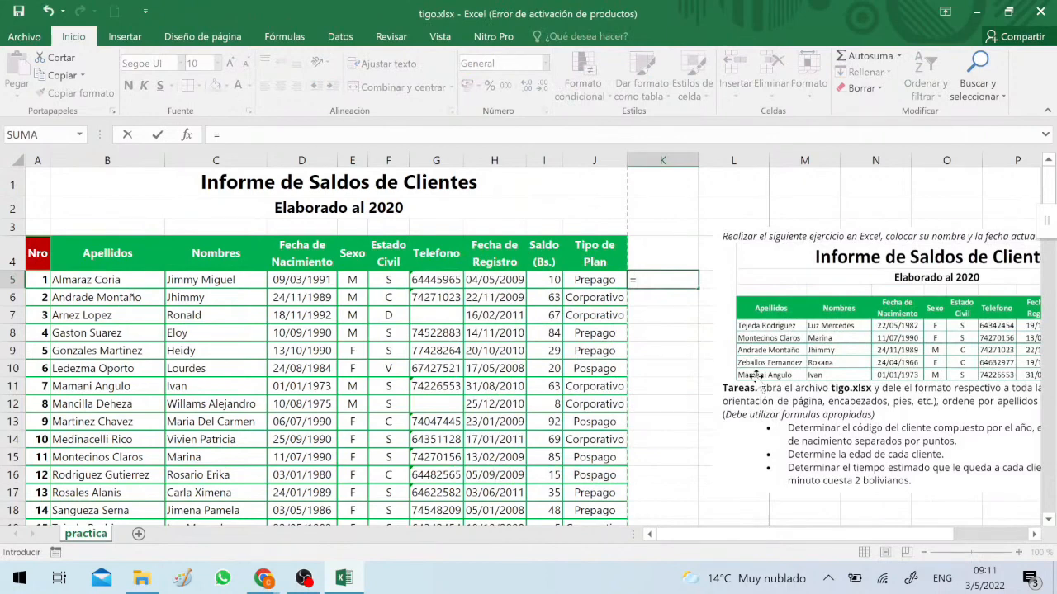
type("a")
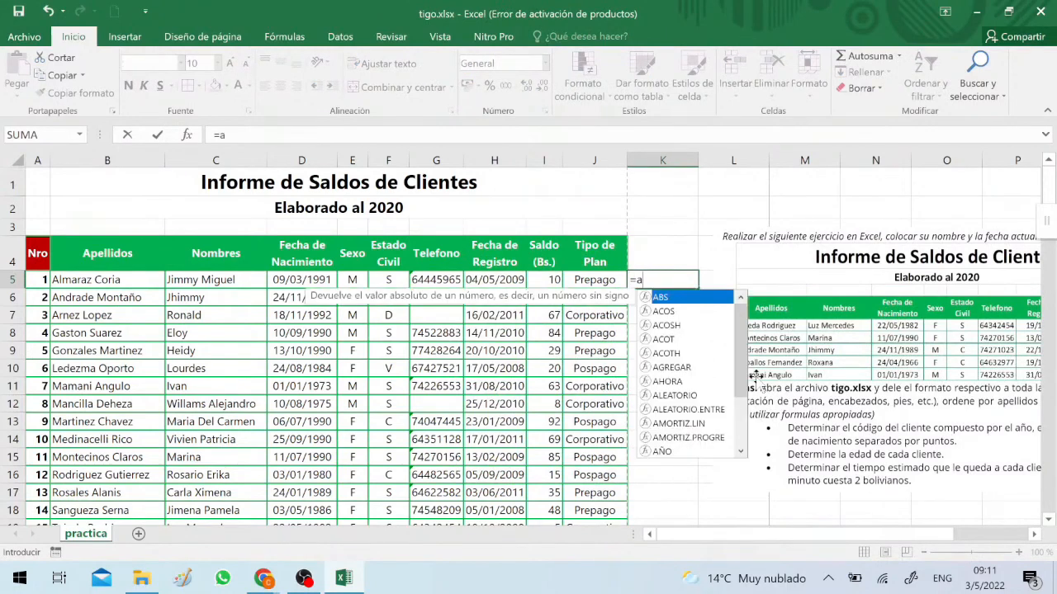
left_click(662, 451)
double_click(662, 452)
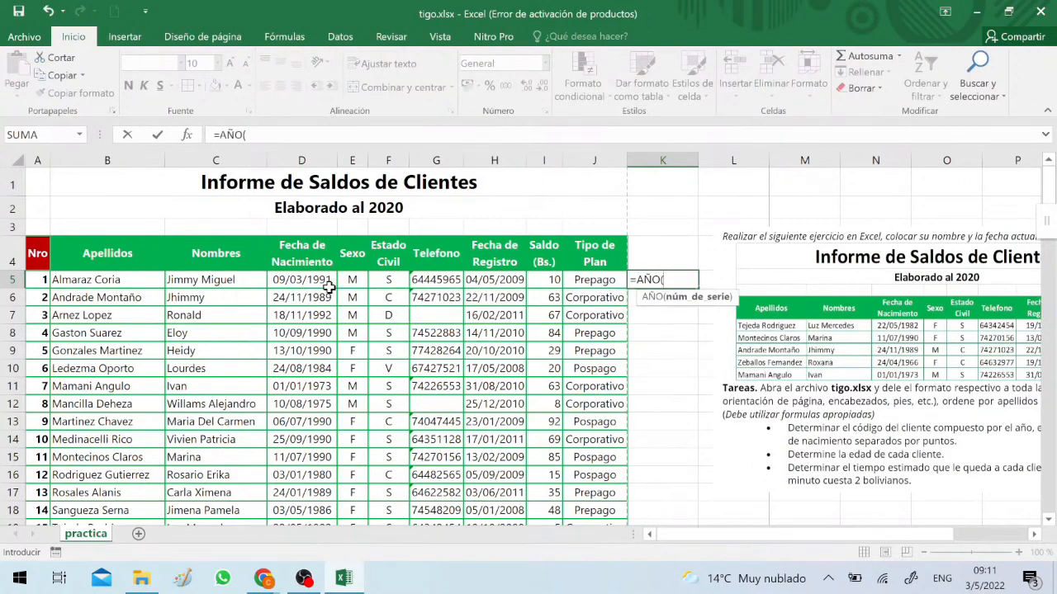
left_click(308, 269)
left_click(307, 279)
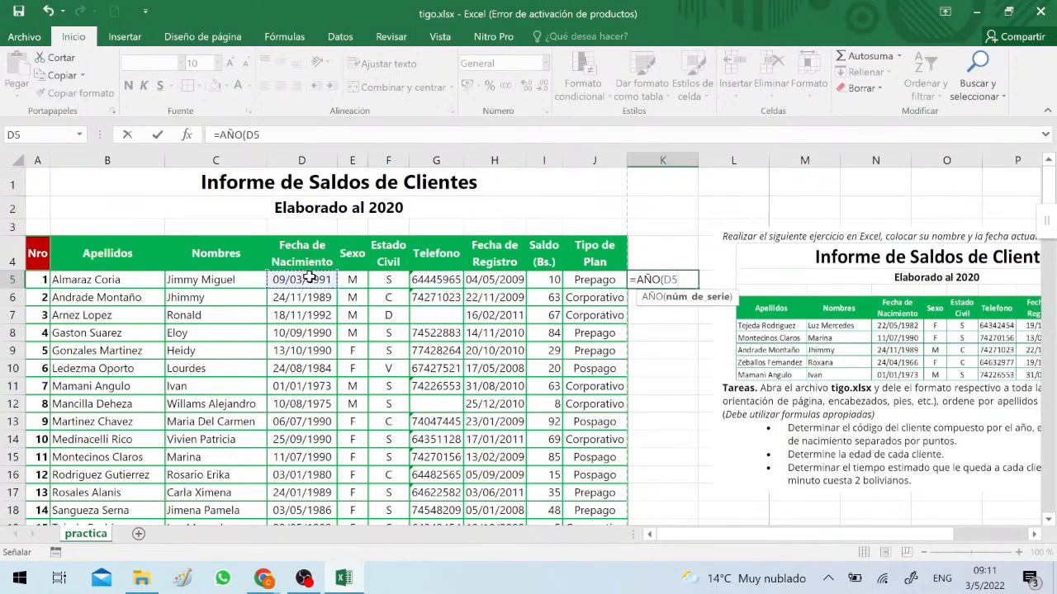
key("Left")
key("Left")
key("Down")
key("Down")
key("Right")
key("Right")
key("Right")
key("Right")
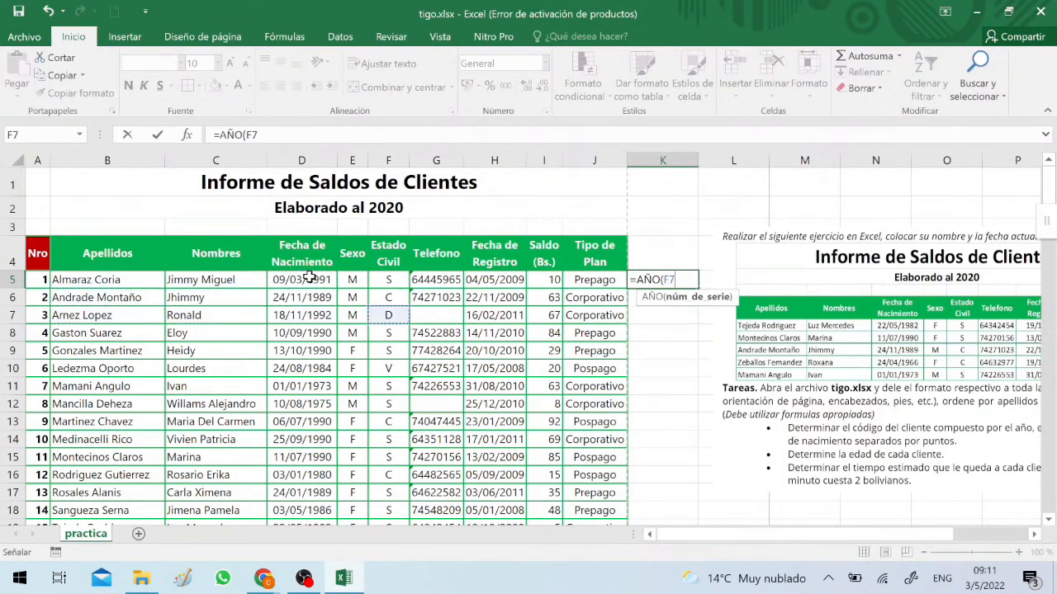
key("Up")
key("Up")
key("Left")
key("Left")
key("Up")
key("Down")
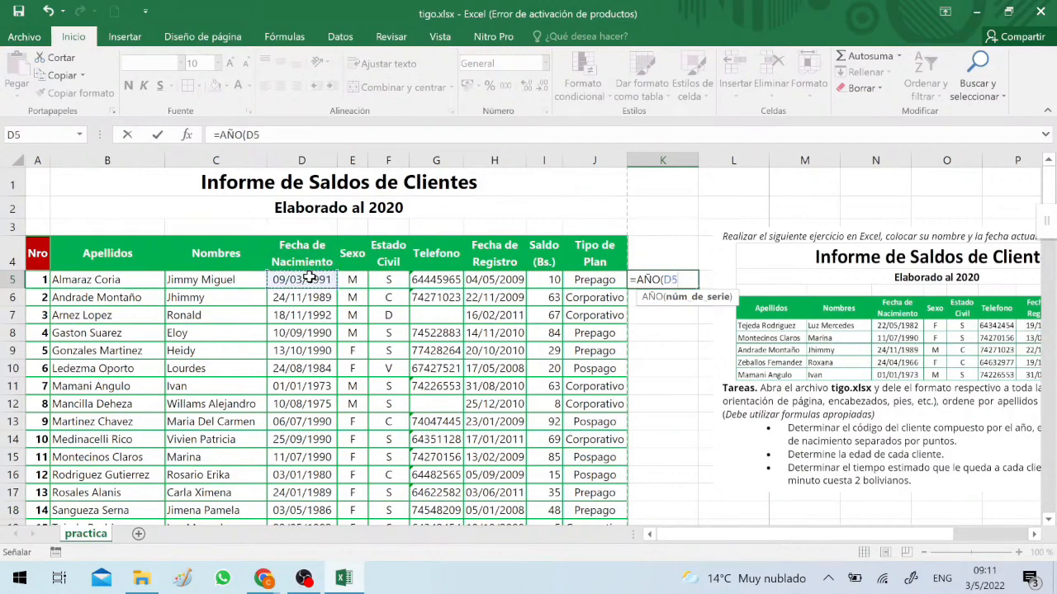
key("BackSpace")
key("BackSpace")
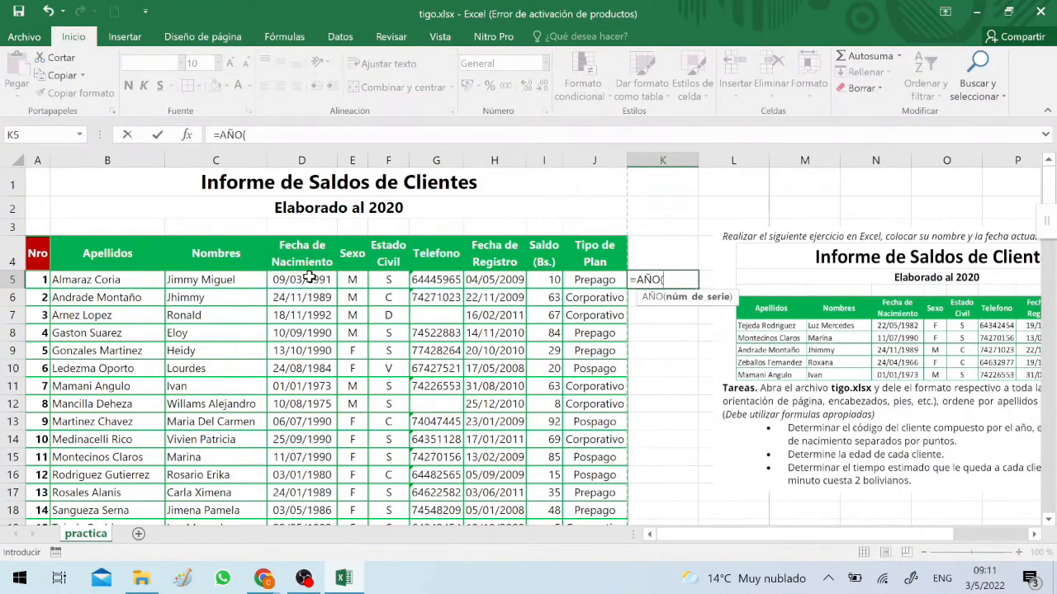
Complete the K5 formula as =AÑO(D5), taking the year from the first client's birth date cell
left_click(307, 279)
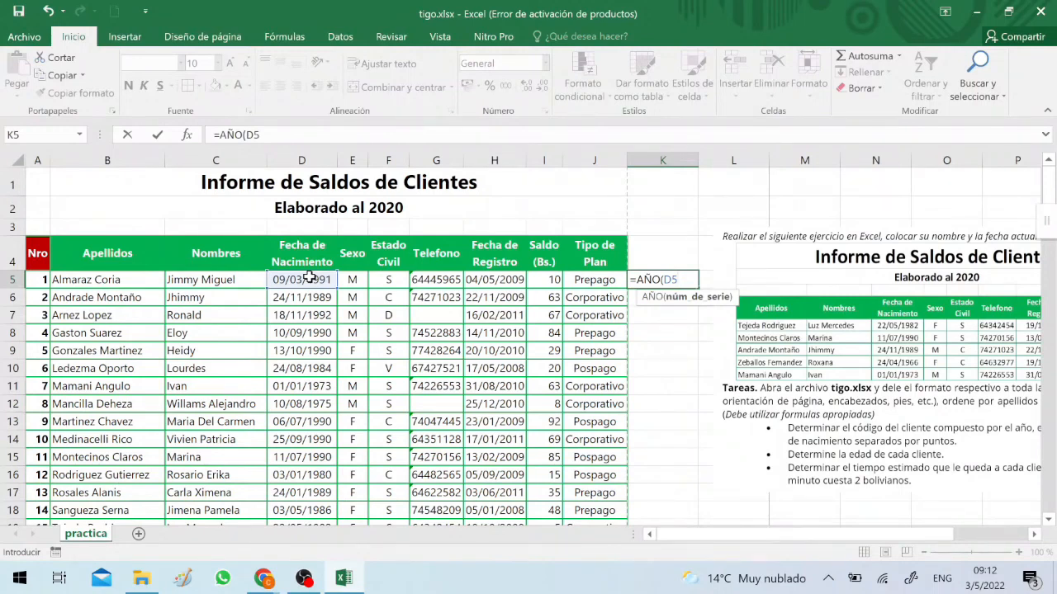
type(")")
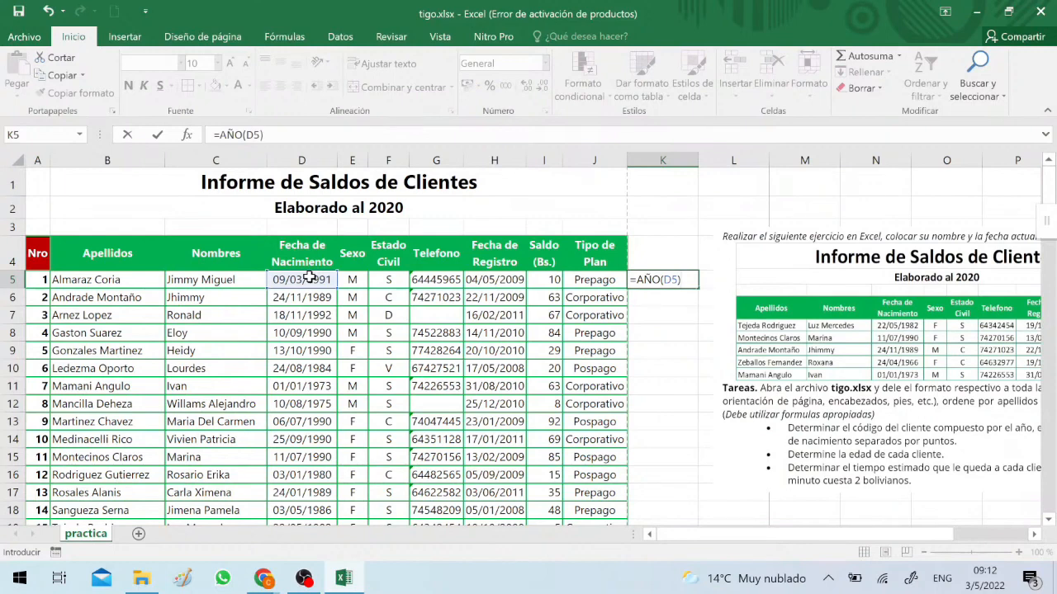
key("Return")
key("Up")
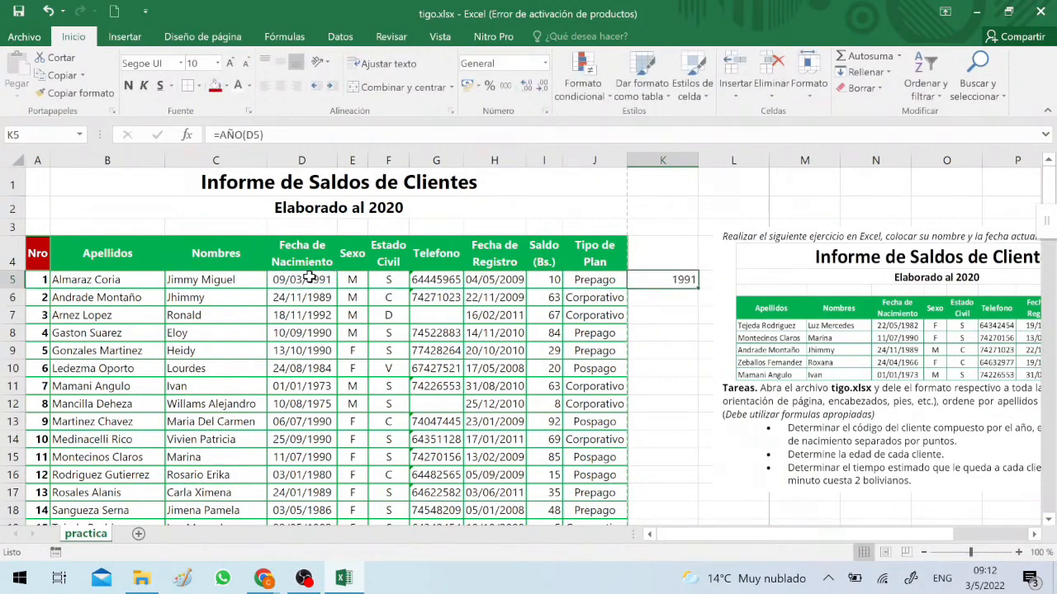
Bring the exercise image over the table to read the client code task, and put it back beside the table around column M
key("Right")
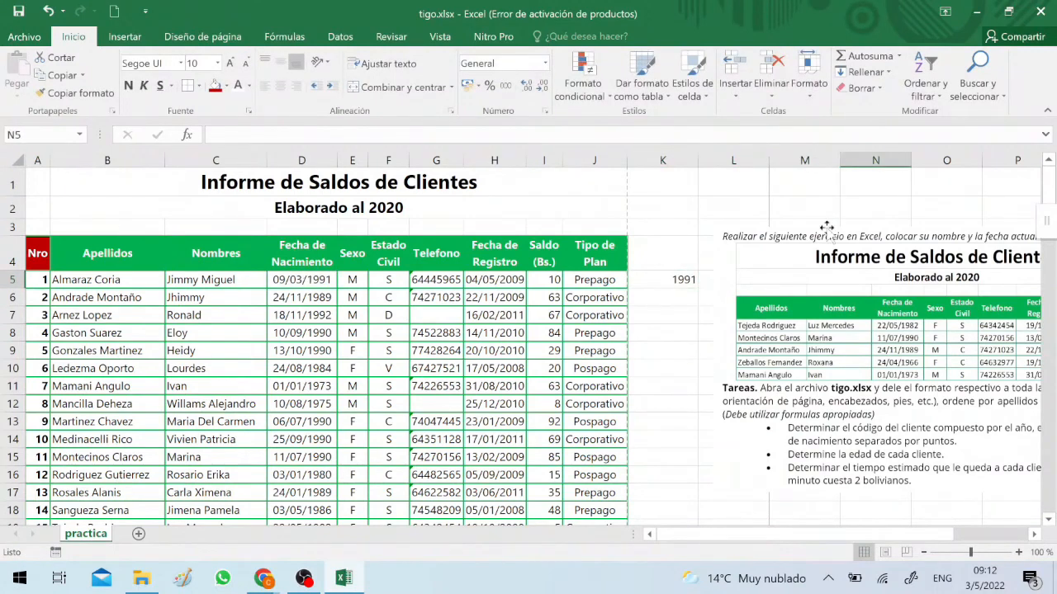
left_click_drag(873, 327, 502, 356)
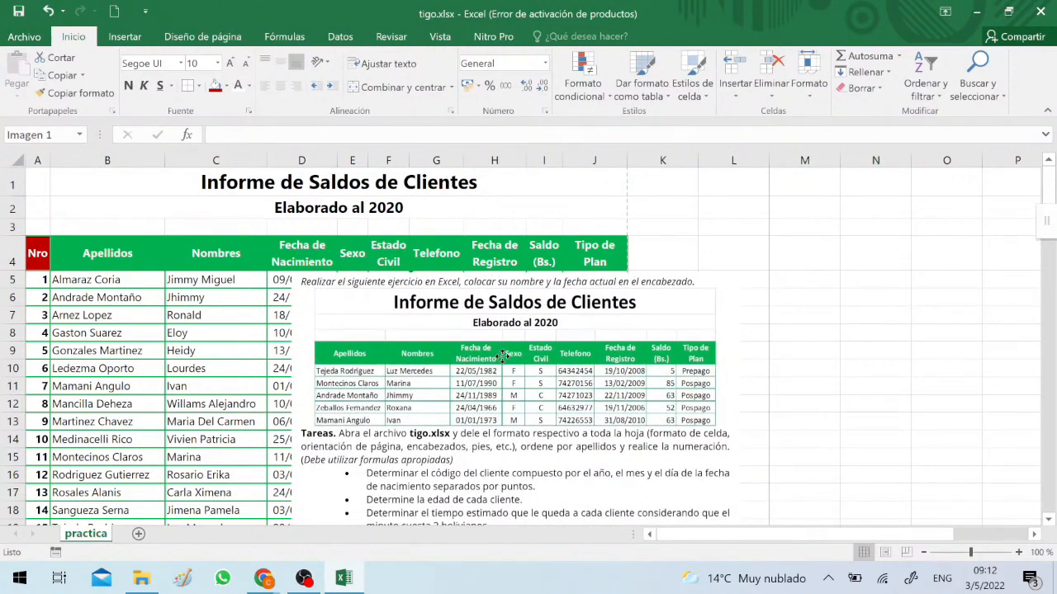
left_click_drag(503, 356, 989, 275)
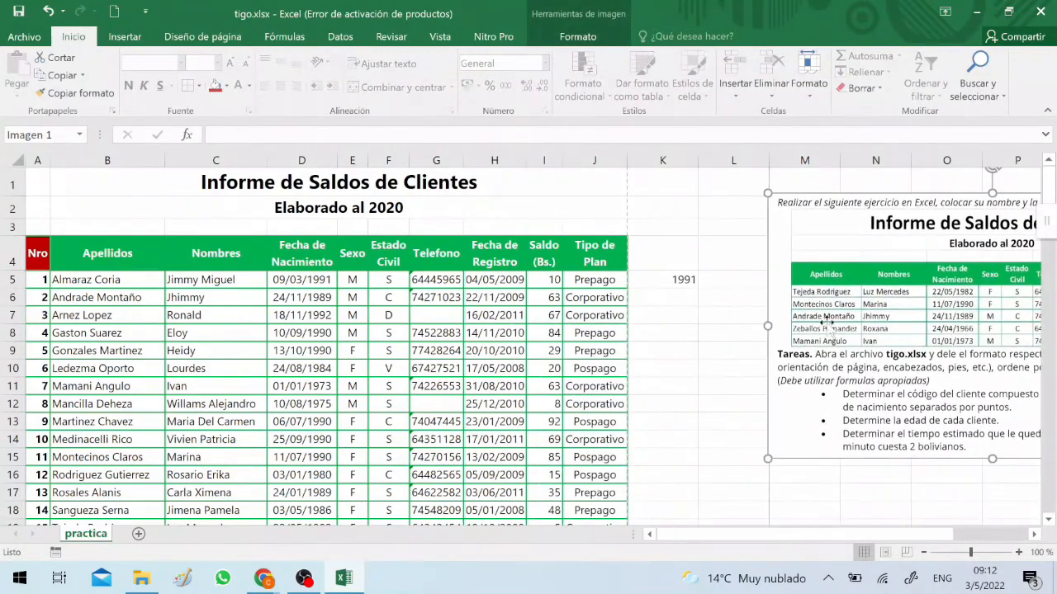
Append a dot separator to the year formula in K5, making it =AÑO(D5) & "."
left_click(698, 283)
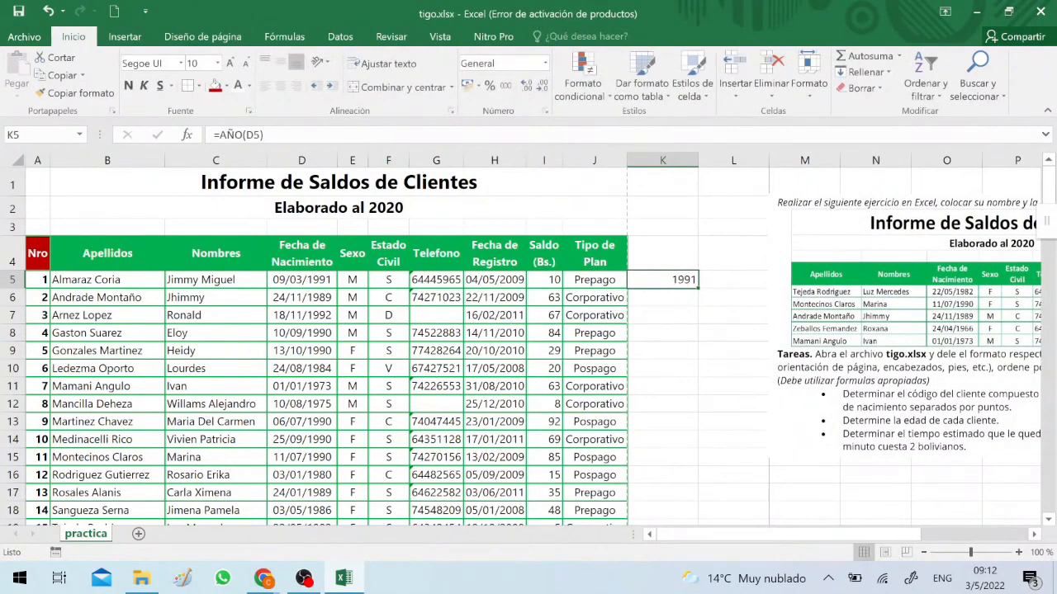
key("F2")
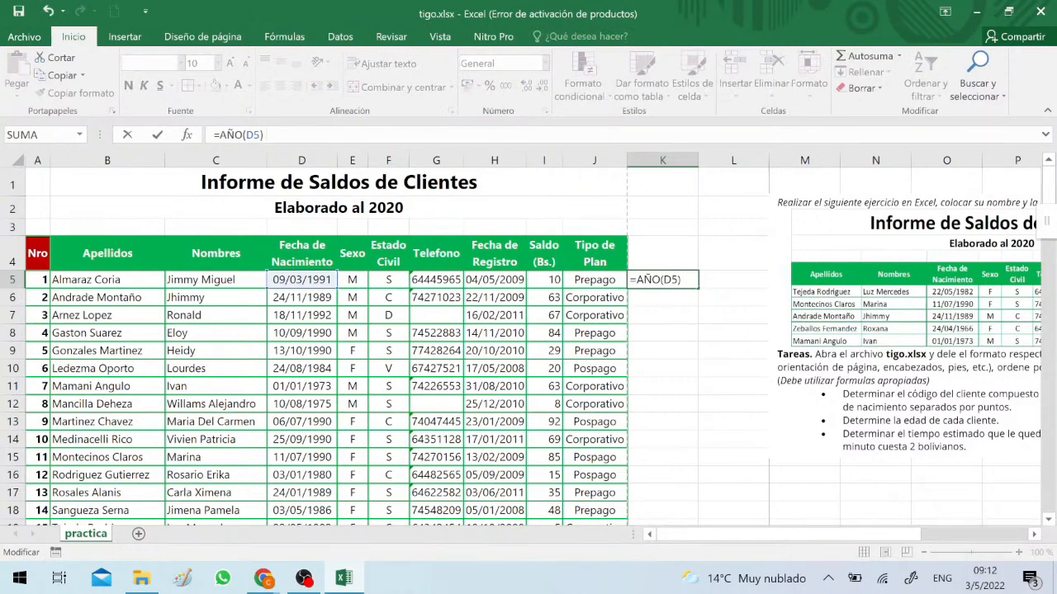
type("& \".\" &")
key("BackSpace")
key("Return")
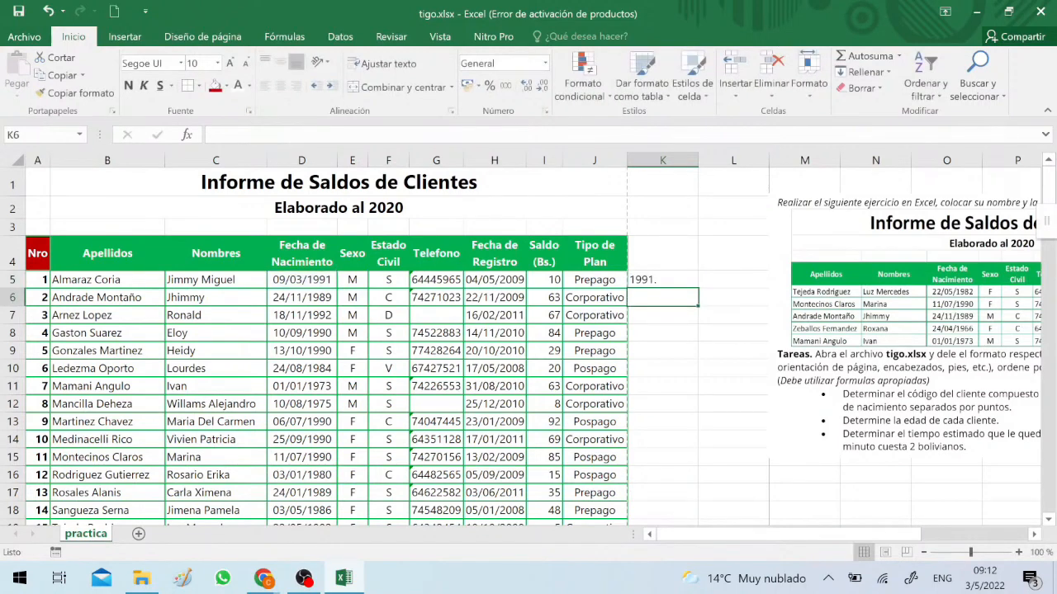
Extend the K5 formula with the birth month by appending & MES(D5)
key("Up")
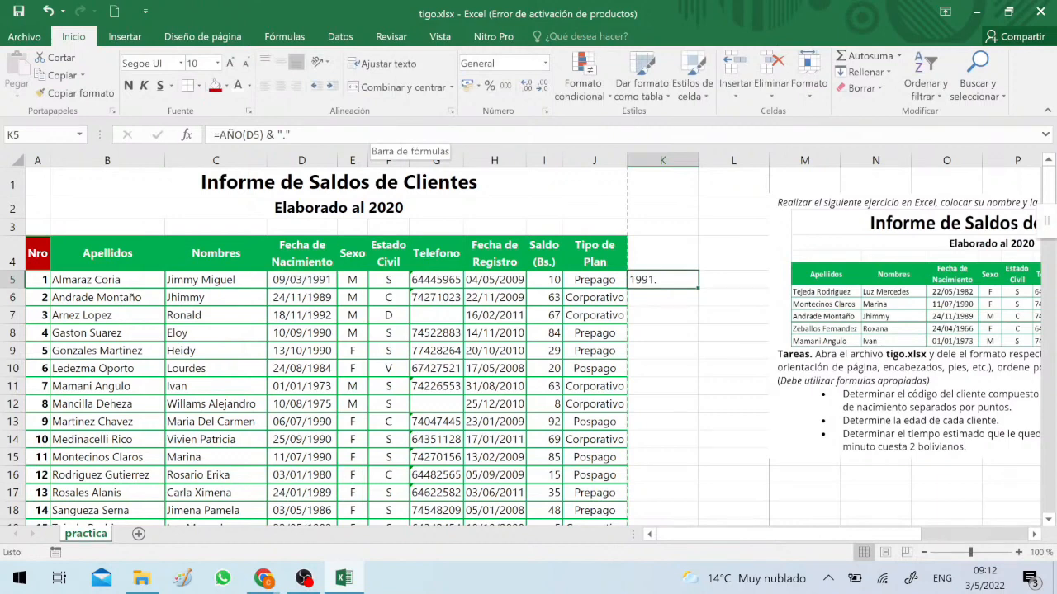
key("F2")
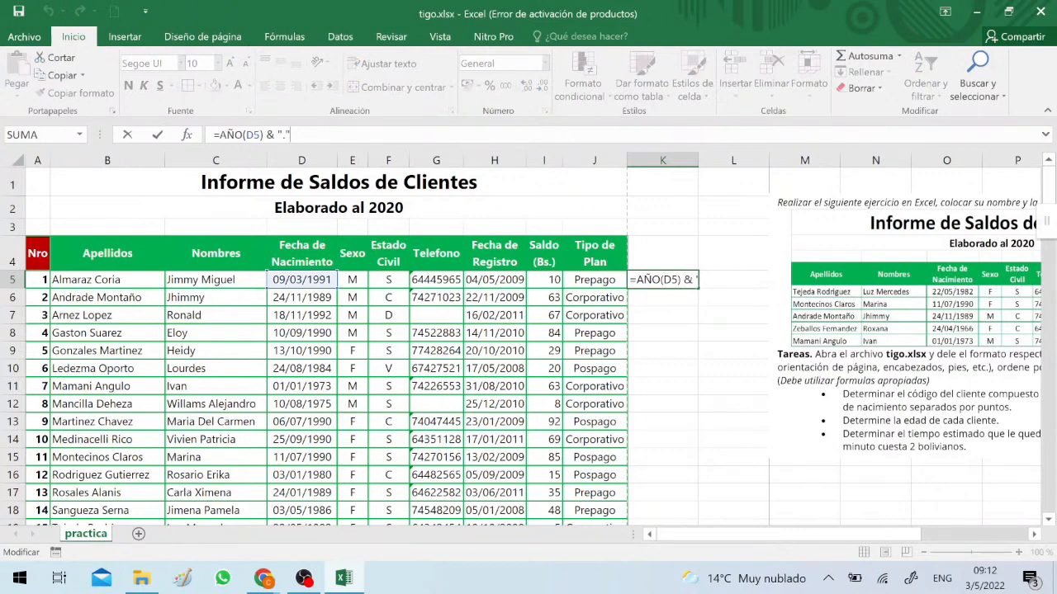
type("&")
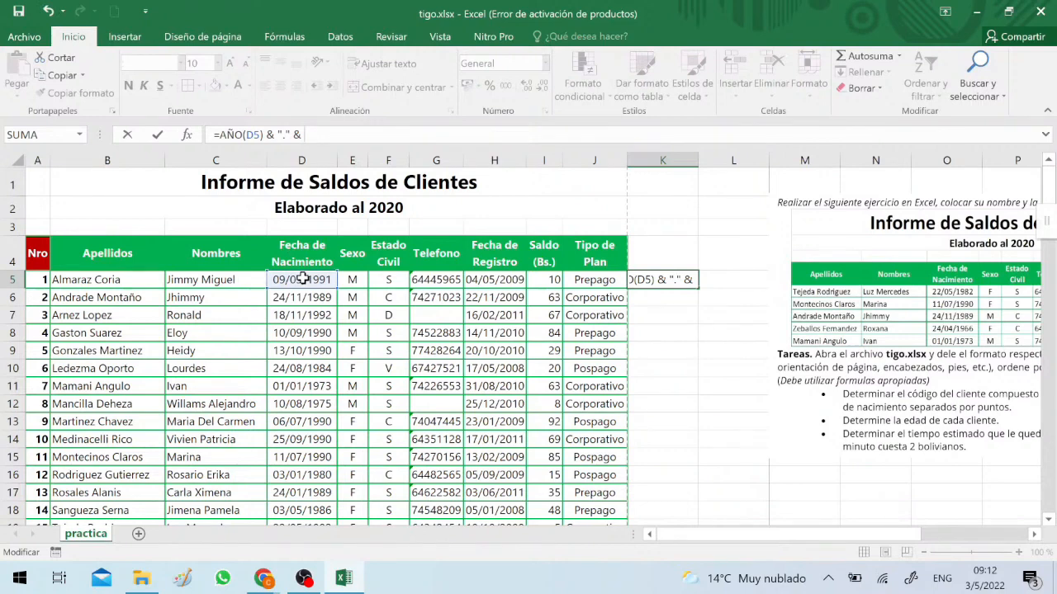
type(" mes(")
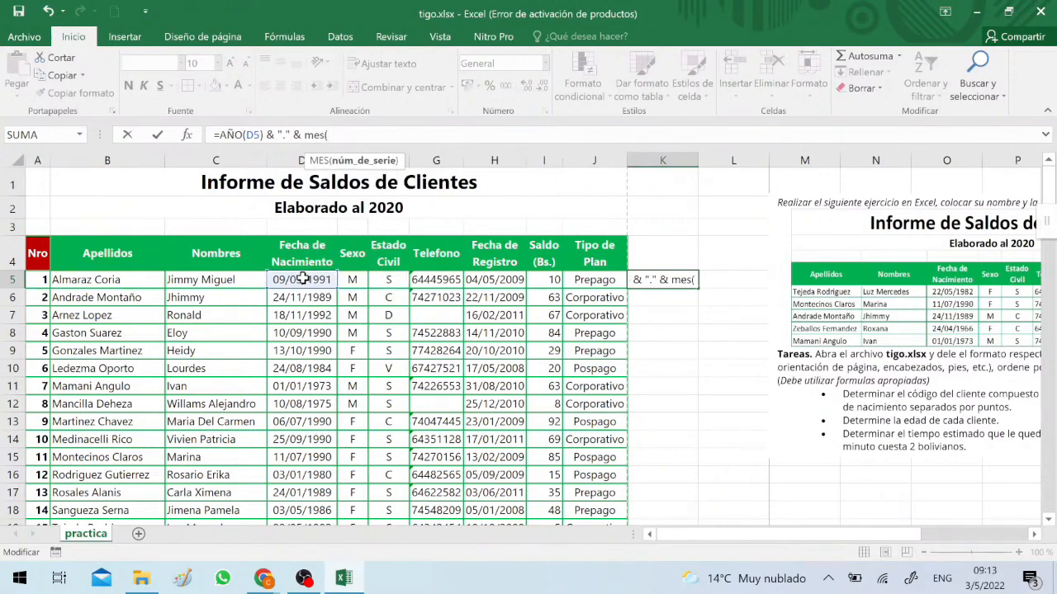
left_click(302, 279)
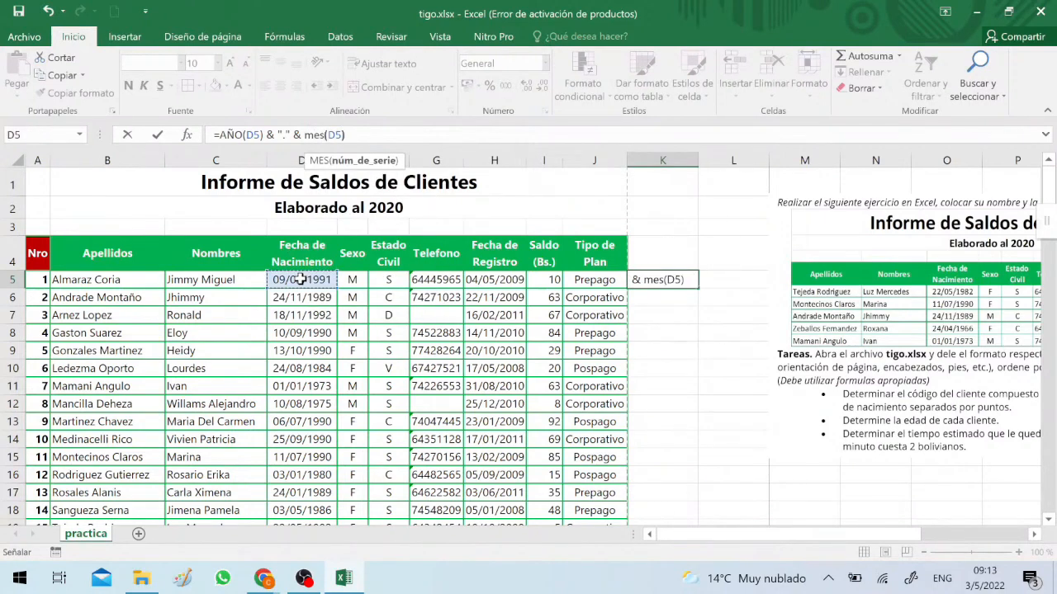
Finish the client code formula in K5 as =AÑO(D5) & "." & MES(D5) & "." & DIA(D5)
type("& \"")
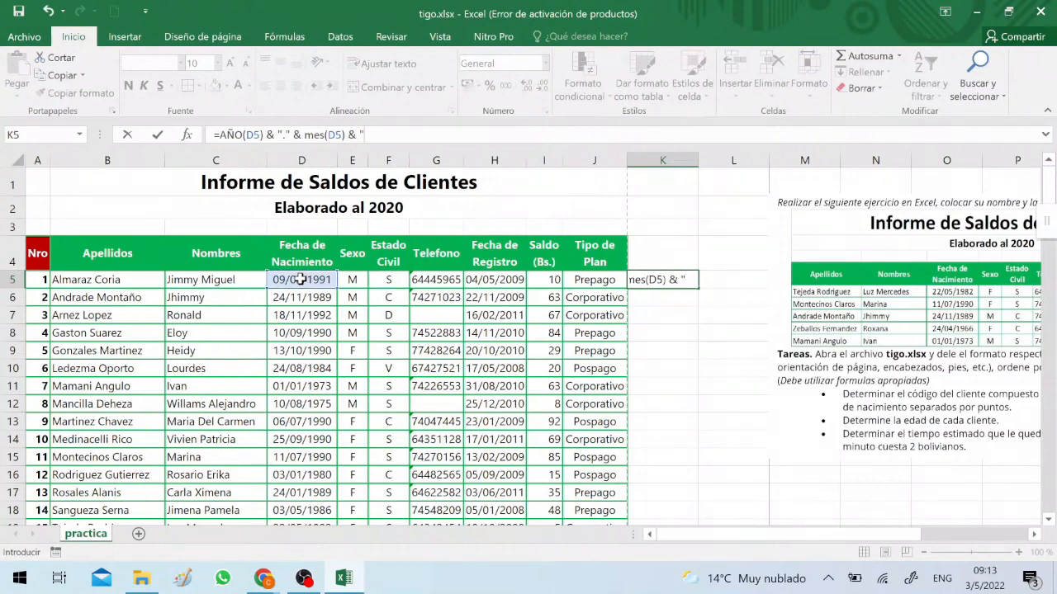
type(".\" &")
left_click(299, 280)
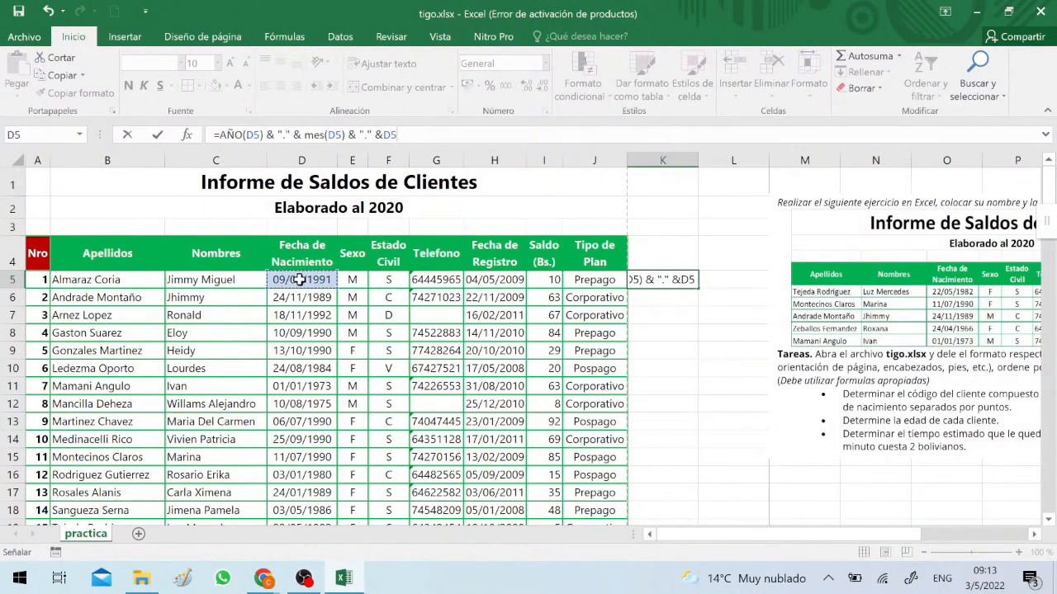
key("BackSpace")
key("BackSpace")
type("d")
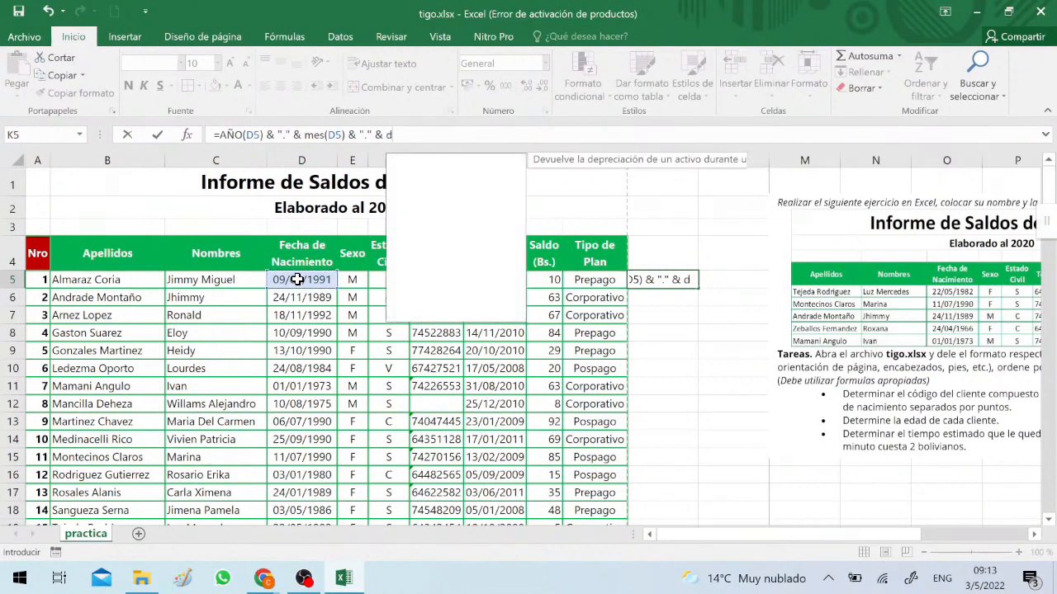
type("ia(")
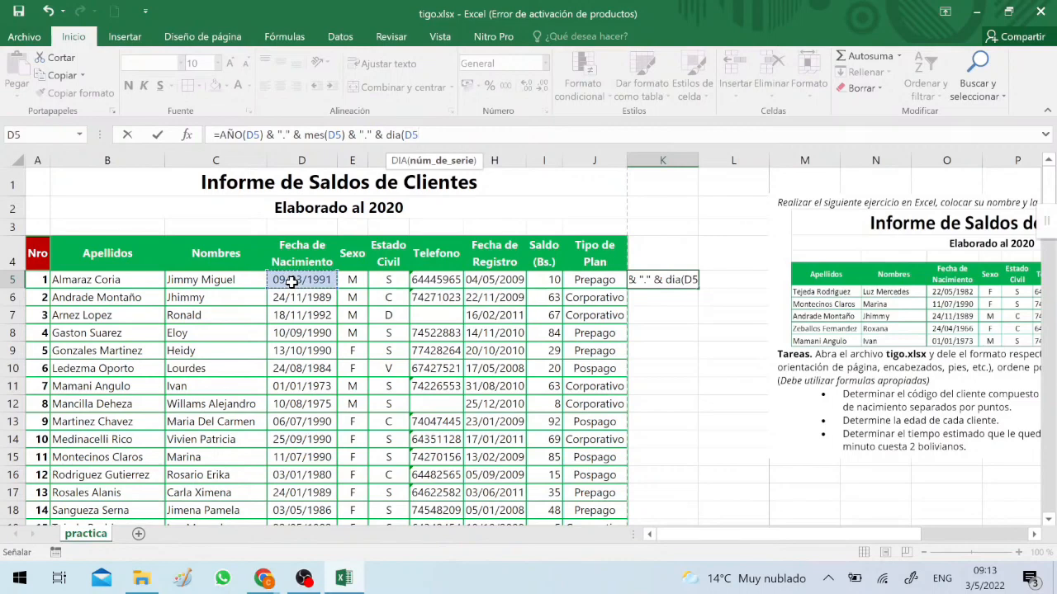
key("ctrl+Return")
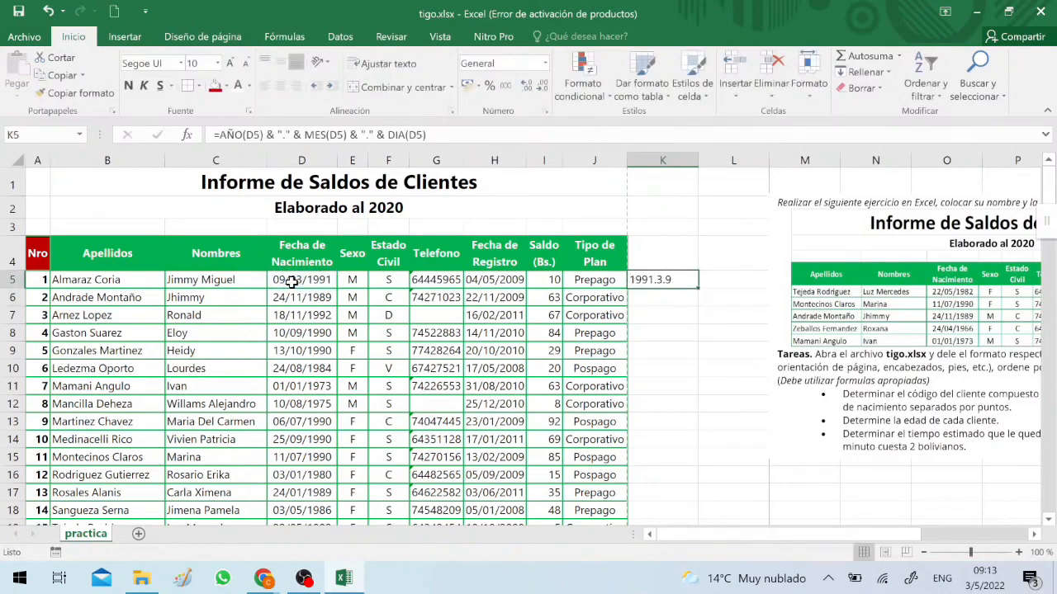
Center the client code in K5 horizontally and autofit column K to its content
left_click(281, 85)
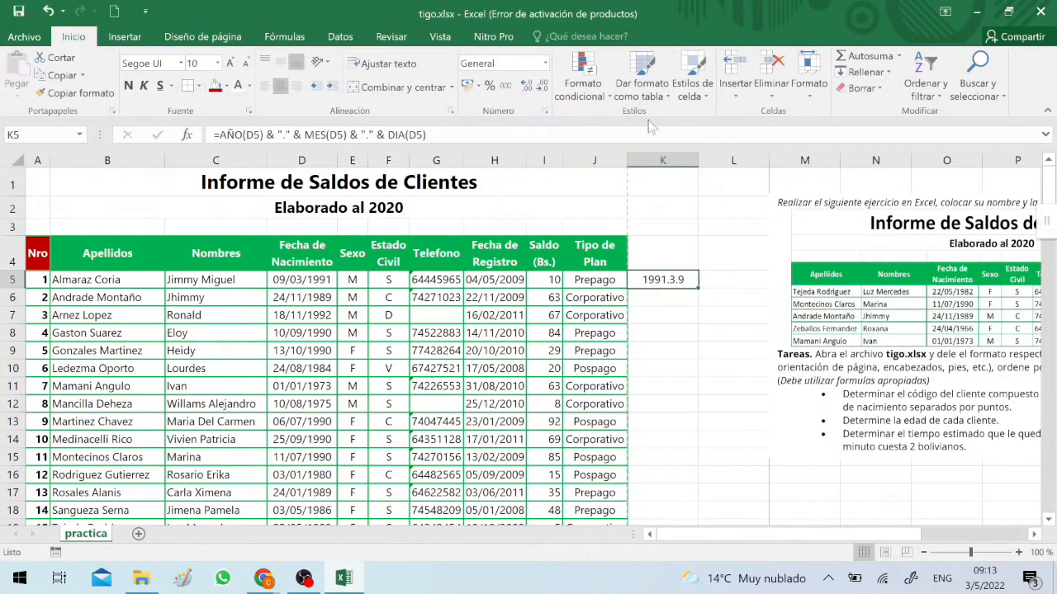
double_click(696, 154)
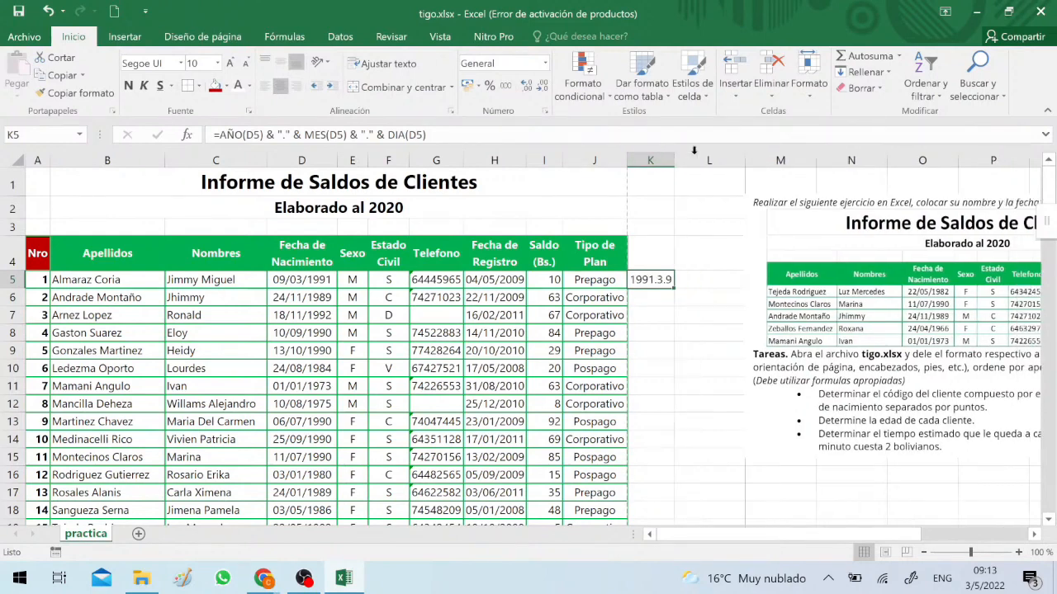
Copy the client code formula from K5 into K3 as visible text, preceded by an apostrophe
double_click(653, 281)
left_click_drag(545, 280, 770, 280)
key("ctrl+c")
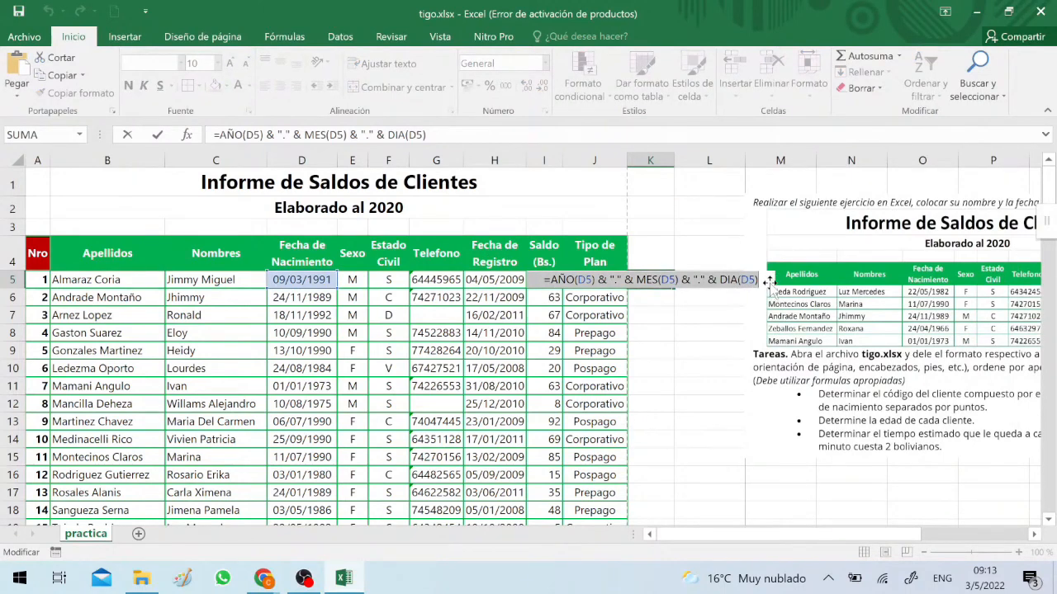
key("Escape")
left_click(666, 228)
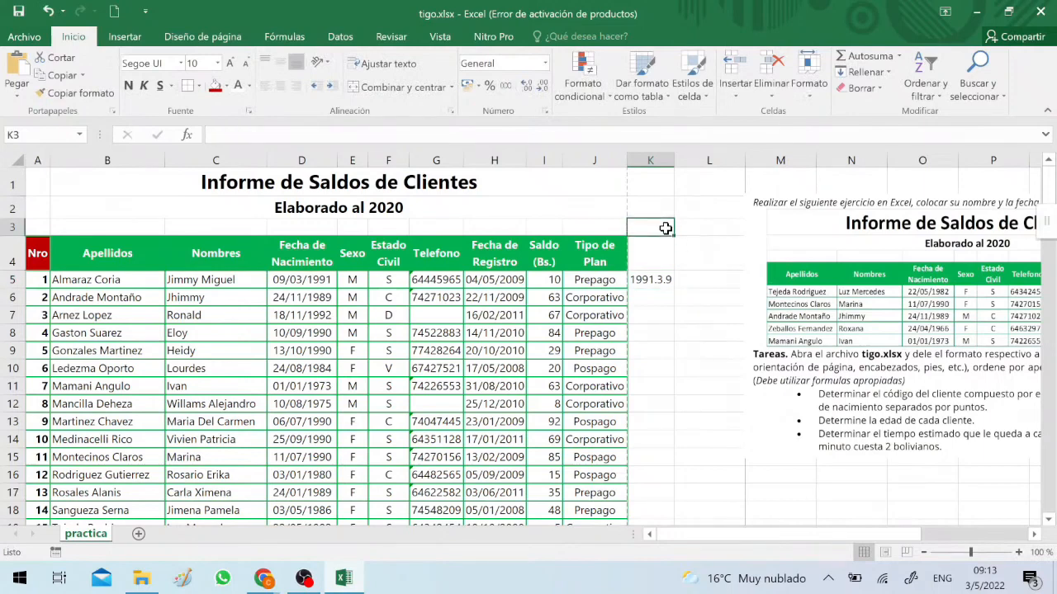
type("'")
key("ctrl+v")
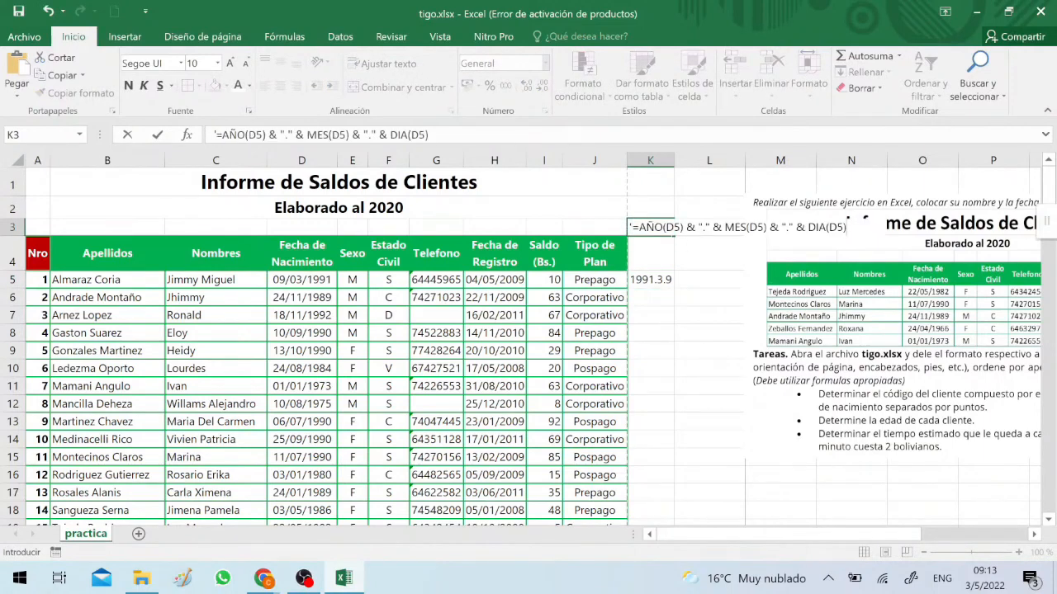
key("Return")
left_click(665, 228)
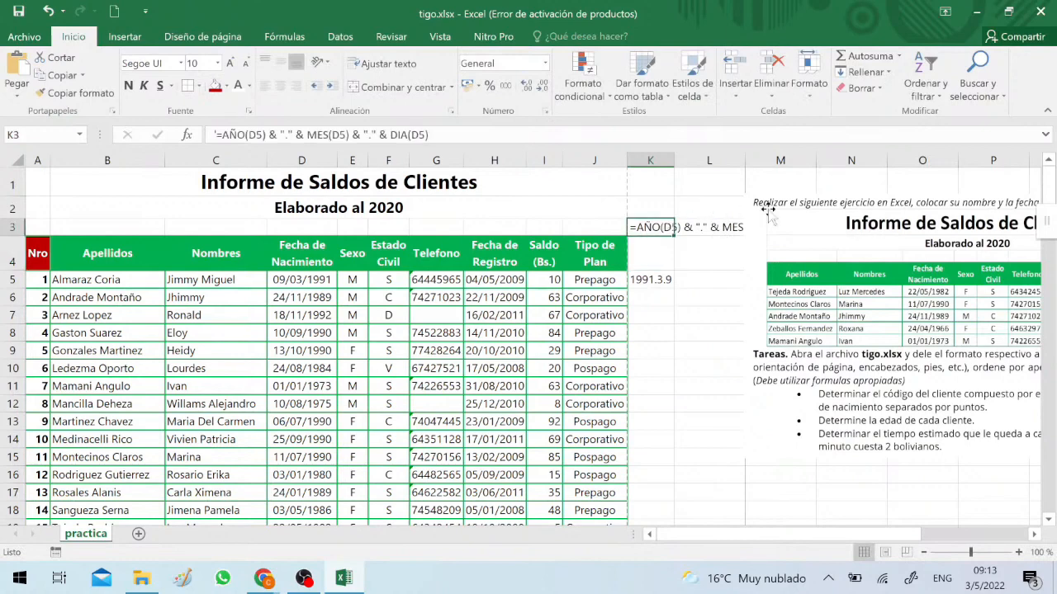
Make the formula text in K3 bold and move the exercise picture down, clear of row 3
left_click(810, 220)
left_click_drag(864, 265, 881, 322)
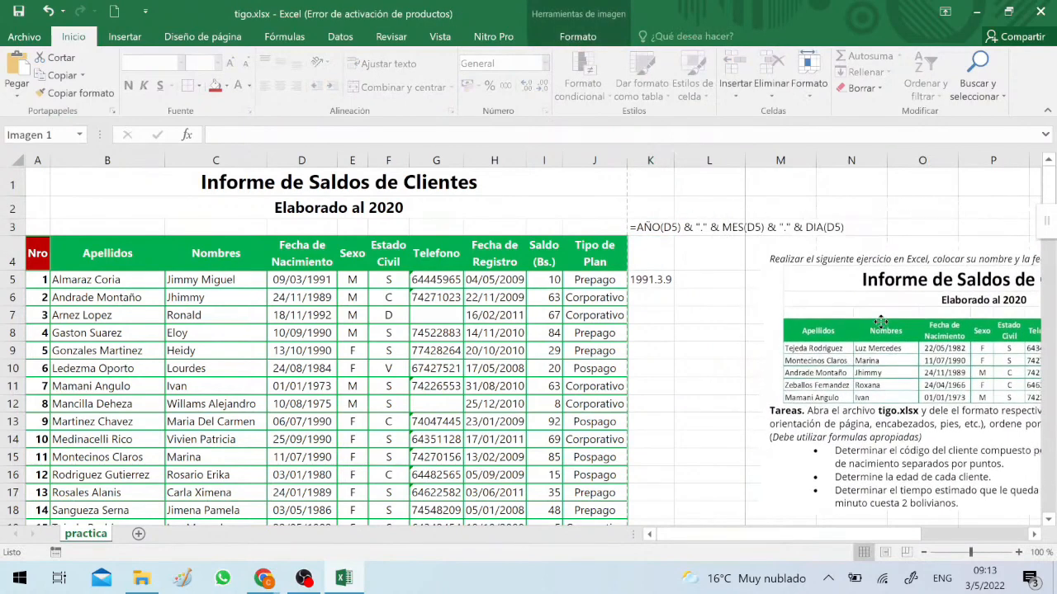
left_click(648, 224)
left_click(128, 86)
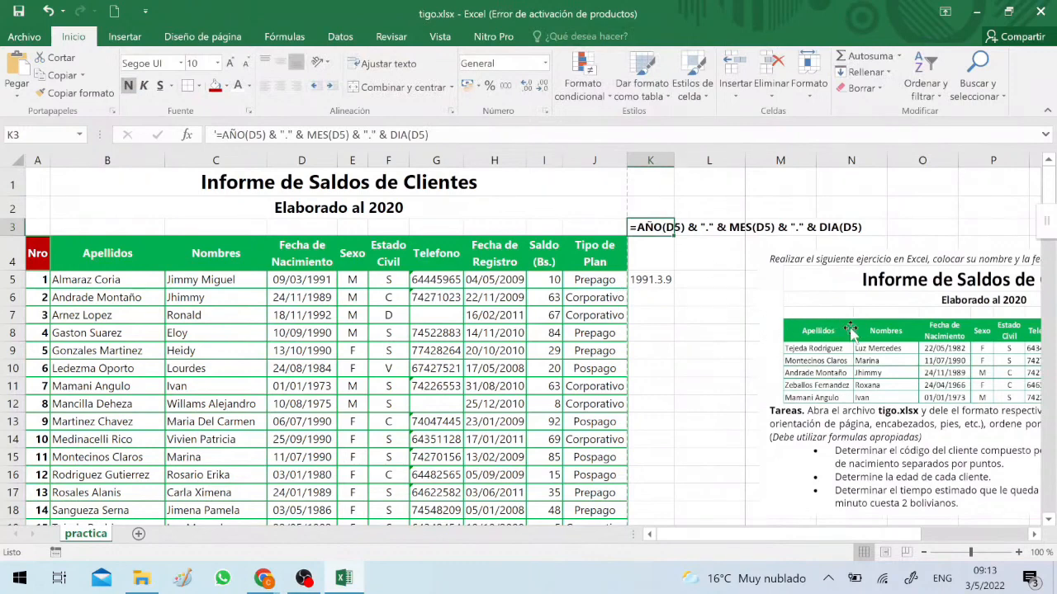
left_click_drag(852, 332, 852, 355)
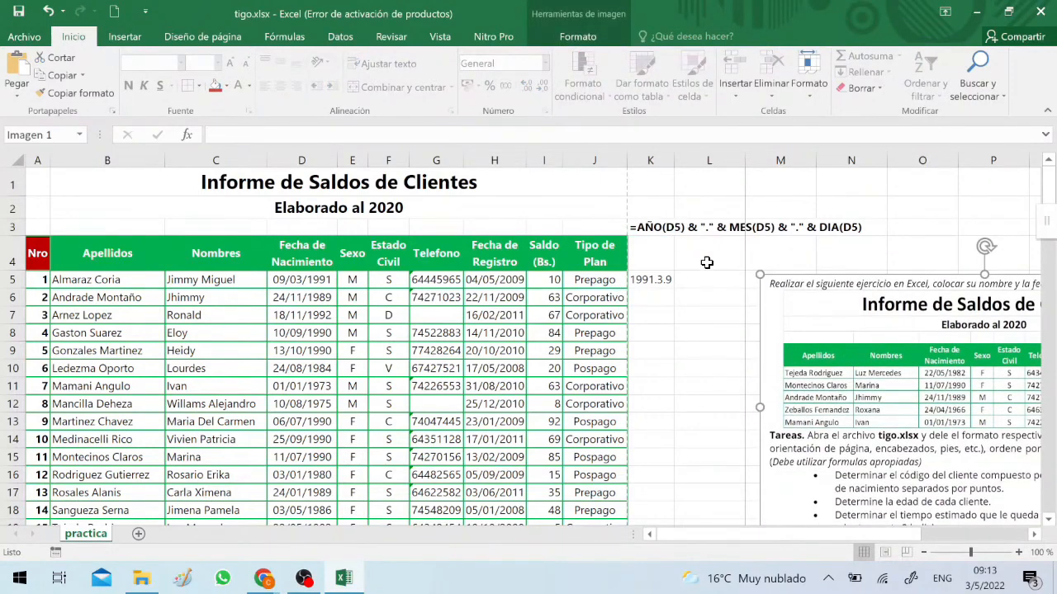
Fill the client code formula from K5 down to K23 and autofit column K to its content
left_click(667, 278)
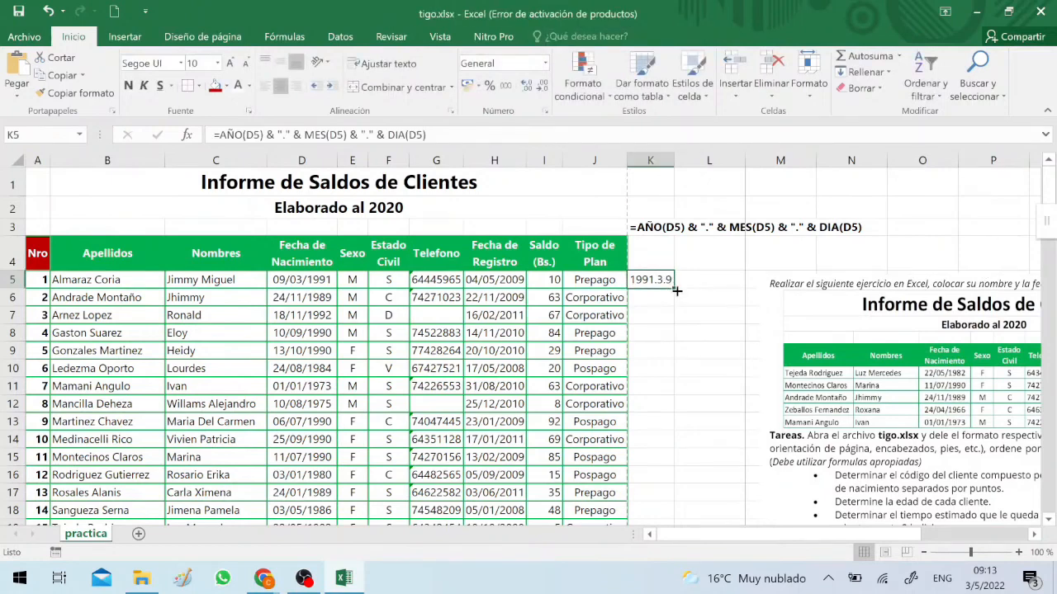
left_click_drag(676, 290, 673, 508)
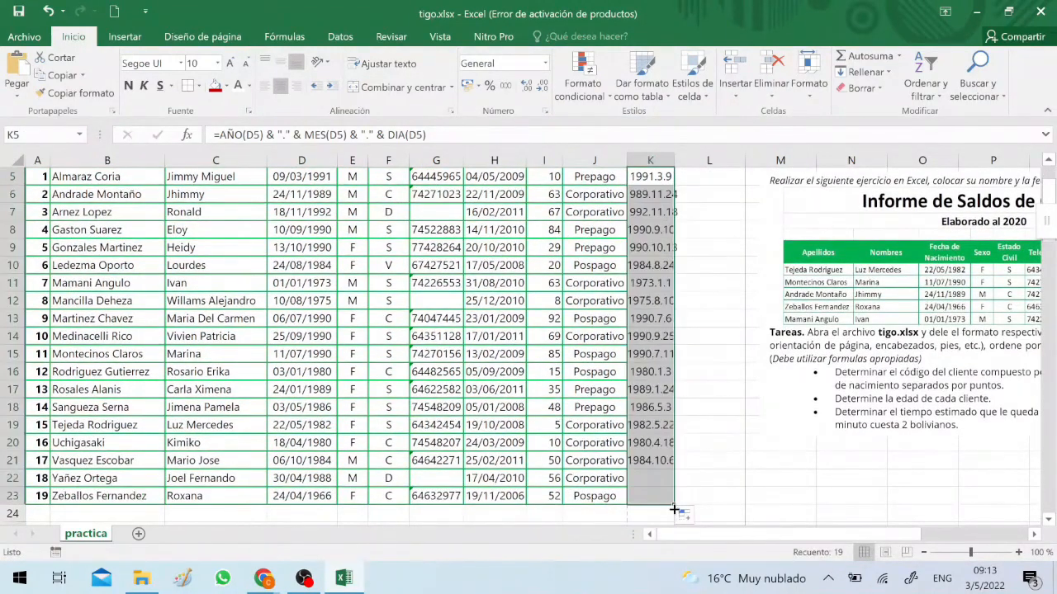
double_click(675, 150)
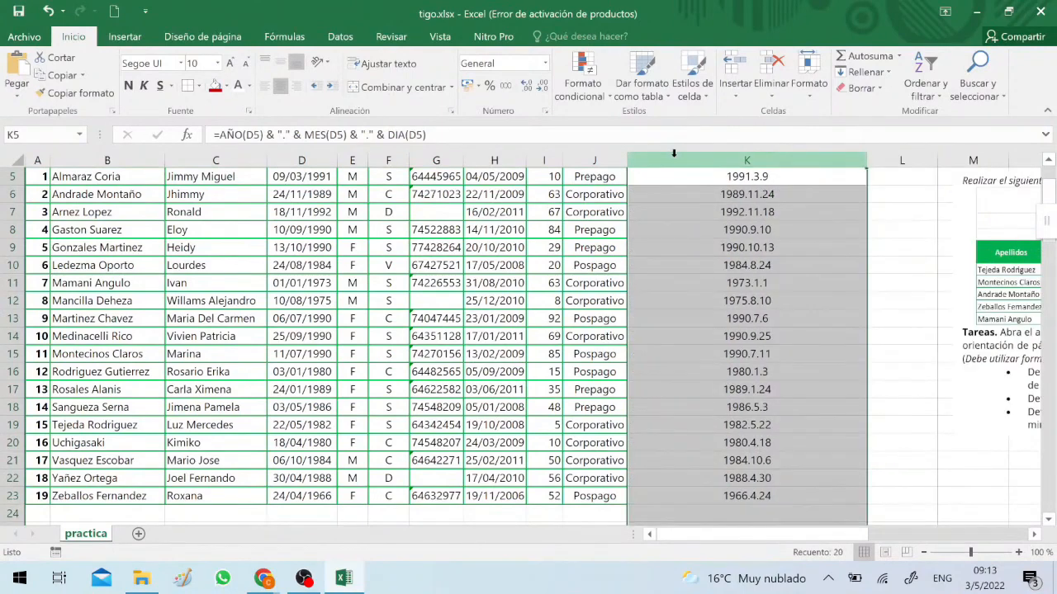
left_click(685, 213)
scroll(719, 224, "up", 2)
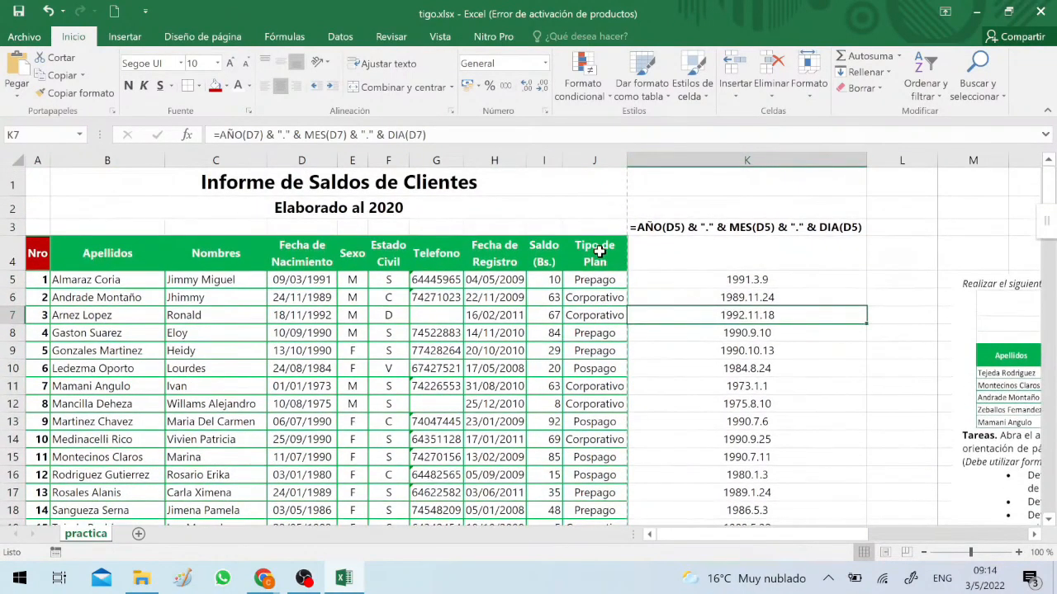
Copy the formatting of the Tipo de Plan column, J4:J23, onto K4:K23
left_click(599, 252)
scroll(619, 347, "down", 3)
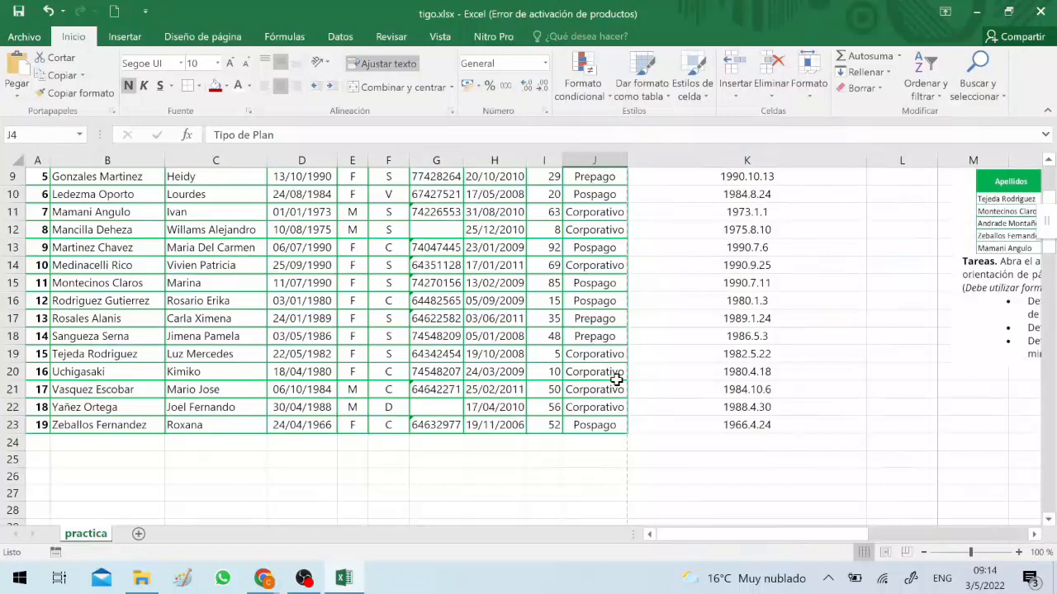
left_click(600, 426, "shift")
left_click(75, 93)
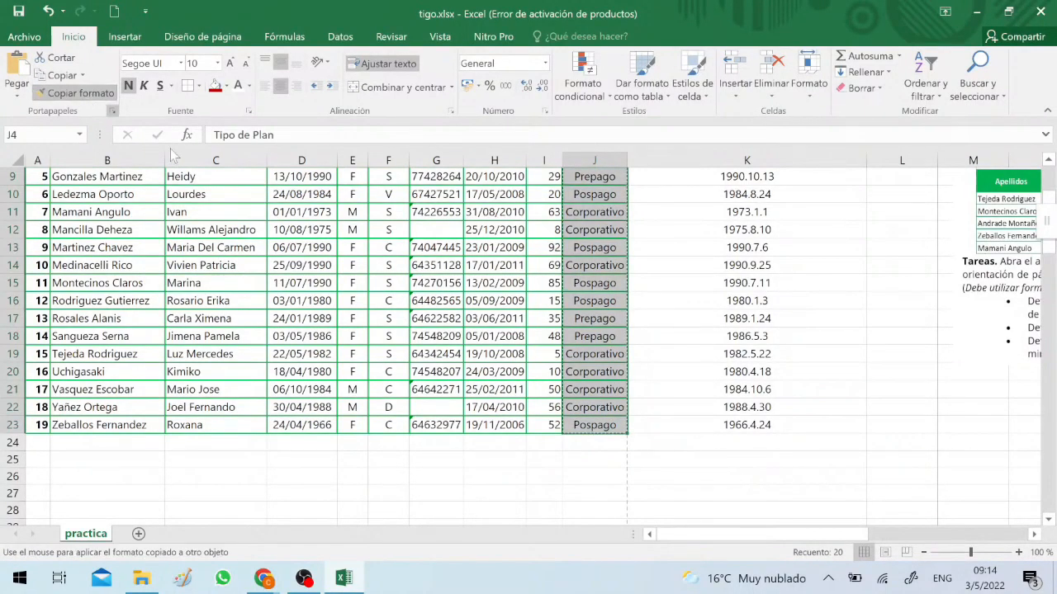
scroll(721, 256, "up", 3)
left_click(721, 256)
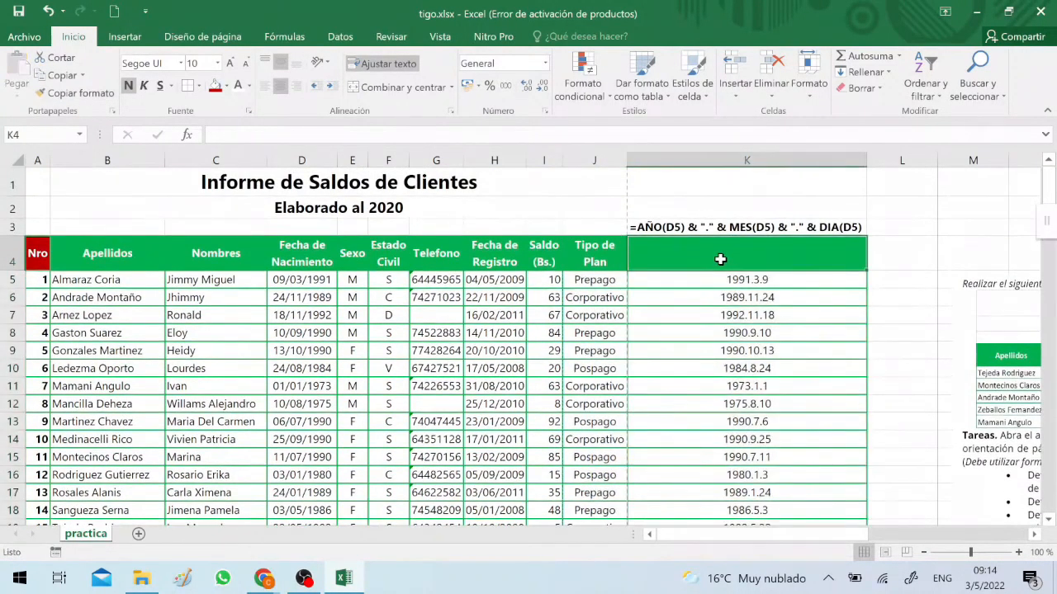
Enter the header p1 in K4 and give the cell a dark red fill
type("p1")
key("Tab")
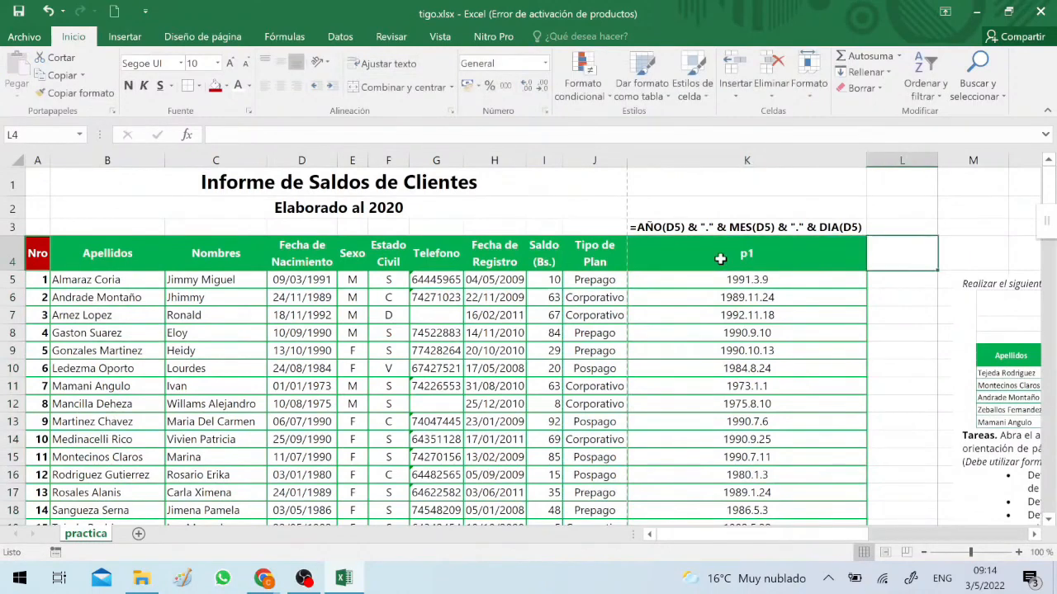
left_click(739, 257)
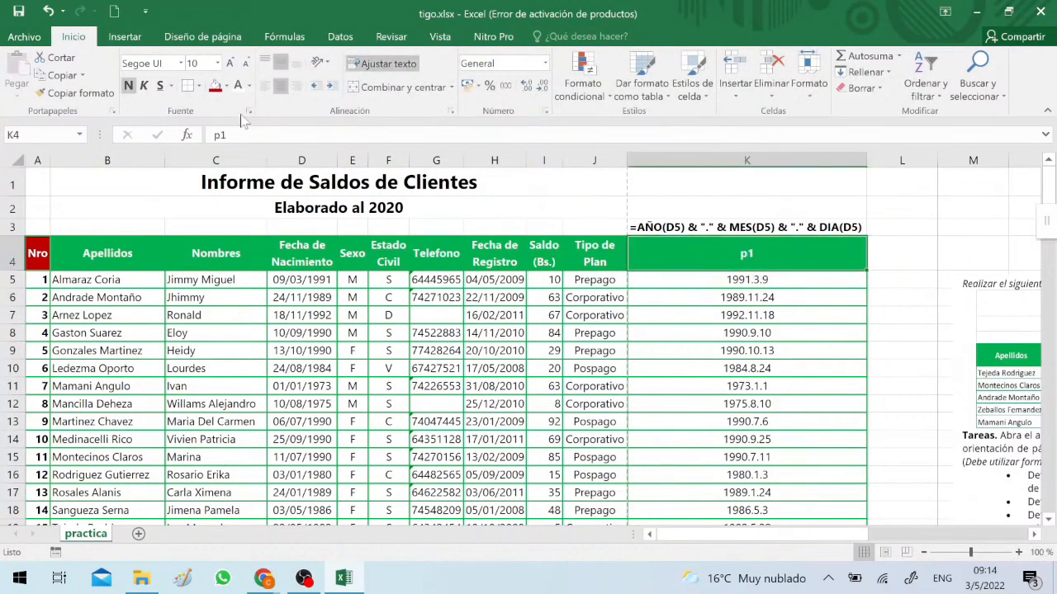
left_click(215, 86)
left_click(813, 298)
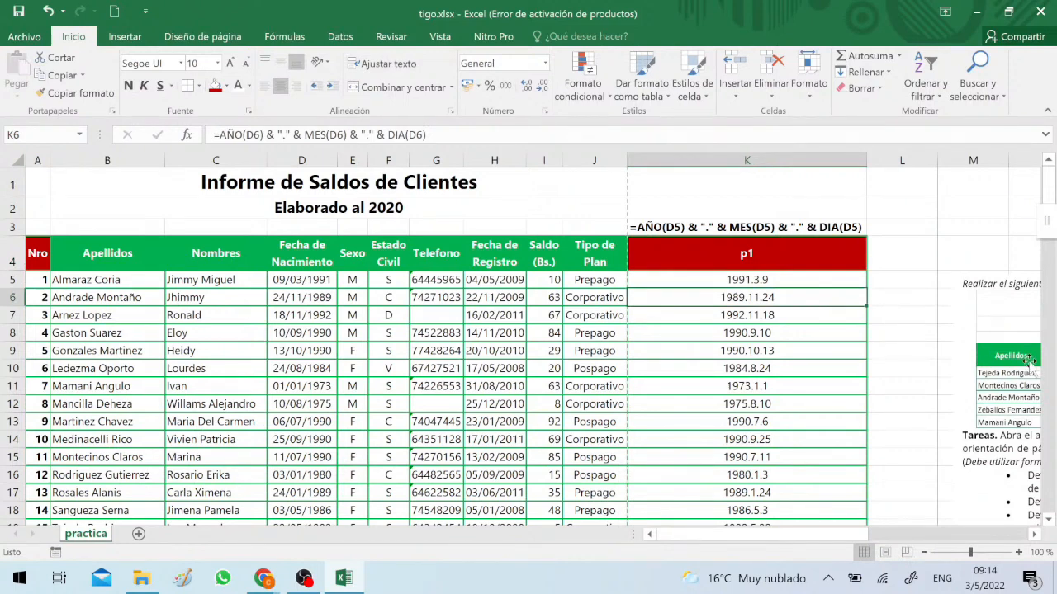
Bring the exercise picture over the table to read its tasks and park it clear of columns L and M
left_click_drag(1020, 359, 123, 277)
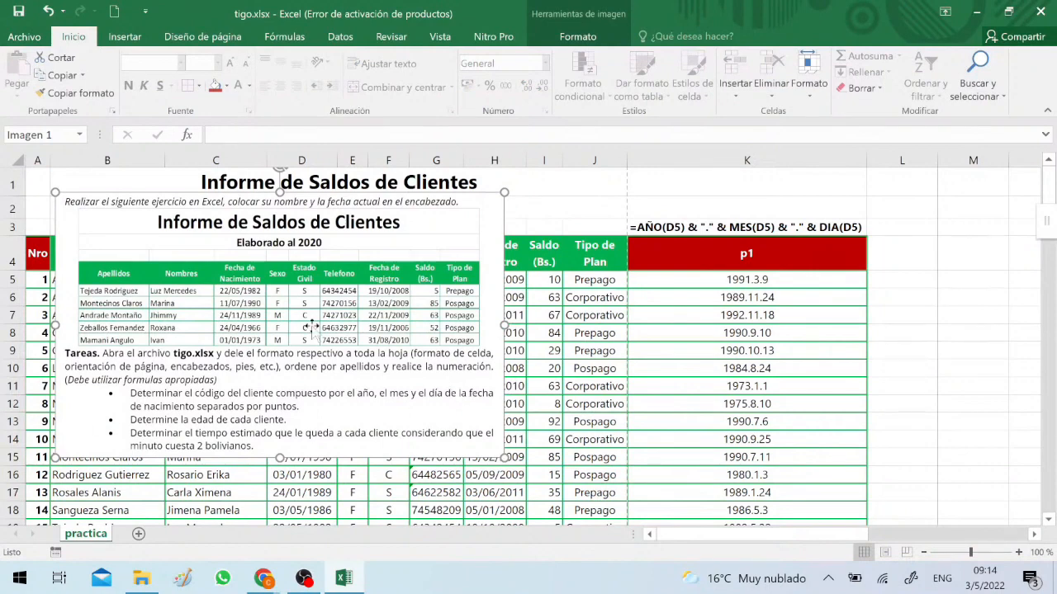
left_click_drag(313, 331, 313, 382)
left_click(900, 282)
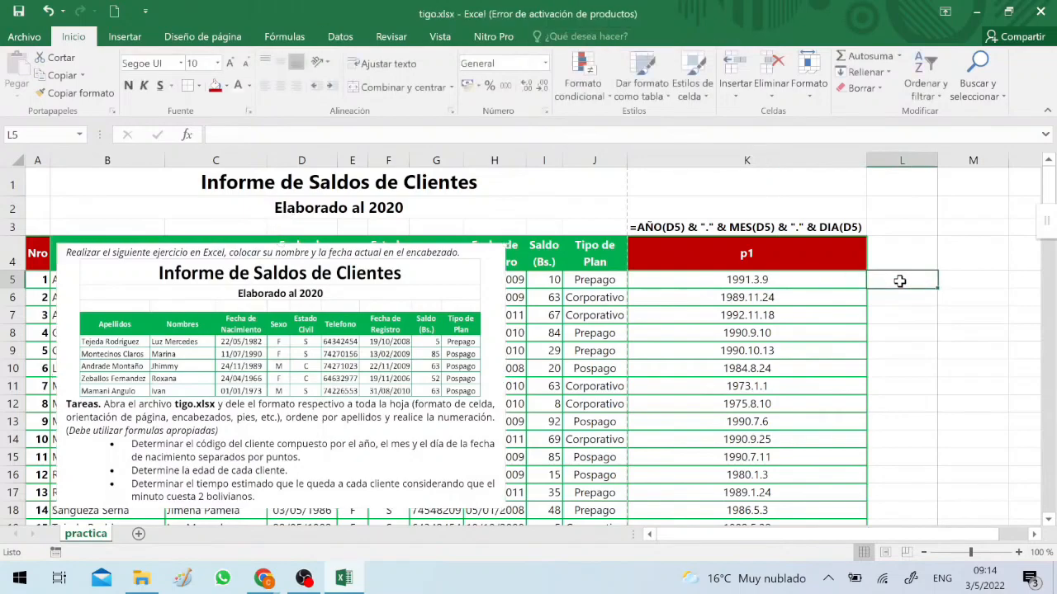
left_click_drag(235, 269, 1030, 327)
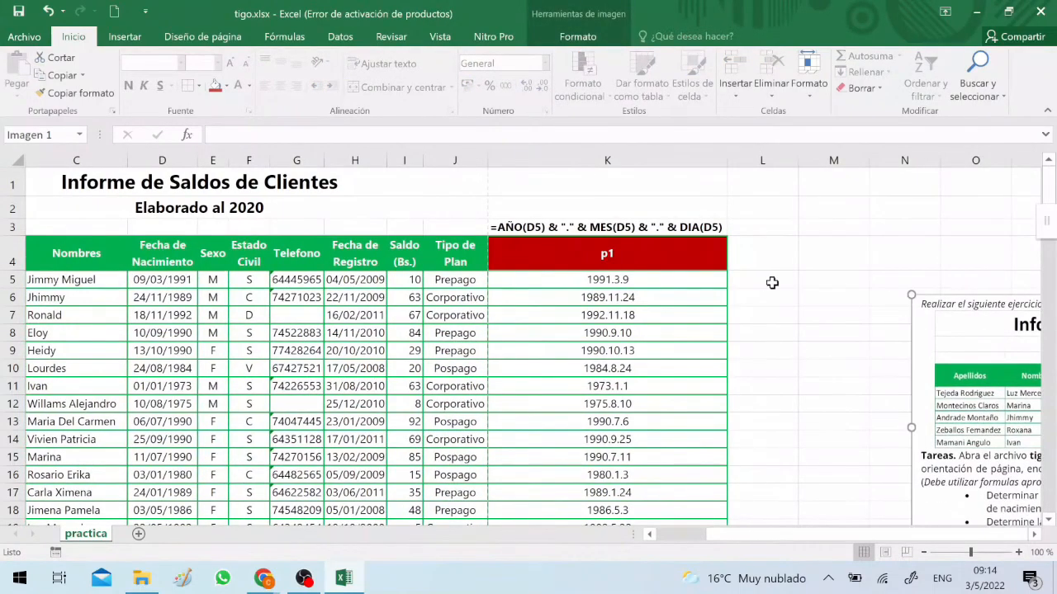
Enter =DIAS360(D5;HOY()) in L5 to calculate the days from the birth date to today
left_click(768, 283)
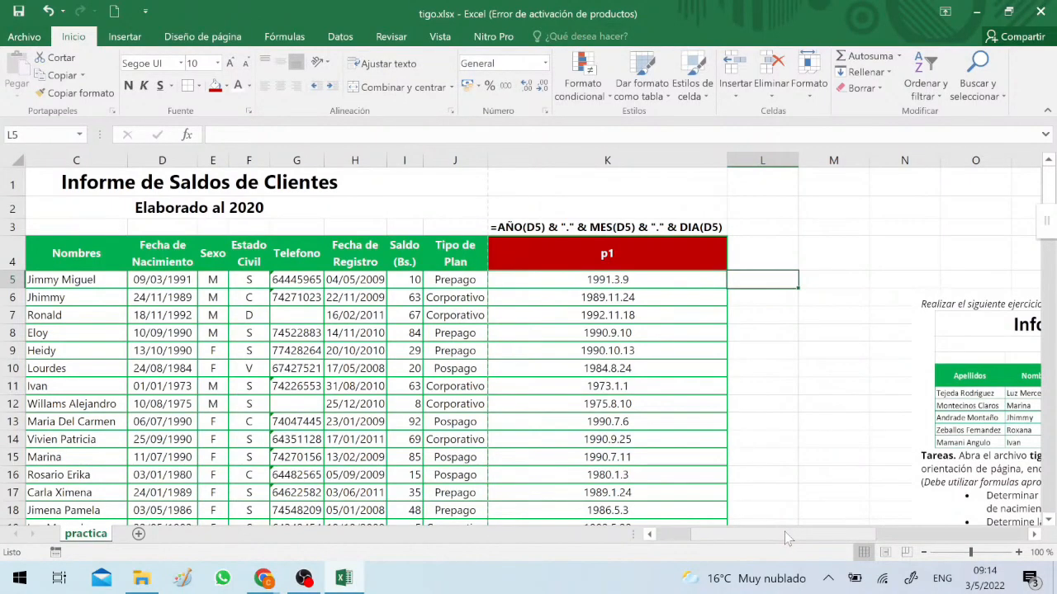
type("=")
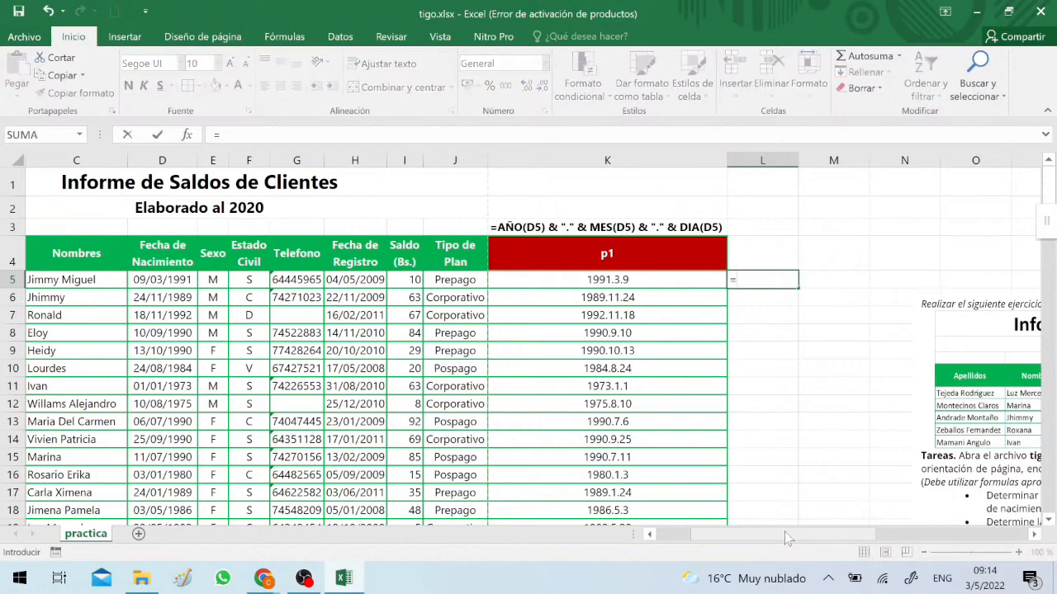
type("dias")
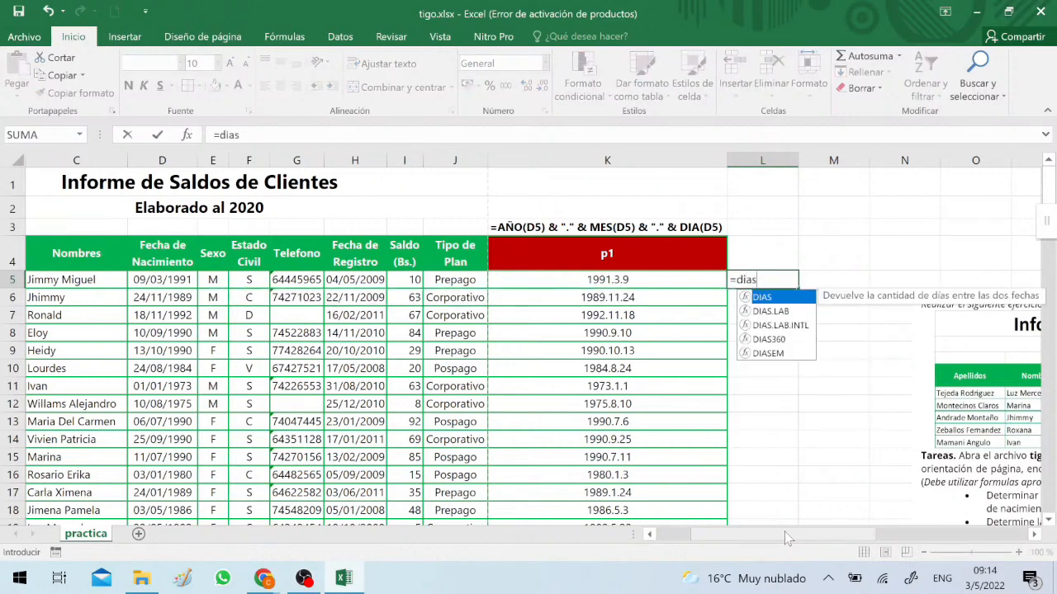
type("360")
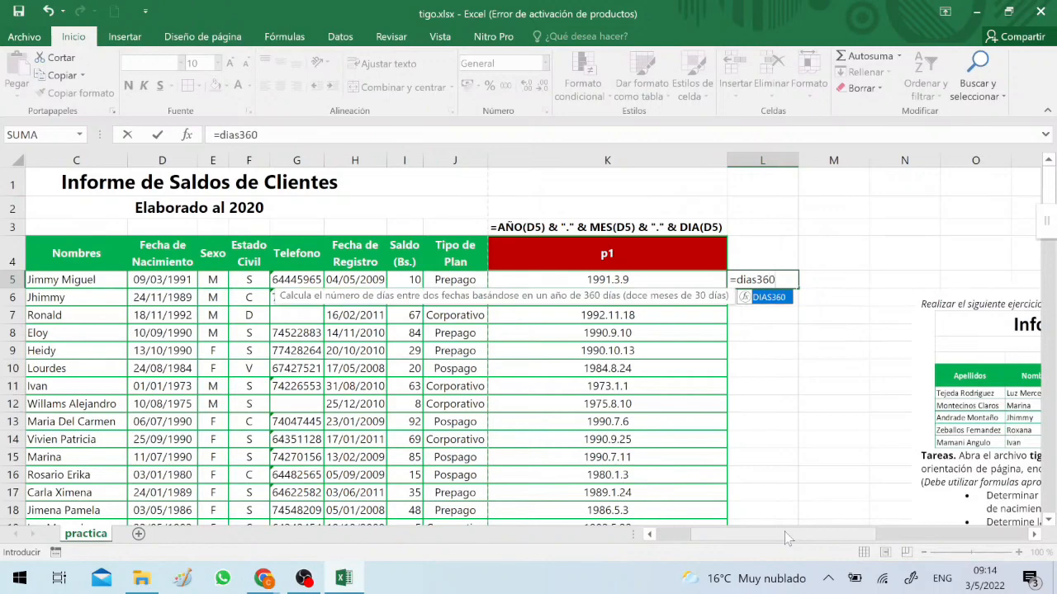
type("(")
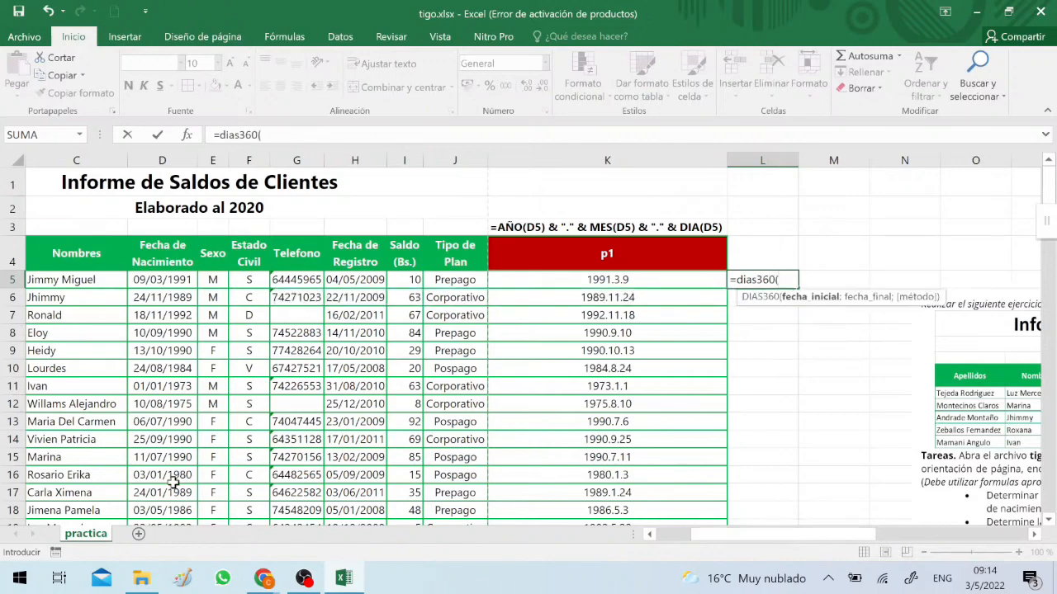
left_click(169, 281)
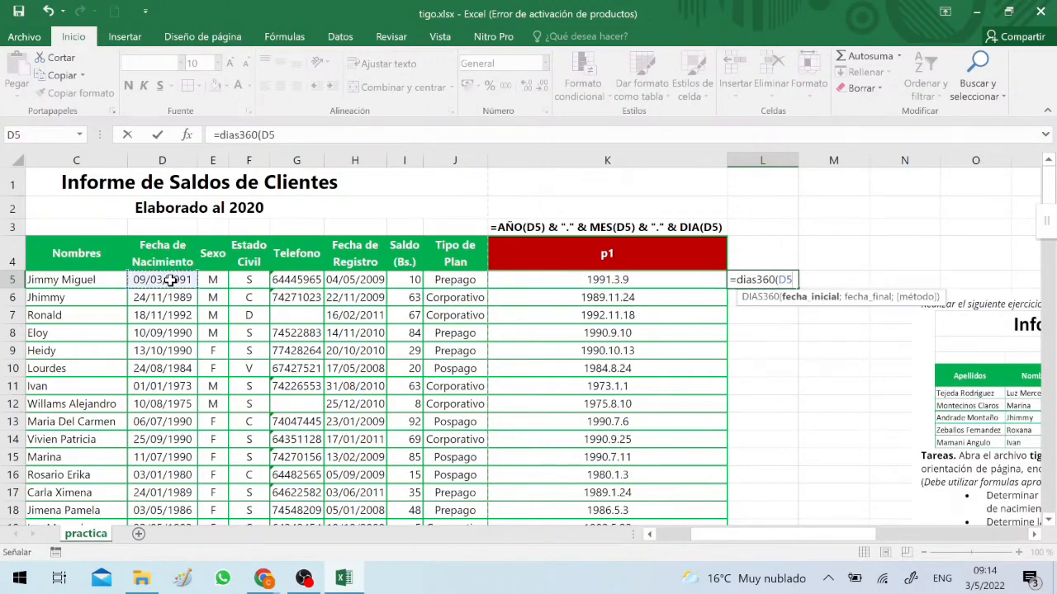
type(";")
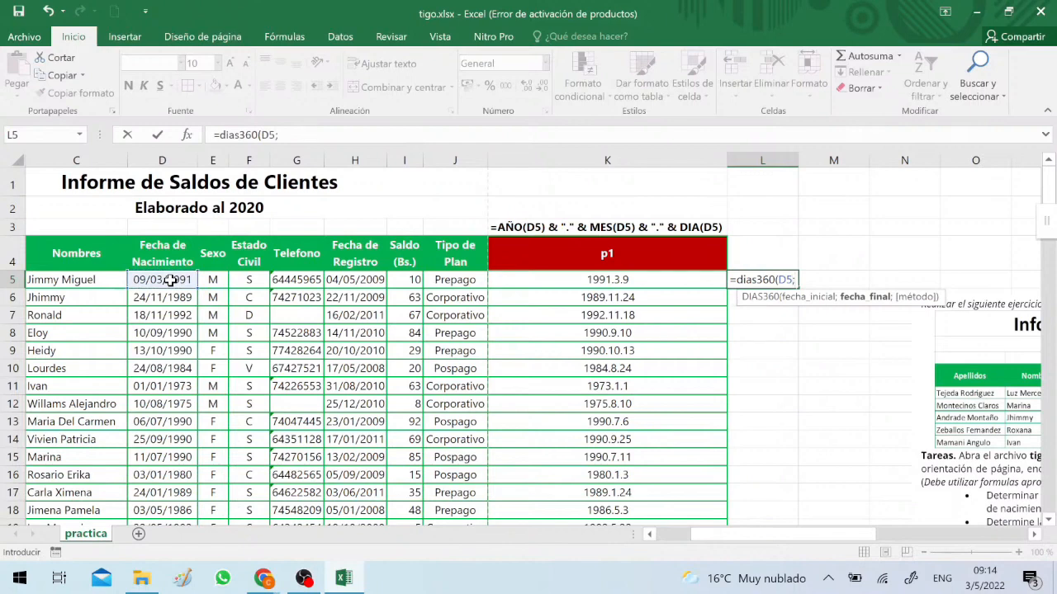
type("hoy()")
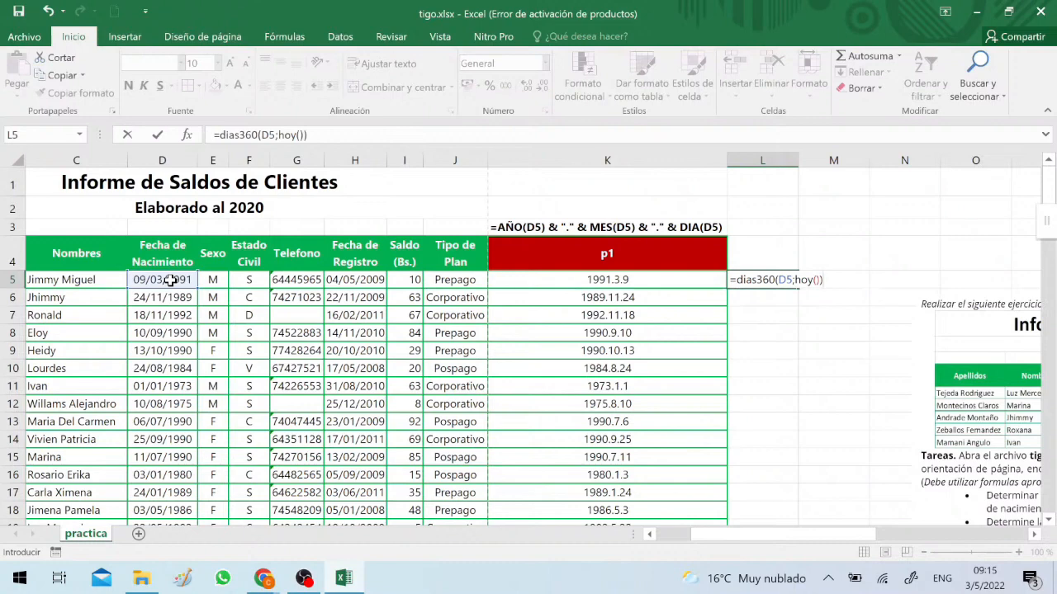
key("ctrl+Return")
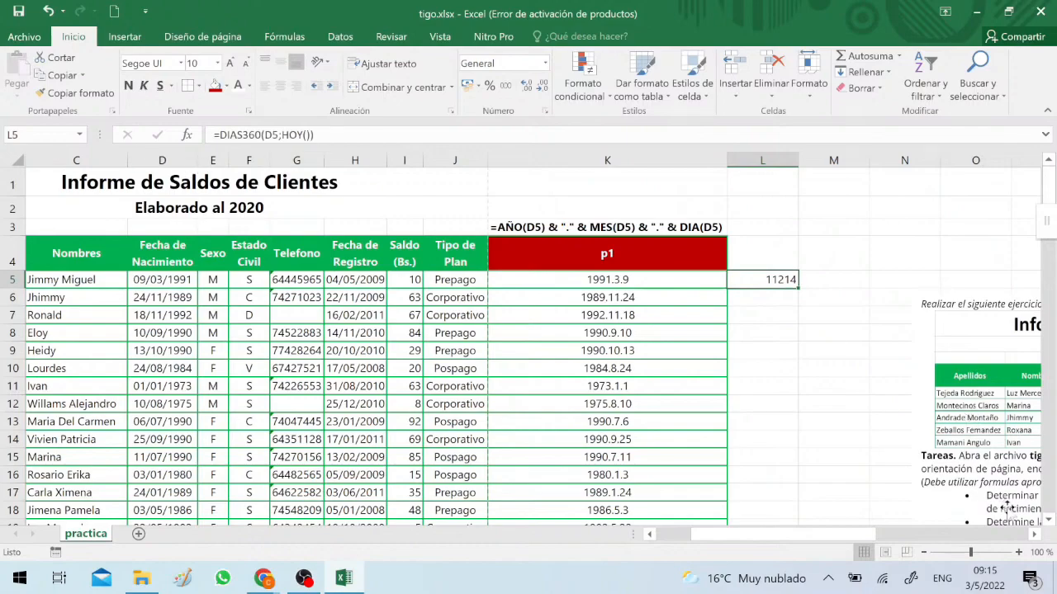
Divide the L5 formula by 360 to get years, making it =DIAS360(D5;HOY())/360
left_click(1018, 552)
left_click(1018, 553)
left_click(1018, 552)
left_click(1018, 553)
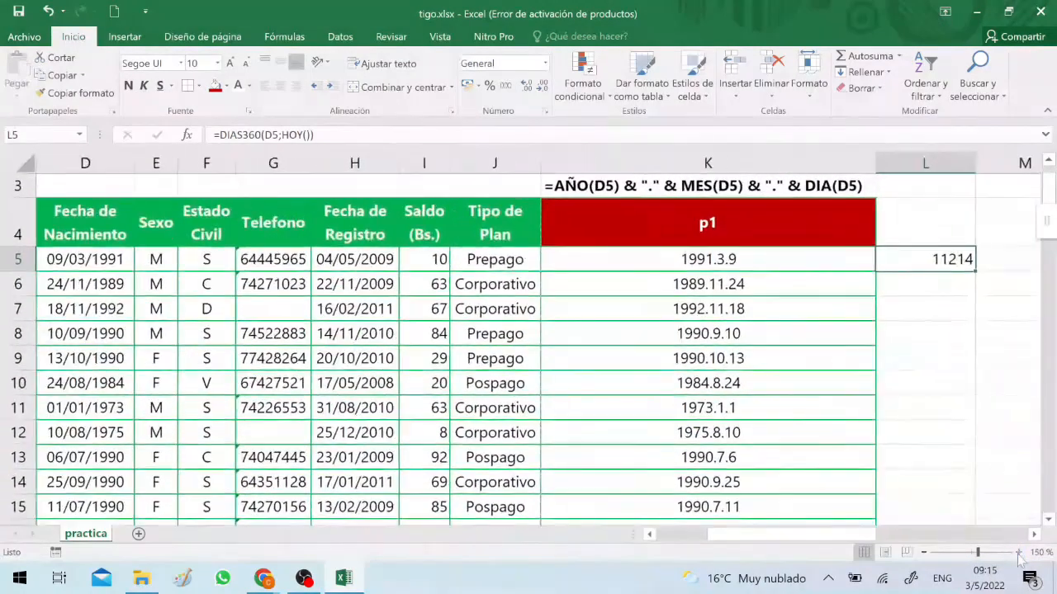
left_click(1018, 552)
scroll(943, 354, "up", 1)
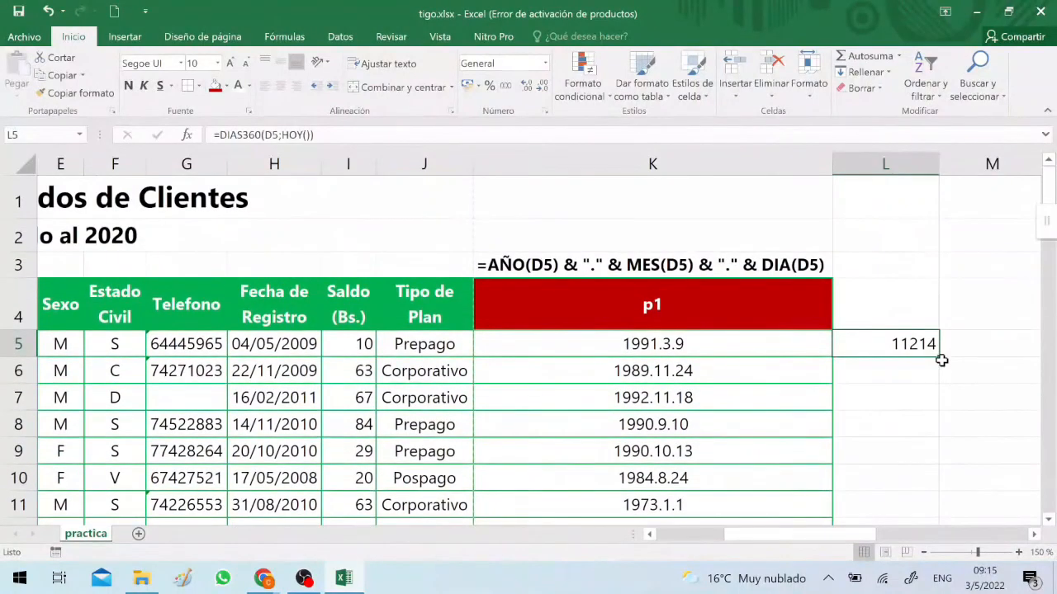
scroll(941, 360, "right", 1)
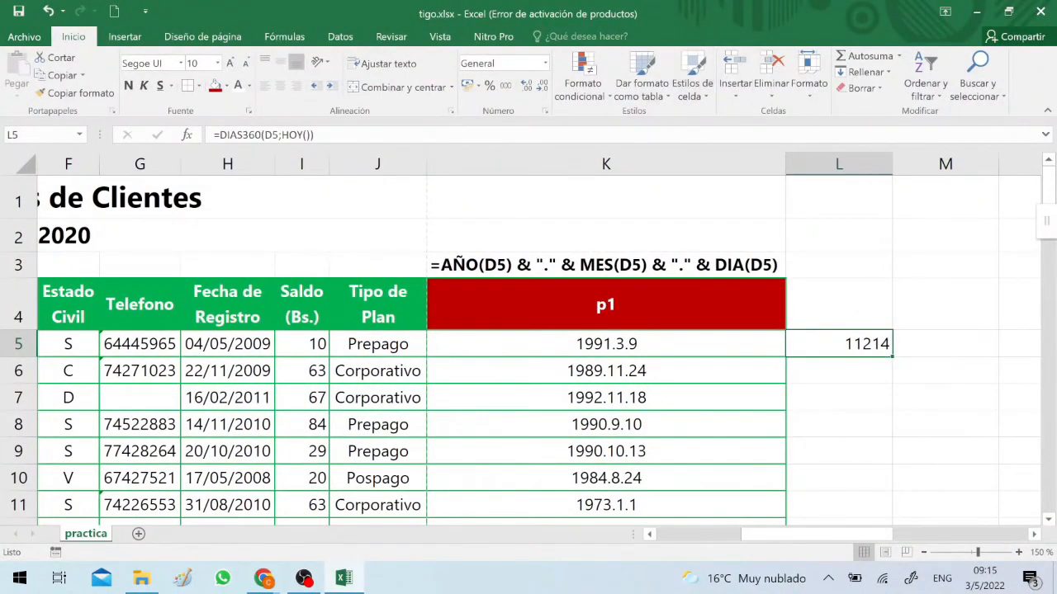
key("F2")
type("/")
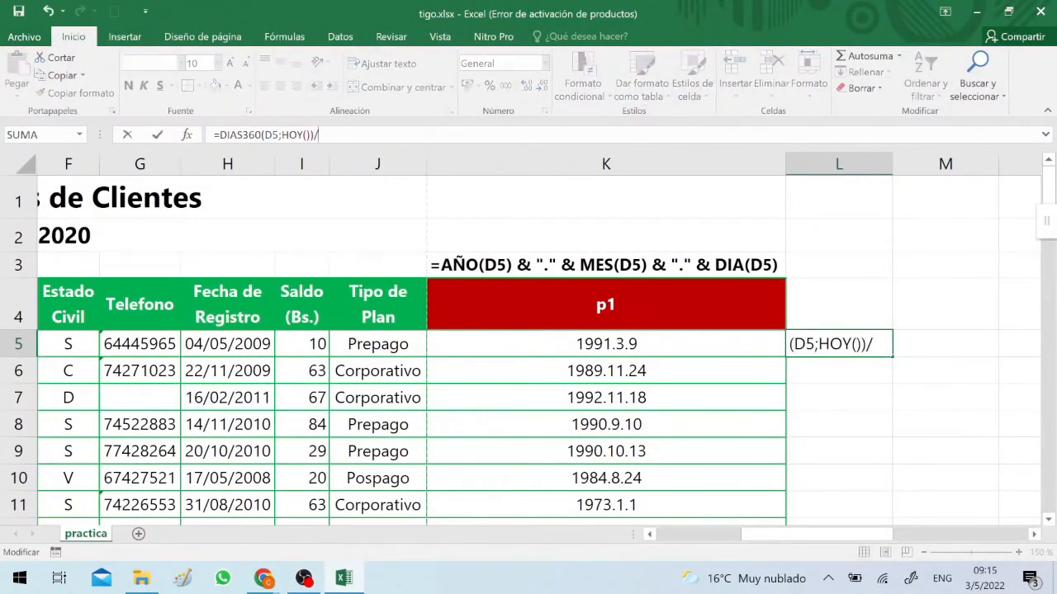
type("360")
key("Return")
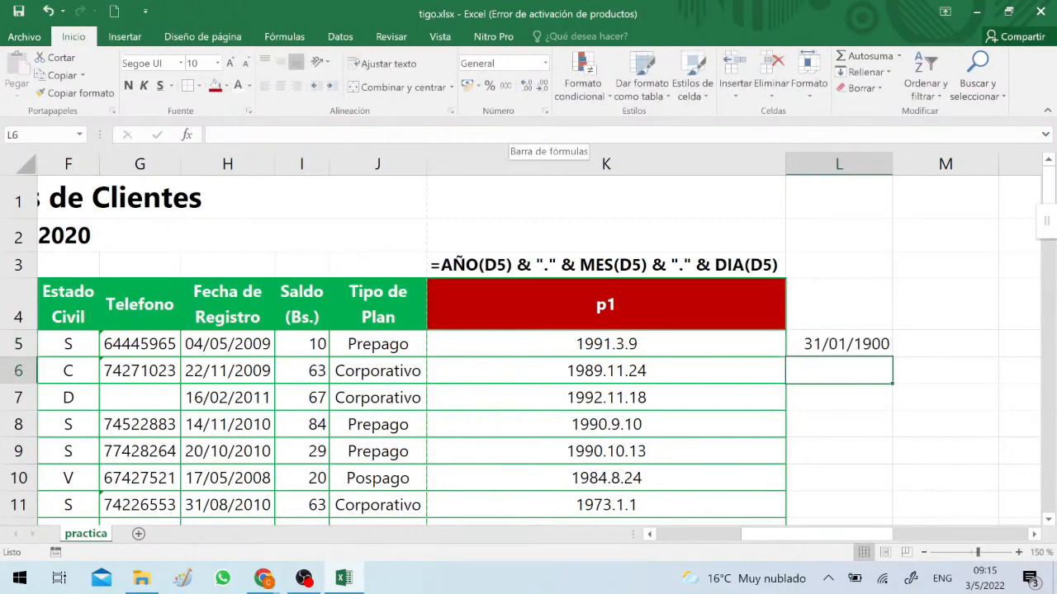
key("Up")
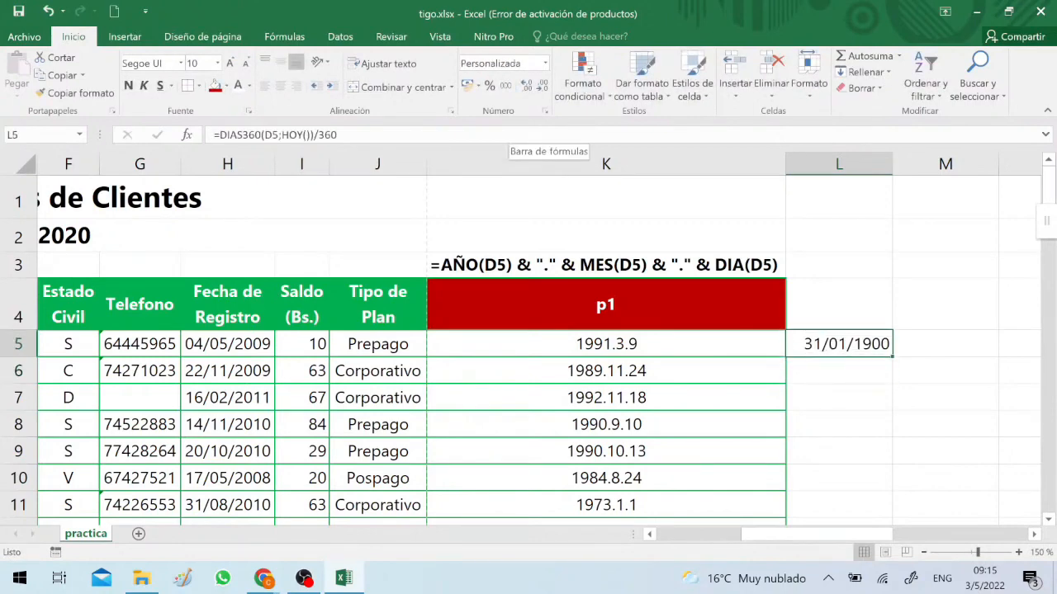
Set L5 to the General number format and truncate its result with =TRUNCAR(DIAS360(D5;HOY())/360;0)
left_click(545, 64)
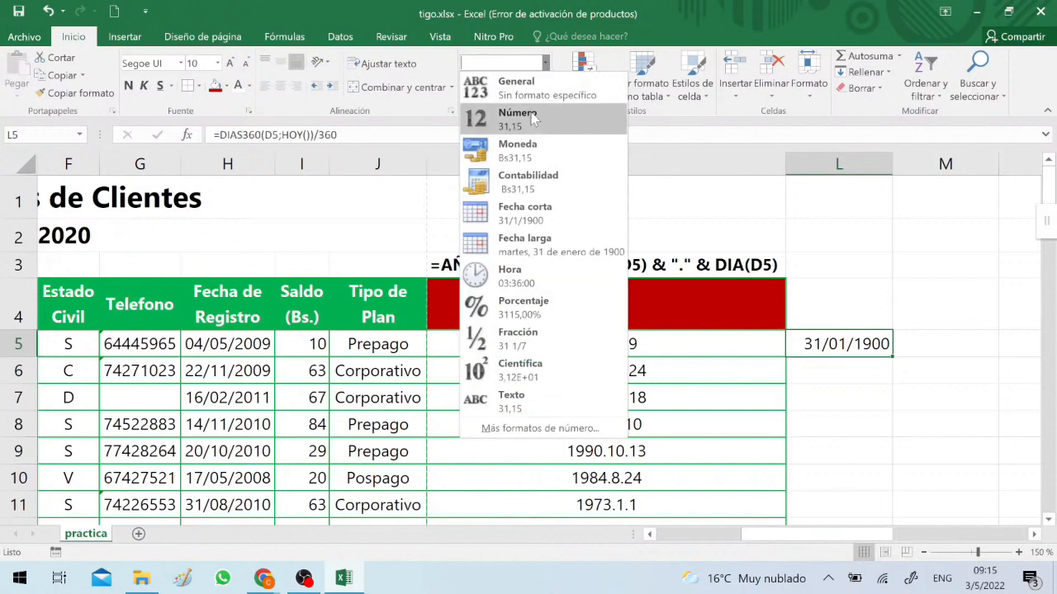
left_click(541, 95)
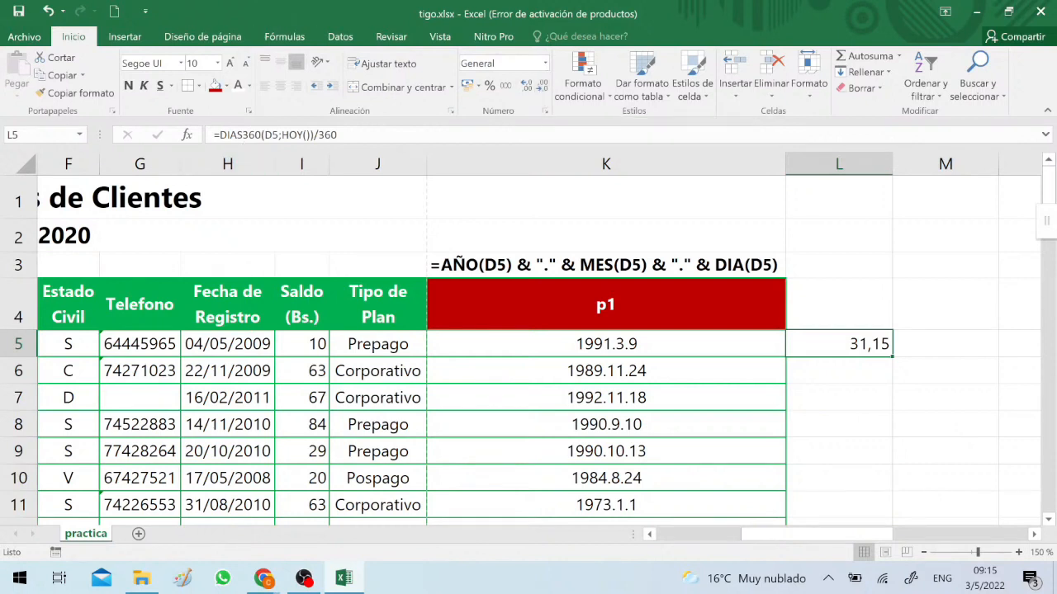
key("F2")
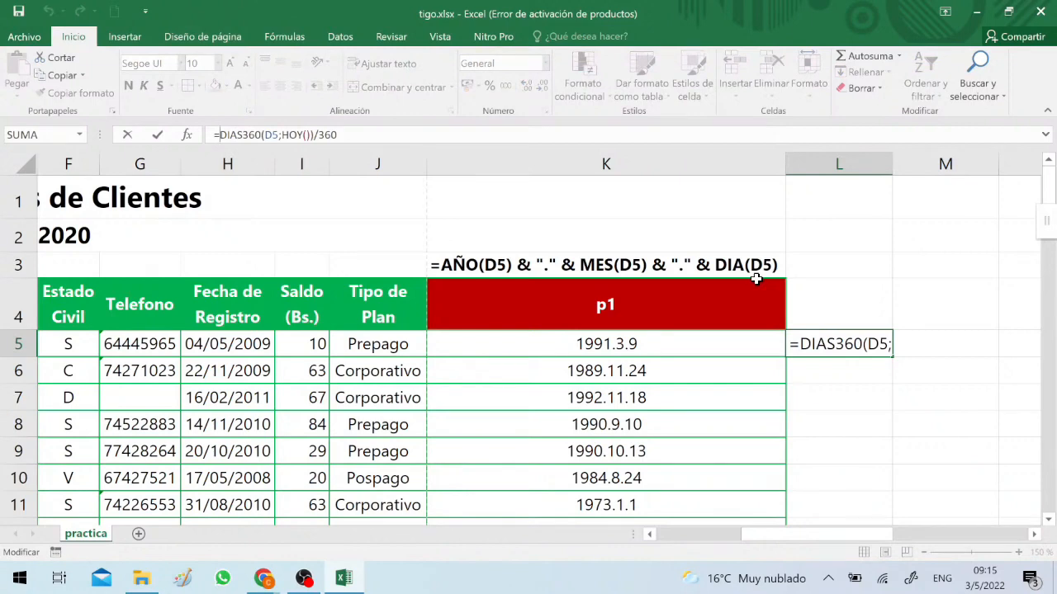
type("truncar")
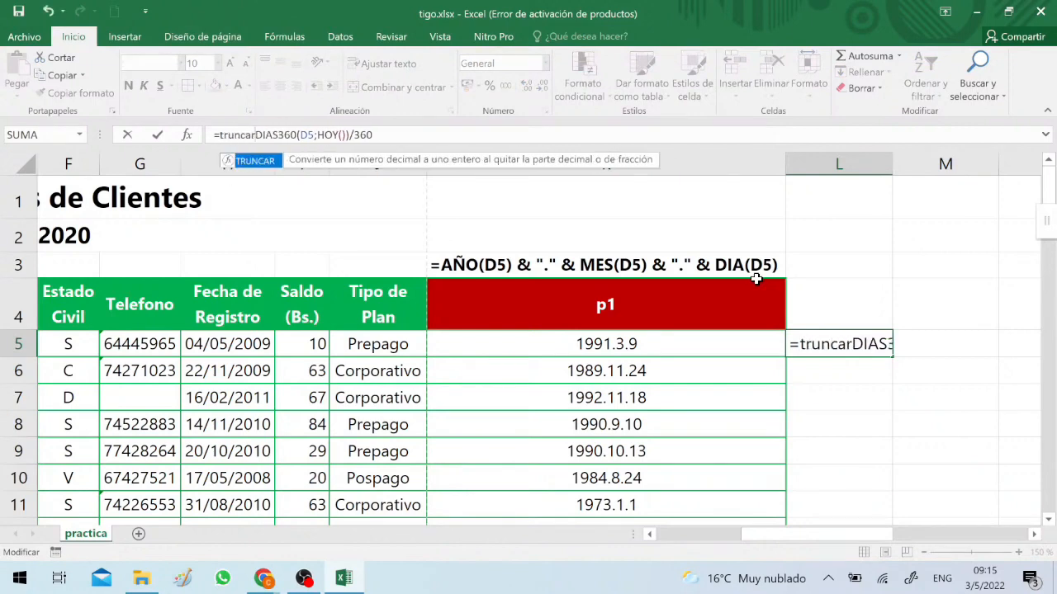
type("(")
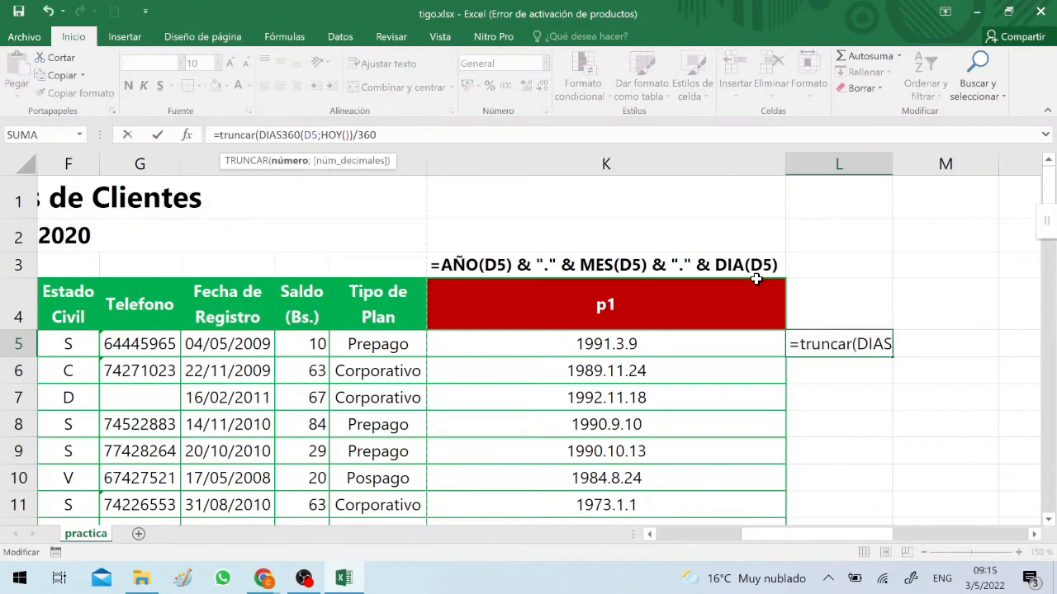
key("Right")
key("Right")
key("Right")
key("Right")
key("Right")
key("Right")
key("Right")
key("Right")
key("Right")
key("Right")
key("Right")
key("Right")
key("Right")
key("Right")
key("Right")
key("Right")
key("Right")
key("Right")
key("Right")
key("Right")
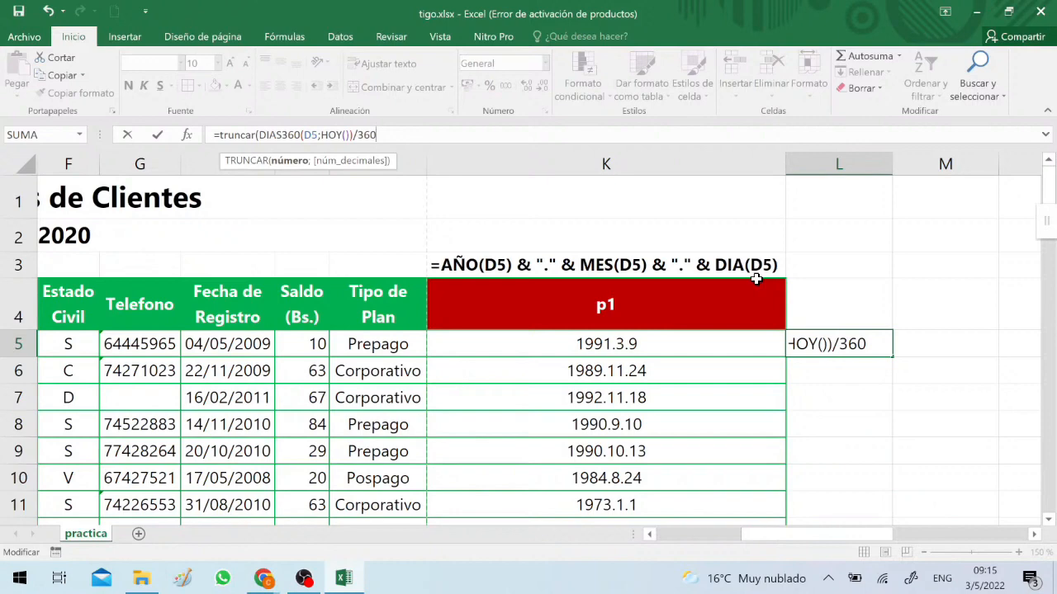
type(";0")
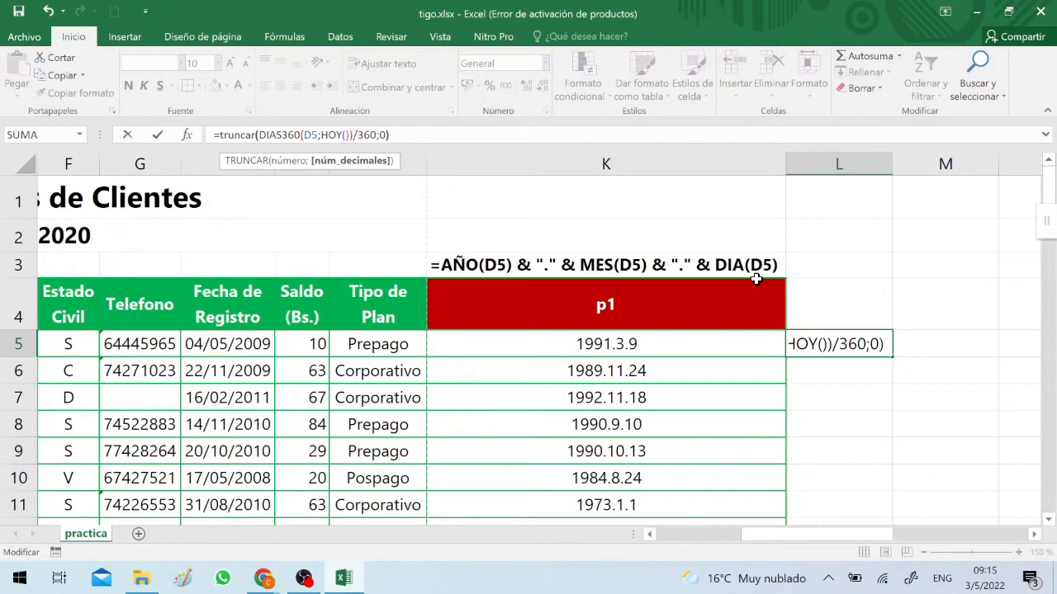
key("Return")
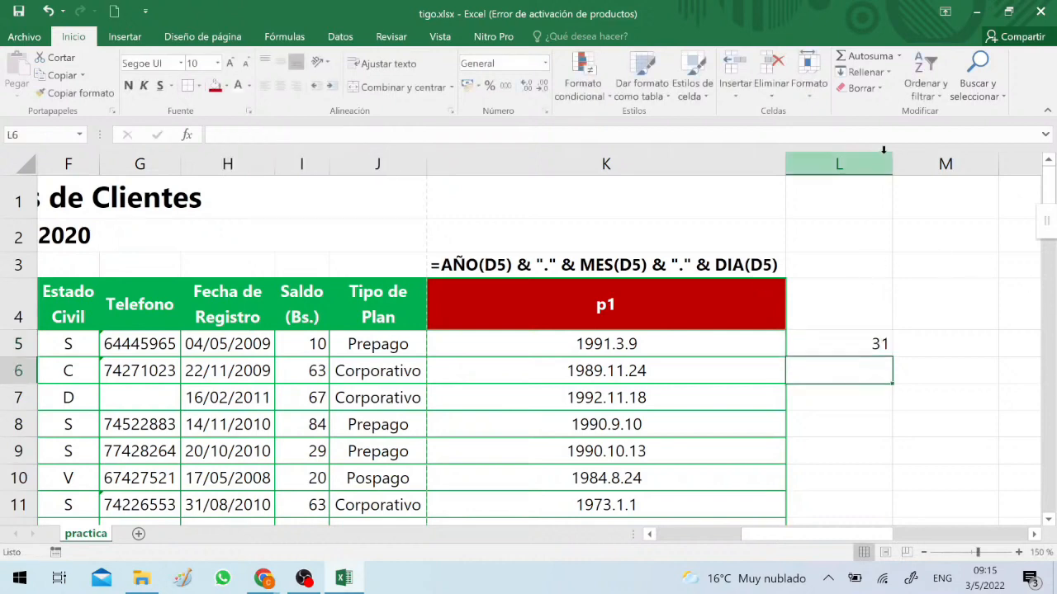
Copy the L5 formula into L3 as text, showing =TRUNCAR(DIAS360(D5;HOY())/360;0)
left_click(1033, 535)
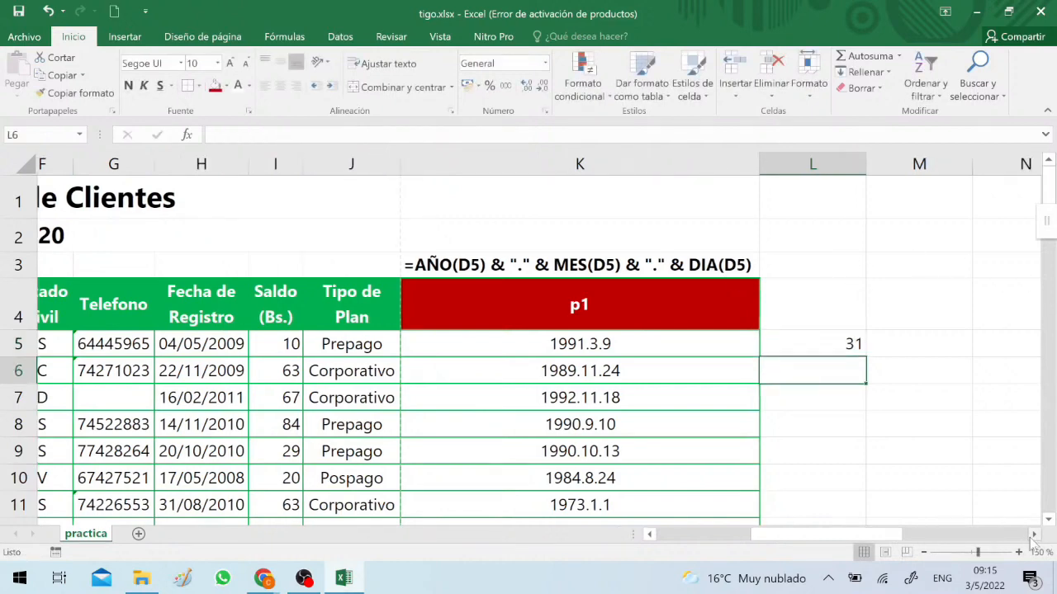
left_click(1033, 535)
left_click(1032, 535)
left_click(720, 345)
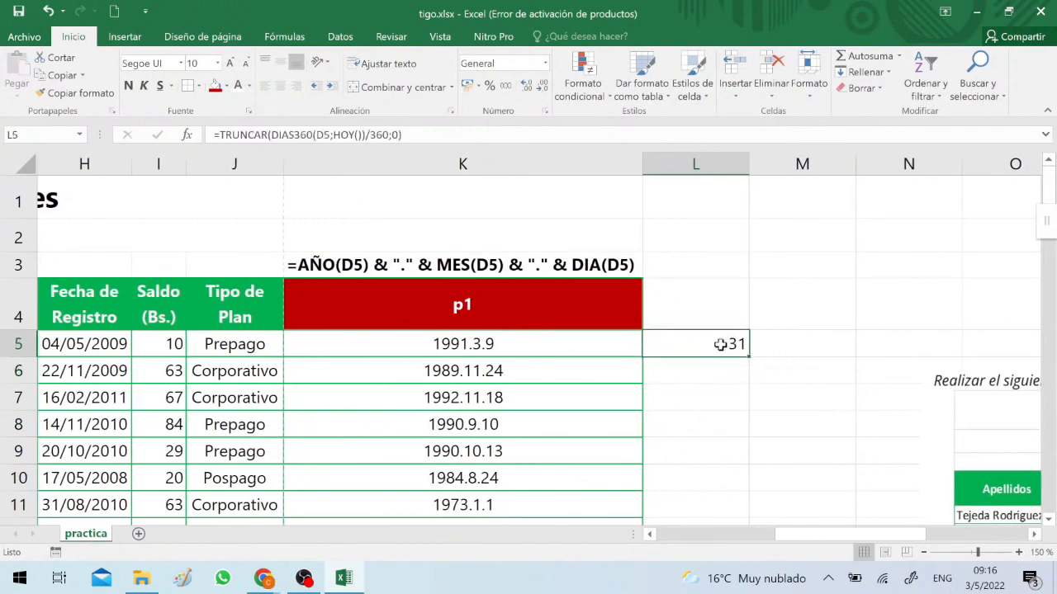
double_click(720, 345)
key("Escape")
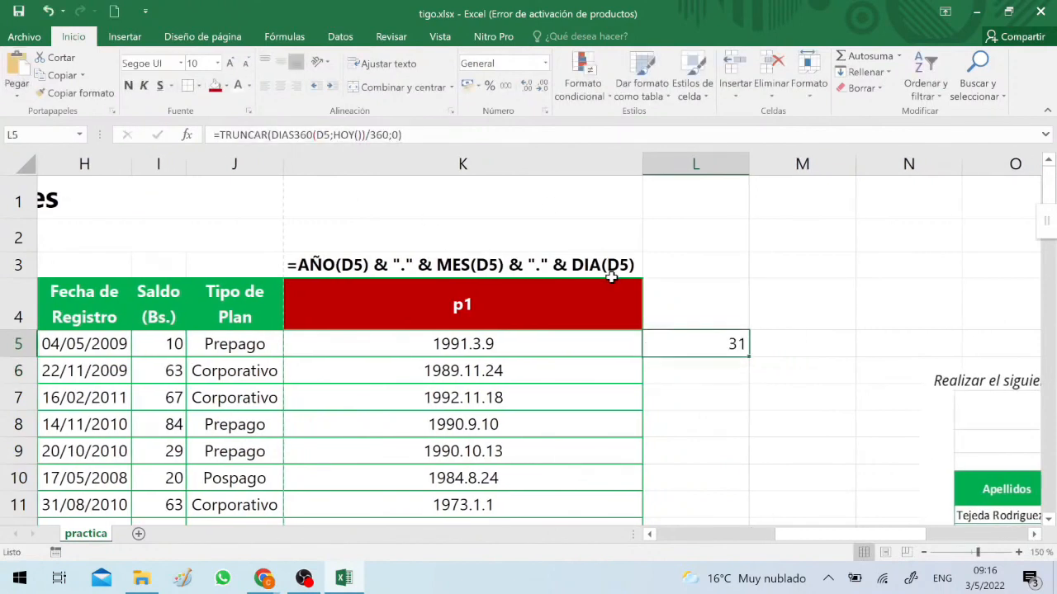
left_click(698, 246)
left_click(685, 261)
type("'")
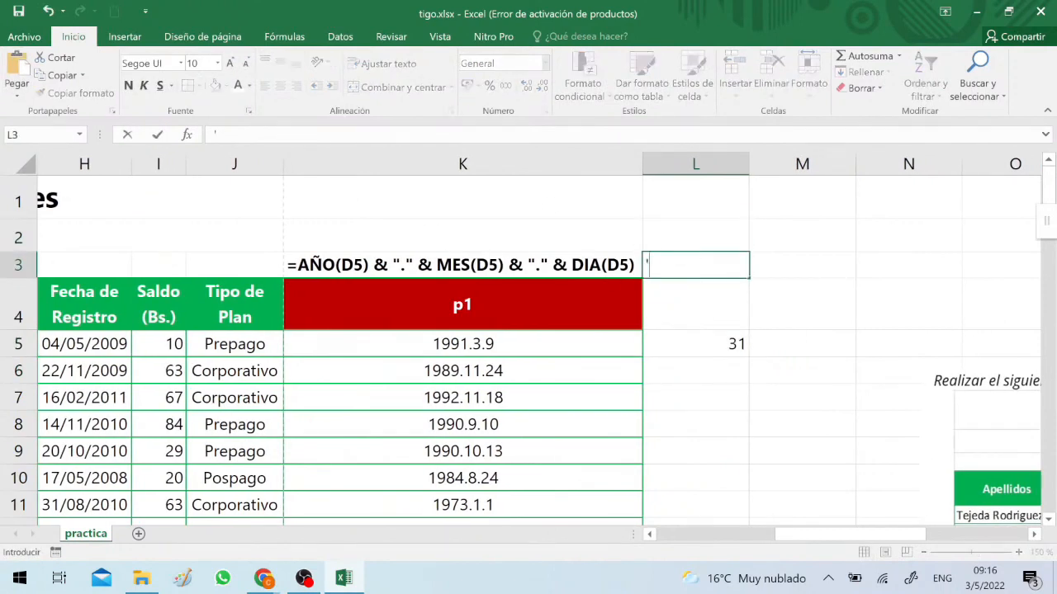
type("=TRUNCAR(DIAS360(D5;HOY())/360;0)")
key("Return")
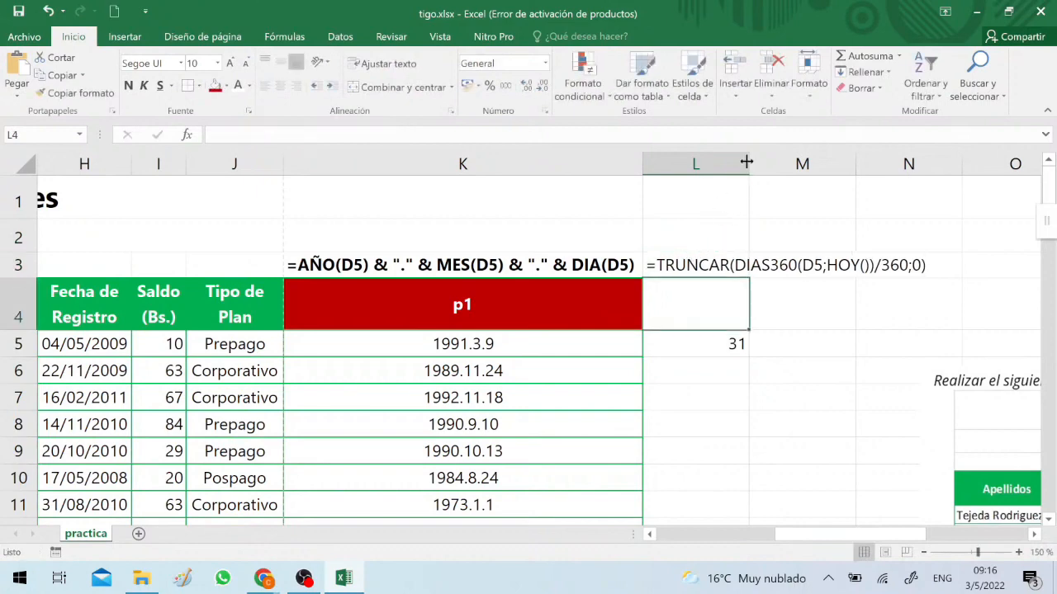
Widen column L to fit the formula text and copy column K's formatting onto it
left_click_drag(747, 162, 936, 163)
left_click(462, 163)
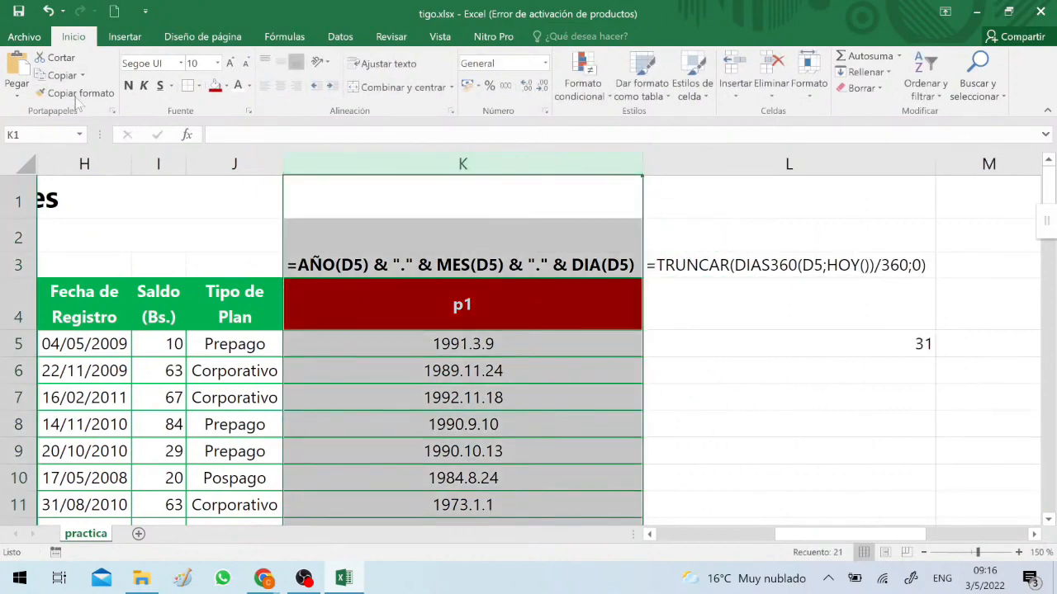
left_click(76, 93)
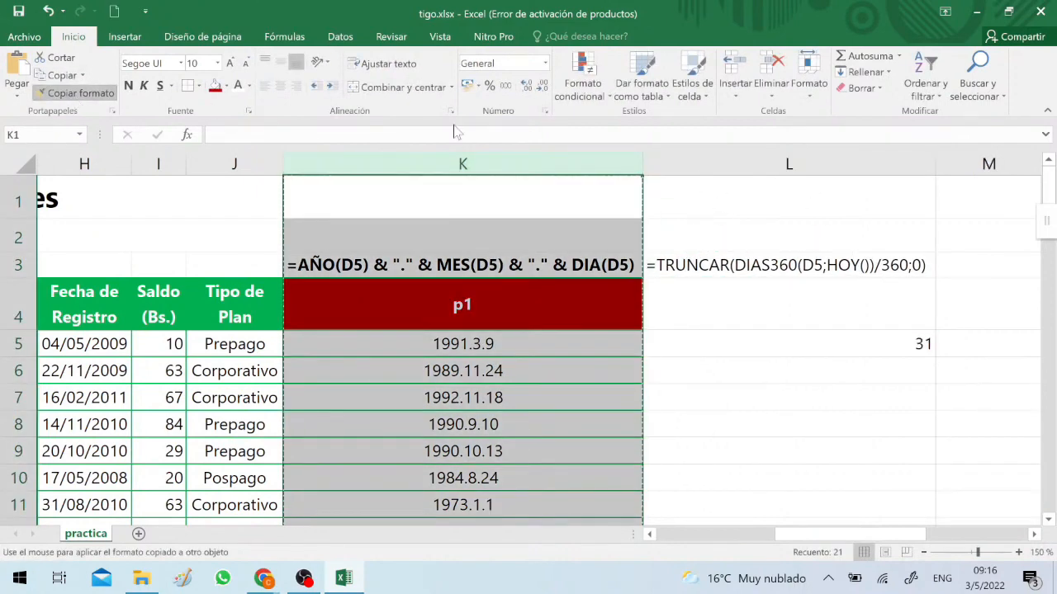
left_click(754, 156)
Enter the header p2 in L4 and fill the L5 age formula down to the table's last row
left_click(744, 301)
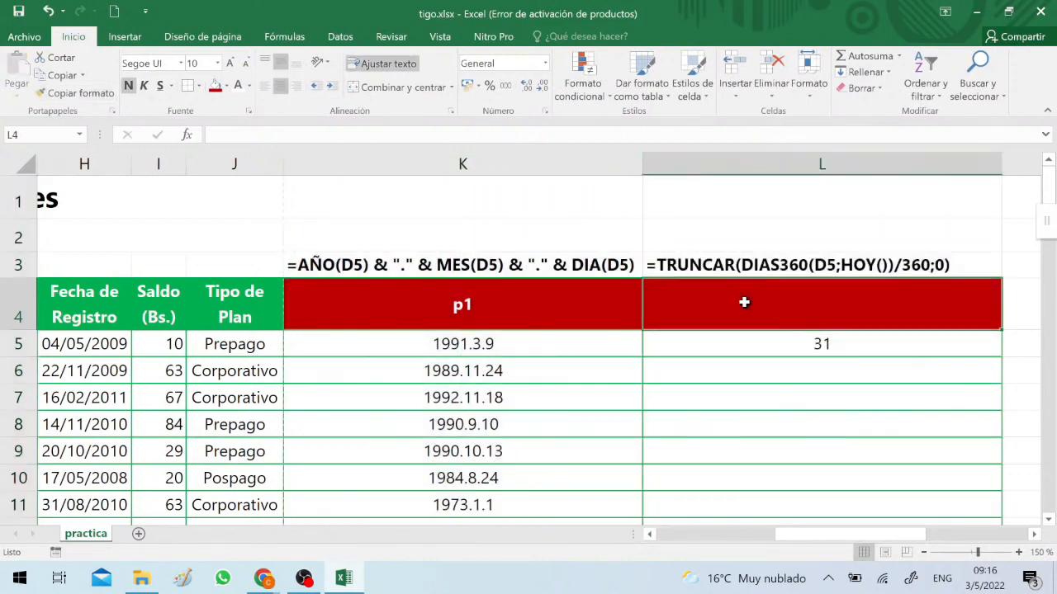
type("p2")
key("Return")
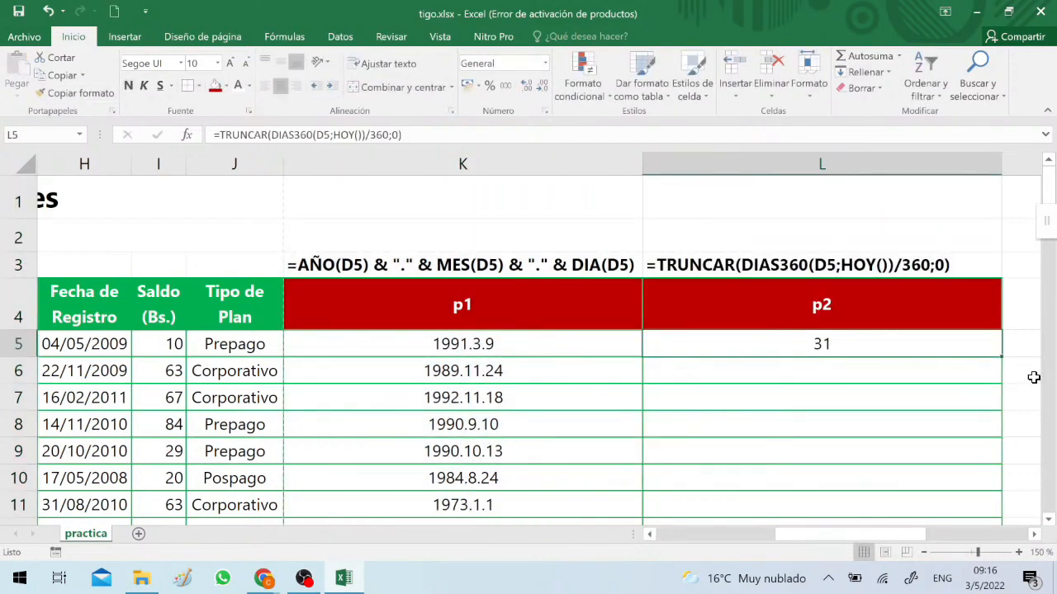
mouse_move(1003, 356)
left_mouse_down()
mouse_move(983, 518)
mouse_move(966, 508)
mouse_move(957, 445)
left_mouse_up()
scroll(776, 413, "up", 5)
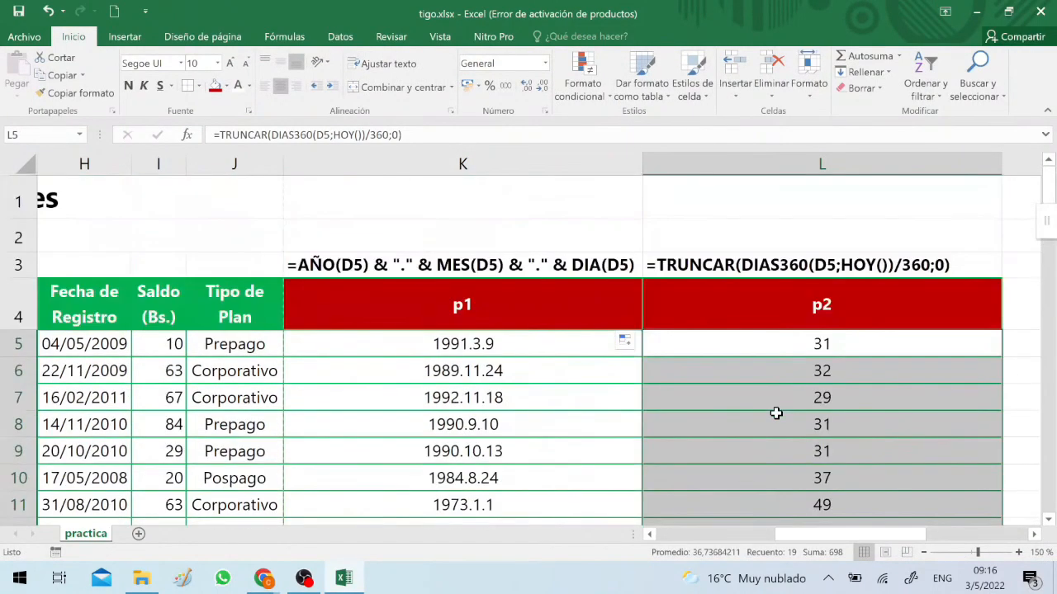
Move the formula text from L3 up to L2, leaving L3 empty
left_click(758, 262)
key("ctrl+c")
left_click(728, 224)
key("ctrl+v")
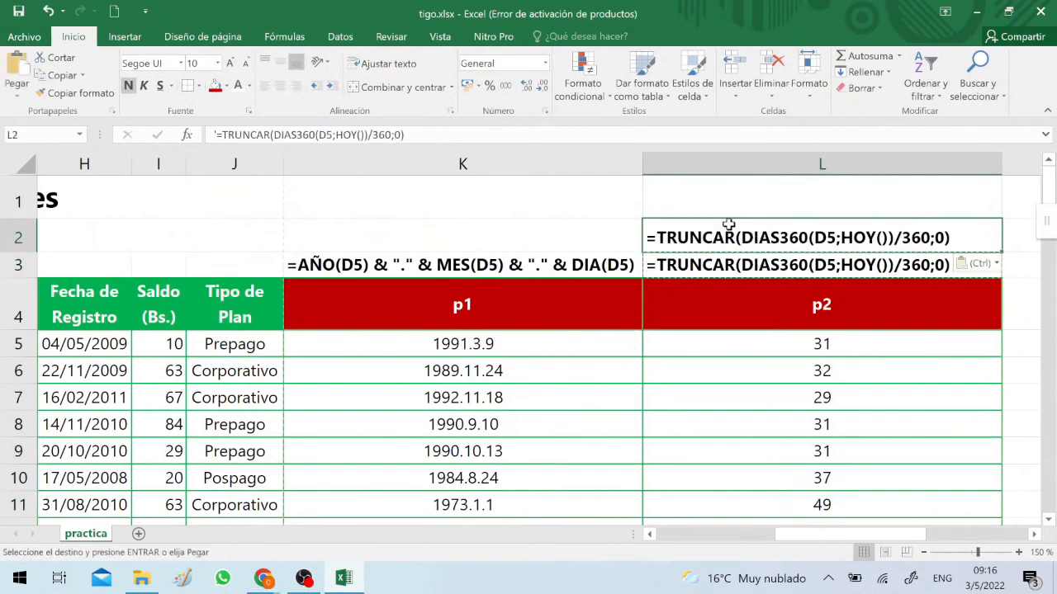
left_click(710, 262)
key("Delete")
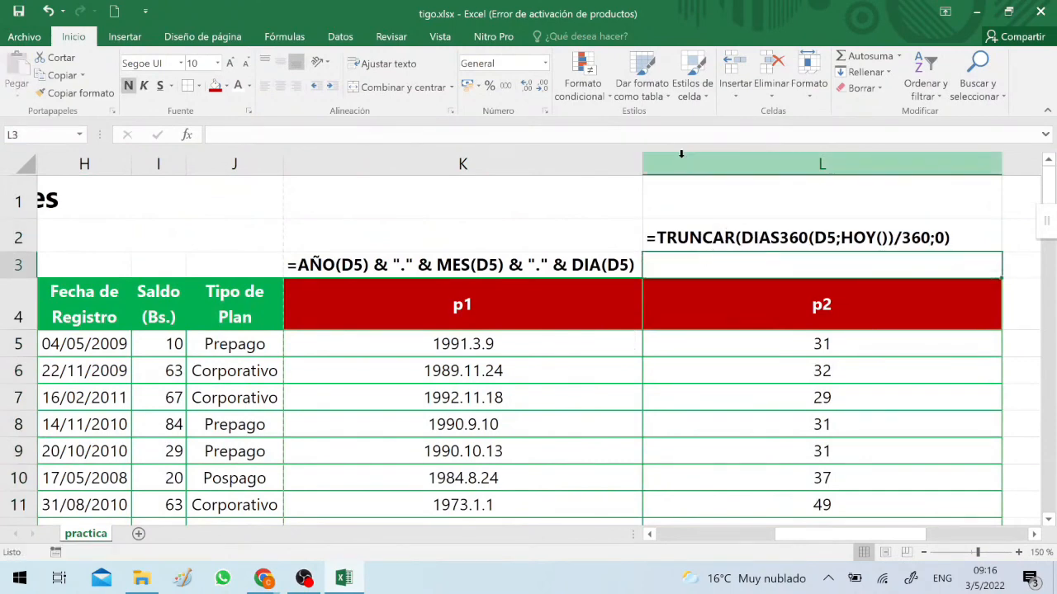
Narrow columns K and L together to the same width
left_click_drag(688, 158, 481, 164)
left_click(625, 158)
left_click(495, 170)
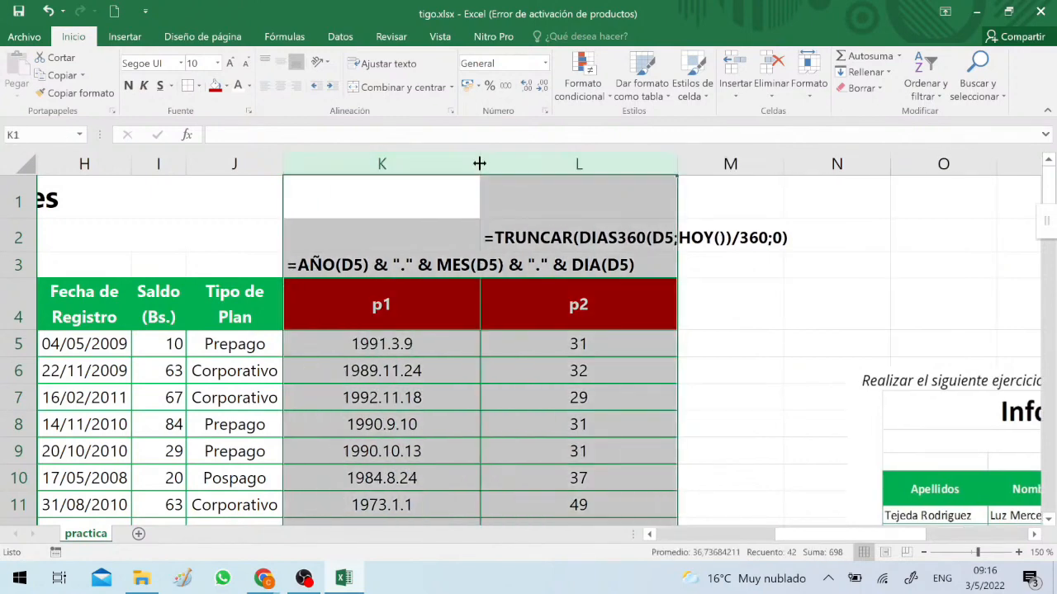
left_click_drag(480, 164, 530, 166)
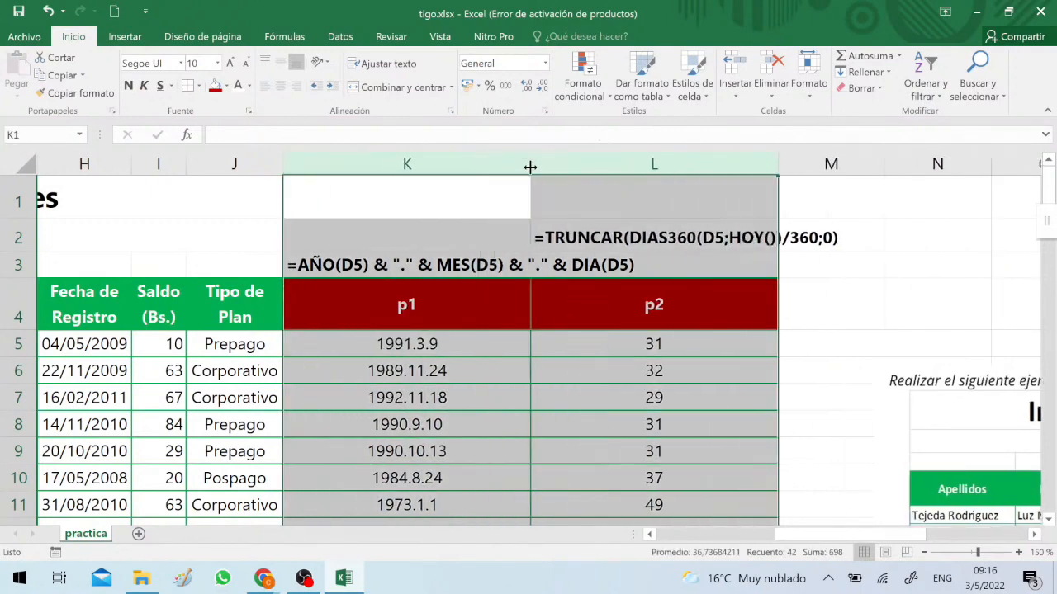
left_click(602, 419)
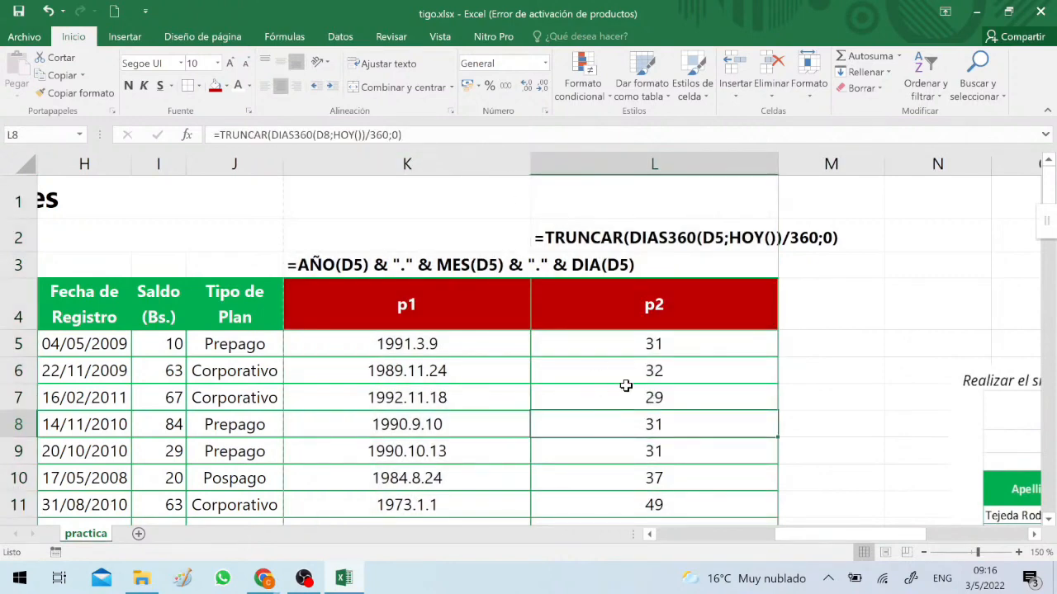
Bring the exercise picture over the table, shrink it to read the task list, and park it clear of column M
scroll(595, 410, "down", 3)
scroll(594, 411, "up", 3)
left_click_drag(1019, 434, 264, 328)
left_click_drag(500, 332, 488, 269)
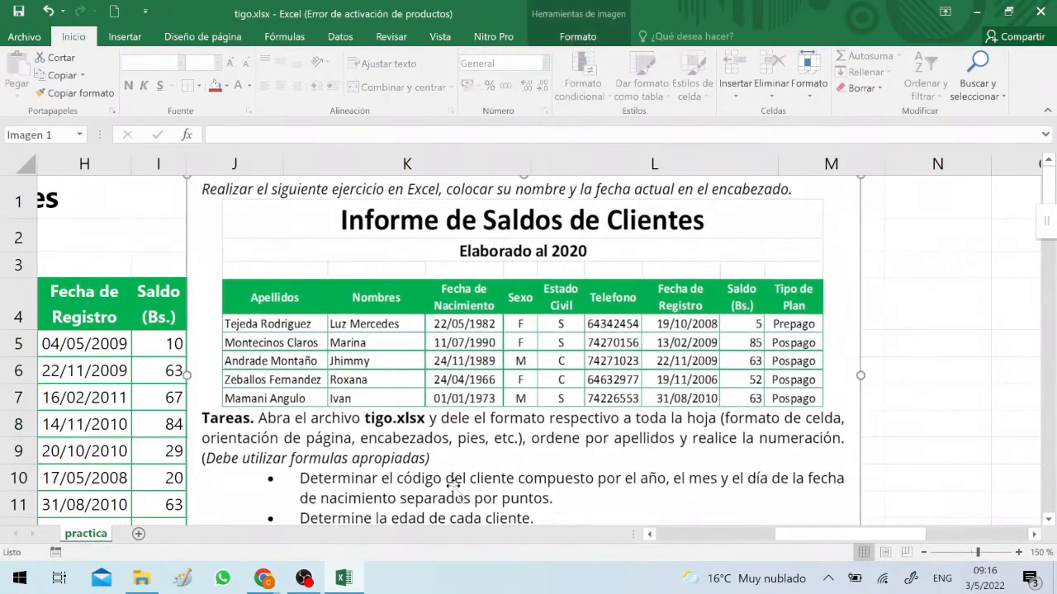
left_click_drag(459, 483, 493, 401)
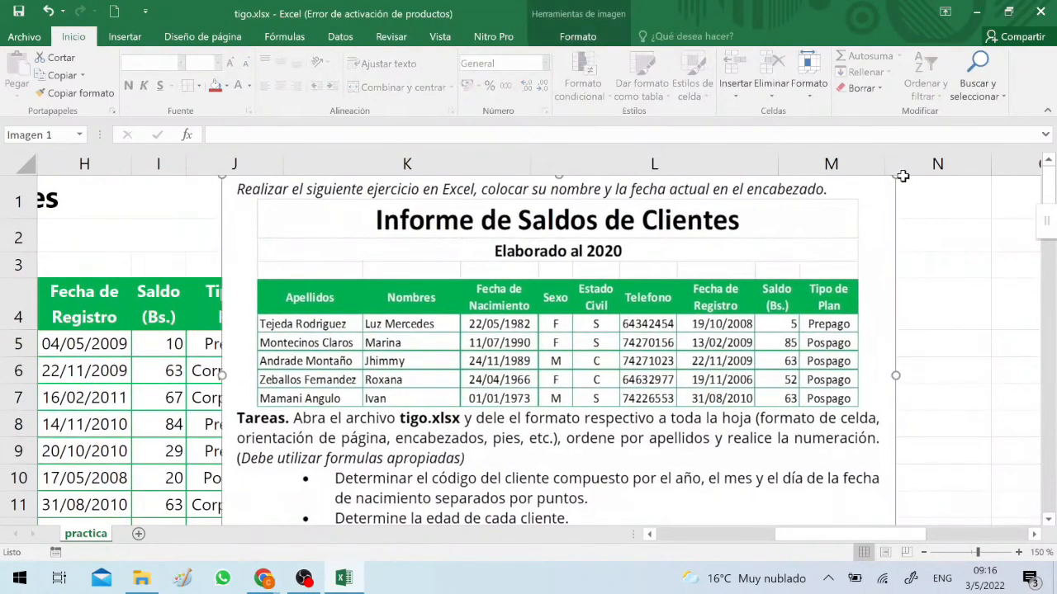
mouse_move(898, 180)
left_mouse_down()
mouse_move(790, 246)
mouse_move(840, 180)
mouse_move(908, 180)
left_mouse_up()
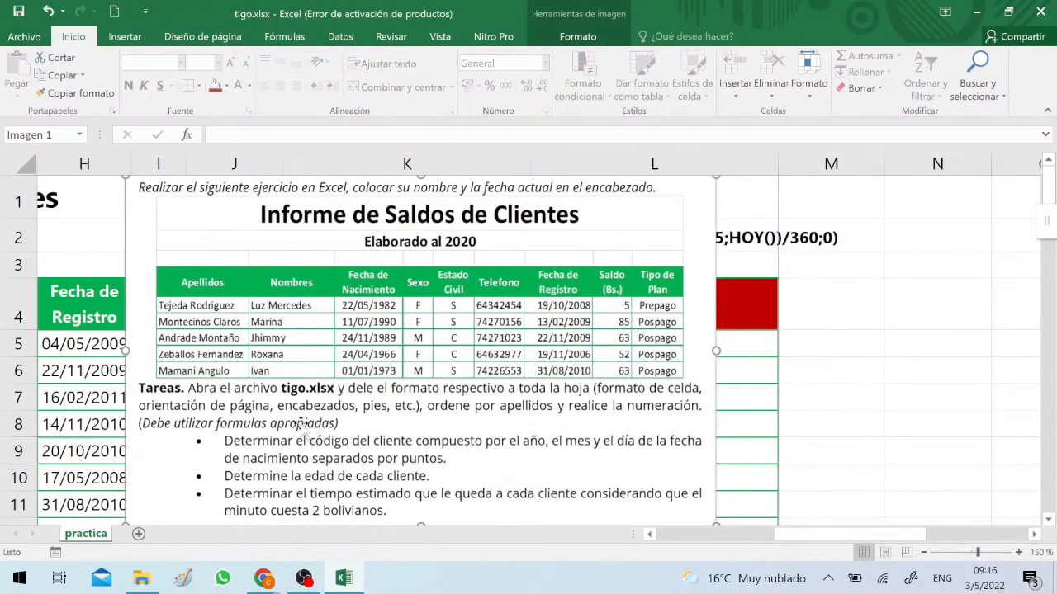
left_click_drag(243, 250, 986, 347)
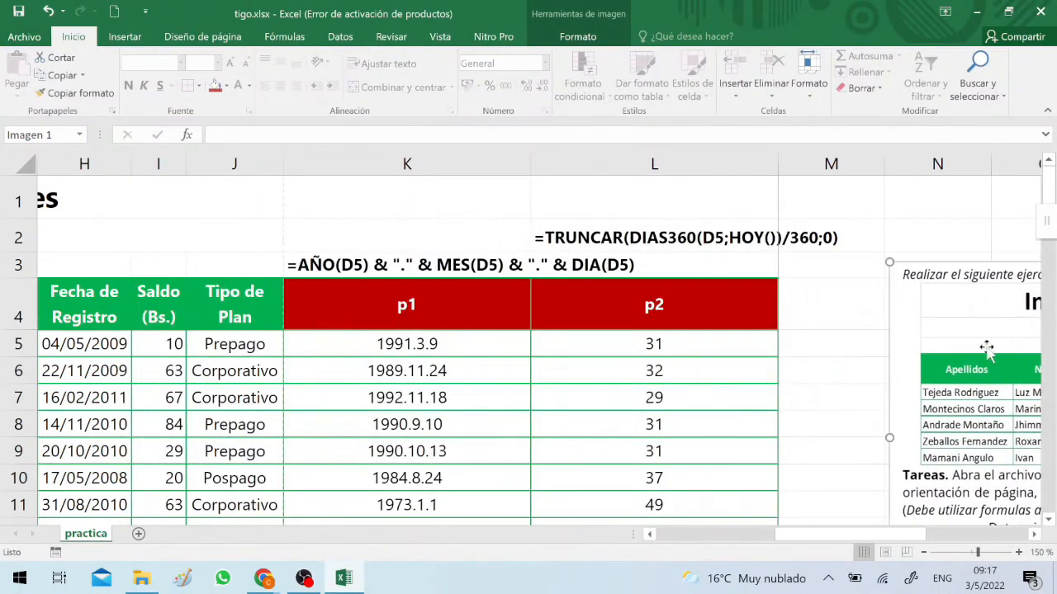
Enter =I5/2 in M5 to calculate the remaining call time from the client's balance
left_click(797, 351)
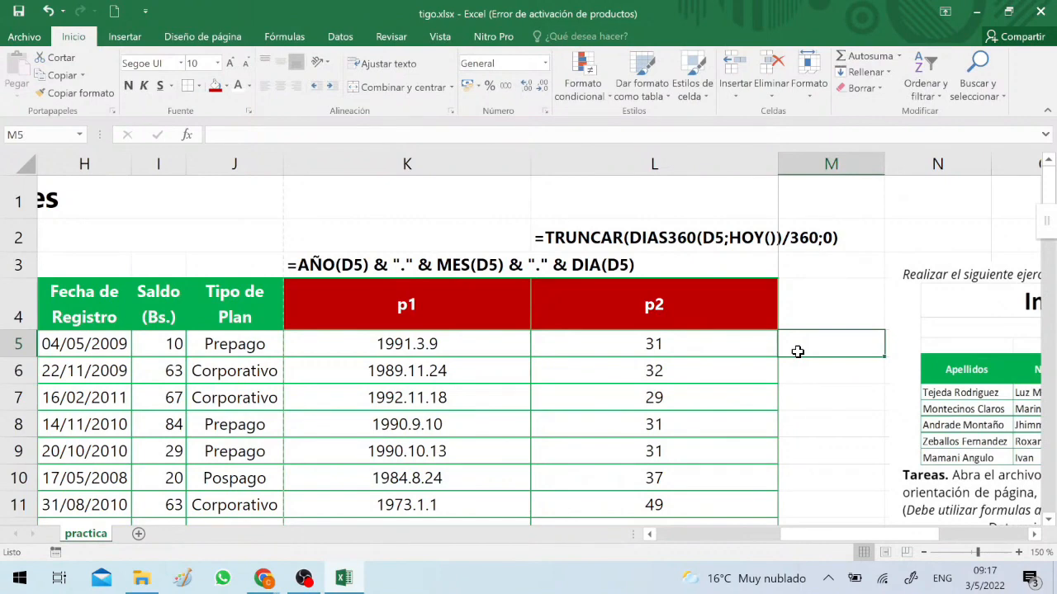
type("=")
key("Left")
key("Left")
key("Left")
key("Left")
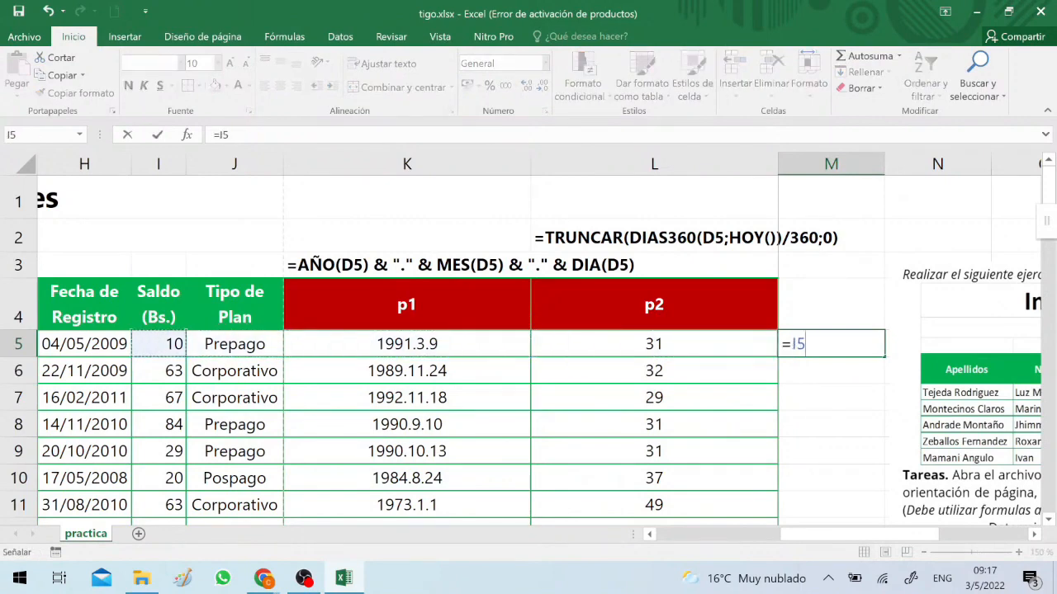
type("/2")
key("Return")
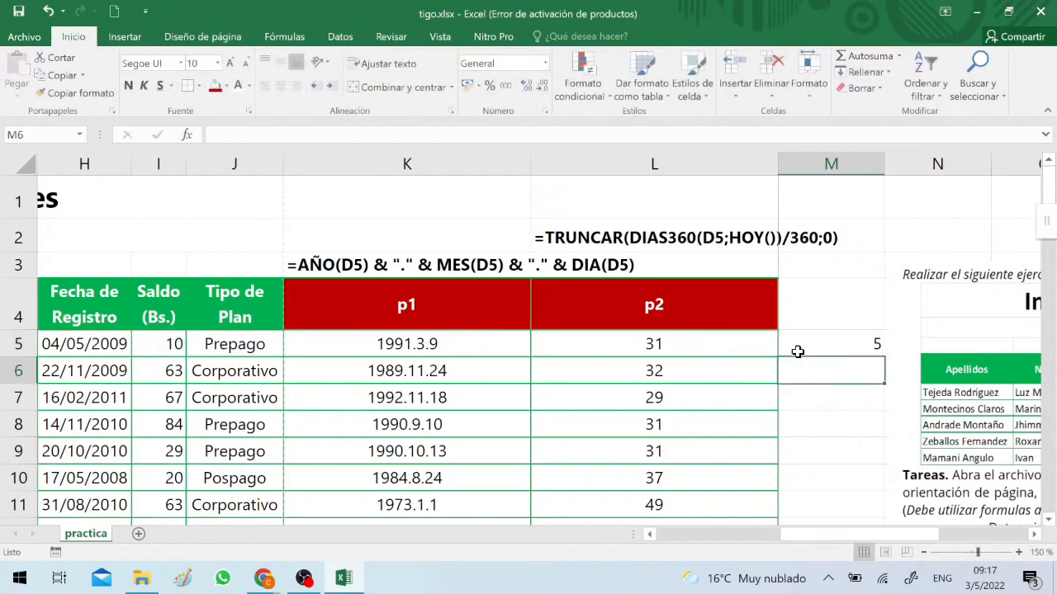
Leave the M5 formula as it is and enter the header p3 in M4
left_click(798, 352)
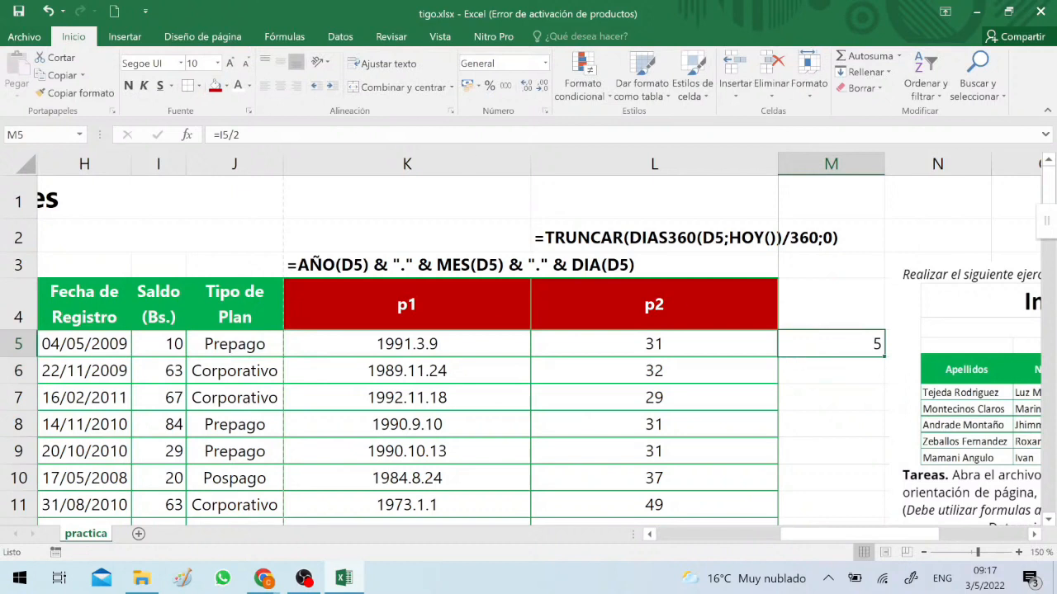
left_click(312, 135)
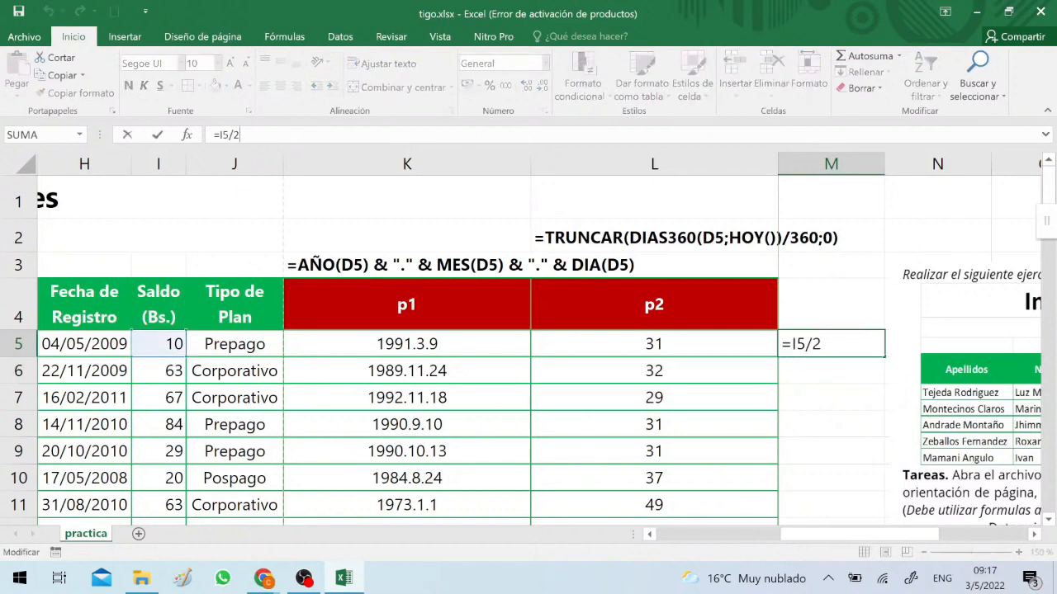
key("Return")
key("Up")
key("Up")
type("p3")
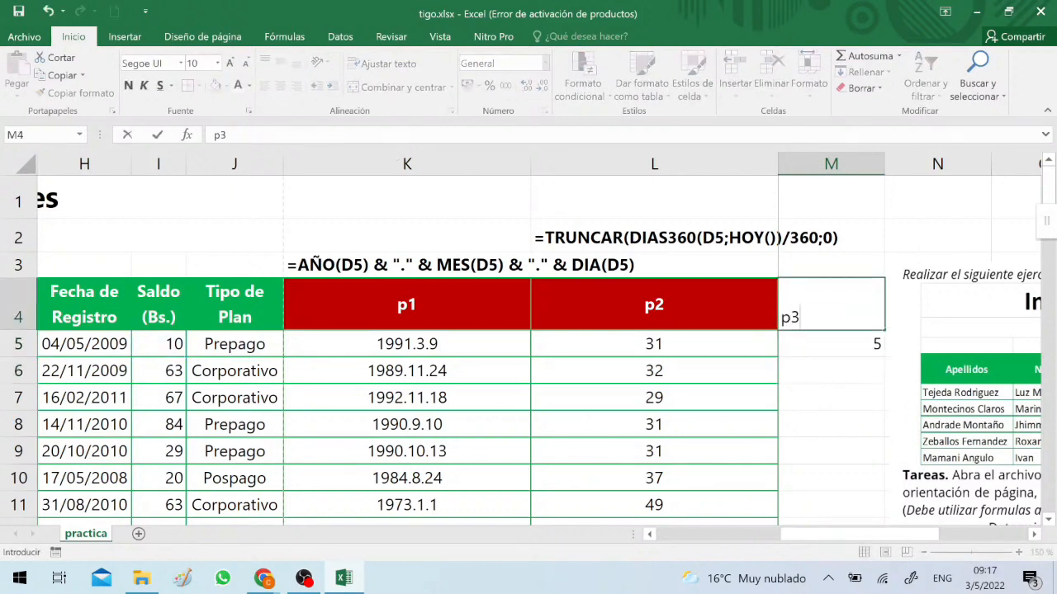
key("Return")
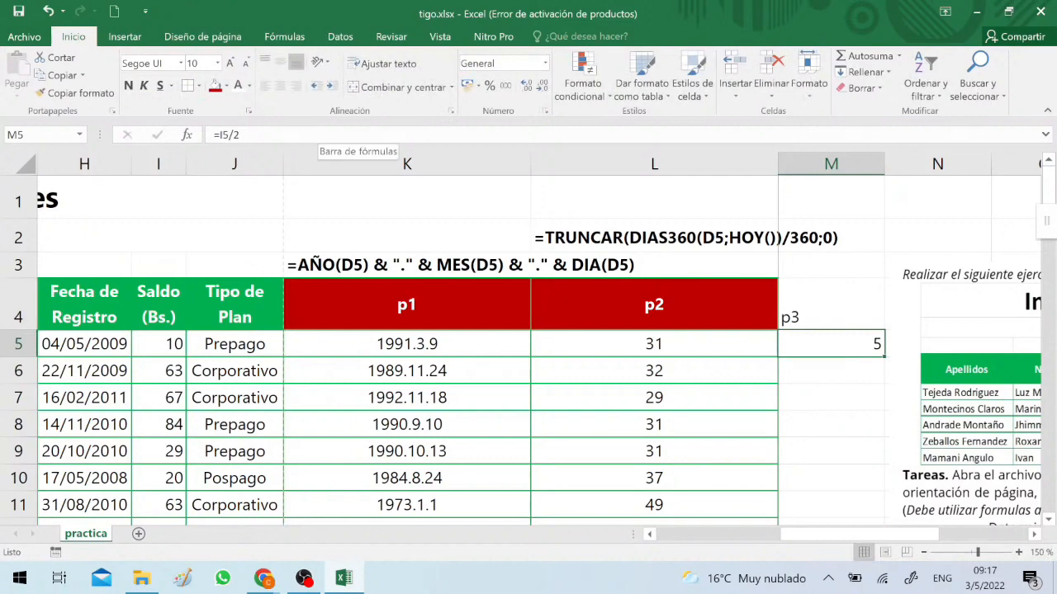
Copy the formatting of column L, including its width, header fill and borders, onto the p3 column M
left_click(309, 136)
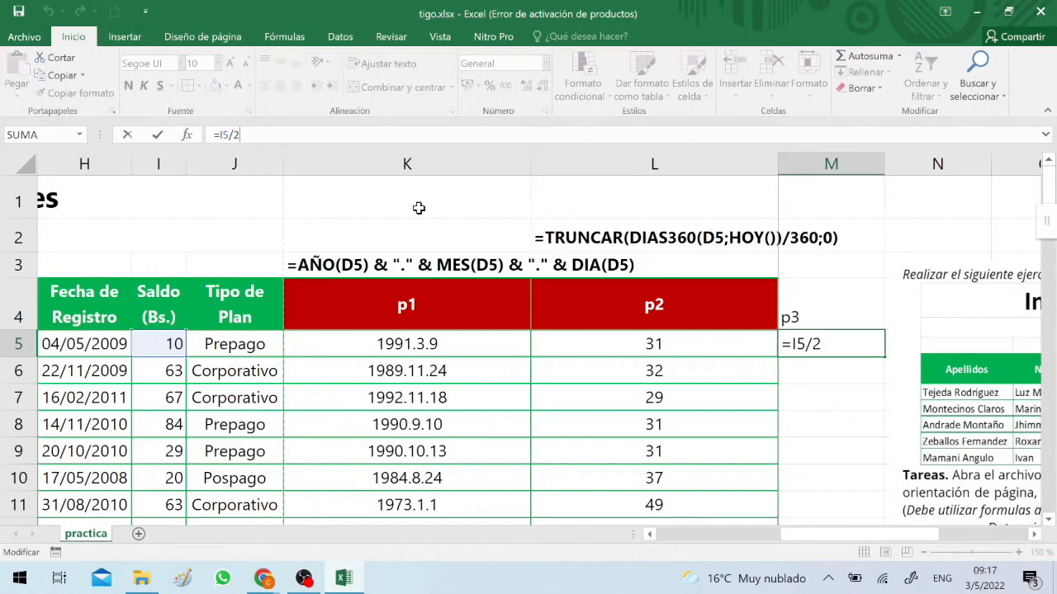
key("Return")
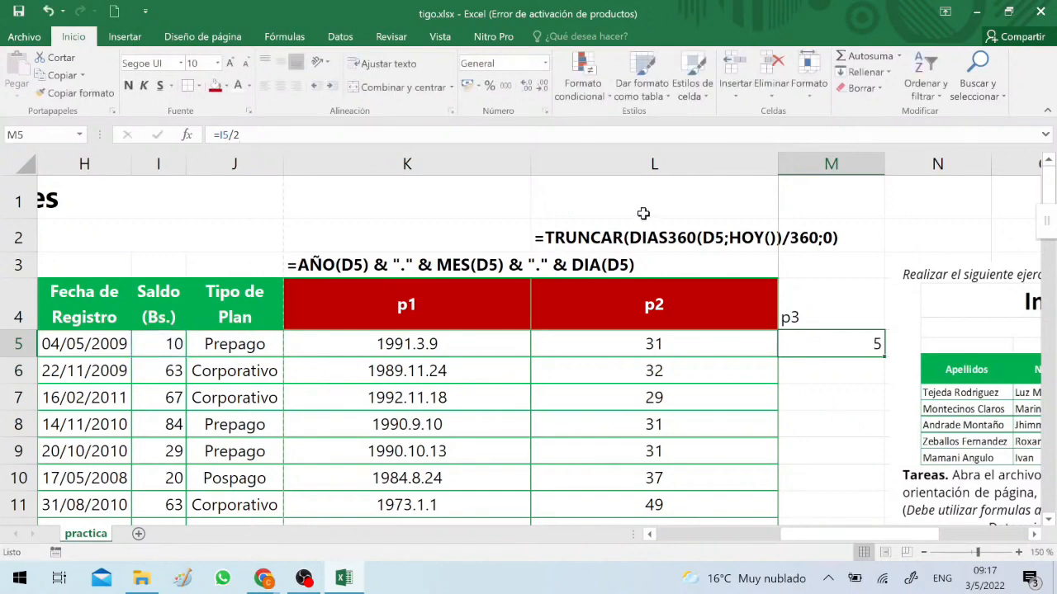
left_click(654, 163)
left_click(63, 94)
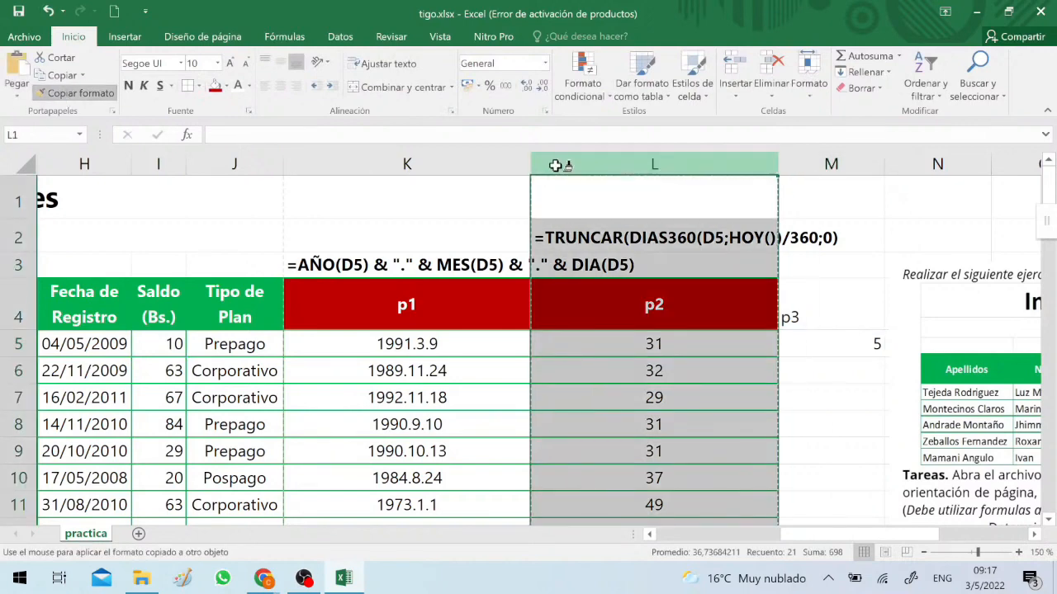
left_click(831, 163)
left_click(892, 307)
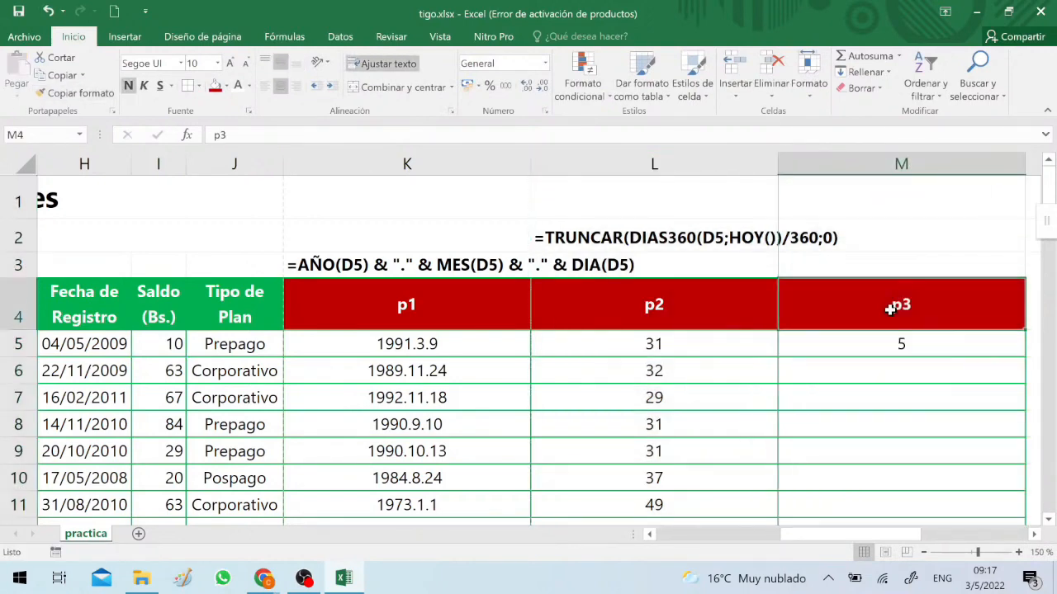
Write the M5 formula as visible text in M3, above the p3 header, by entering '=I5/2
left_click(873, 337)
double_click(922, 347)
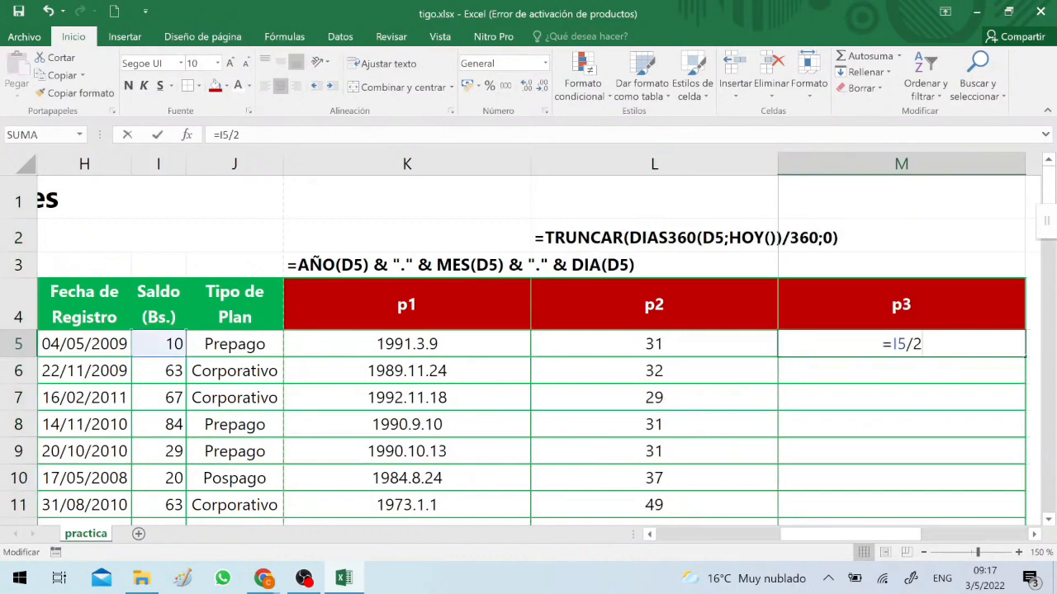
left_click_drag(922, 346, 654, 307)
key("Escape")
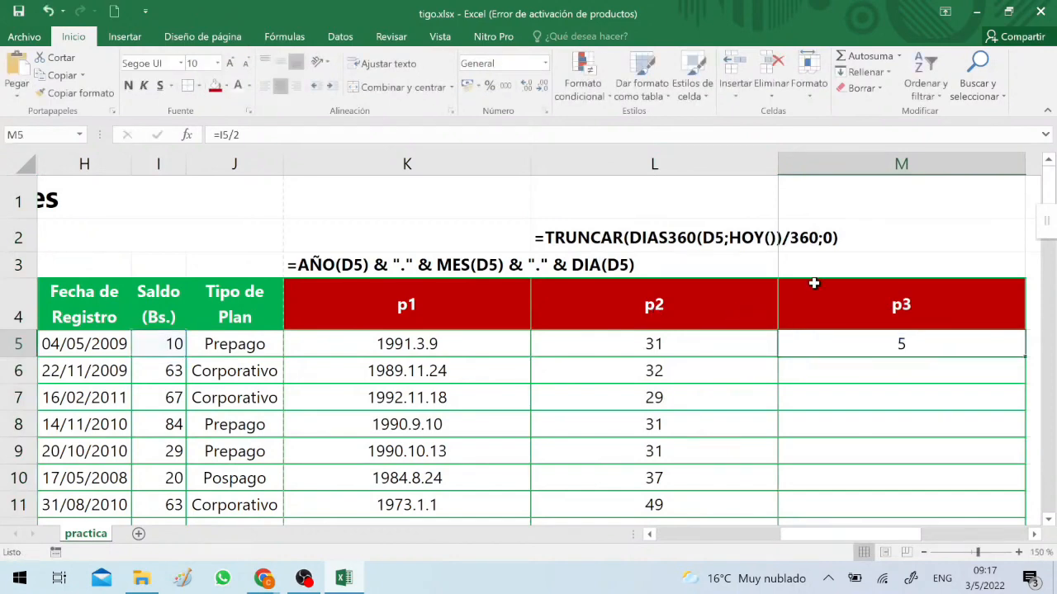
left_click(833, 262)
key("alt")
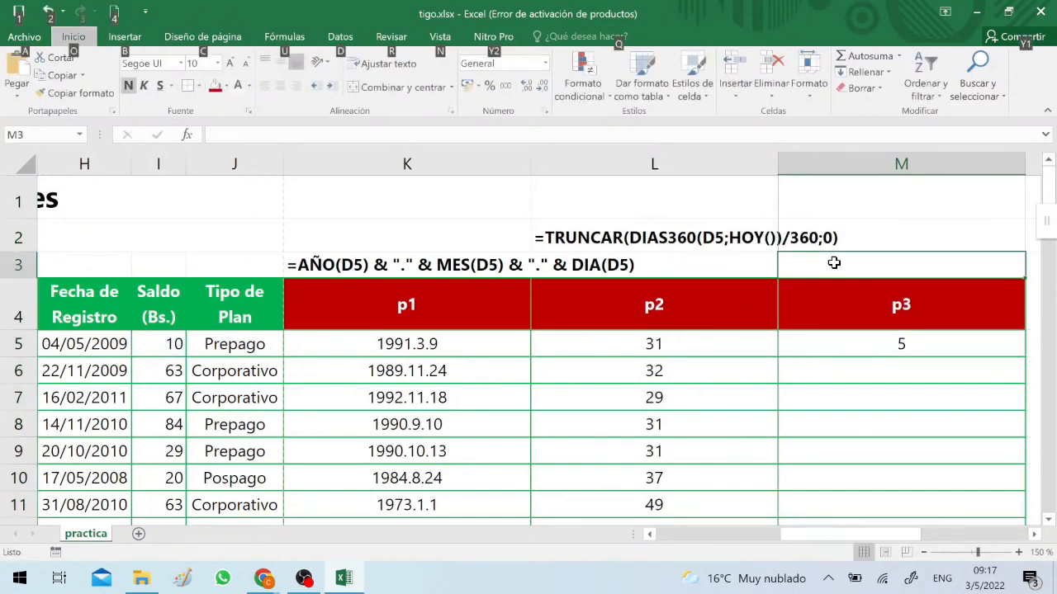
key("Escape")
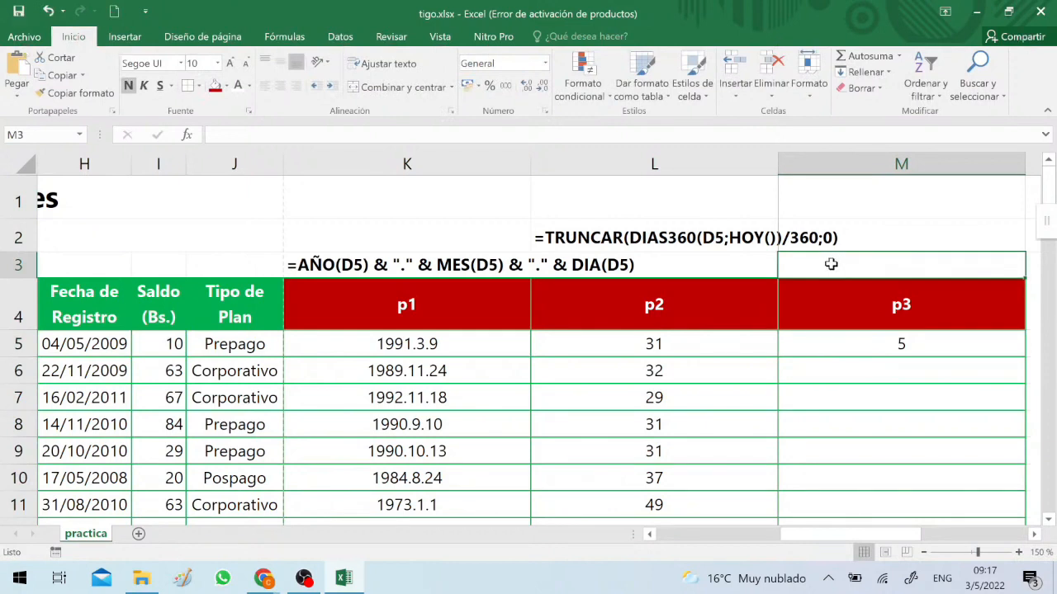
type("'=I5/2")
key("ctrl+Return")
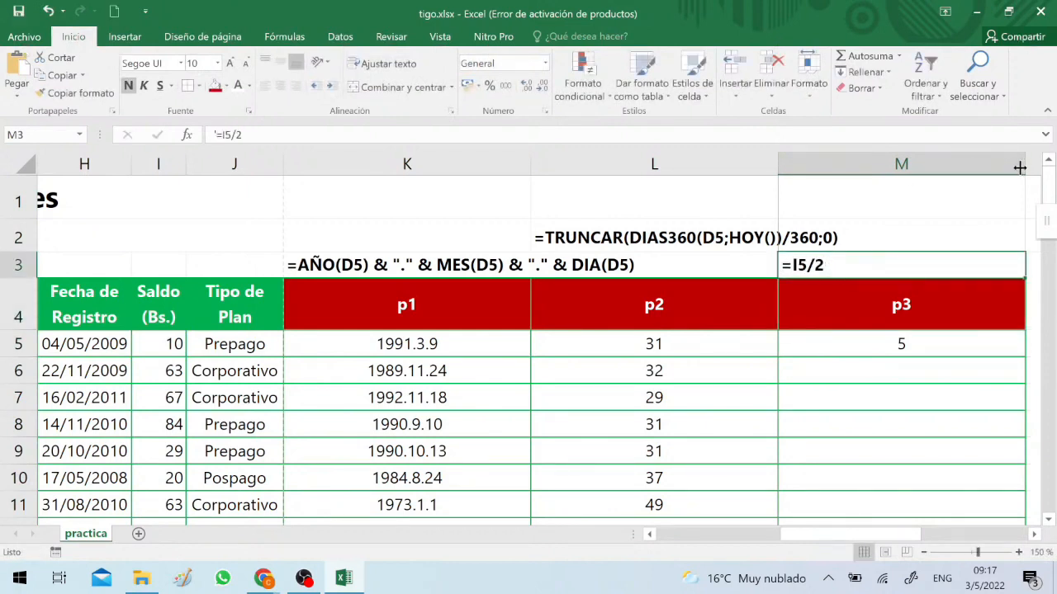
Narrow columns K, L and M together to the same width
left_click(922, 164)
left_click_drag(1025, 160, 990, 160)
left_click_drag(884, 157, 484, 165)
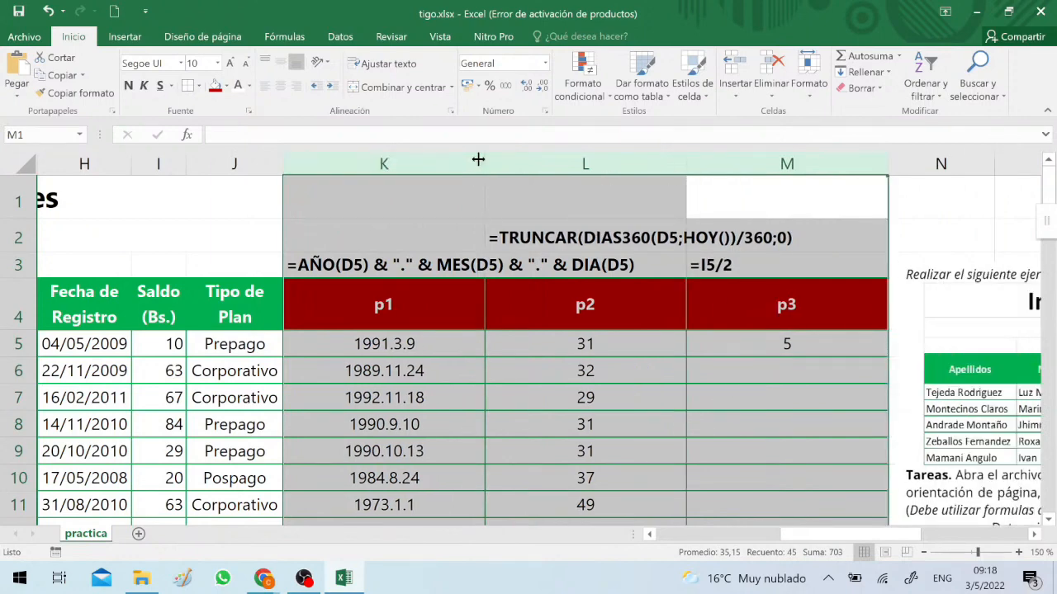
left_click_drag(487, 160, 476, 160)
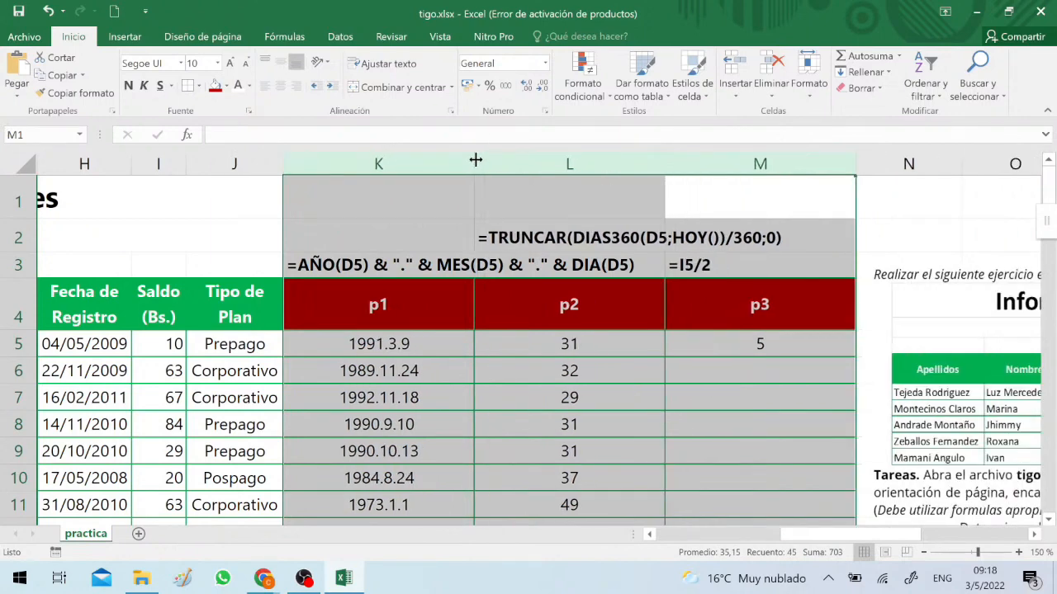
Copy the call-time formula from M5 down the p3 column for all clients
left_click(688, 344)
key("ctrl+c")
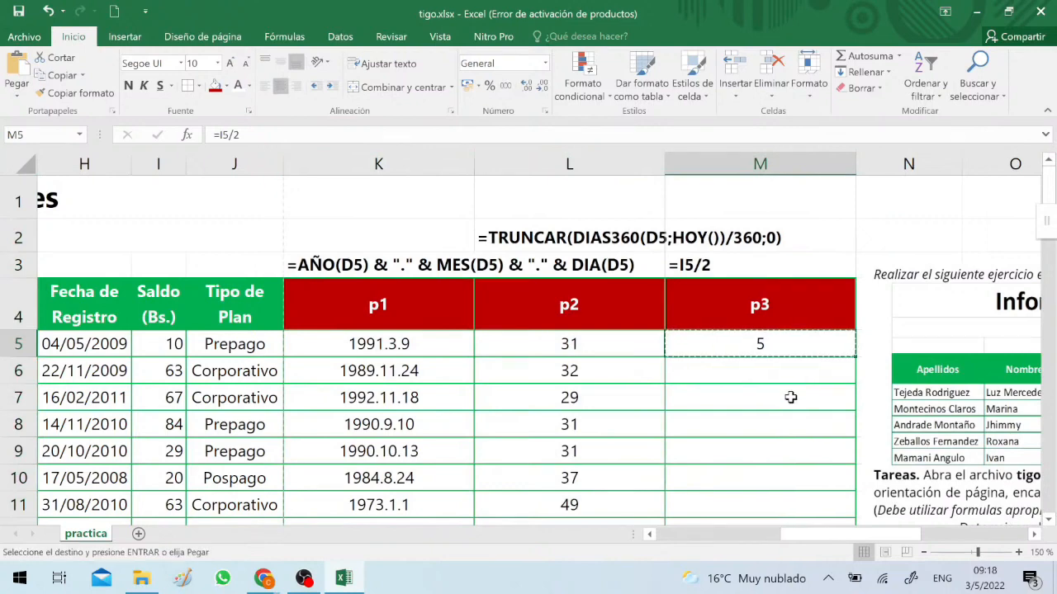
scroll(779, 399, "down", 5)
left_click(745, 357, "shift")
key("ctrl+v")
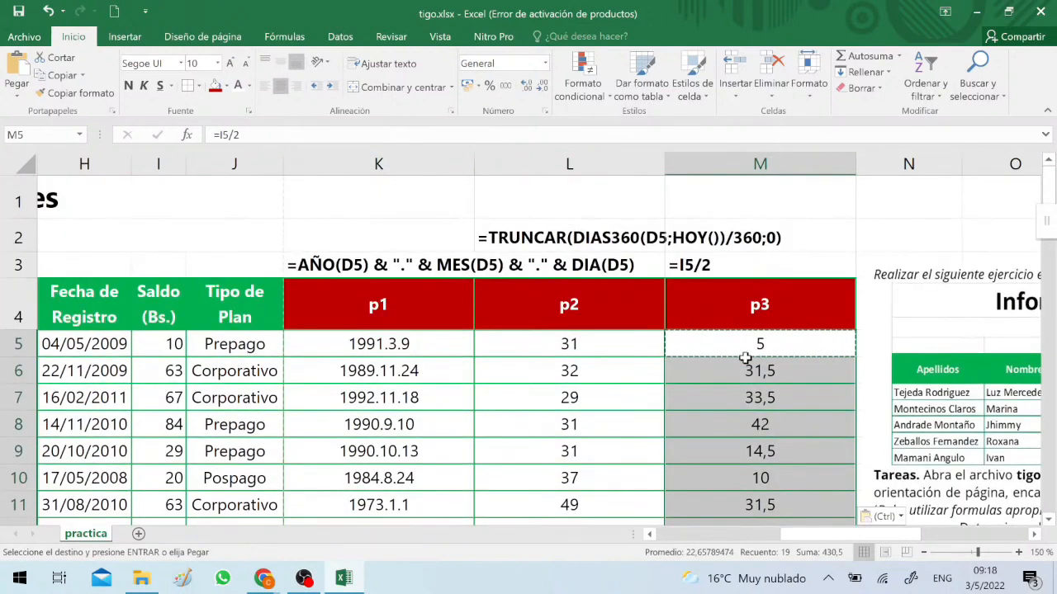
left_click(741, 441)
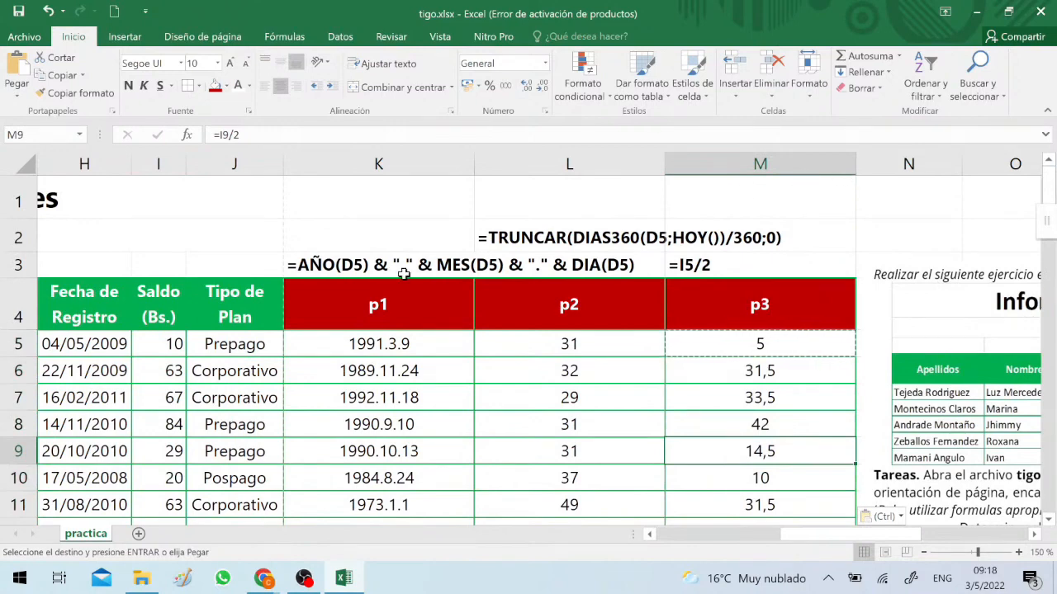
Bring the exercise picture over the client data, shrink it, and park it below the green header row, clear of columns p1 to p3
left_click_drag(1007, 432, 343, 360)
left_click_drag(197, 190, 437, 332)
left_click_drag(558, 399, 71, 363)
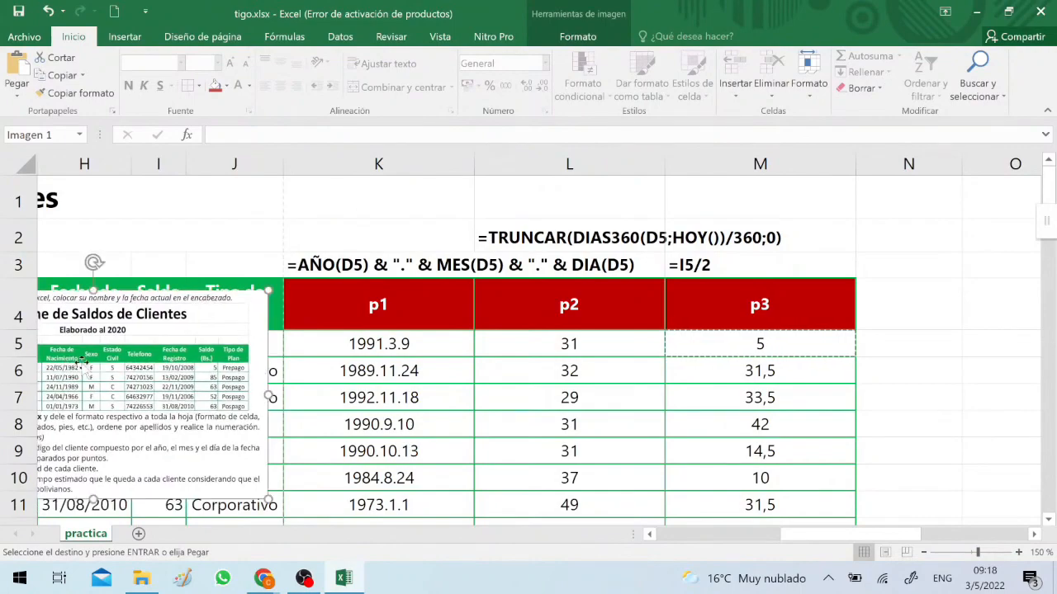
left_click(923, 552)
left_click(923, 553)
left_click(923, 552)
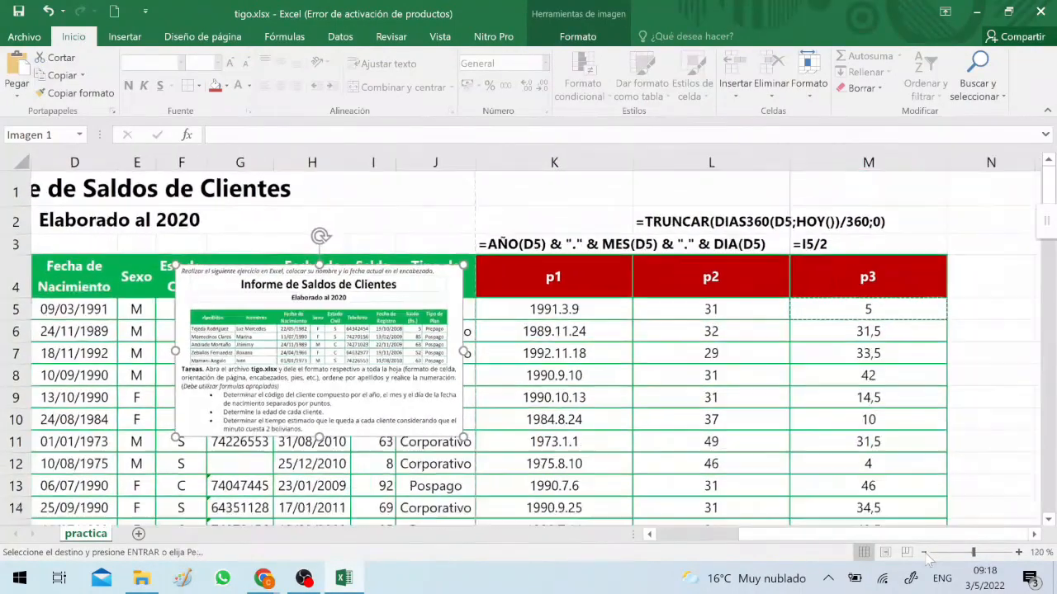
left_click_drag(372, 334, 407, 354)
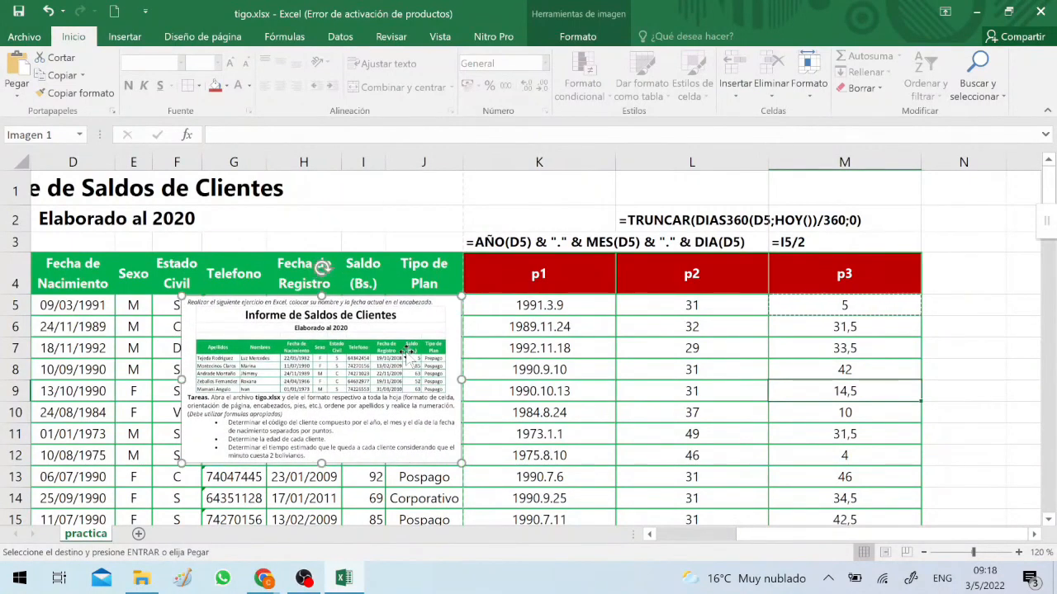